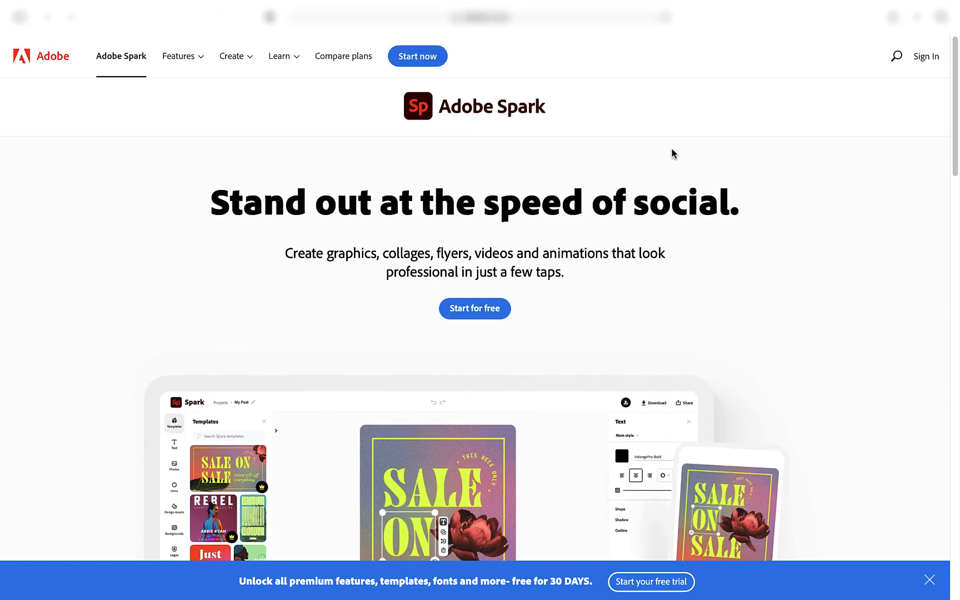
Sign up for Adobe Spark with an email account and dismiss the introductory tour.
click(424, 58)
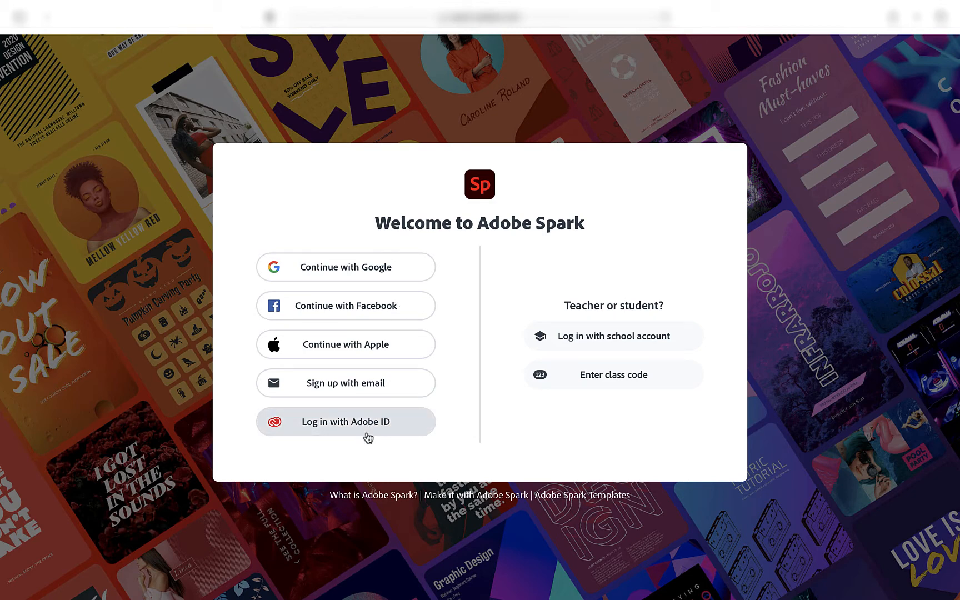
click(358, 387)
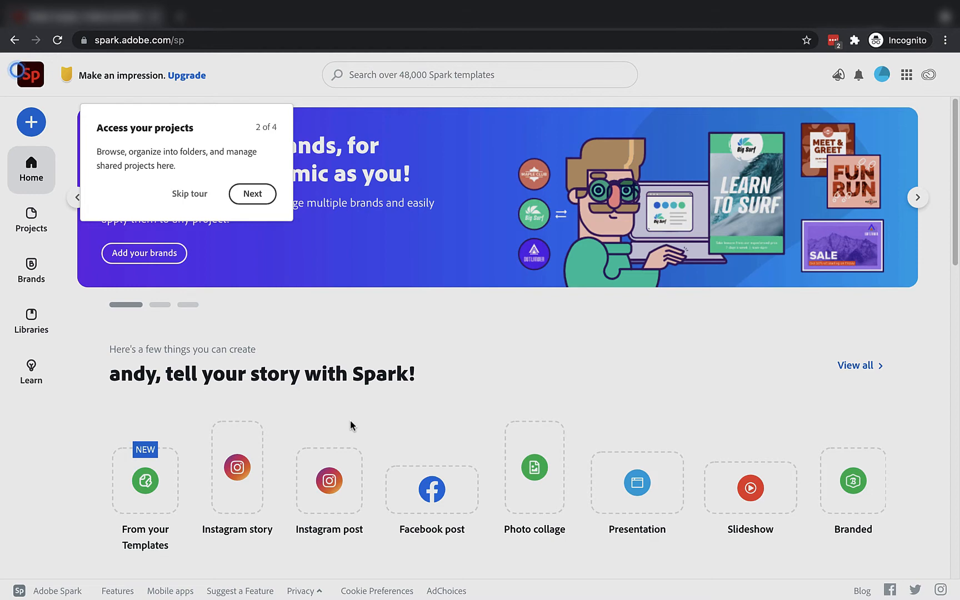
click(351, 421)
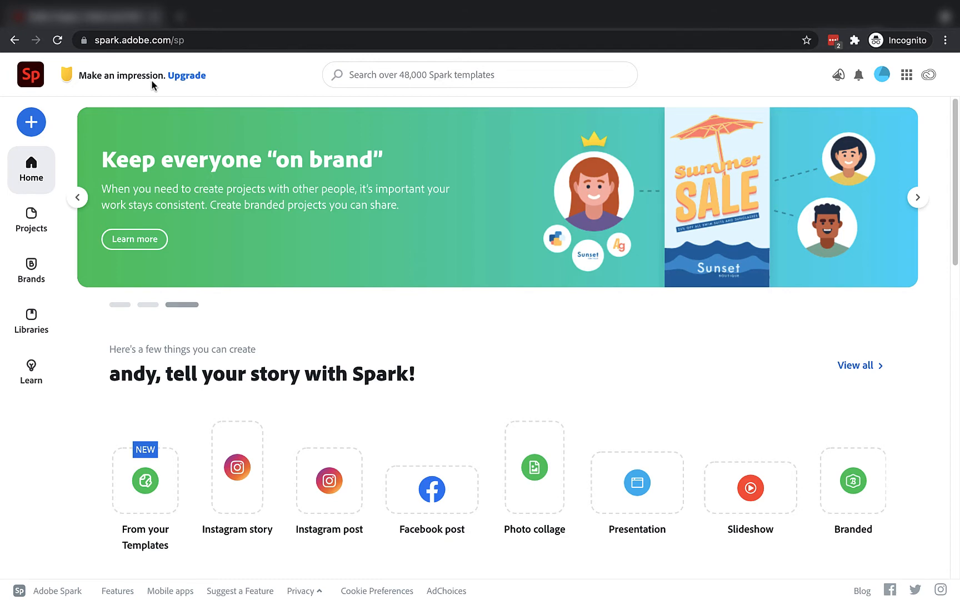
Examine the home page's template search suggestions, promotional banners, announcements and notifications.
click(495, 78)
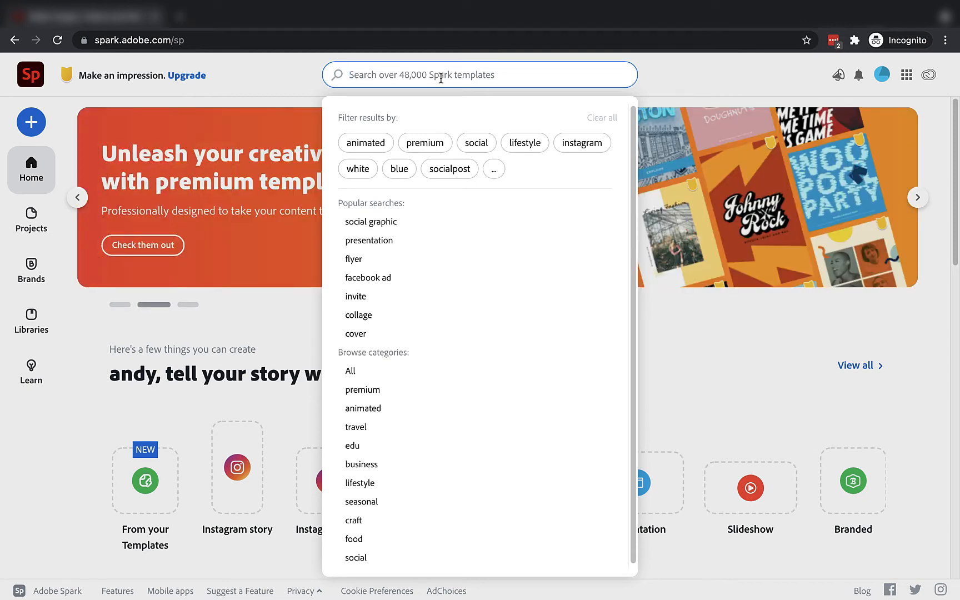
click(827, 300)
click(917, 198)
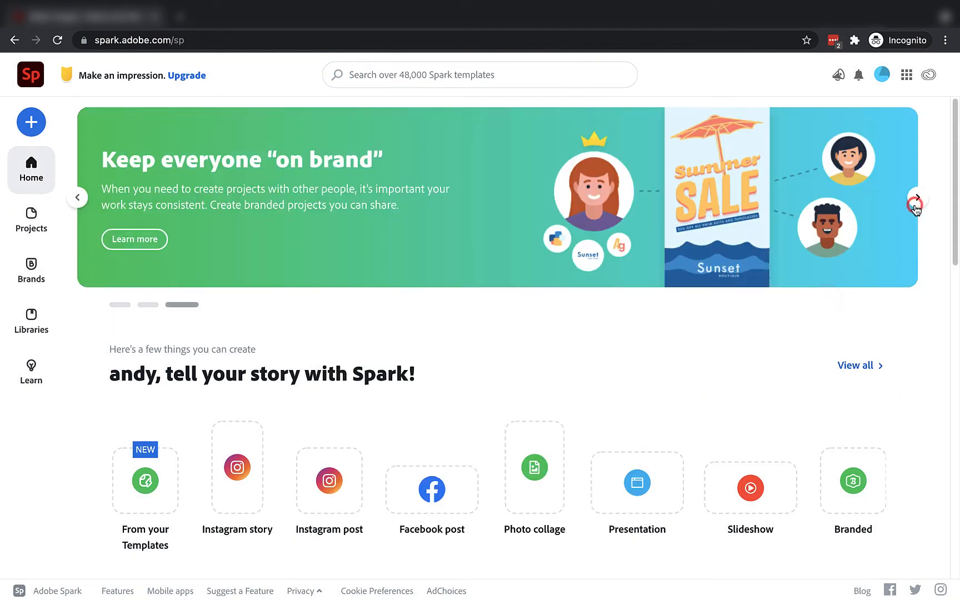
click(916, 198)
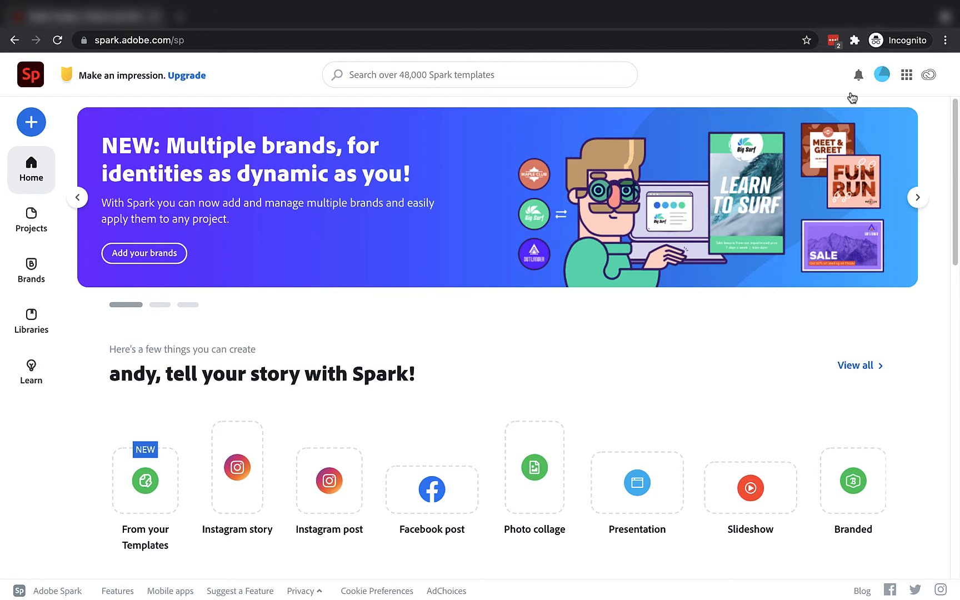
click(839, 77)
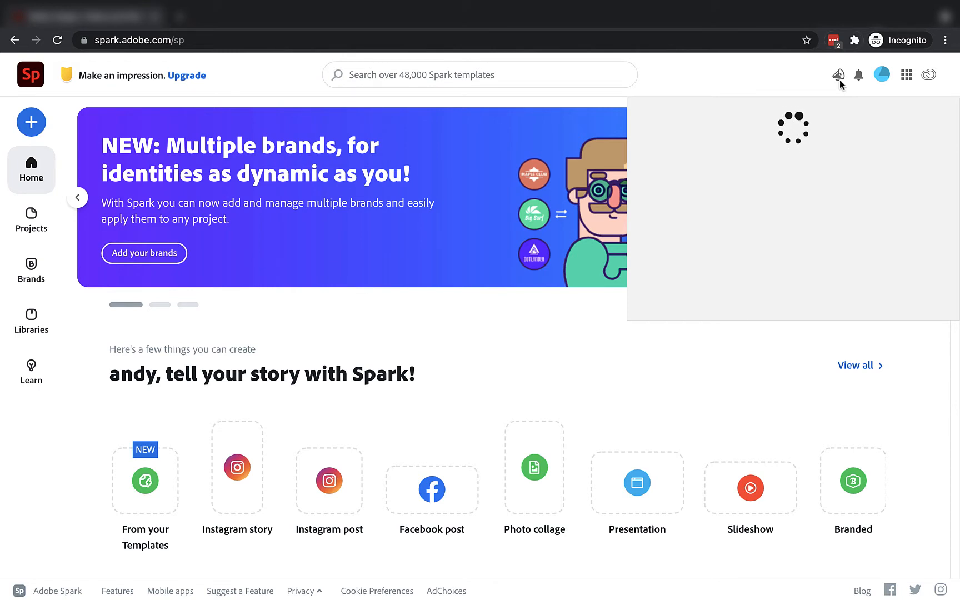
click(858, 81)
click(859, 82)
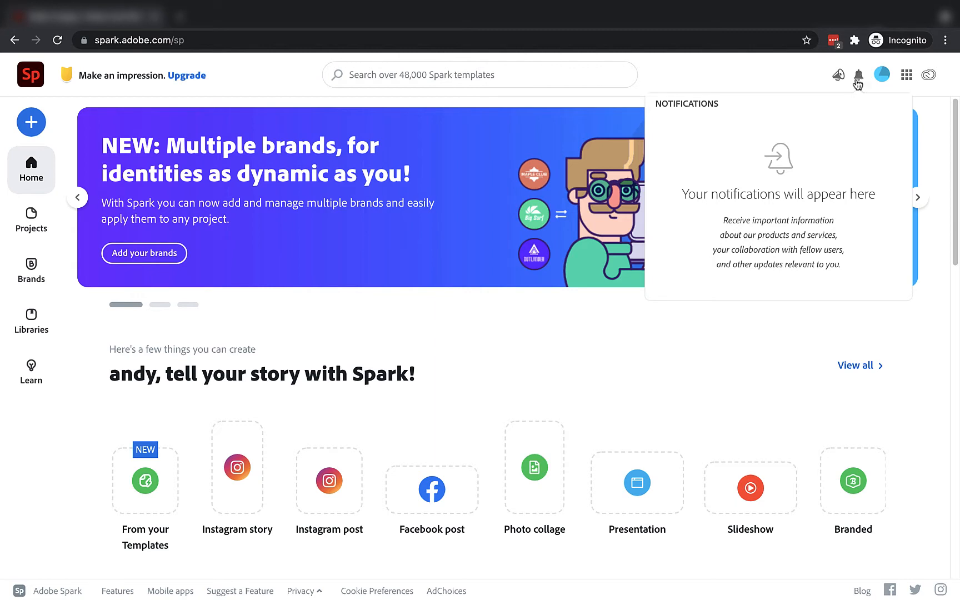
click(277, 70)
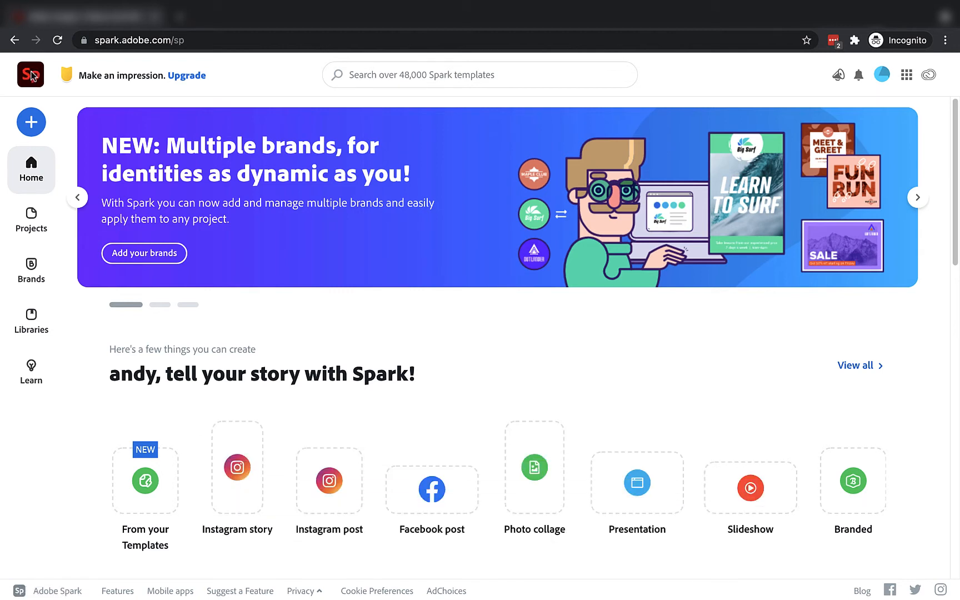
Review the Projects, Brands and Libraries pages, including the logo, color and font brand setup, and return to the home page.
click(31, 220)
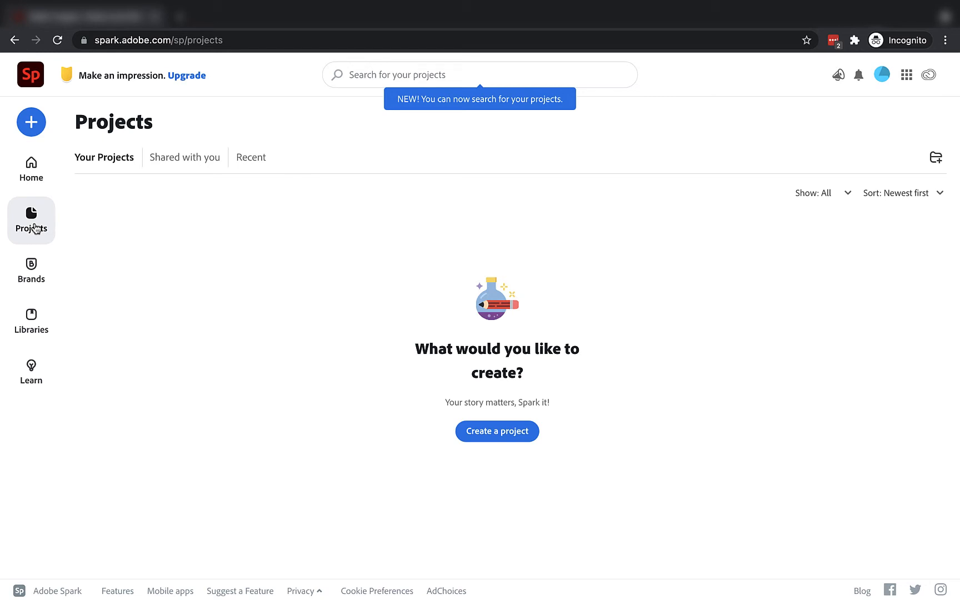
click(35, 281)
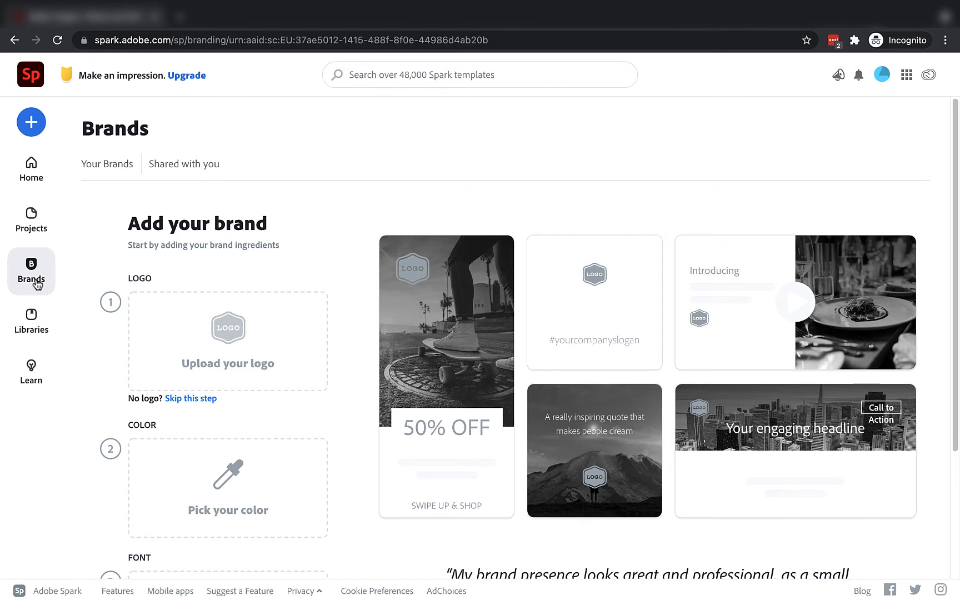
scroll(81, 293, down, 3)
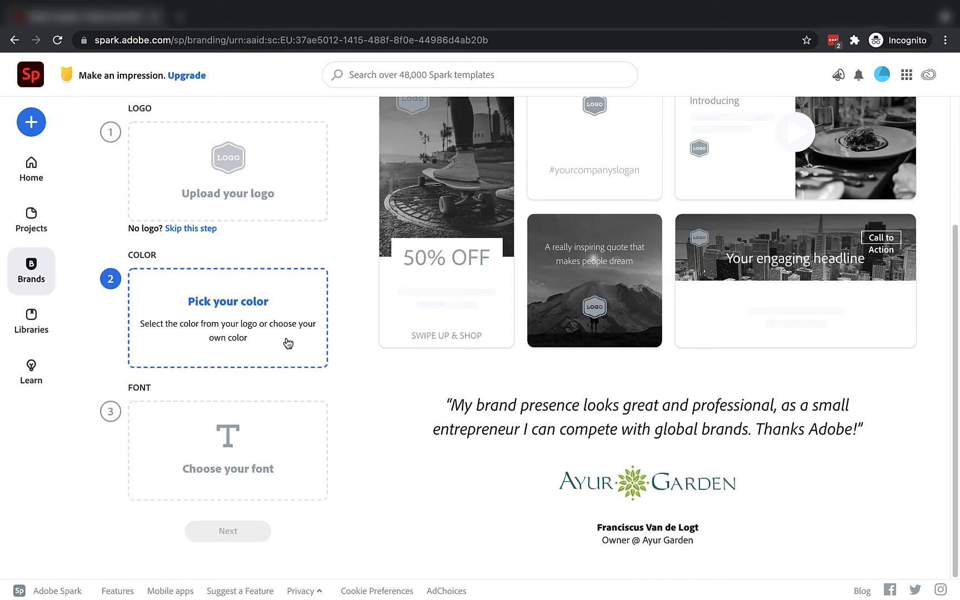
scroll(294, 343, up, 3)
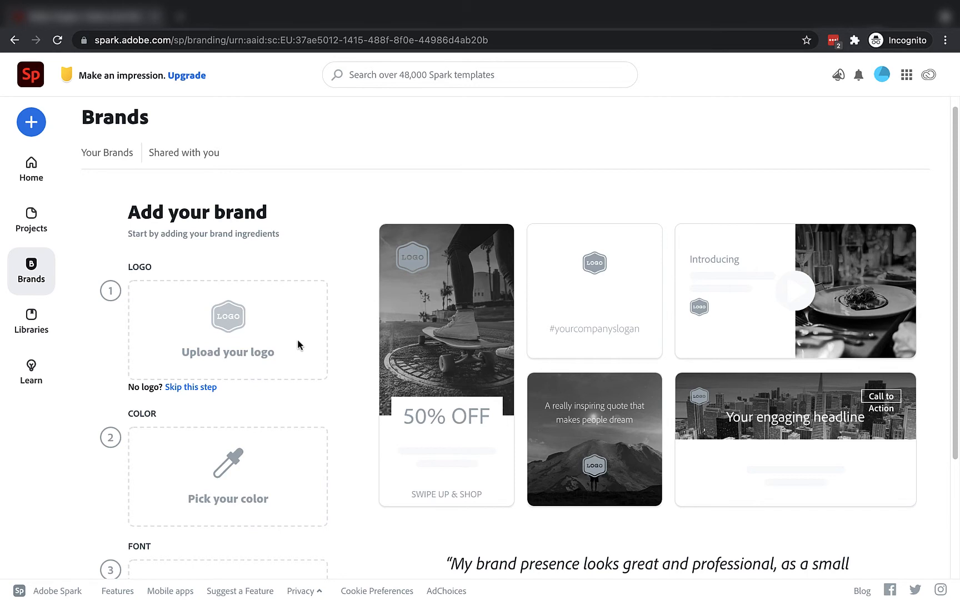
click(34, 321)
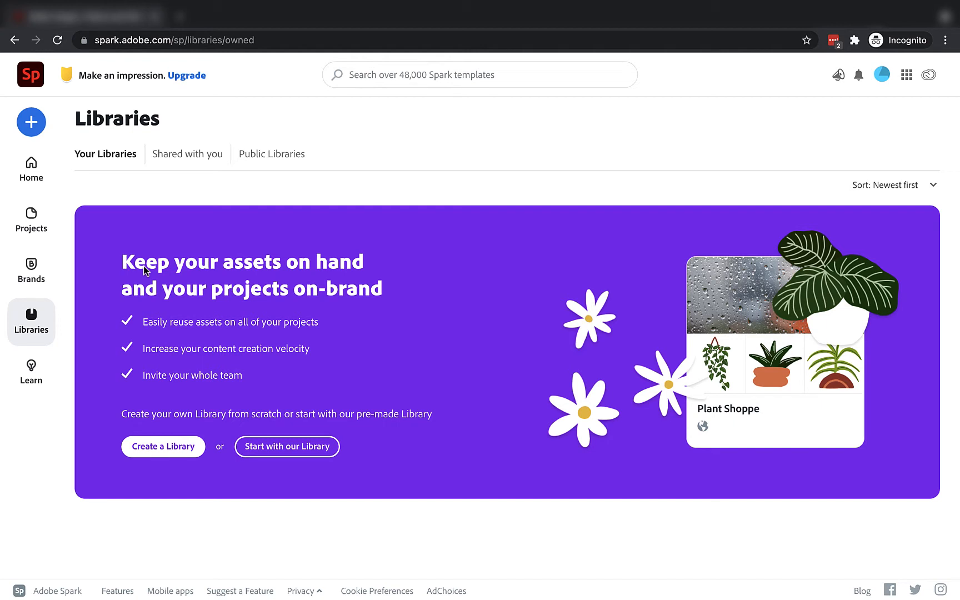
click(37, 177)
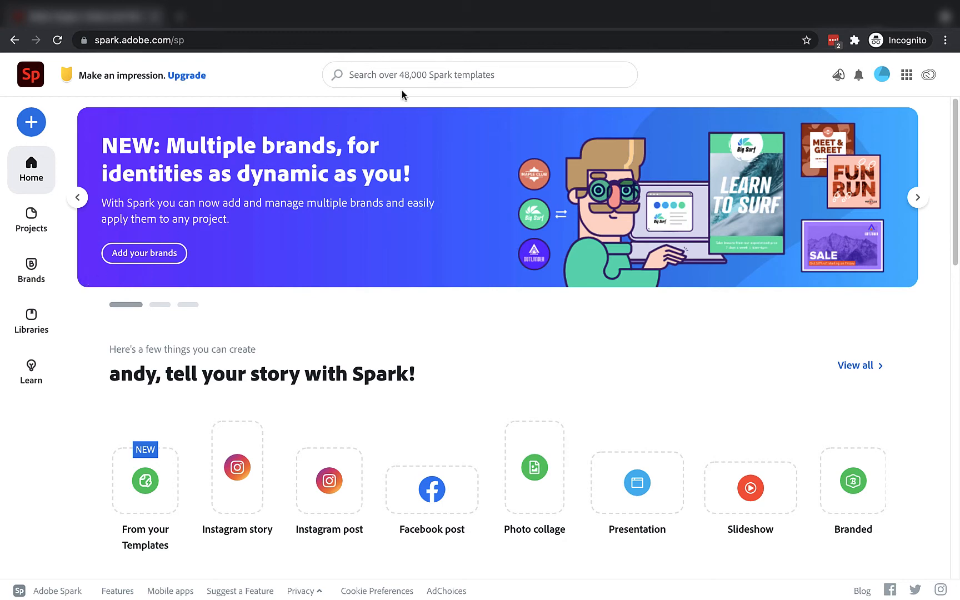
Search the Spark templates for "travel" using the matching suggestion.
click(430, 75)
text(travel)
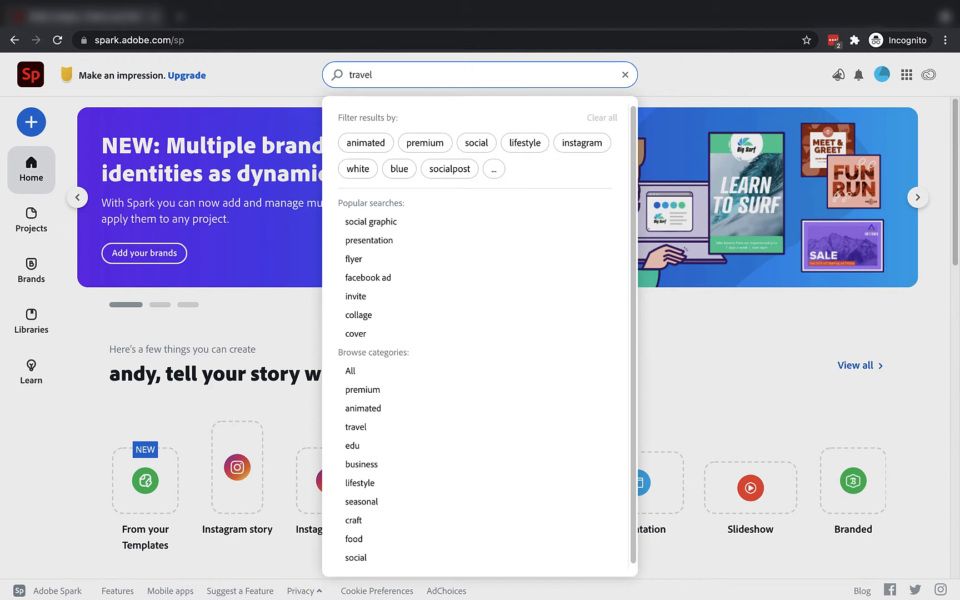
key(Down)
key(Down)
key(Down)
key(Down)
key(Up)
key(Up)
key(Up)
key(Down)
key(Down)
key(Down)
key(Down)
key(Down)
key(Down)
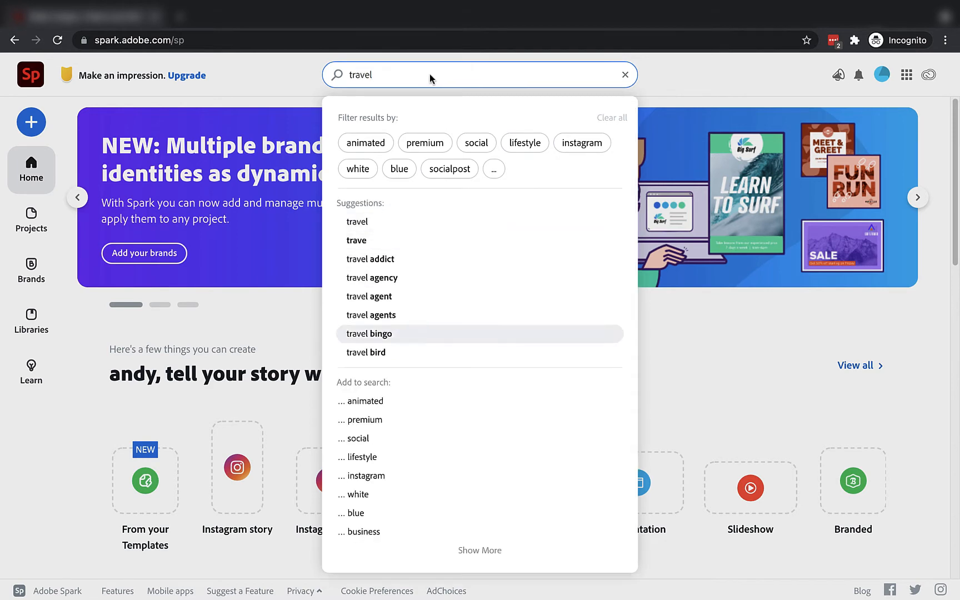
key(Up)
key(Up)
key(Up)
key(Up)
key(Up)
key(Up)
key(Up)
key(Down)
key(Down)
key(Down)
key(Down)
key(Down)
key(Down)
key(Up)
key(Up)
key(Up)
key(Up)
key(Down)
key(Down)
key(Down)
key(Down)
key(Down)
key(Up)
key(Up)
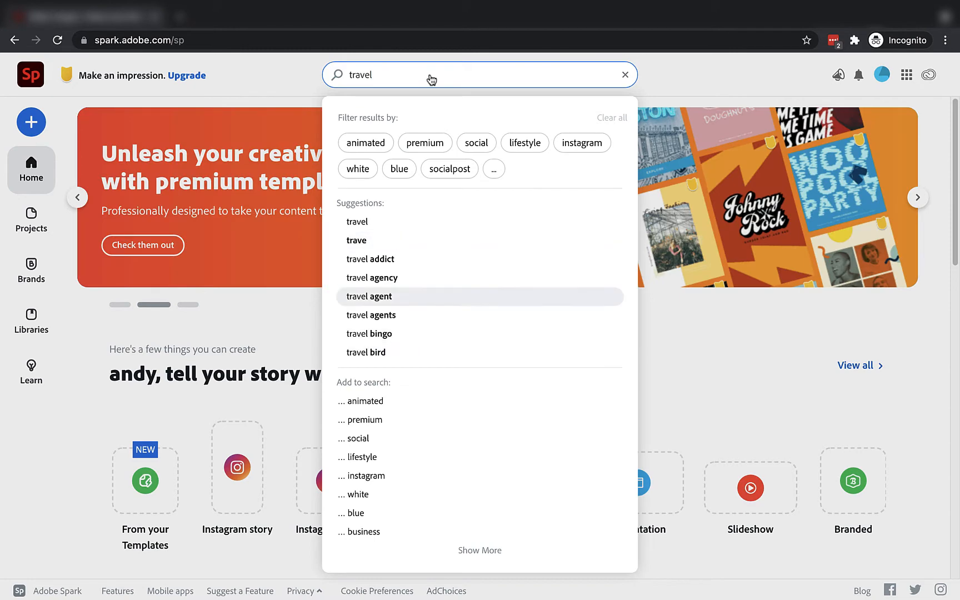
key(Up)
key(Up)
key(Up)
key(Up)
key(Up)
key(Down)
click(373, 225)
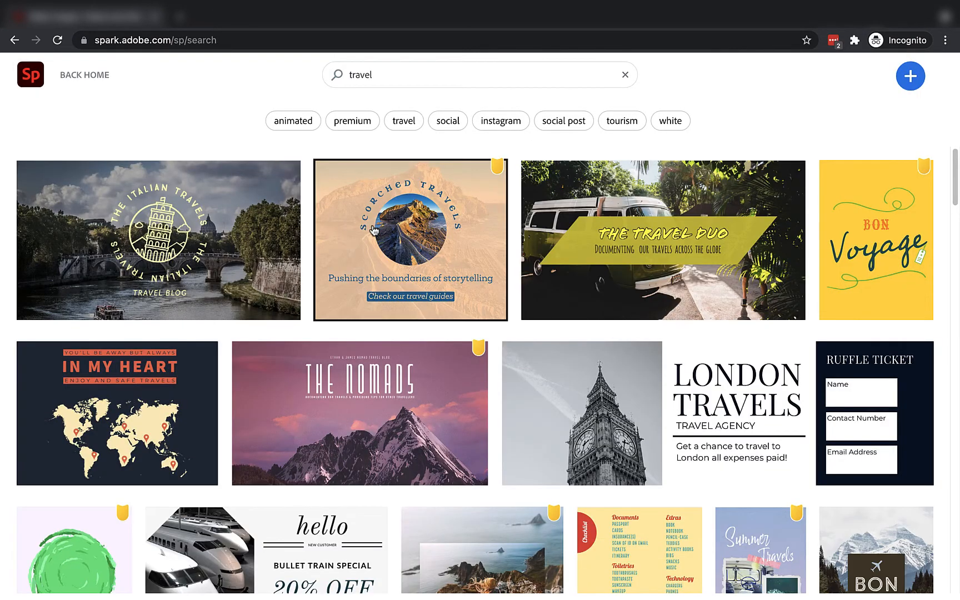
Create a project from the black-and-white four-photo "Daisy's Travels" template and clear the logo tip and template browser.
scroll(374, 230, down, 10)
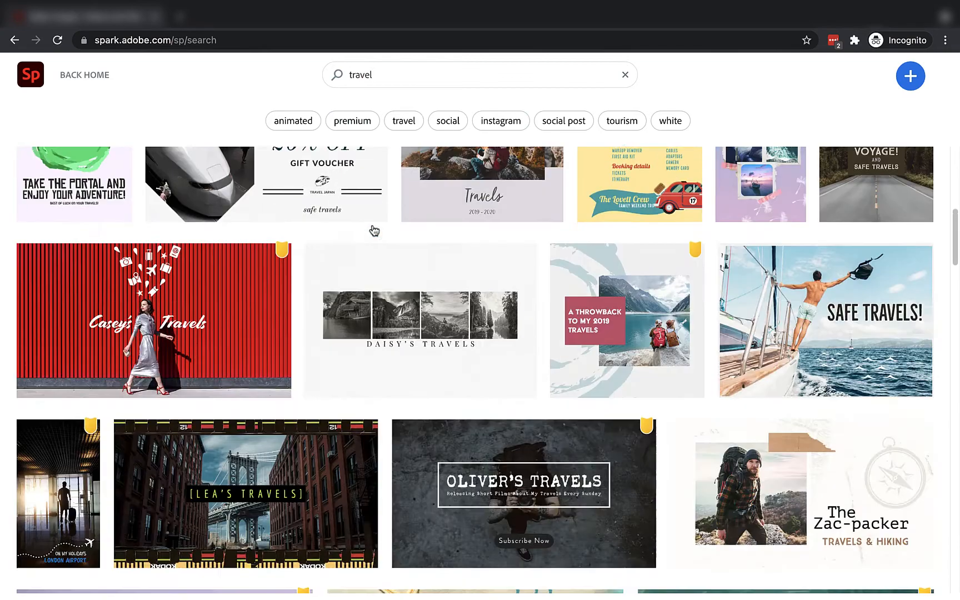
scroll(373, 230, up, 2)
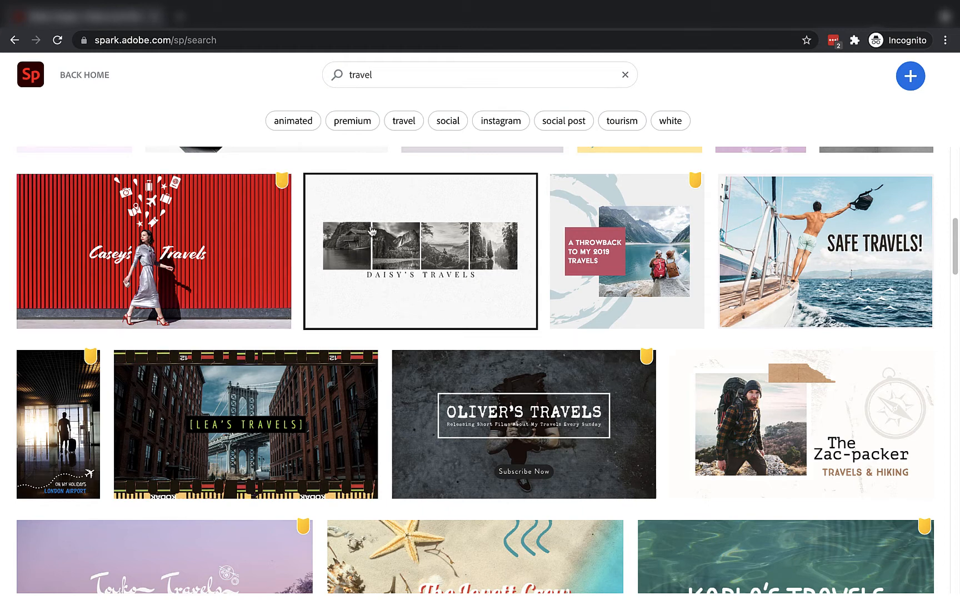
click(425, 249)
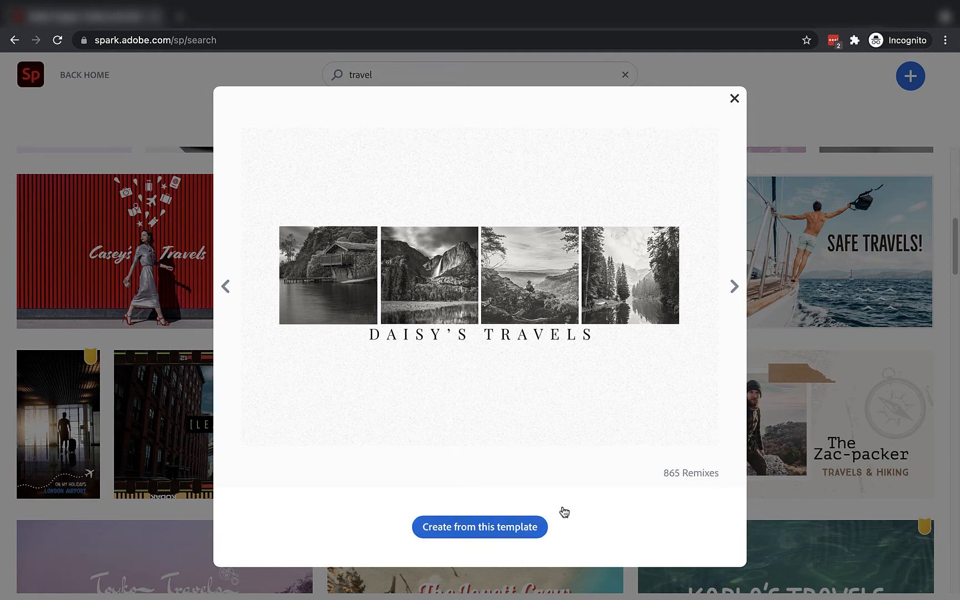
click(474, 530)
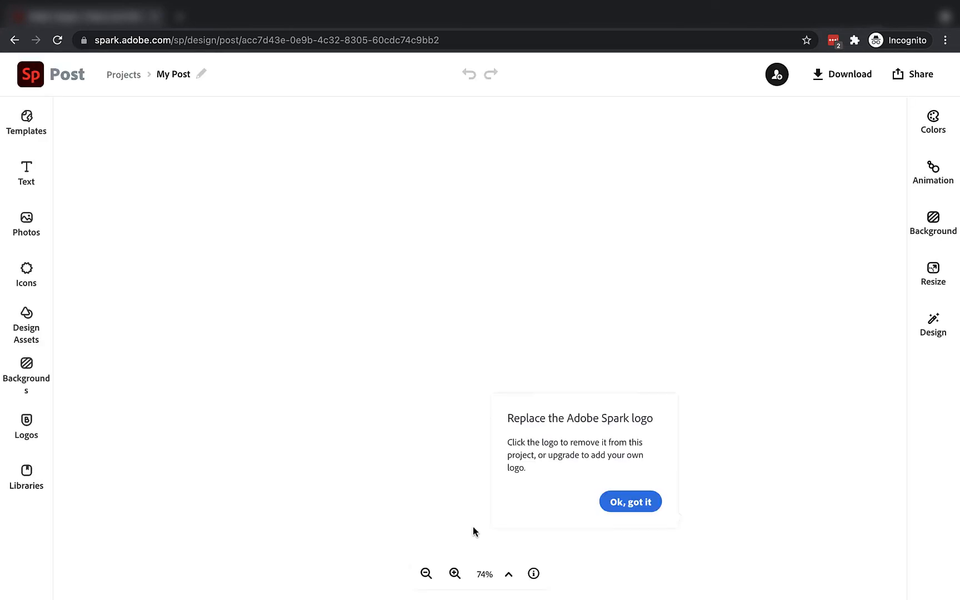
click(637, 506)
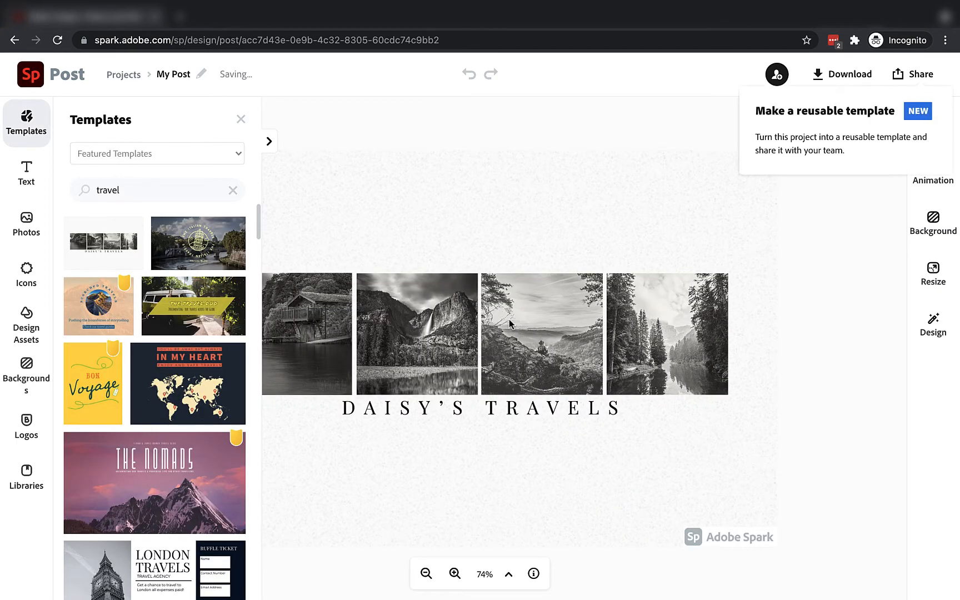
click(268, 145)
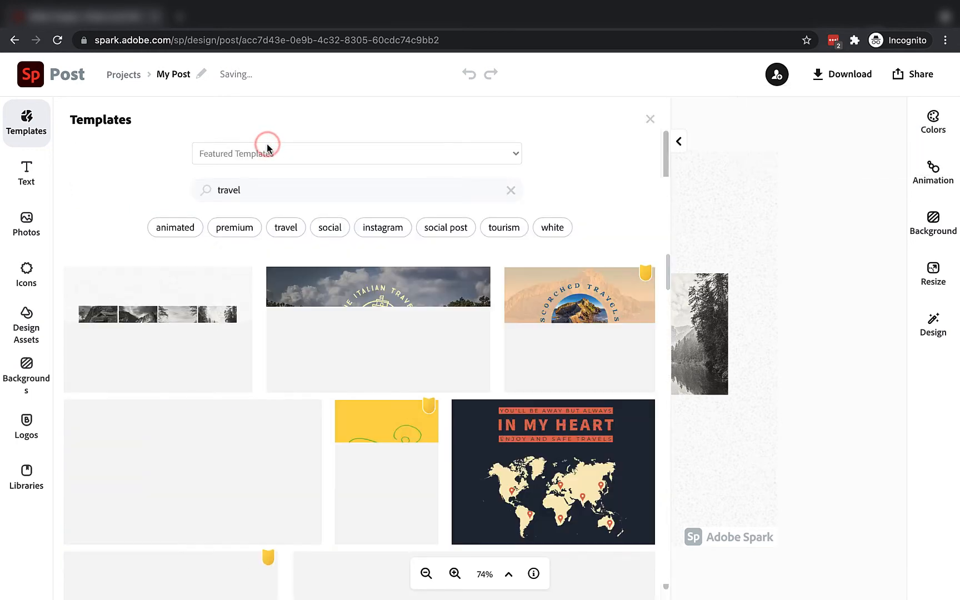
click(648, 119)
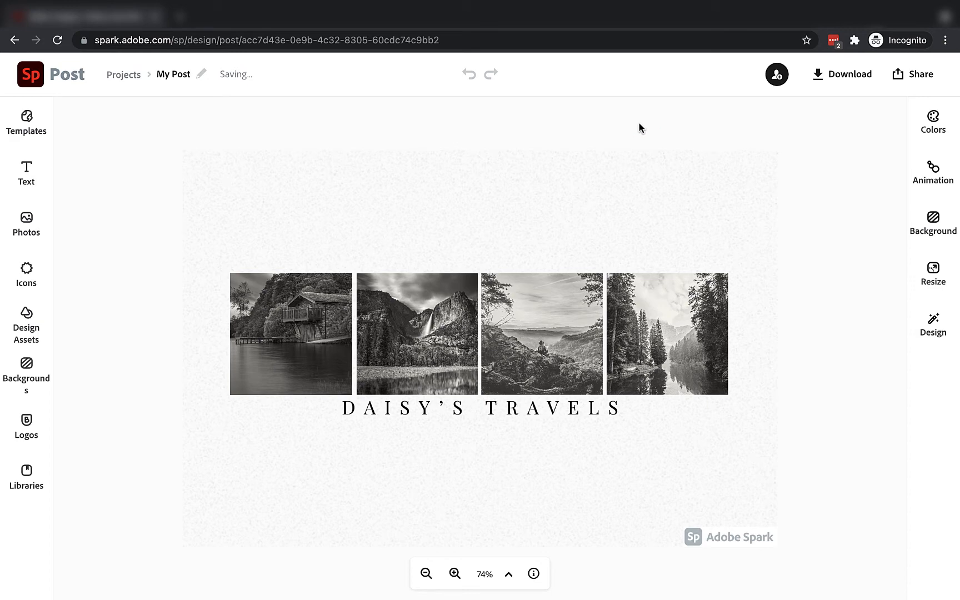
Start replacing the leftmost photo in the row and search the free photos for "scenic".
click(276, 332)
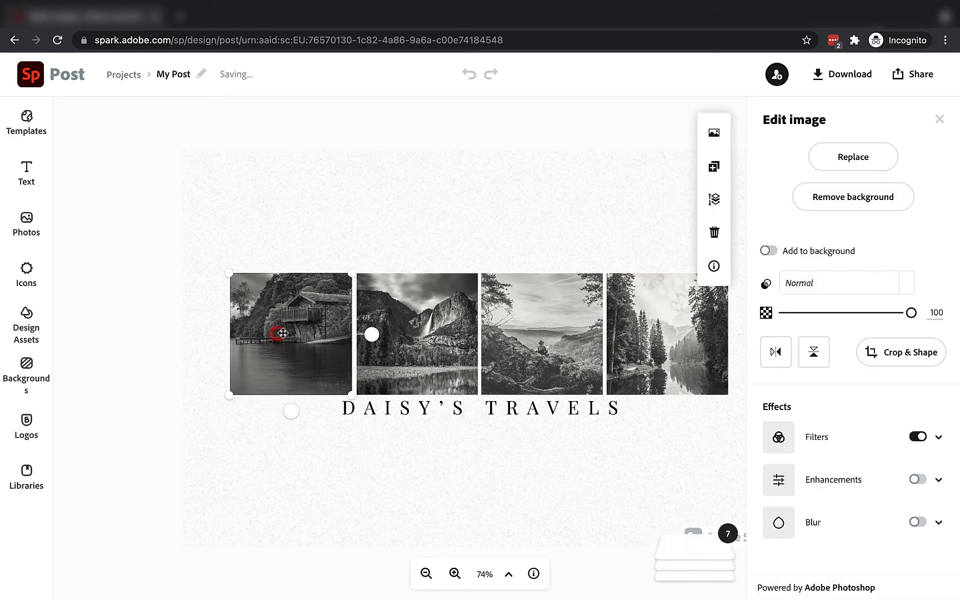
click(852, 157)
click(133, 259)
click(165, 154)
text(scenic)
key(Return)
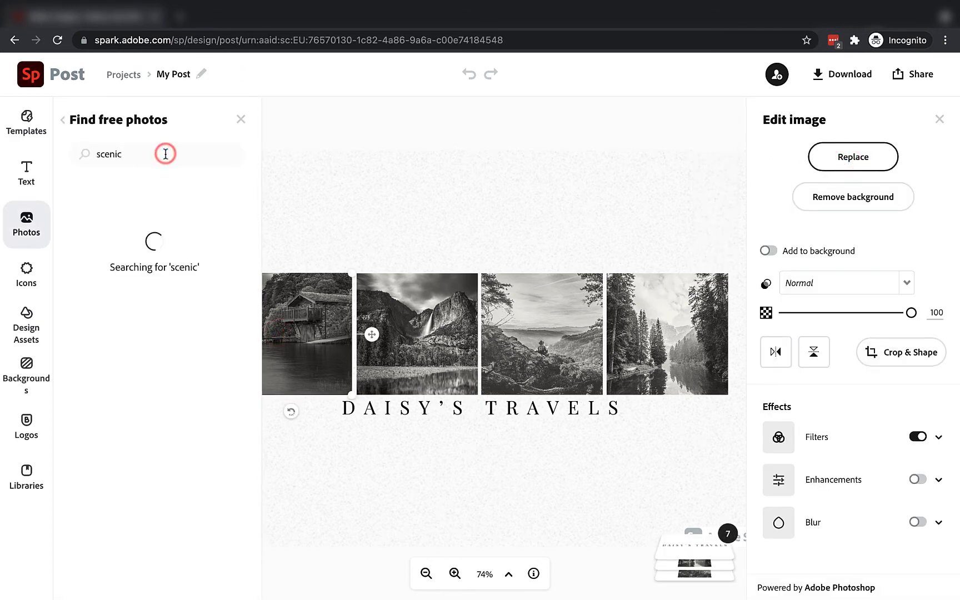
Search the free photos for "new york" and replace the leftmost photo with the night-time aerial city view.
drag(132, 156, 85, 160)
text(n)
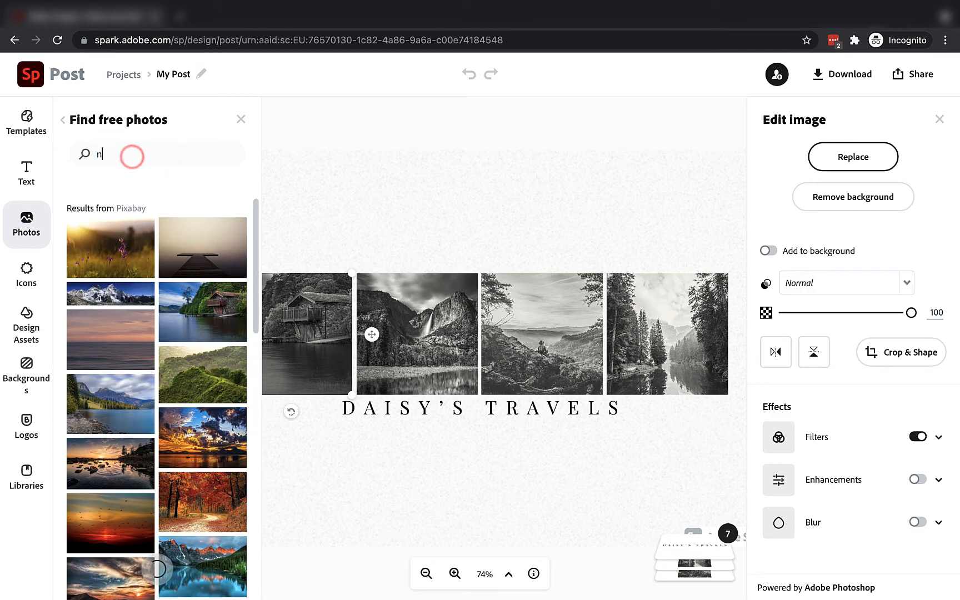
text(ew yor)
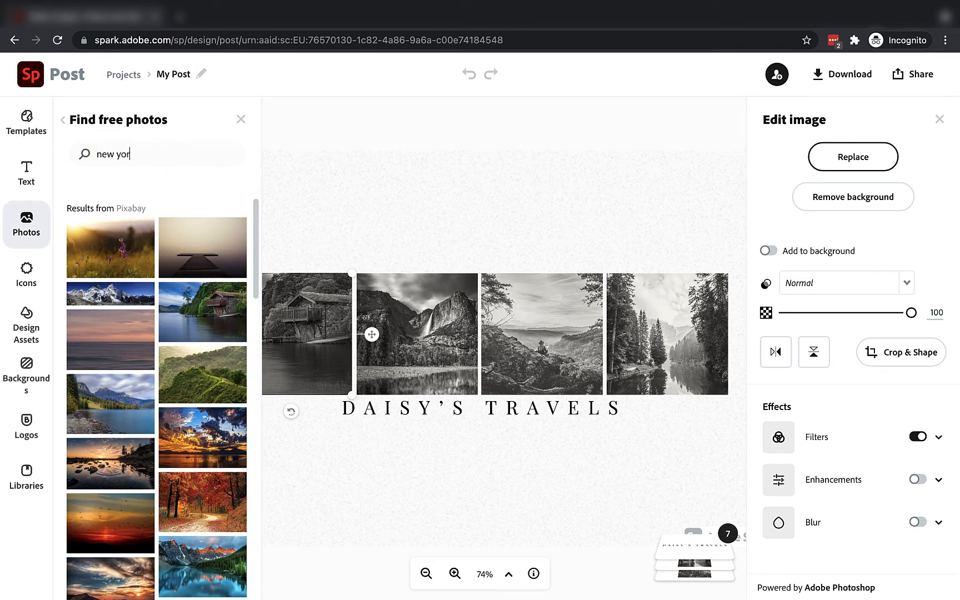
text(k)
key(Return)
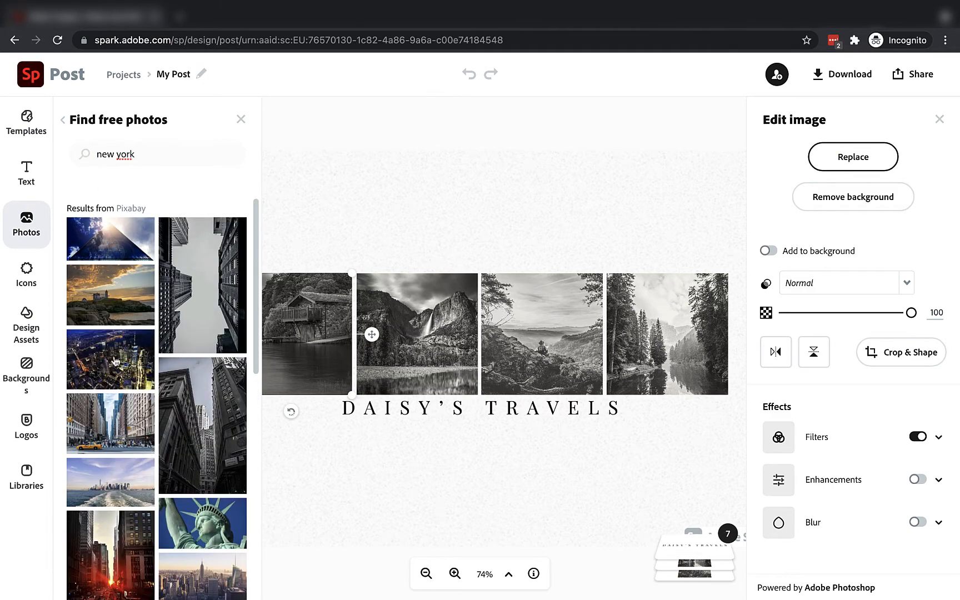
click(113, 360)
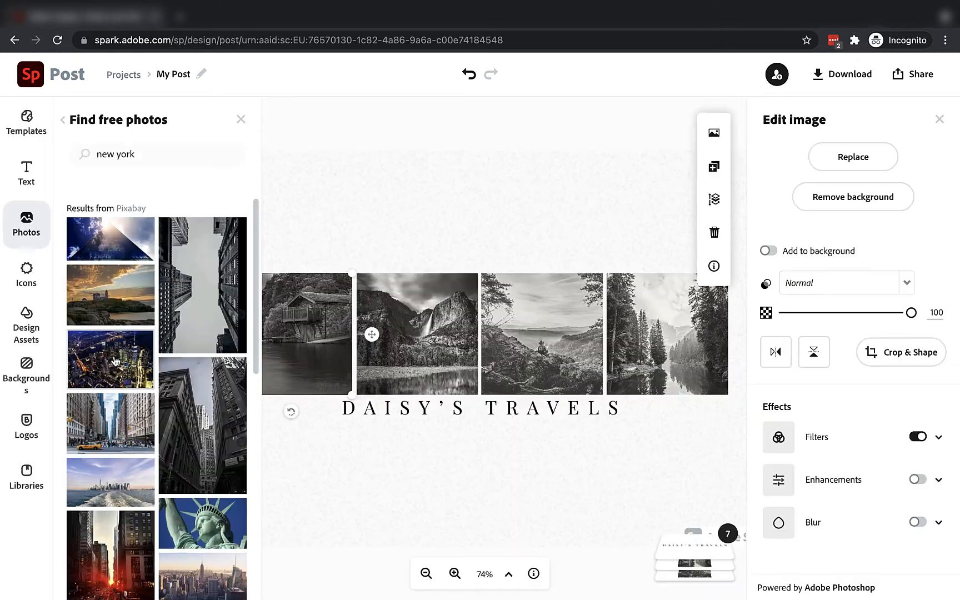
Replace the second photo in the row with the yellow taxi street photo from a free-photo search for "new york".
click(430, 316)
click(840, 155)
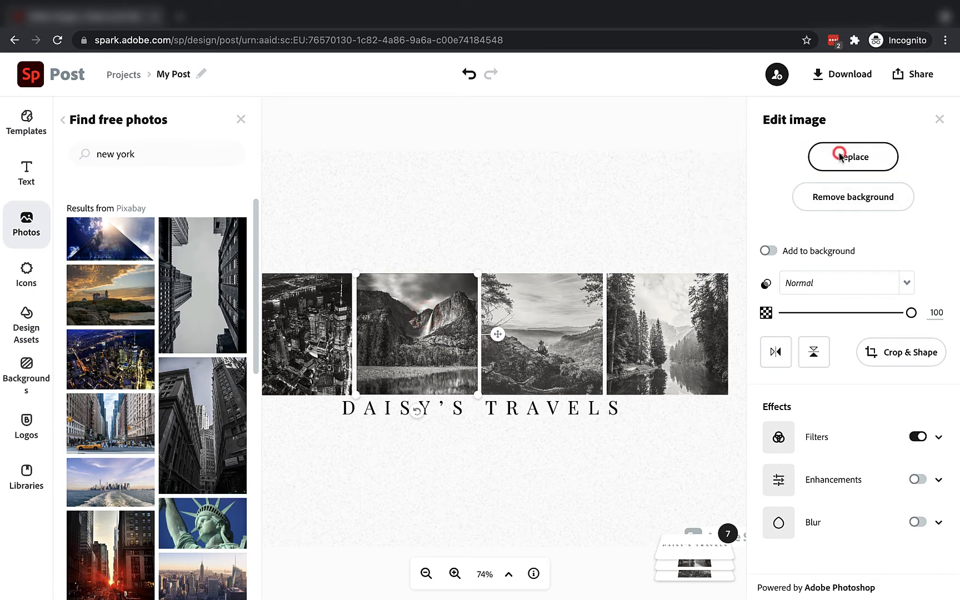
double_click(139, 154)
text(new)
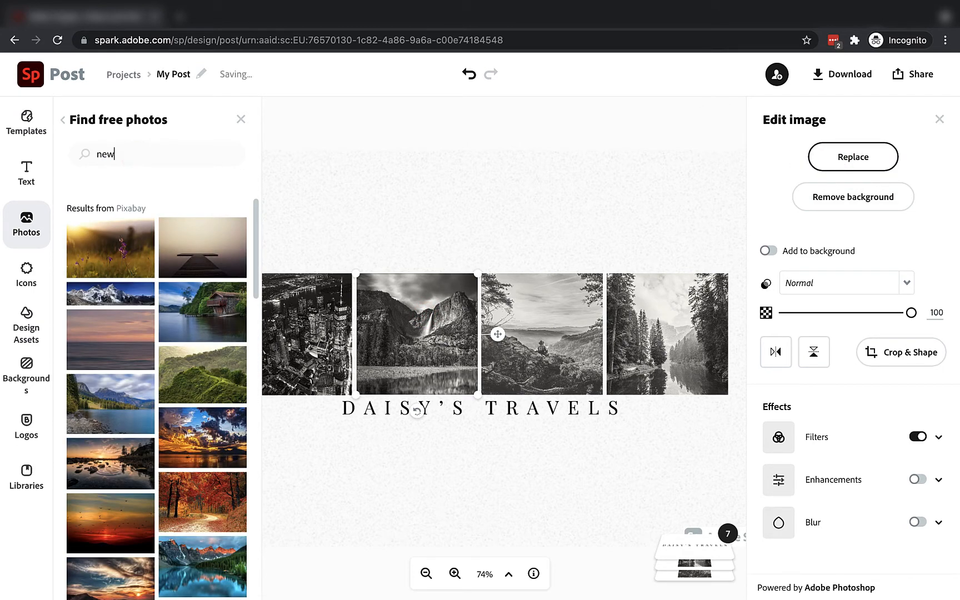
text( york)
key(Return)
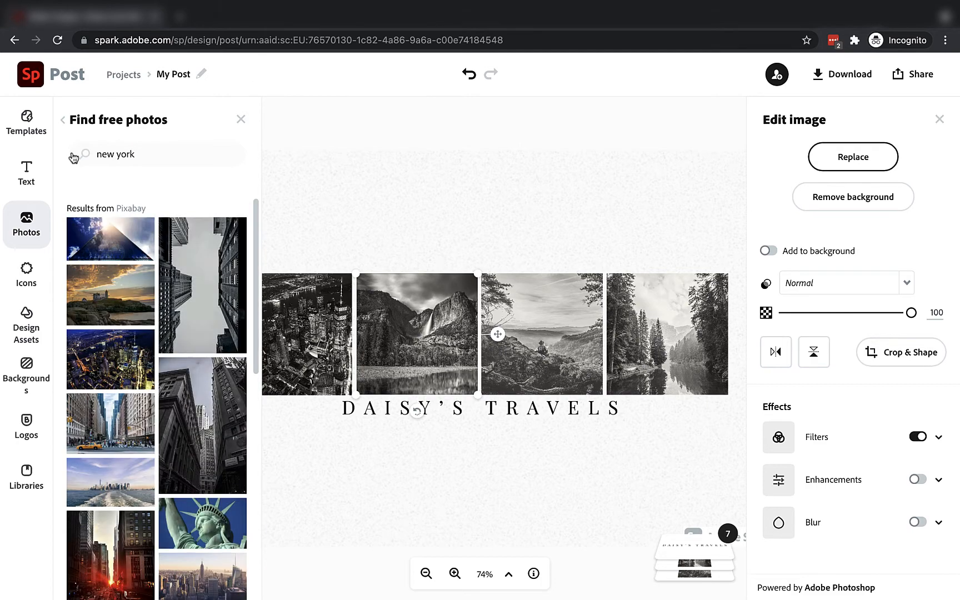
scroll(205, 489, down, 5)
click(210, 494)
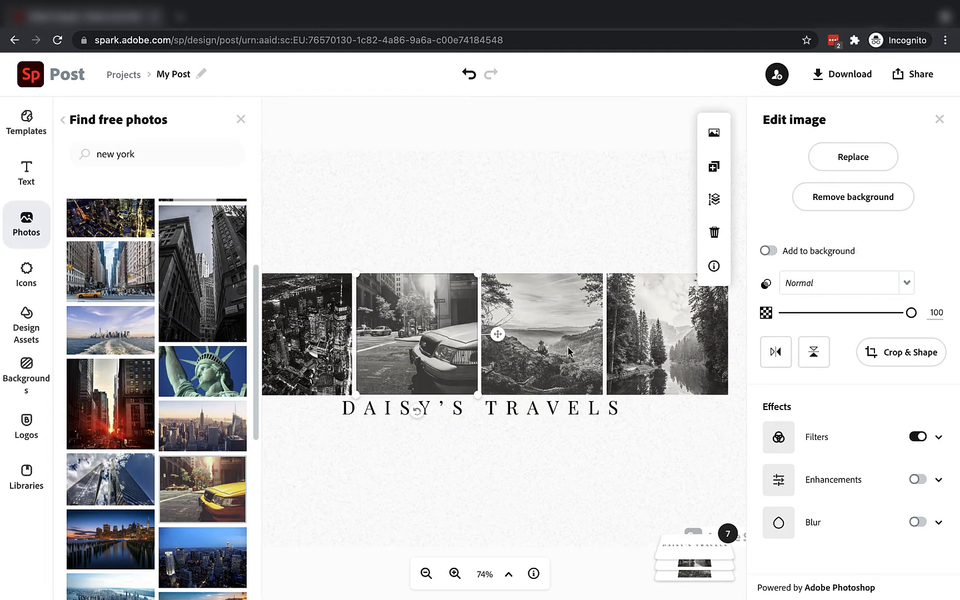
Replace the third photo in the row with the sunset Manhattan skyline photo from a free-photo search for "new york".
click(566, 343)
click(557, 338)
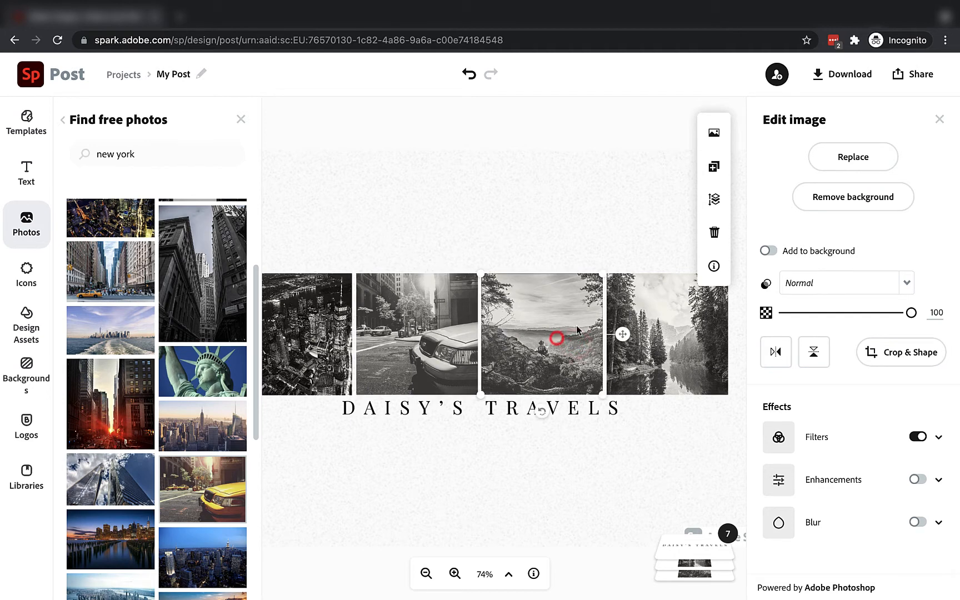
click(851, 161)
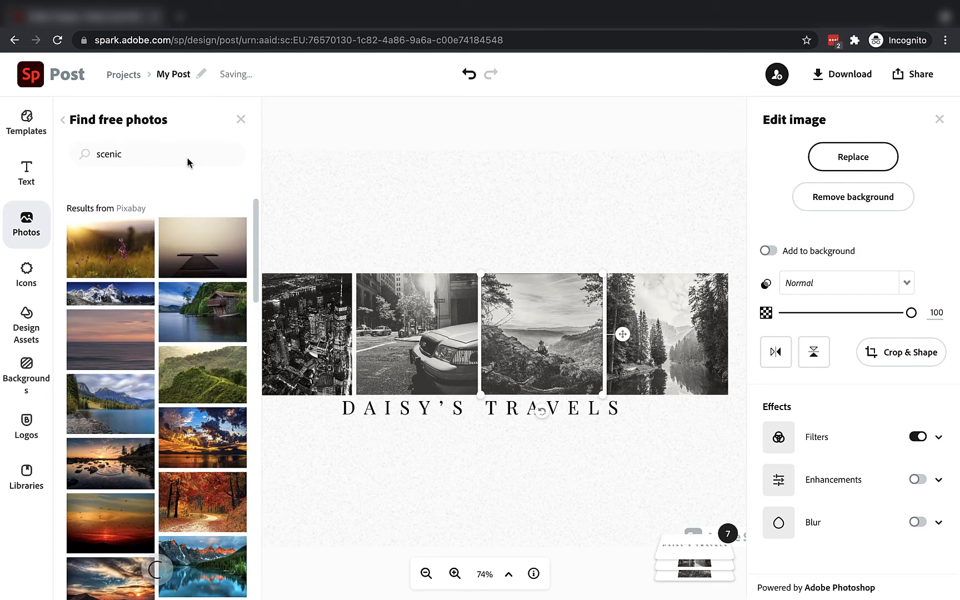
double_click(148, 156)
text(new)
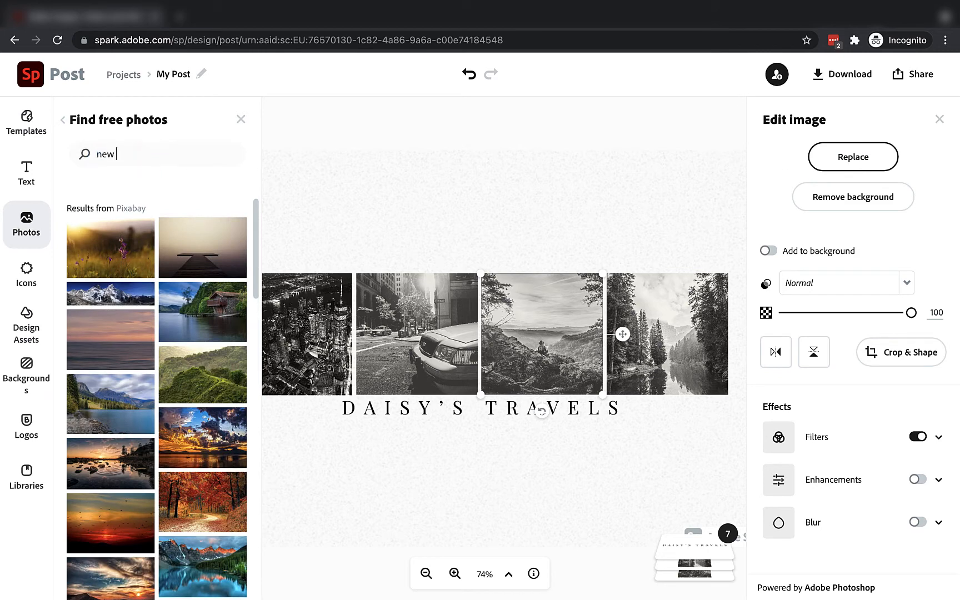
text( york)
key(Return)
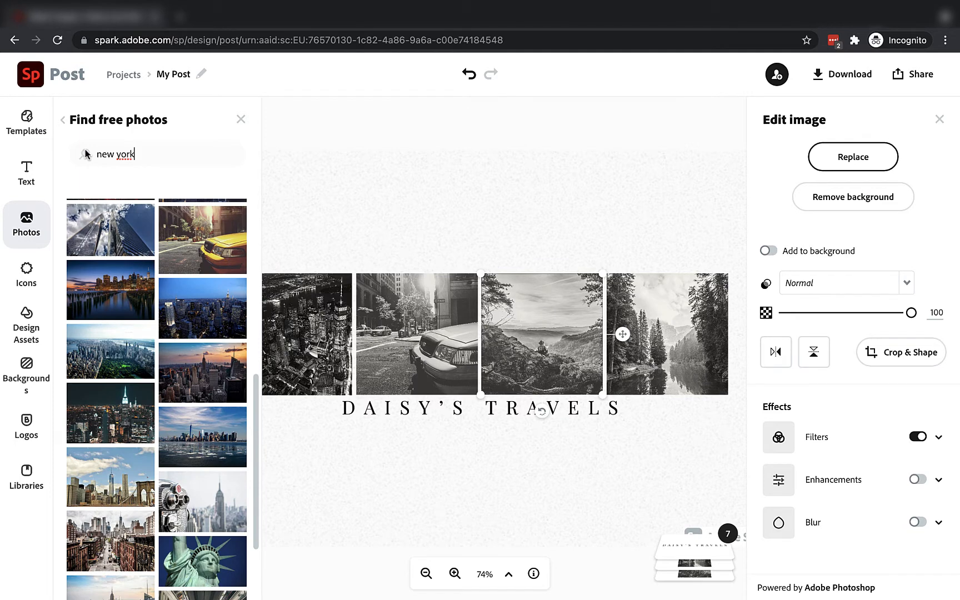
click(220, 371)
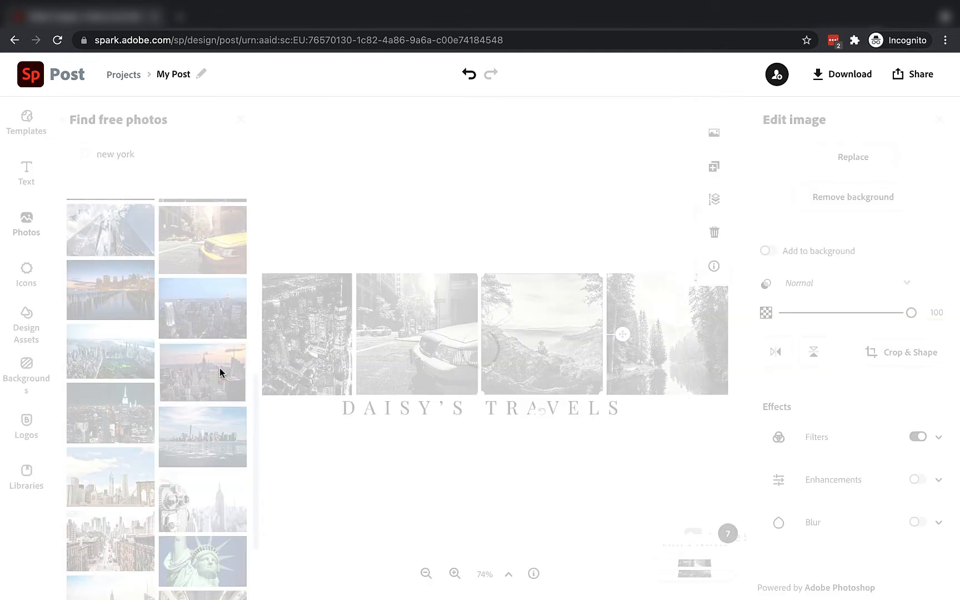
Try to replace the rightmost photo with the binocular-viewer image from a "new york" search, and delete the separately added image.
click(685, 328)
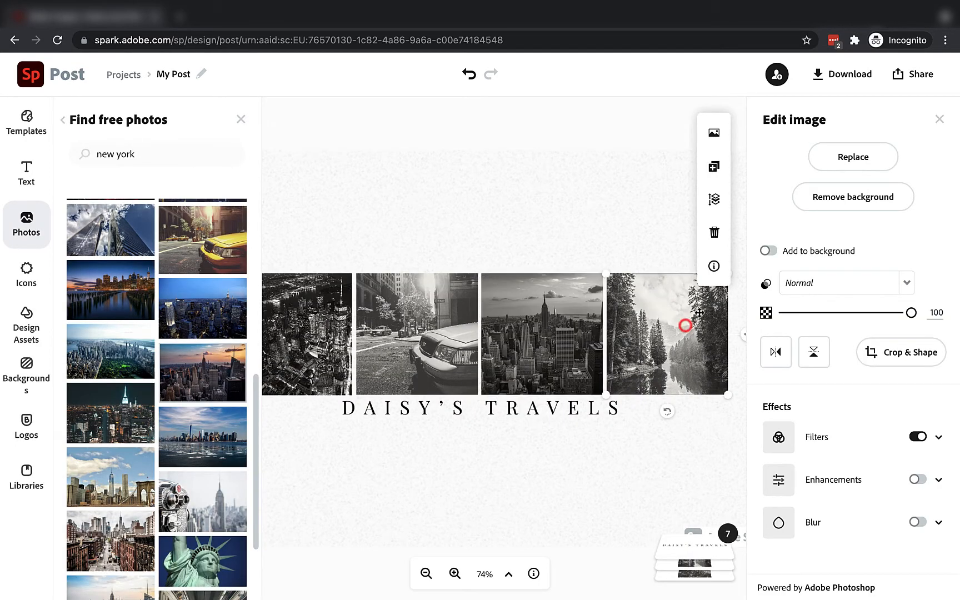
click(841, 164)
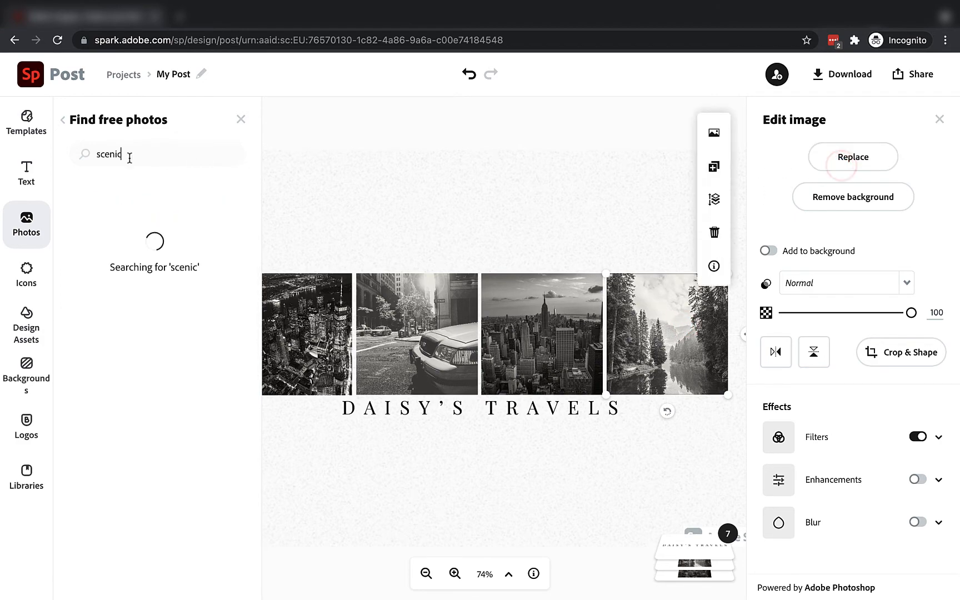
drag(129, 156, 78, 156)
double_click(128, 156)
text(new york)
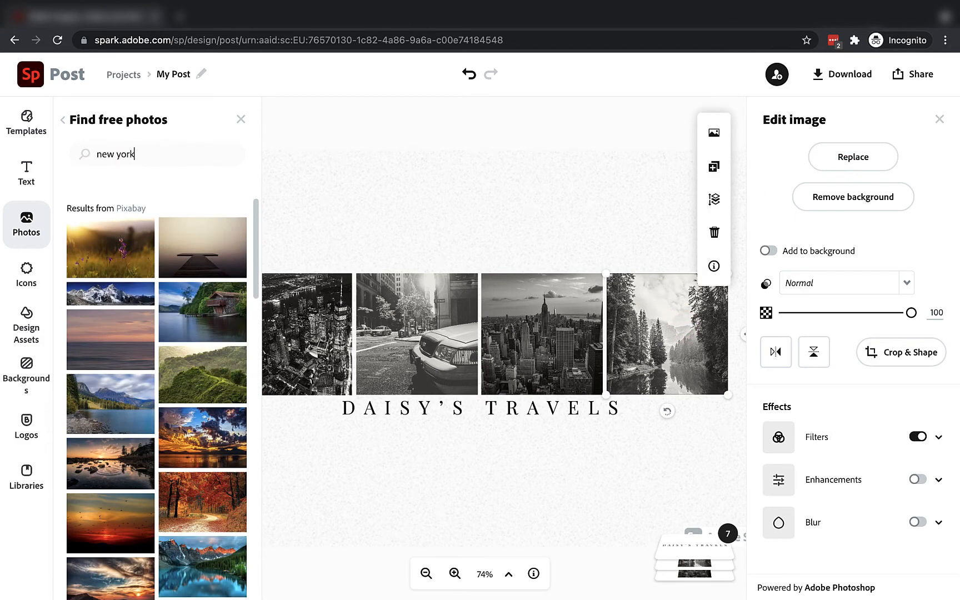
scroll(184, 491, down, 6)
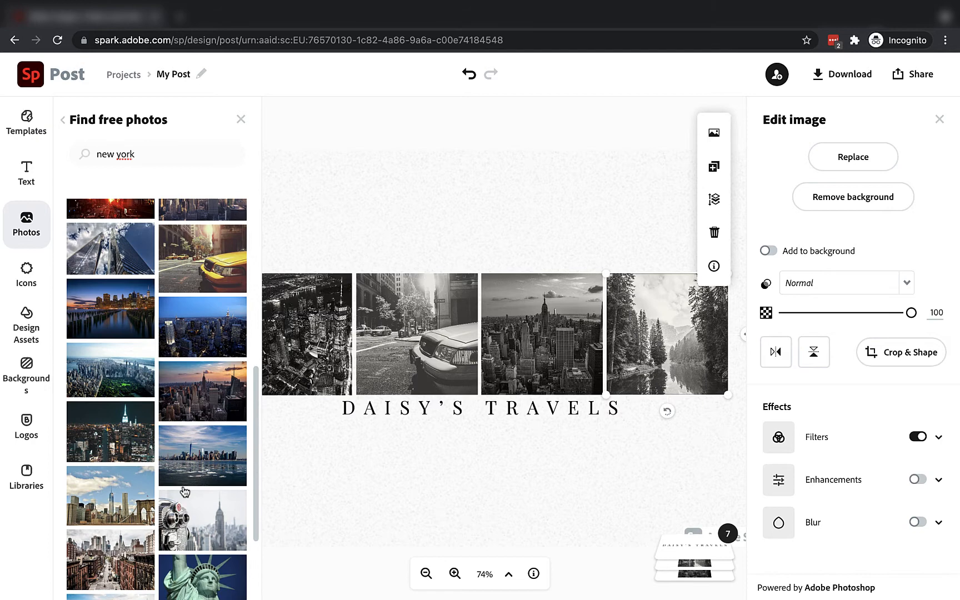
click(193, 520)
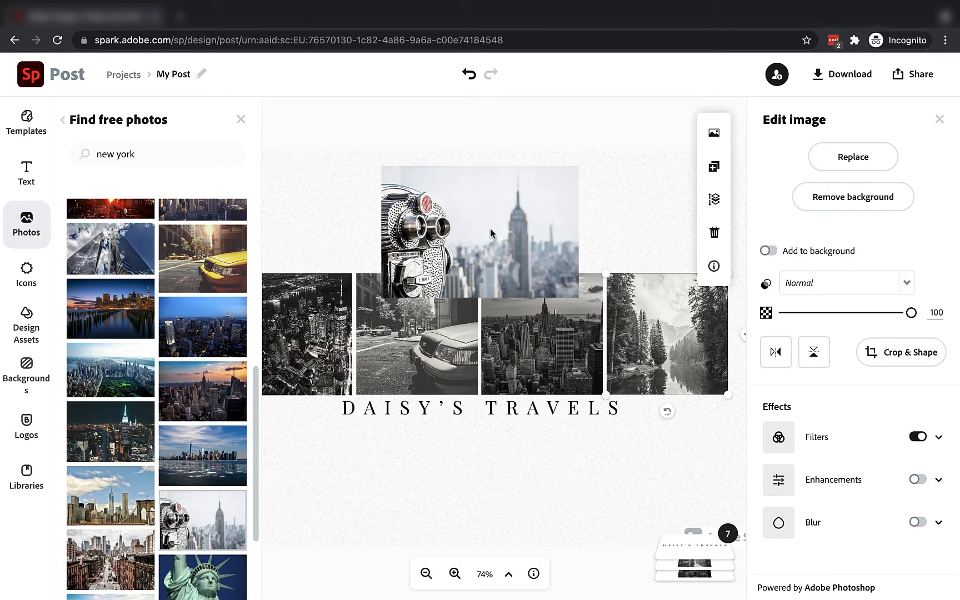
click(491, 232)
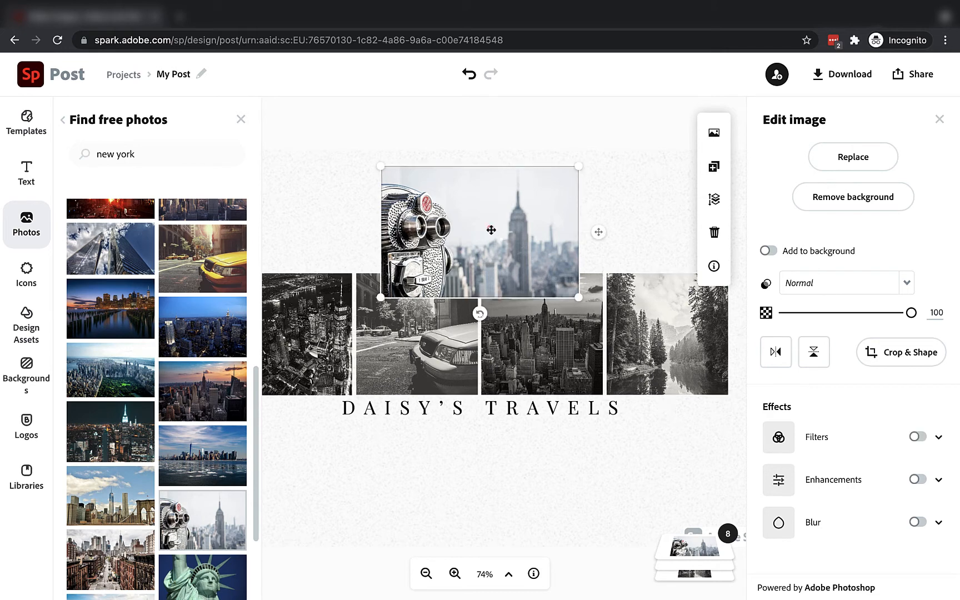
click(713, 235)
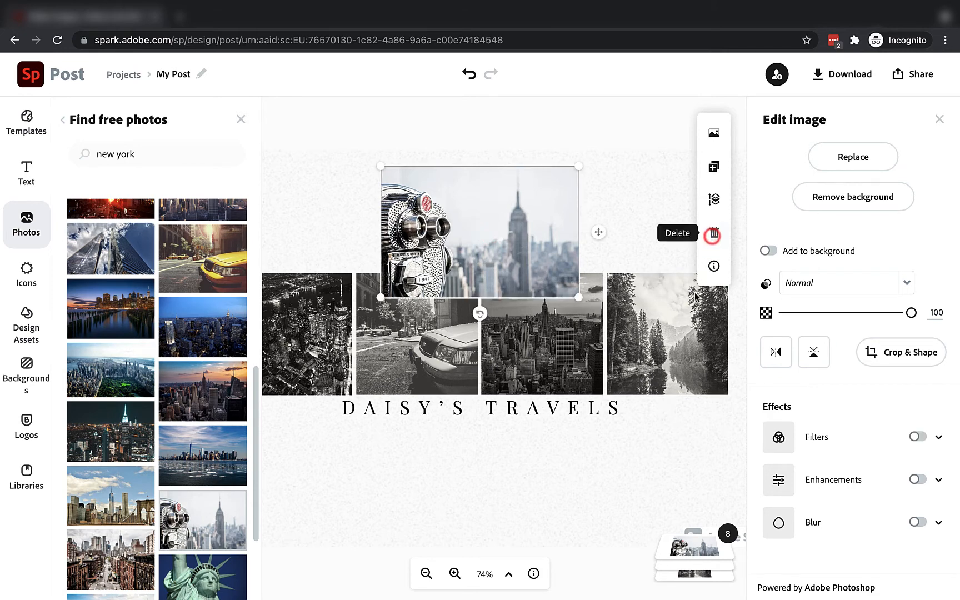
Replace the rightmost photo with the binocular-viewer skyline image from a "new york" search and close the photo search.
click(681, 336)
click(846, 158)
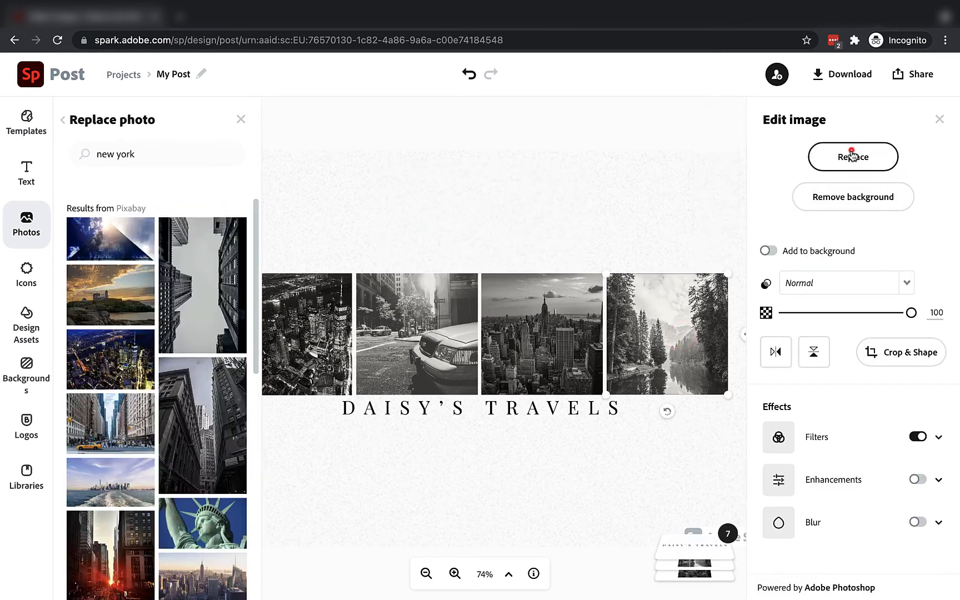
text(scenic)
double_click(151, 153)
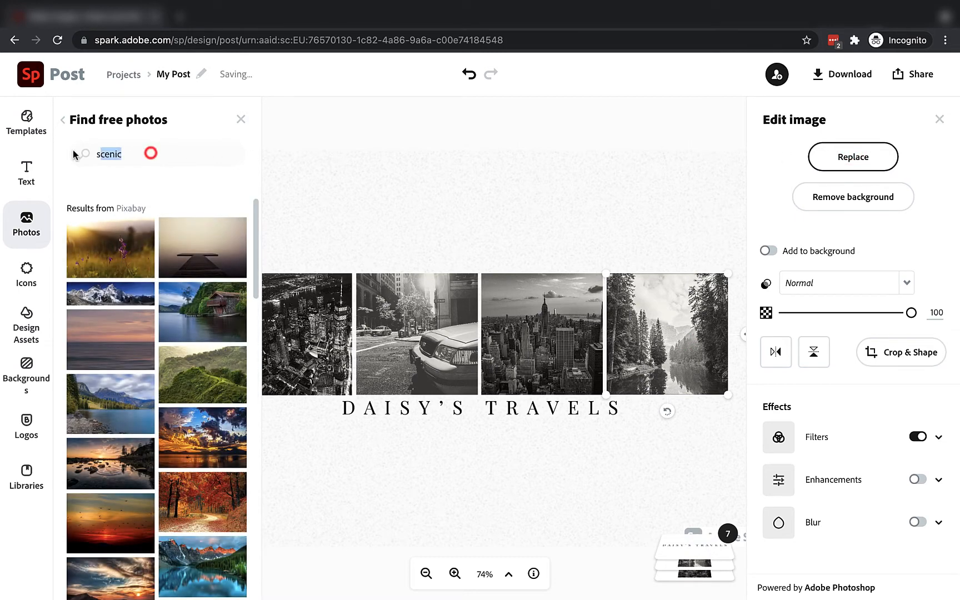
key(BackSpace)
text(new y)
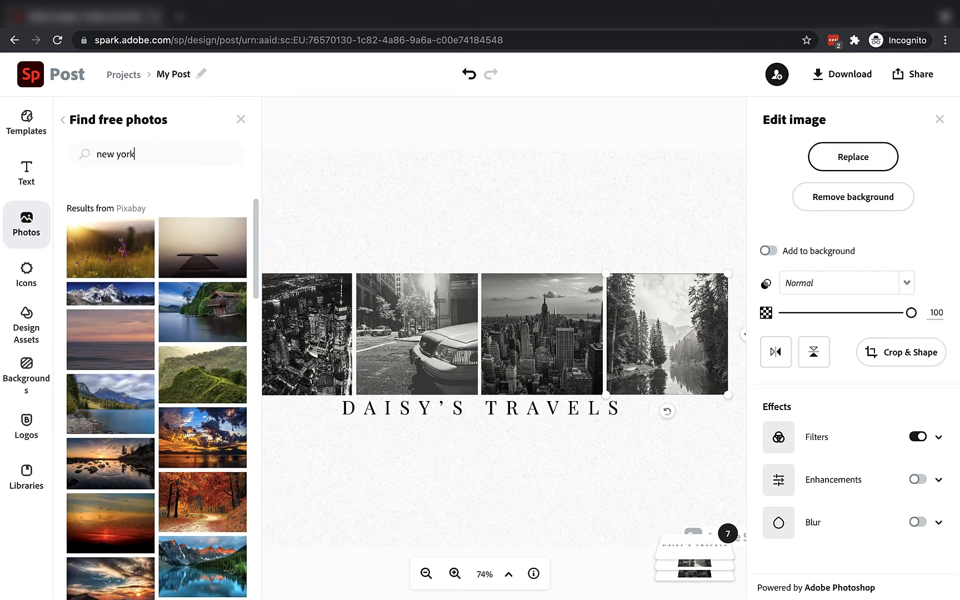
text(ork)
key(Return)
scroll(177, 459, down, 5)
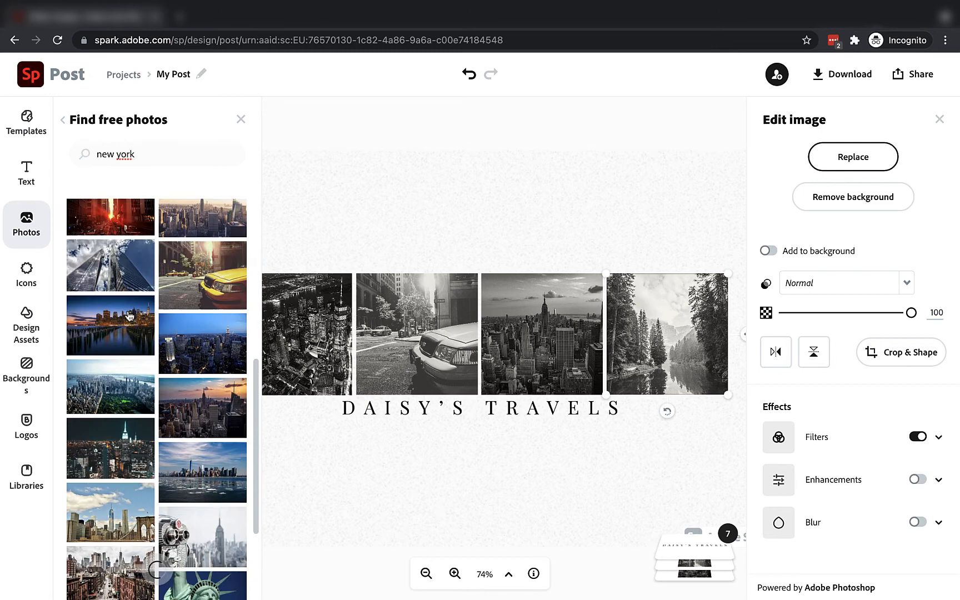
click(198, 520)
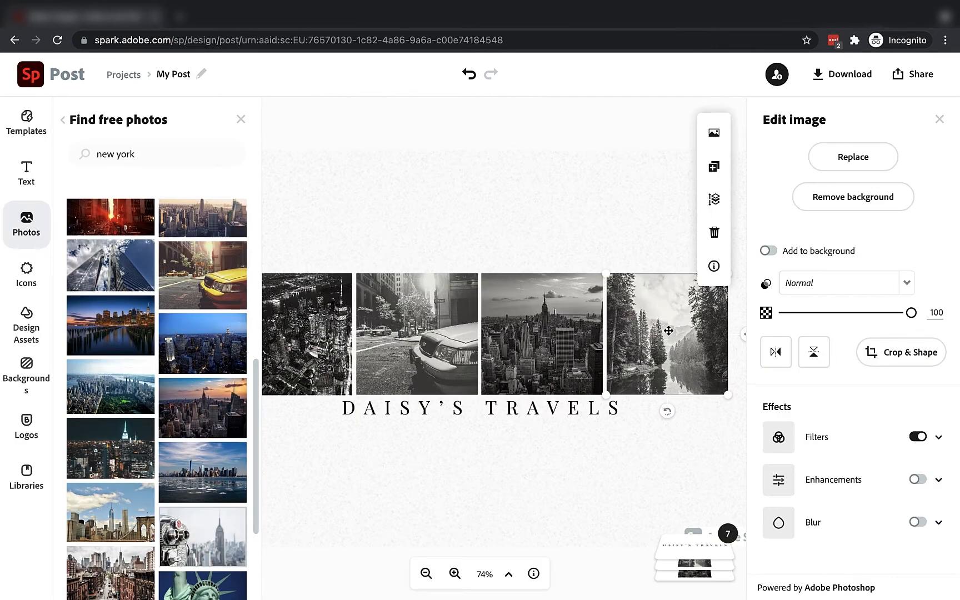
click(613, 220)
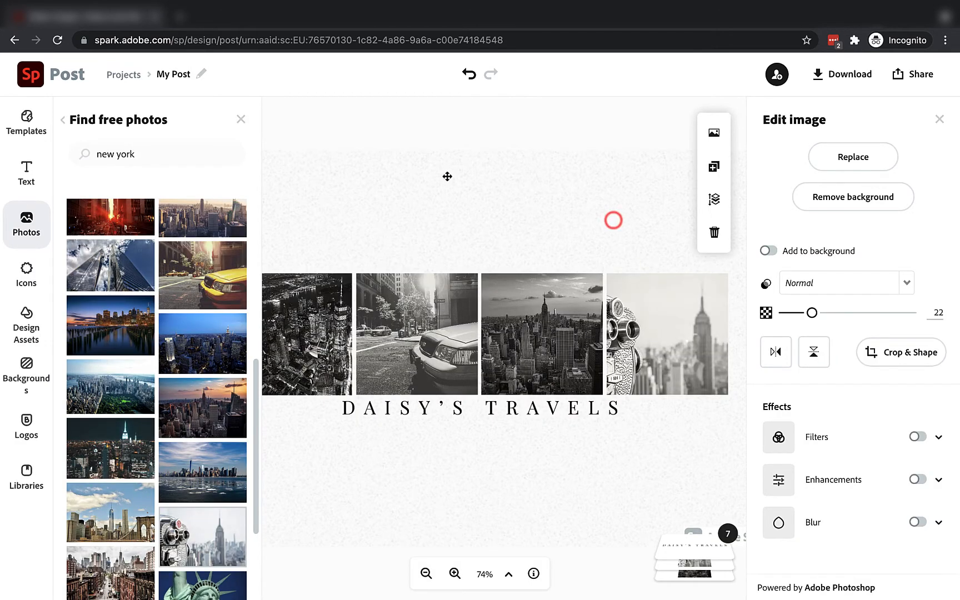
click(241, 119)
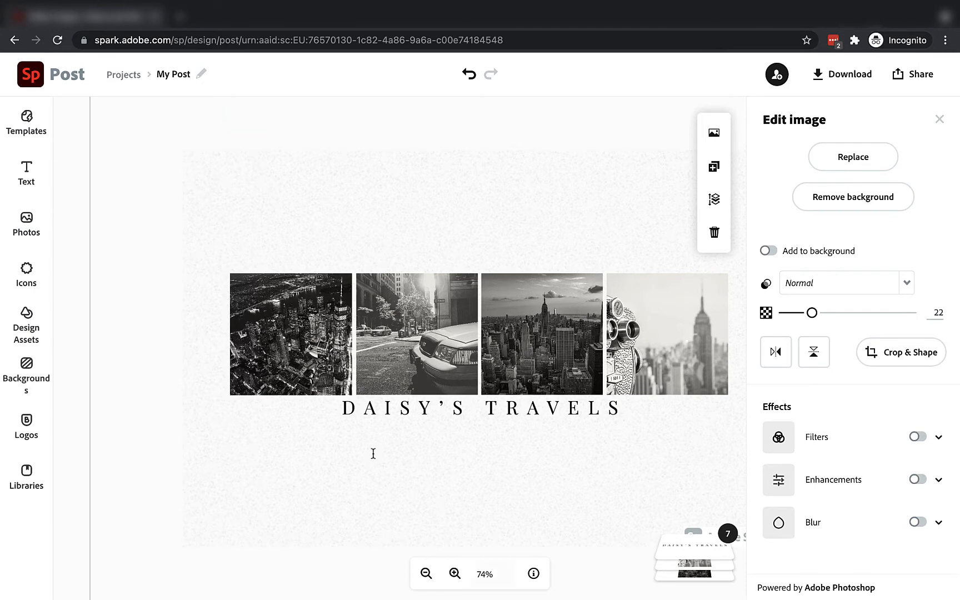
Change the font of the "Daisy's Travels" title below the photos to Yellowtail Regular.
click(426, 573)
click(426, 573)
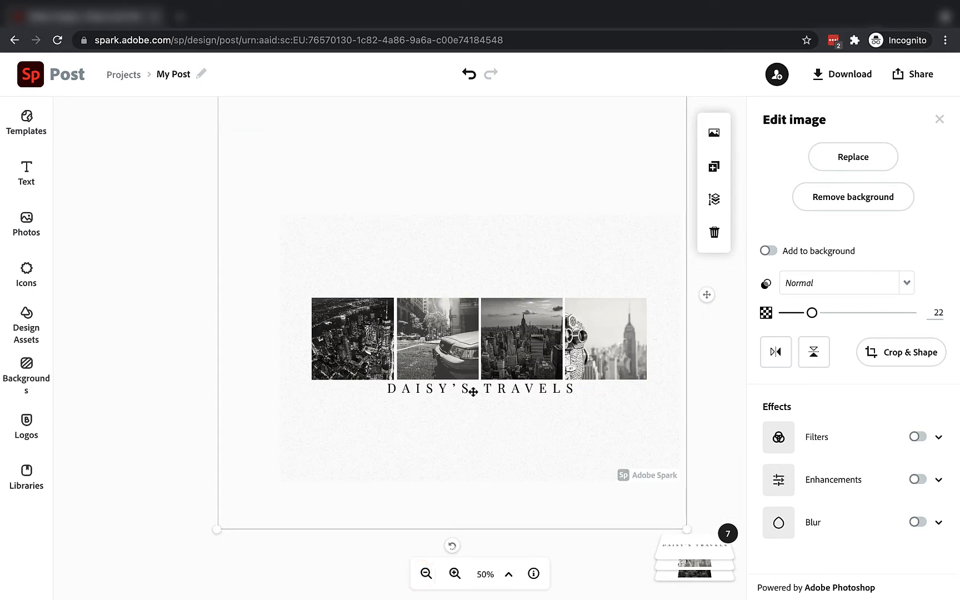
click(472, 391)
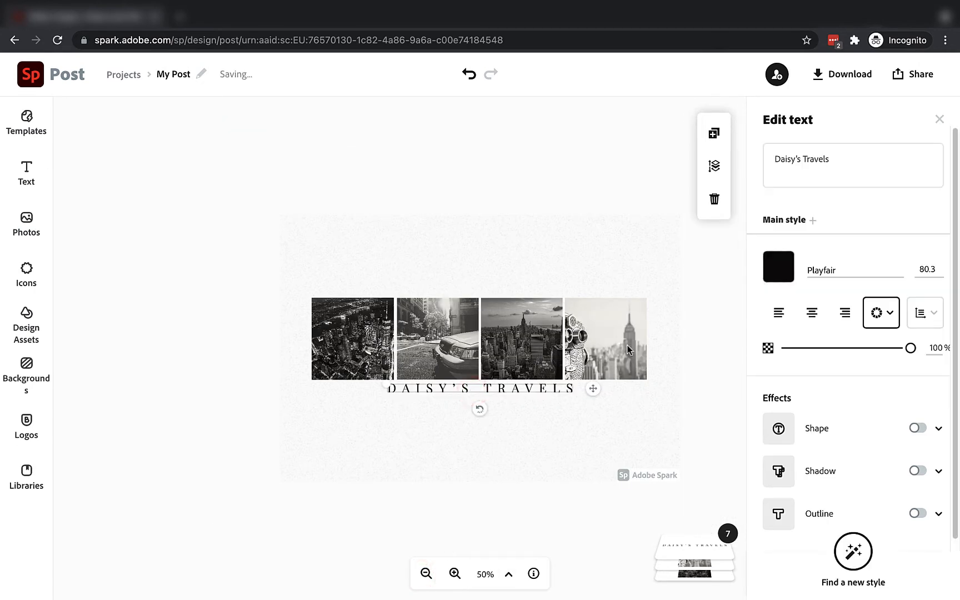
click(896, 271)
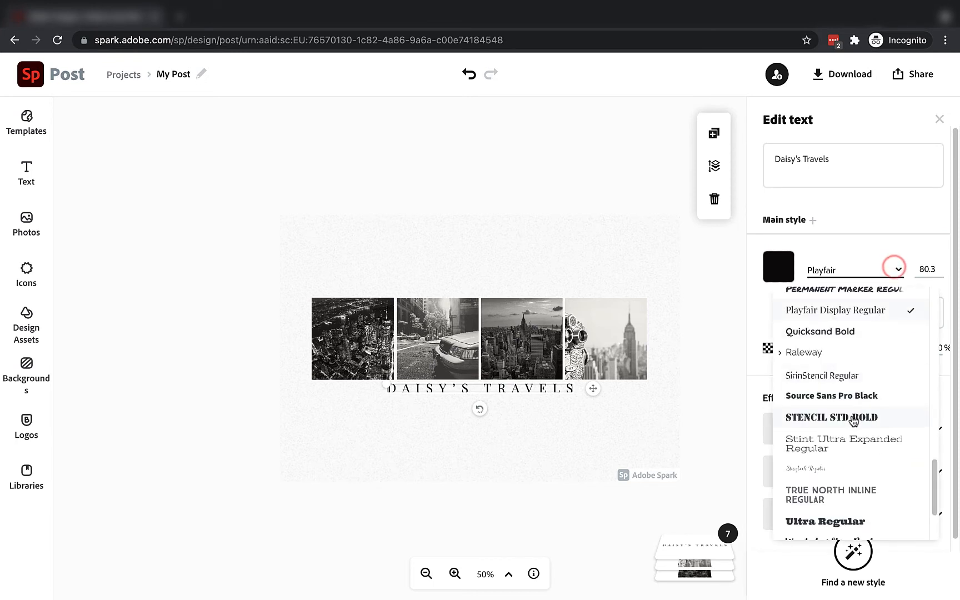
scroll(853, 420, down, 3)
click(833, 471)
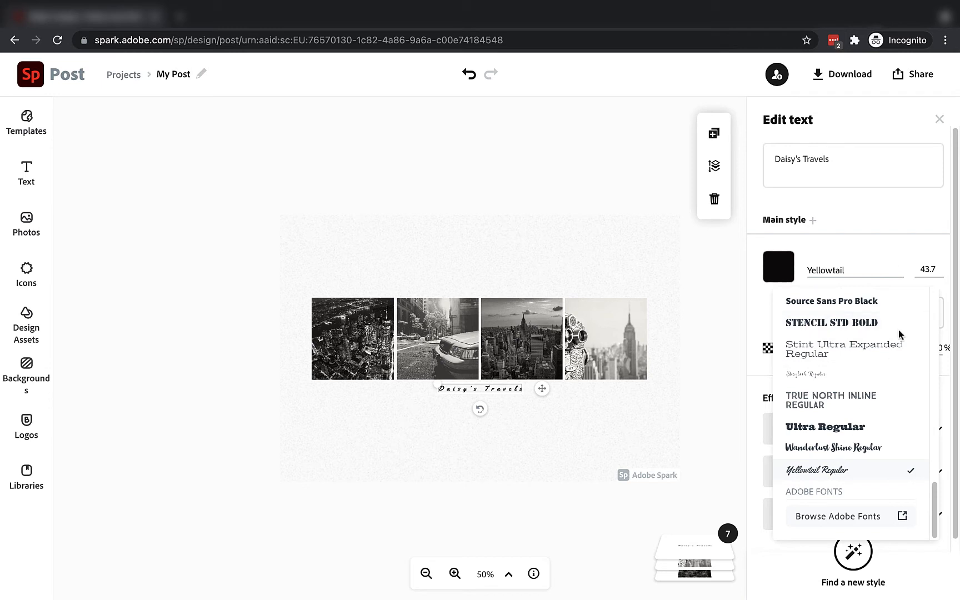
Set the title's font size to 80.
click(926, 270)
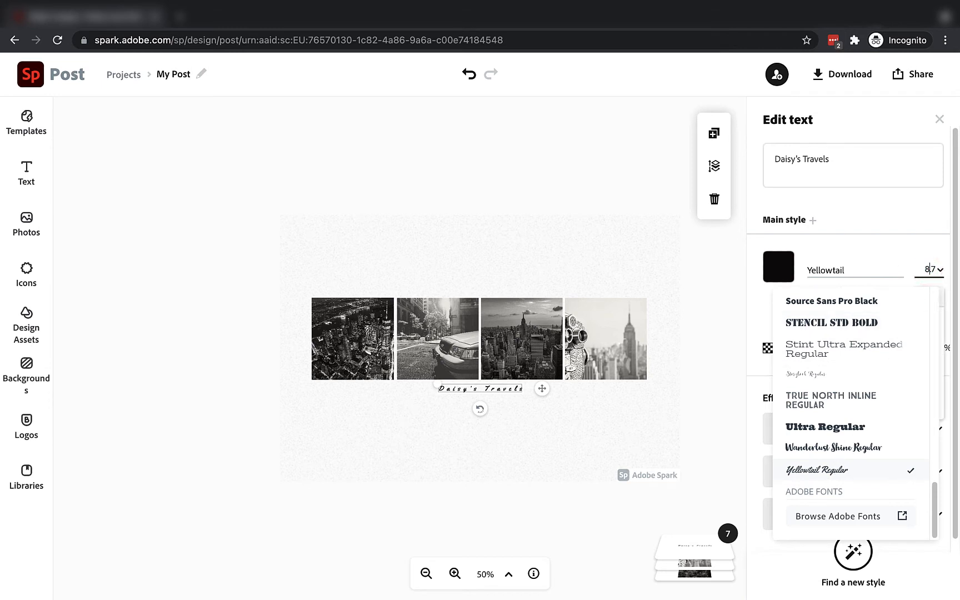
text(12)
key(Return)
click(926, 270)
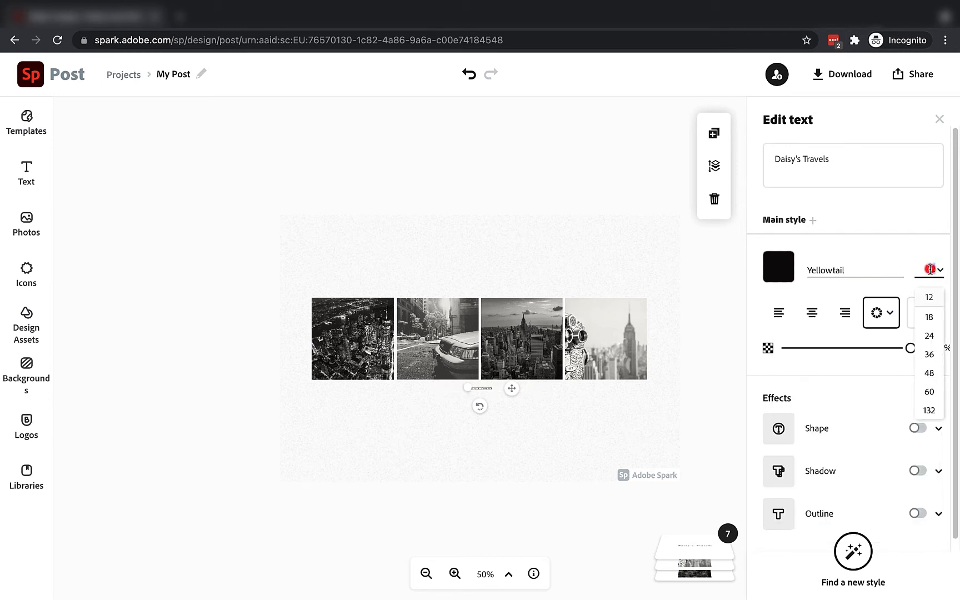
text(80)
key(Return)
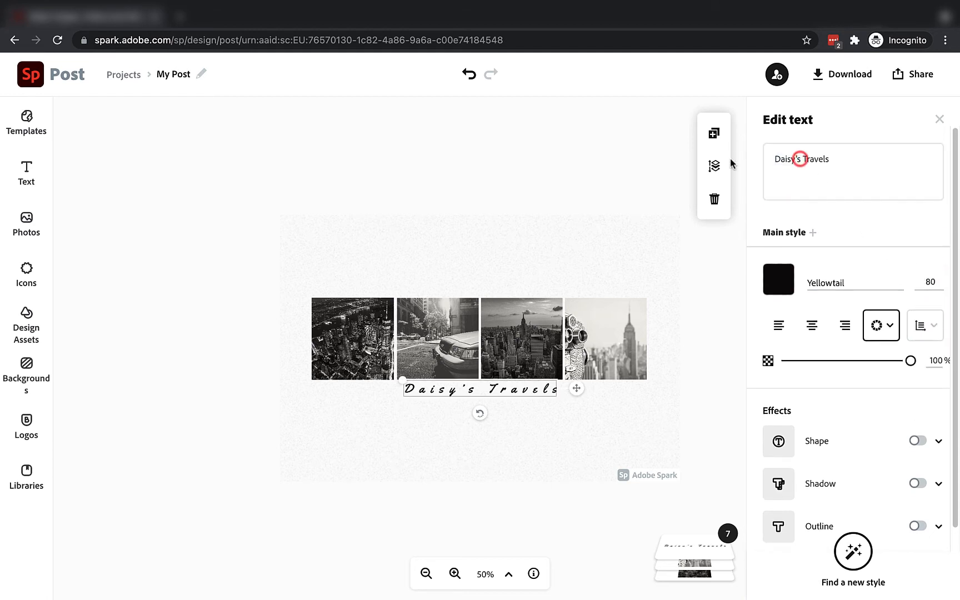
Replace the title text with the traveller's first name in possessive form followed by "New York City Adventure".
drag(851, 157, 771, 162)
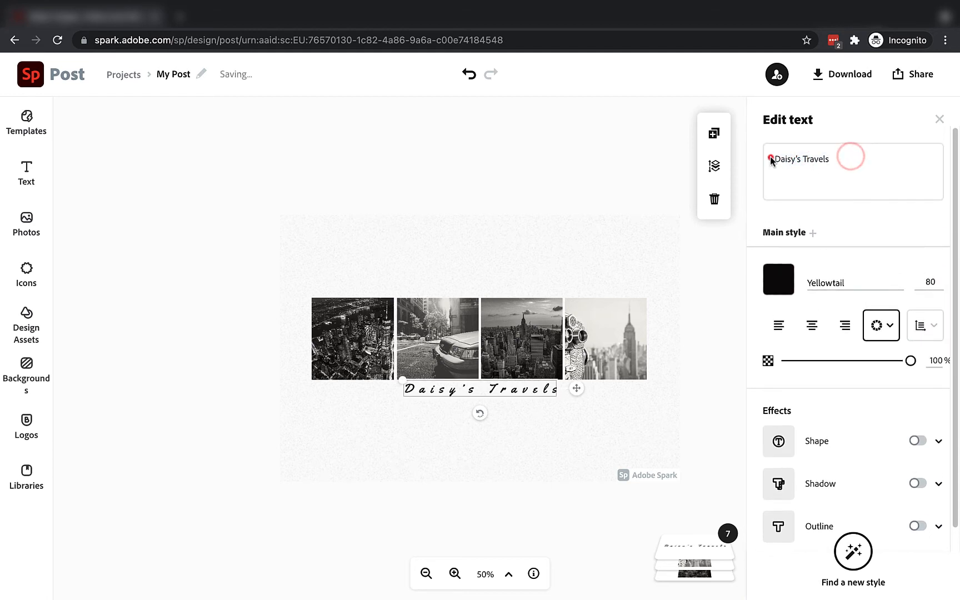
triple_click(792, 158)
text(A)
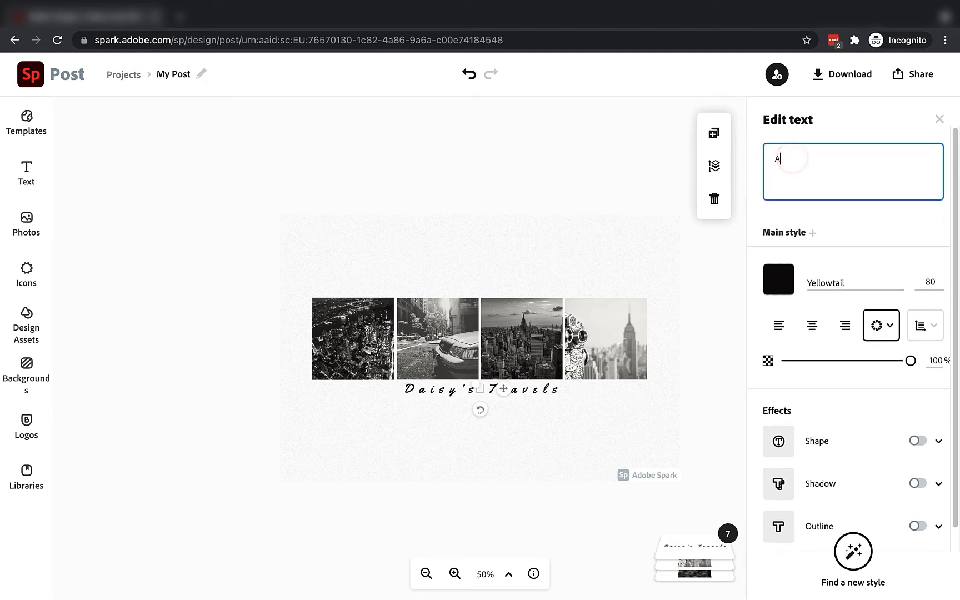
text(ndy's New York)
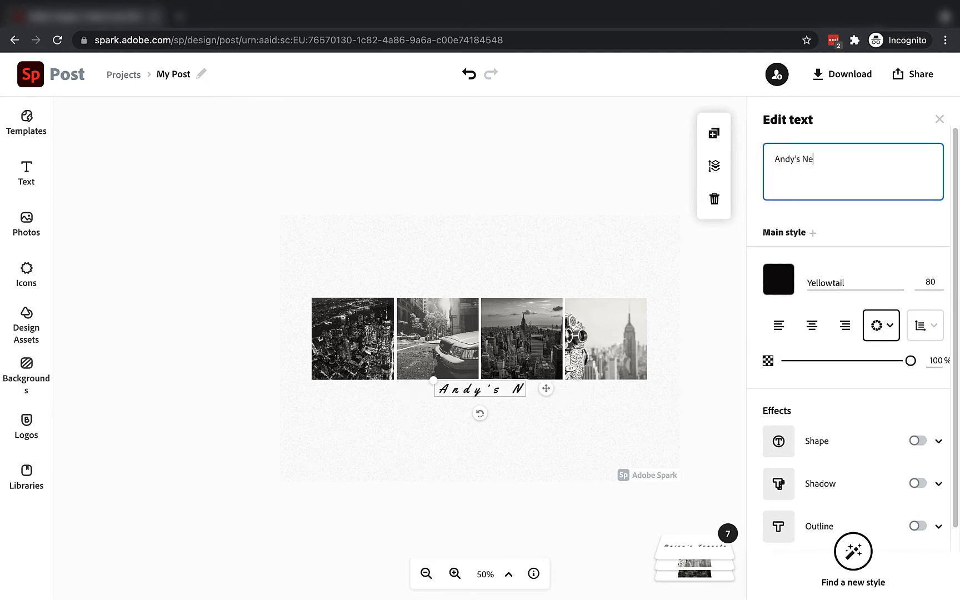
text(y)
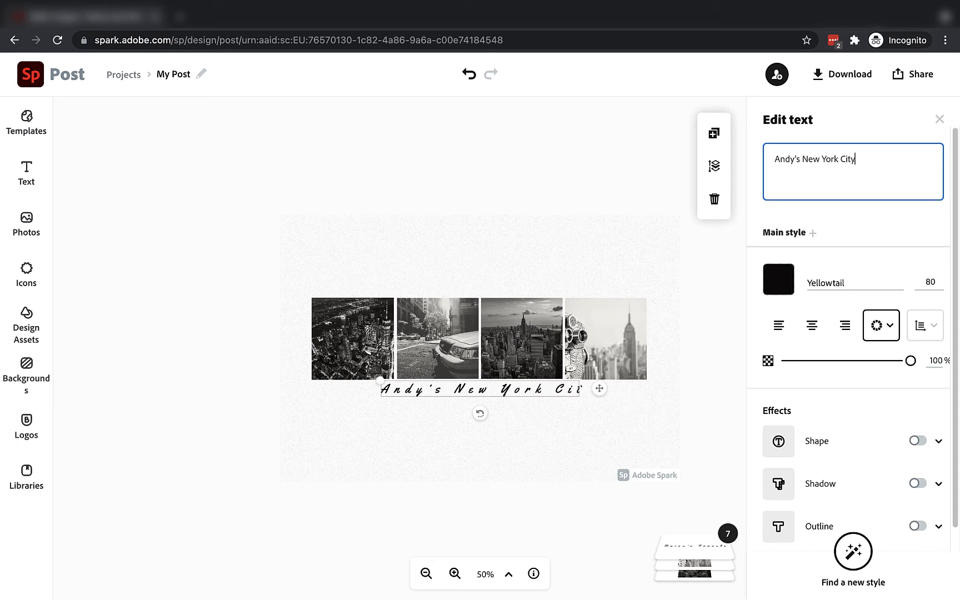
text( Adventure)
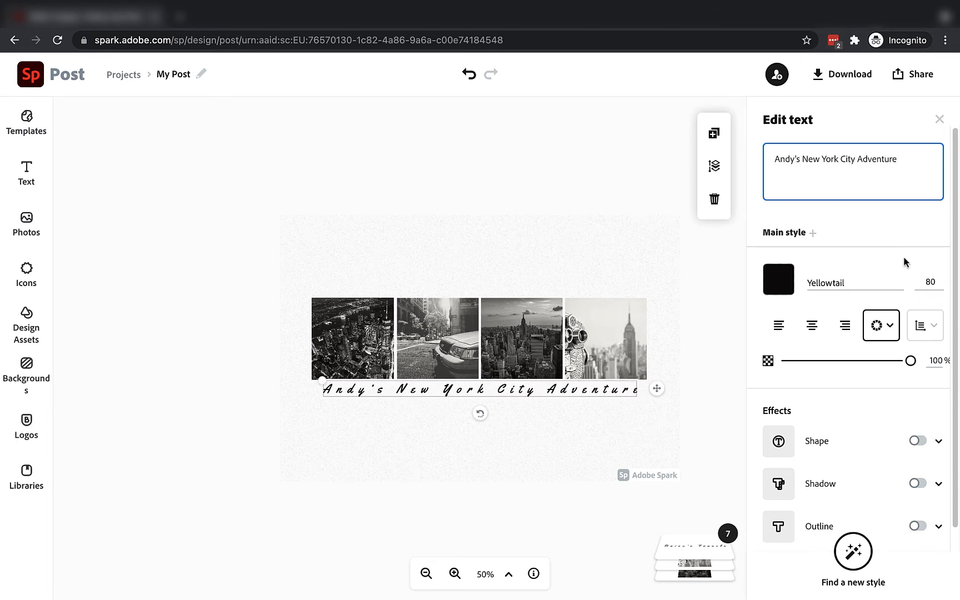
Set the font size of the title below the photos to 40 and deselect the text.
click(931, 282)
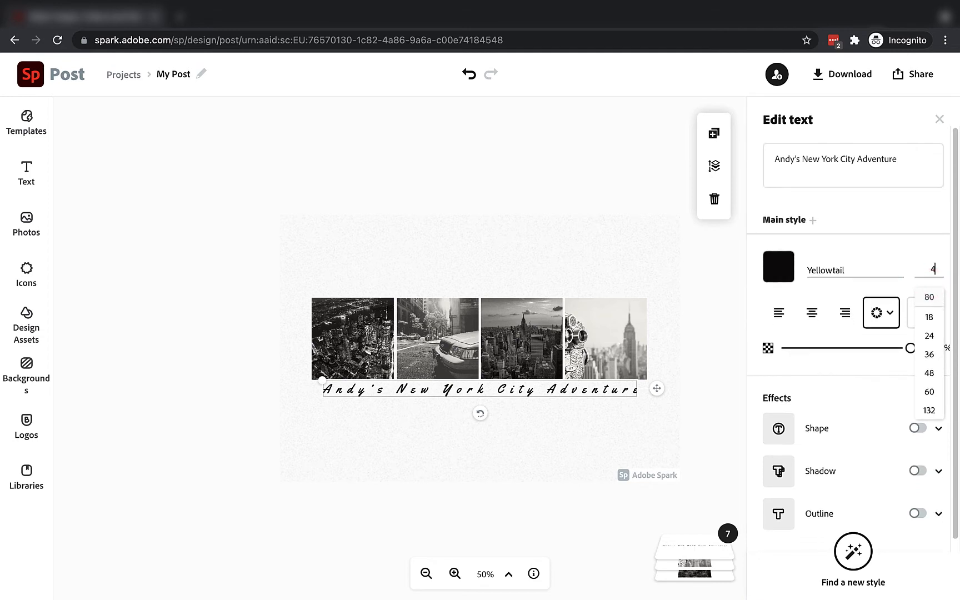
text(40)
key(Return)
click(507, 239)
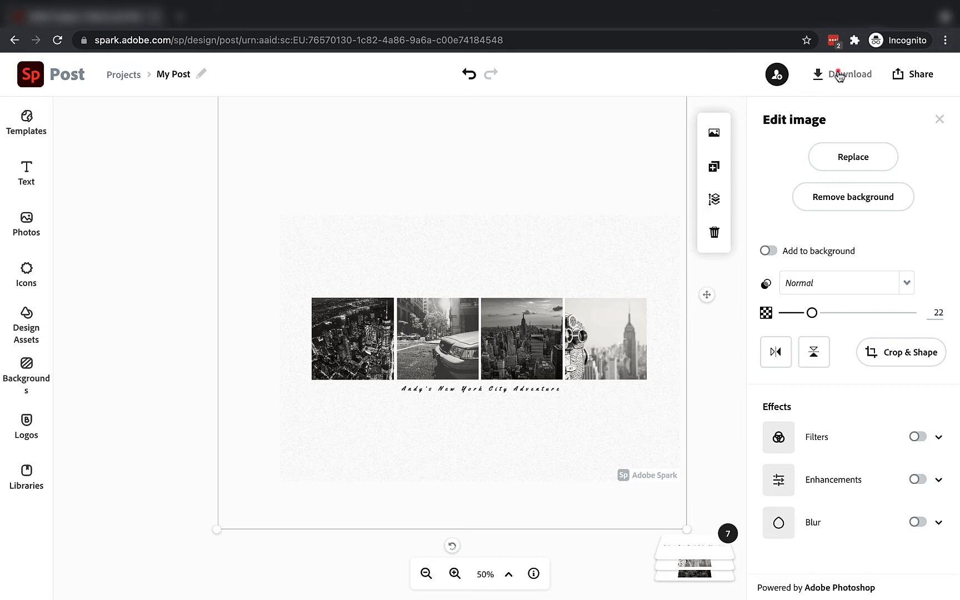
Download the finished design as a JPG and view the downloaded image full screen.
click(838, 72)
click(791, 128)
click(821, 187)
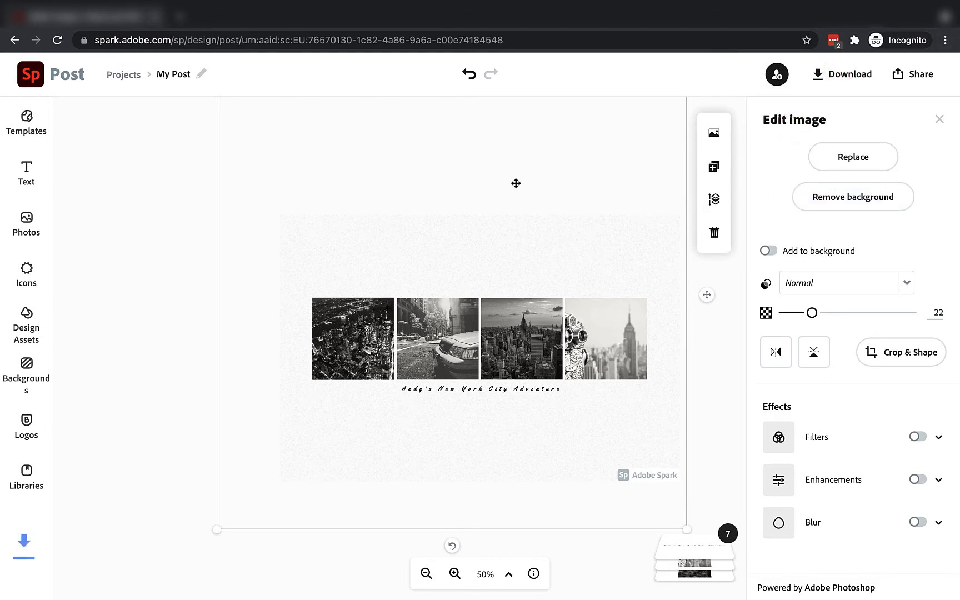
click(99, 572)
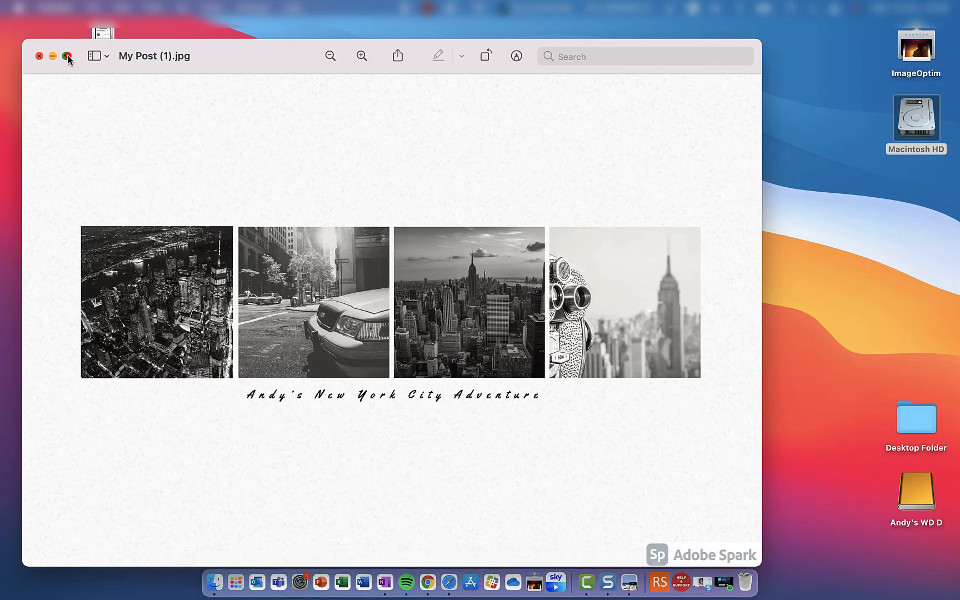
click(67, 56)
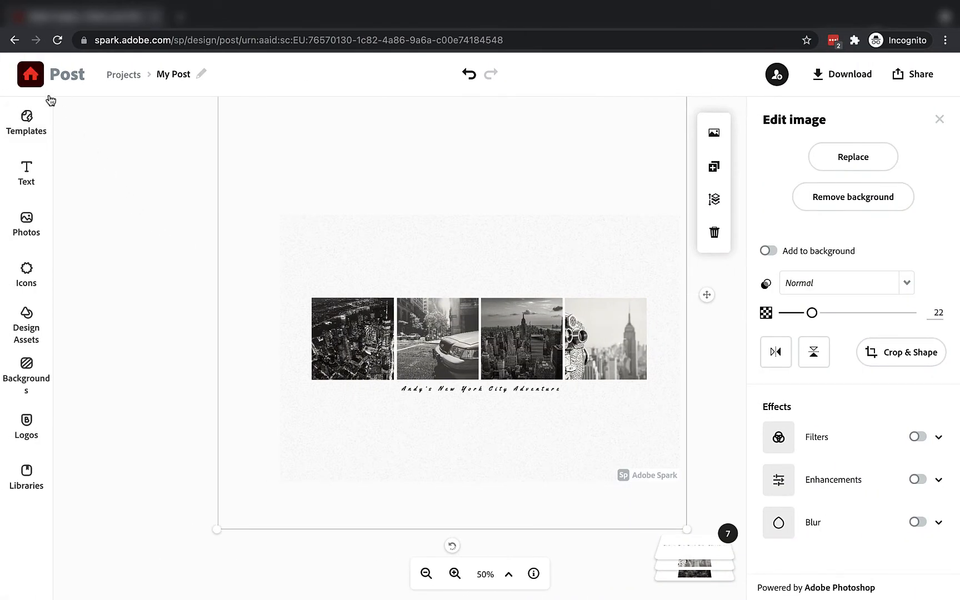
Check the saved post in the project library and return to the home page.
click(36, 82)
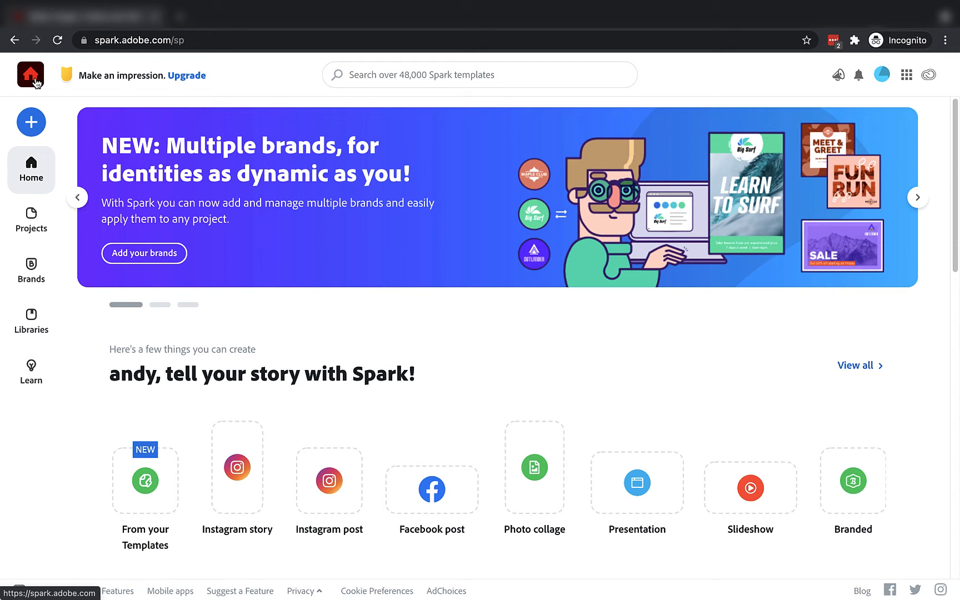
click(32, 223)
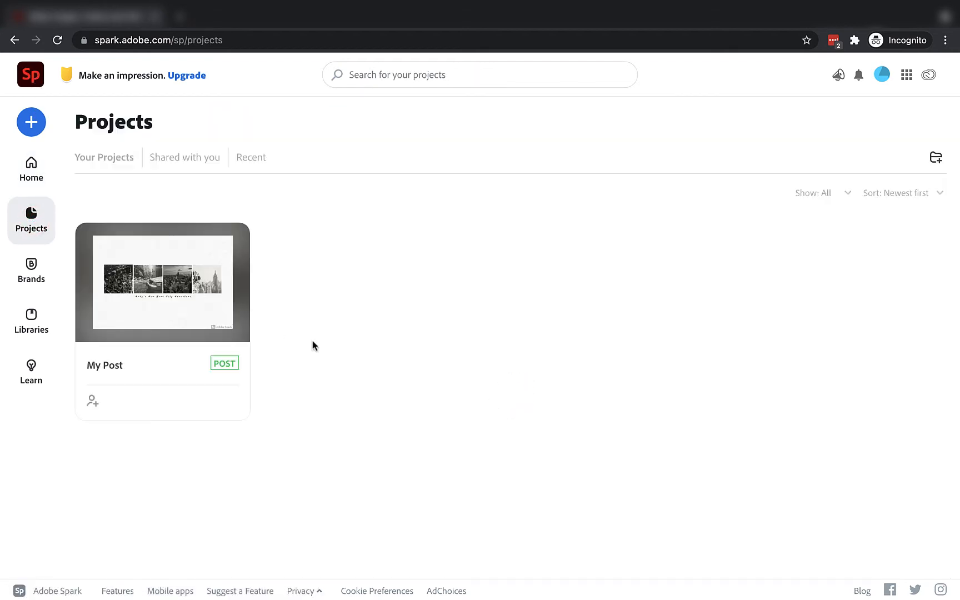
mouse_move(190, 380)
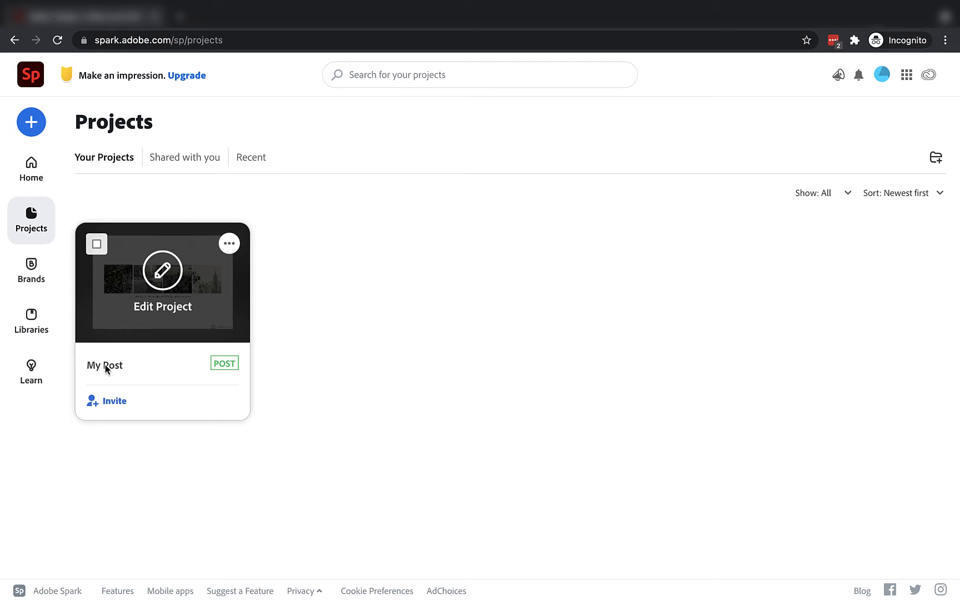
click(36, 177)
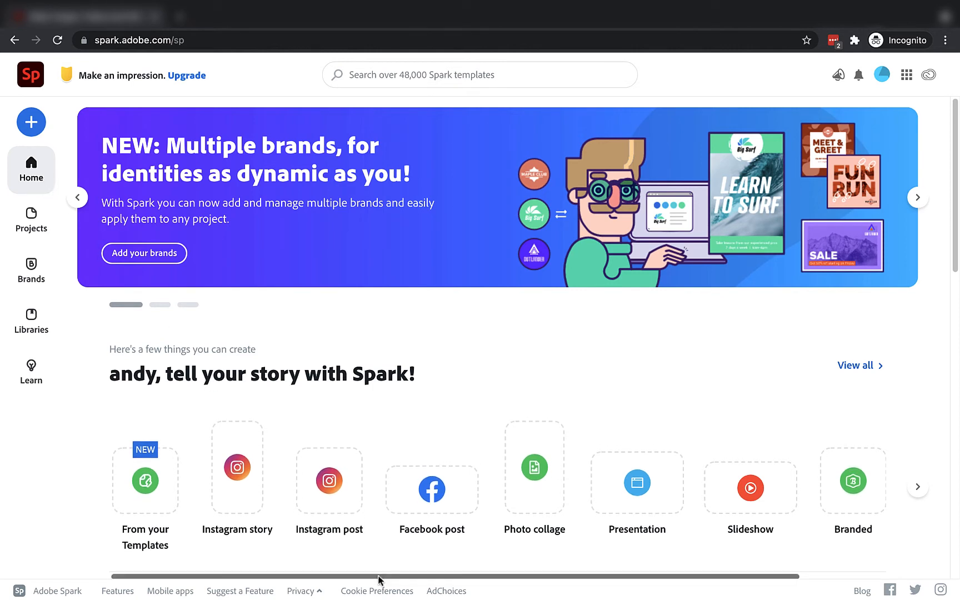
Start a new custom size graphic.
drag(379, 576, 311, 531)
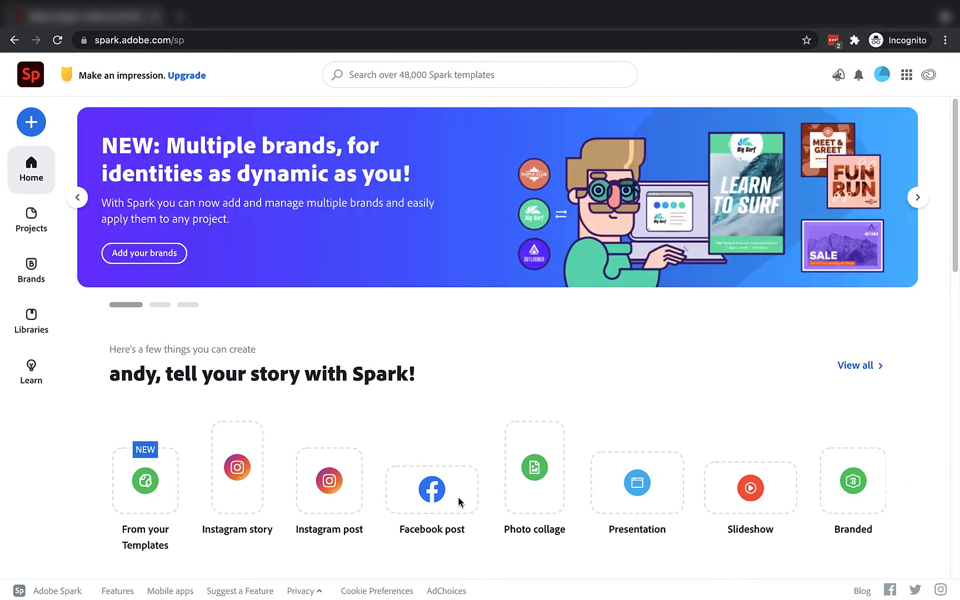
click(32, 126)
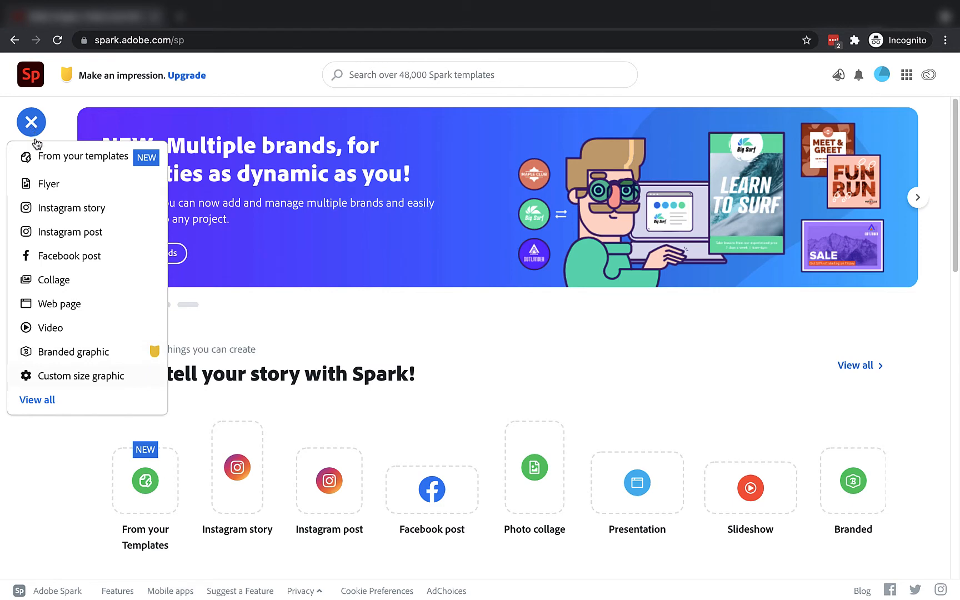
click(83, 378)
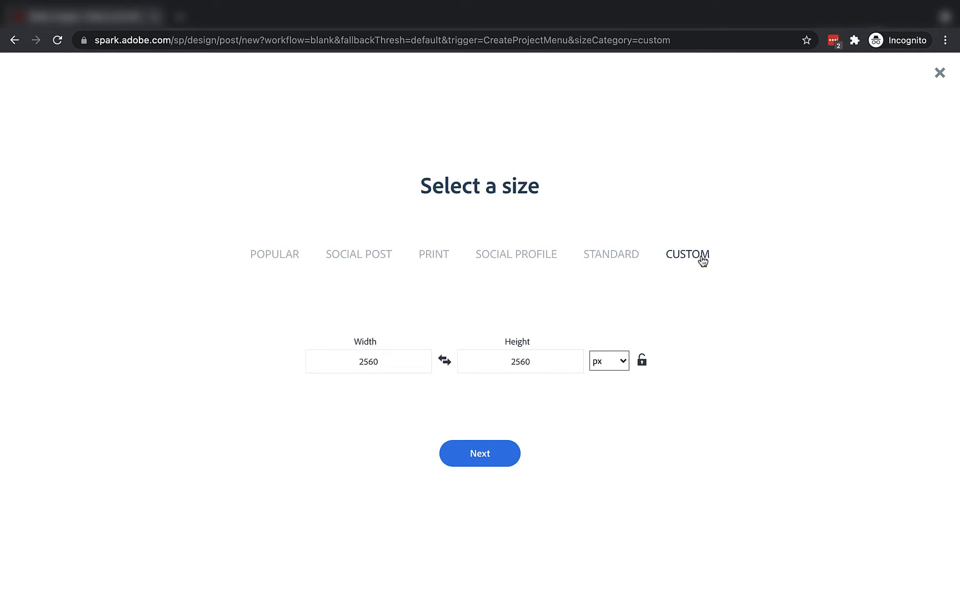
Examine the preset sizes in the popular, social post, print, social profile and standard categories.
click(279, 260)
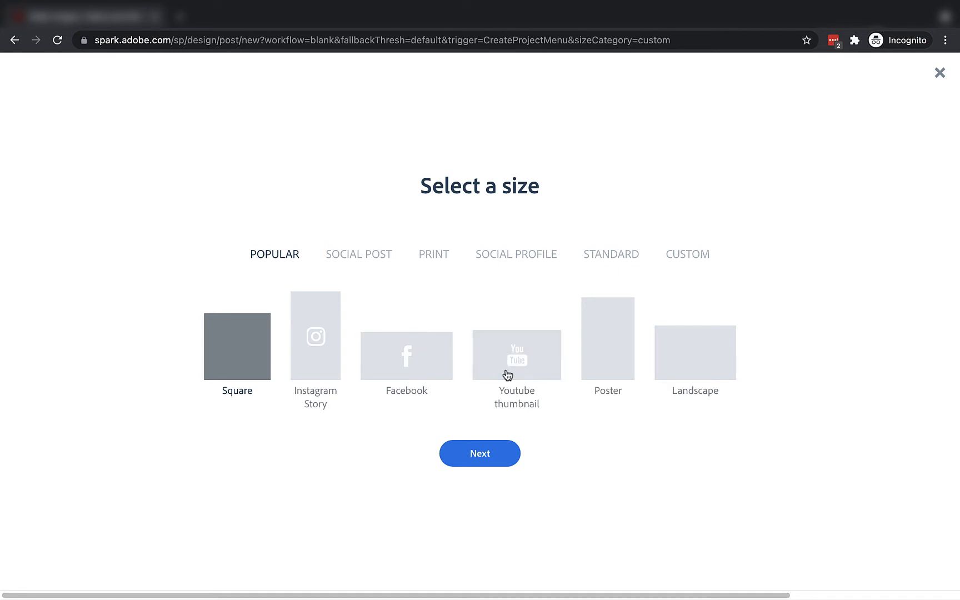
click(357, 260)
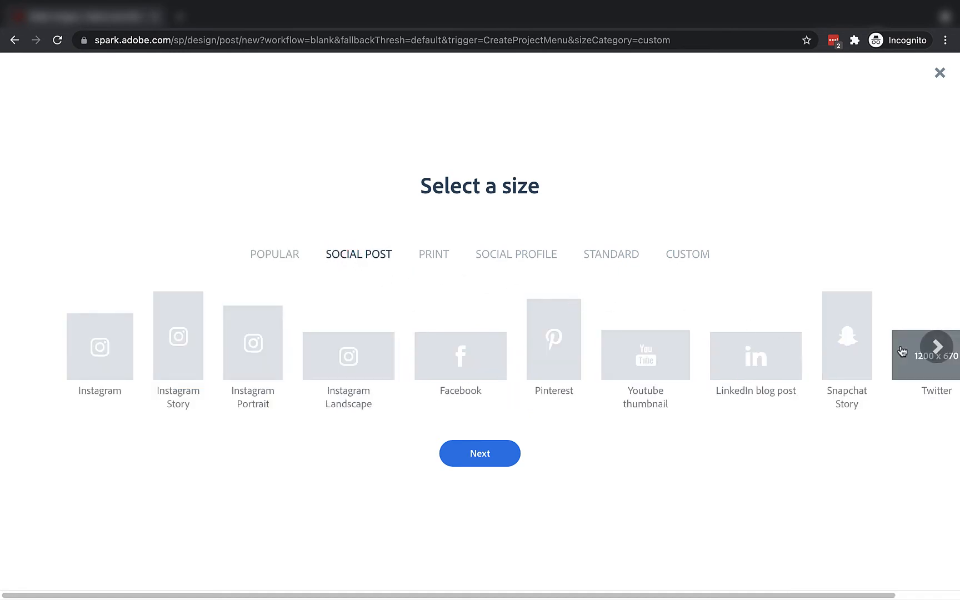
click(937, 346)
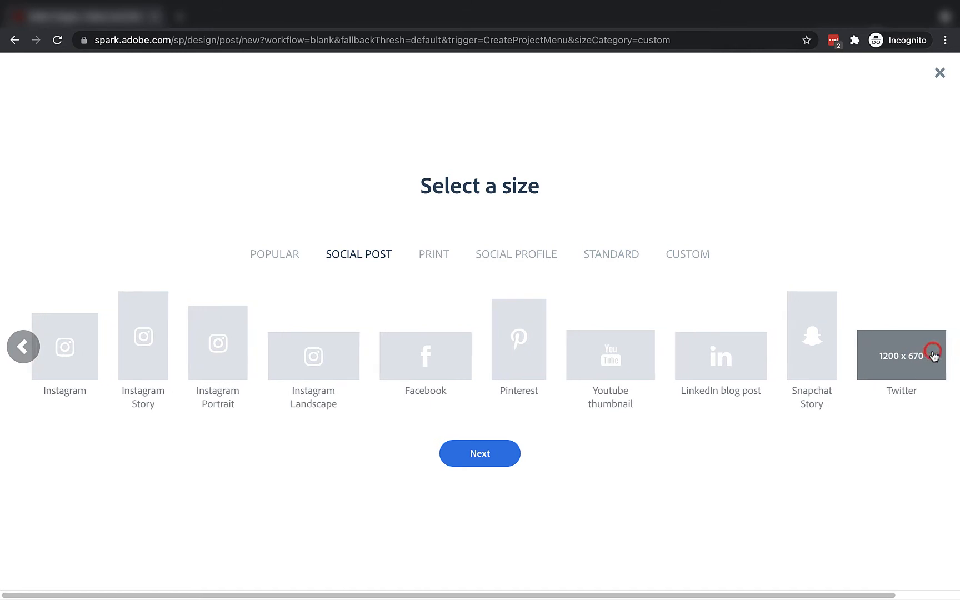
click(23, 347)
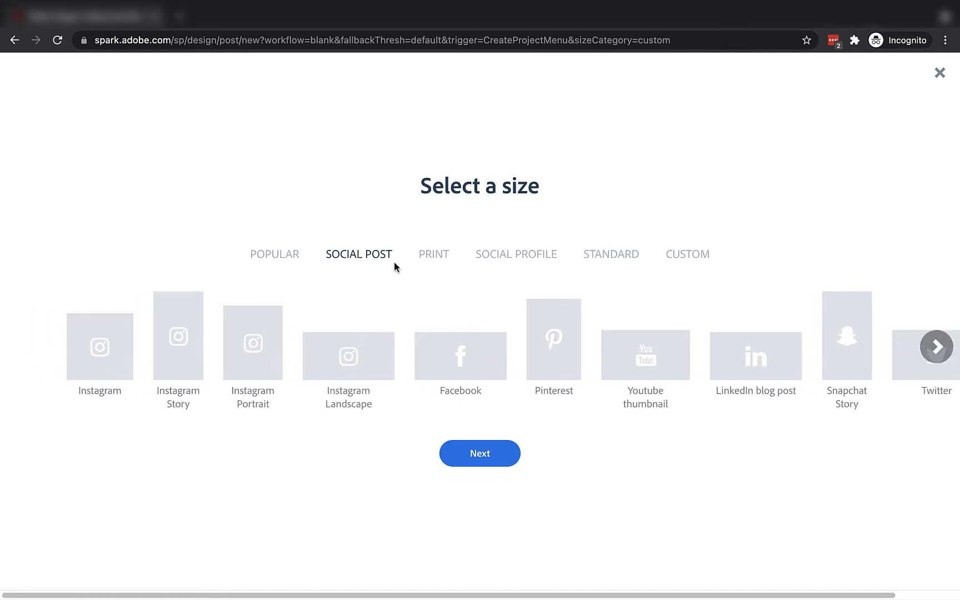
click(426, 255)
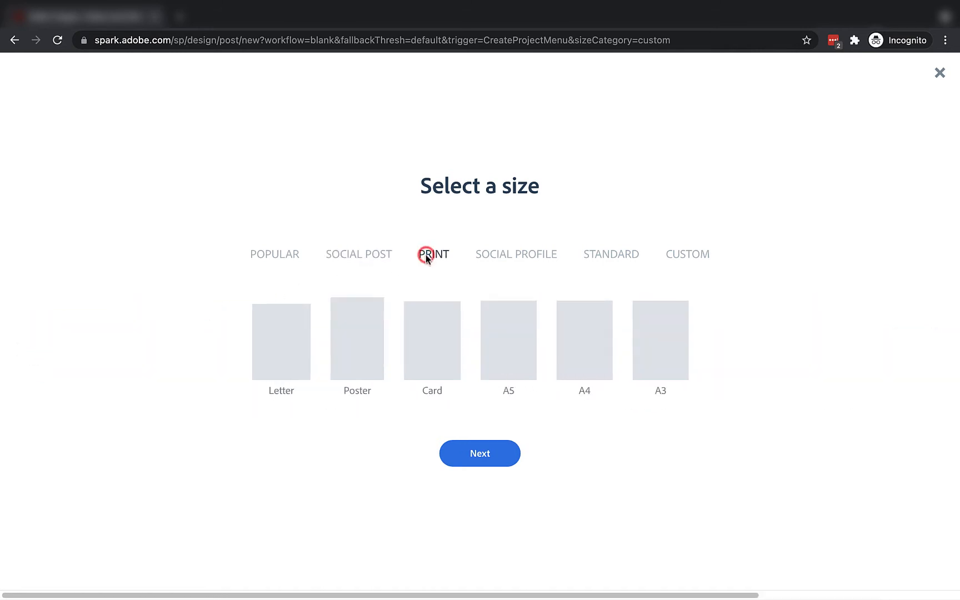
click(500, 259)
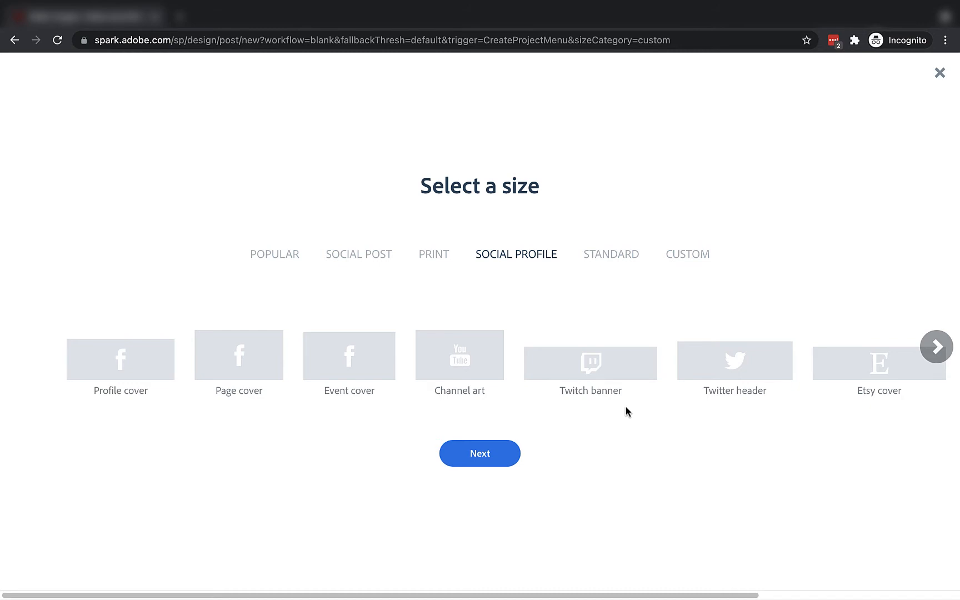
click(937, 345)
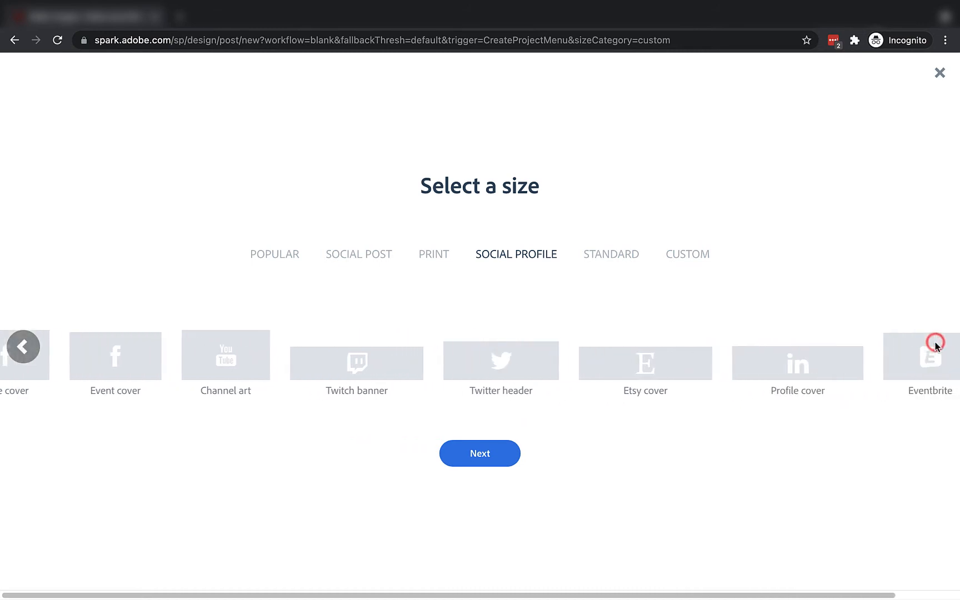
click(607, 257)
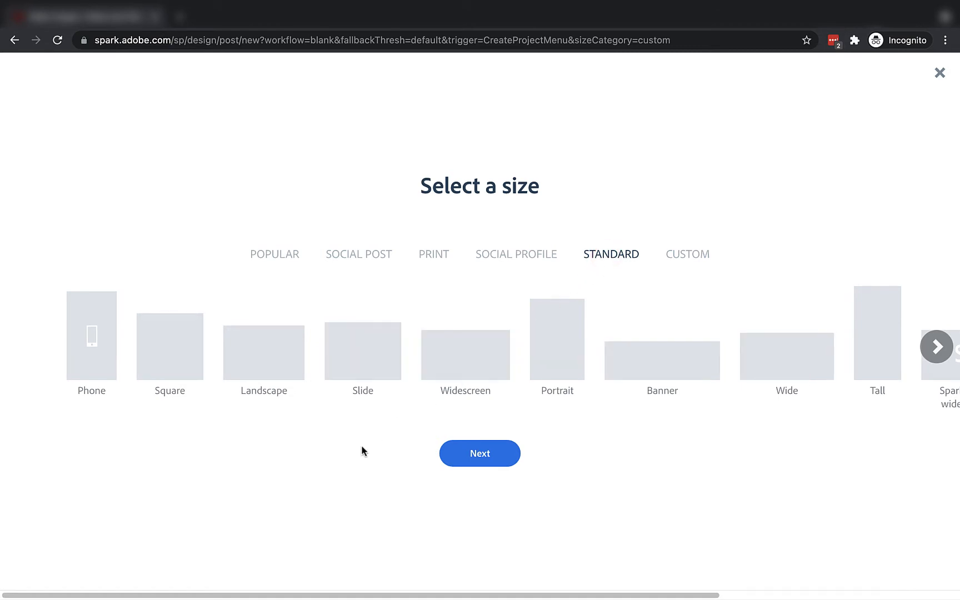
Create a blank design with a custom size of 1920 by 1080 px.
click(676, 258)
click(388, 360)
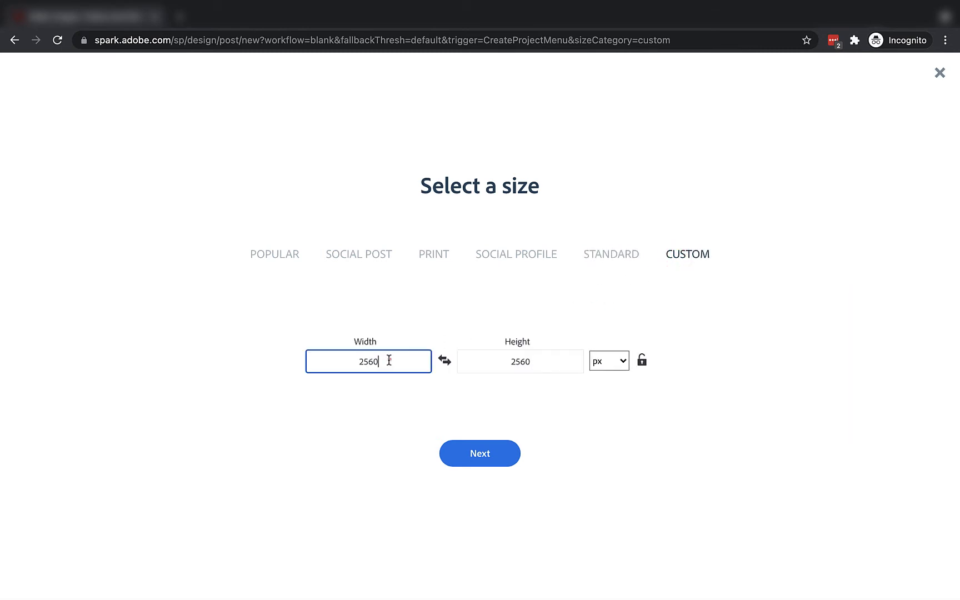
double_click(387, 360)
text(1920)
key(Tab)
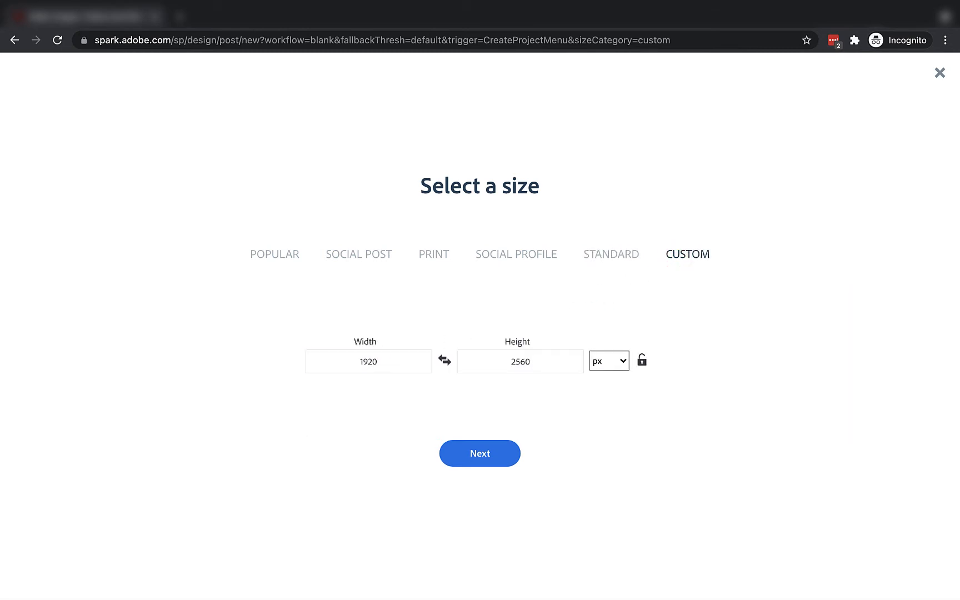
key(Tab)
text(1080)
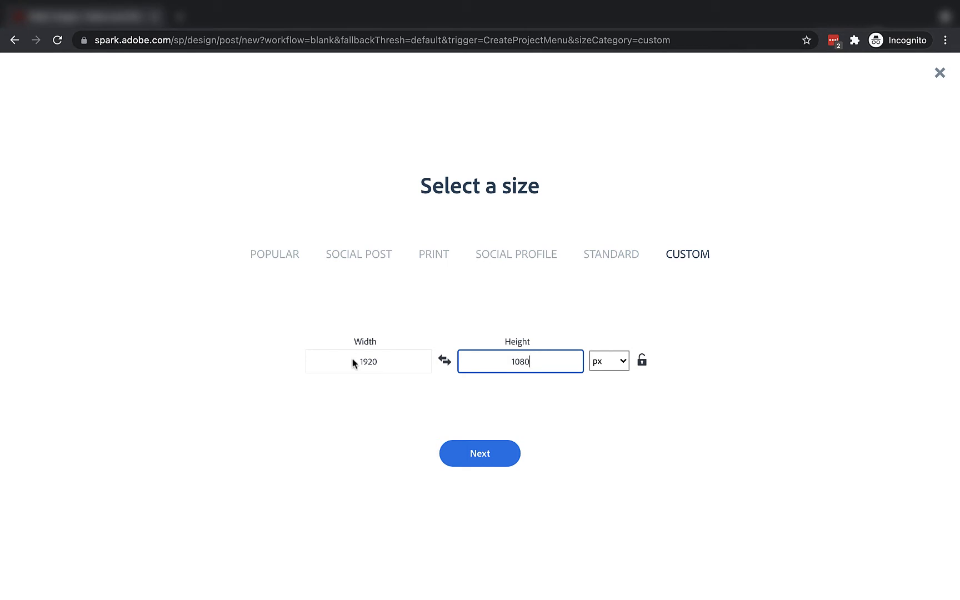
click(623, 362)
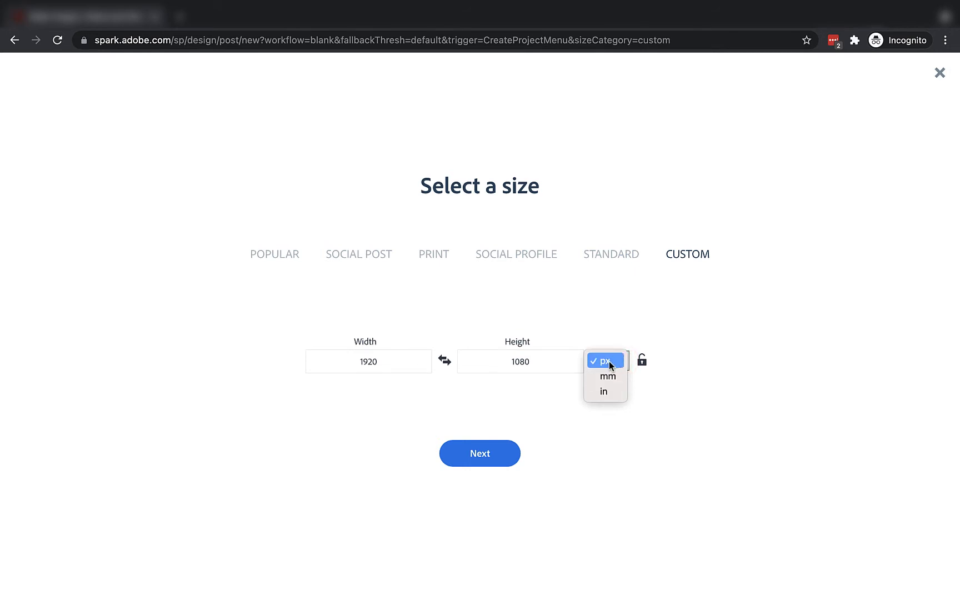
click(609, 362)
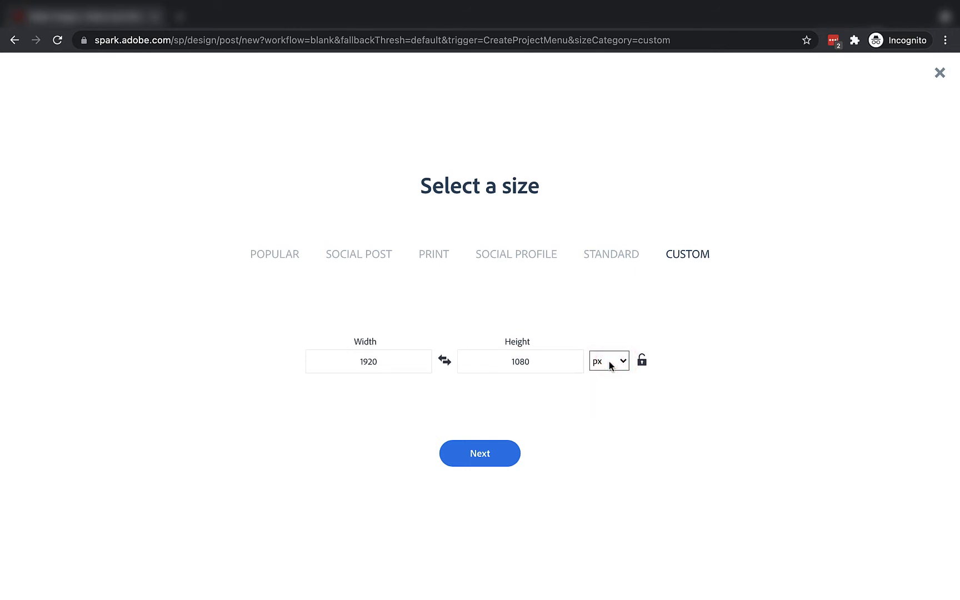
click(481, 457)
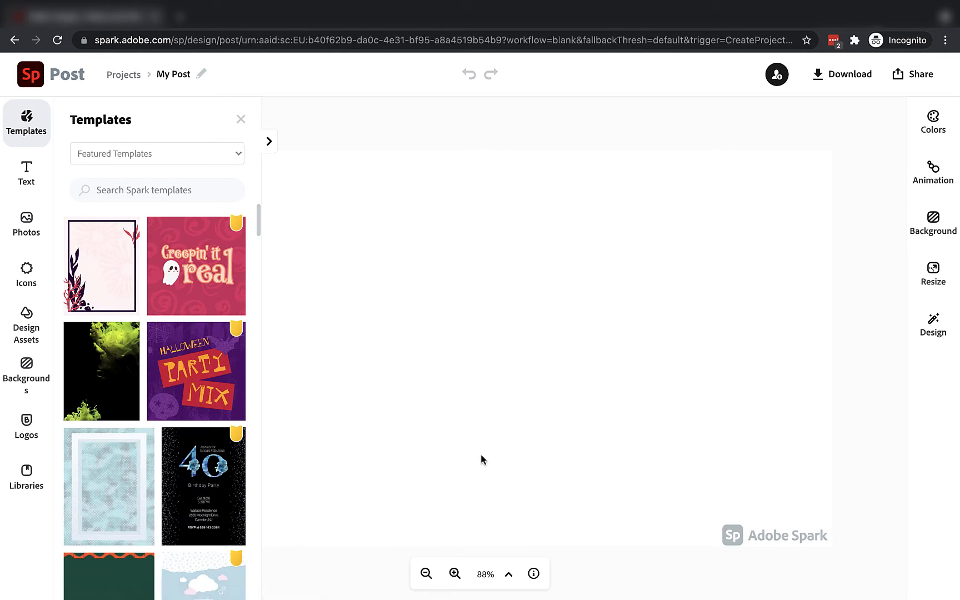
Close the template browser and rename the project "NYC Design".
click(29, 128)
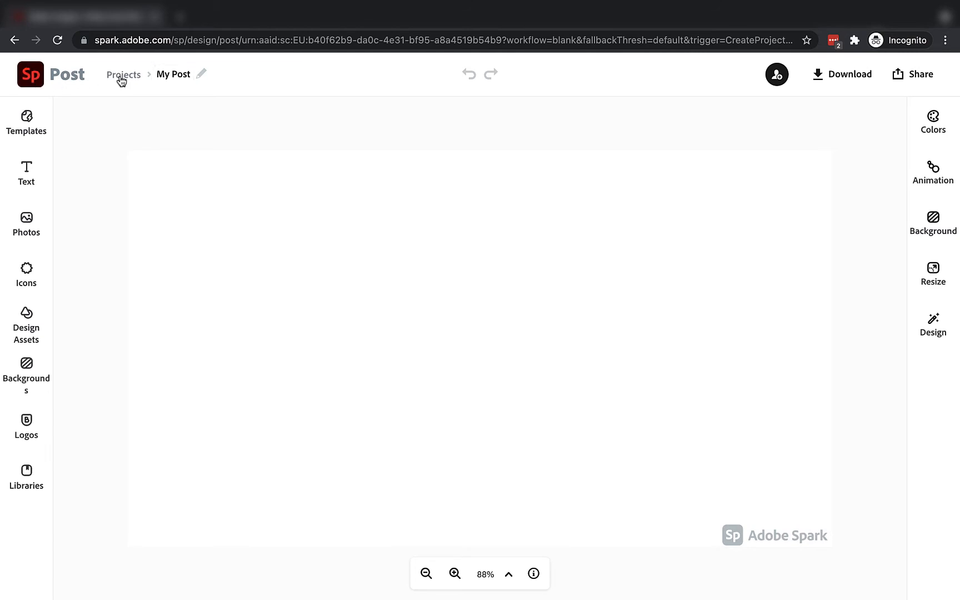
click(157, 74)
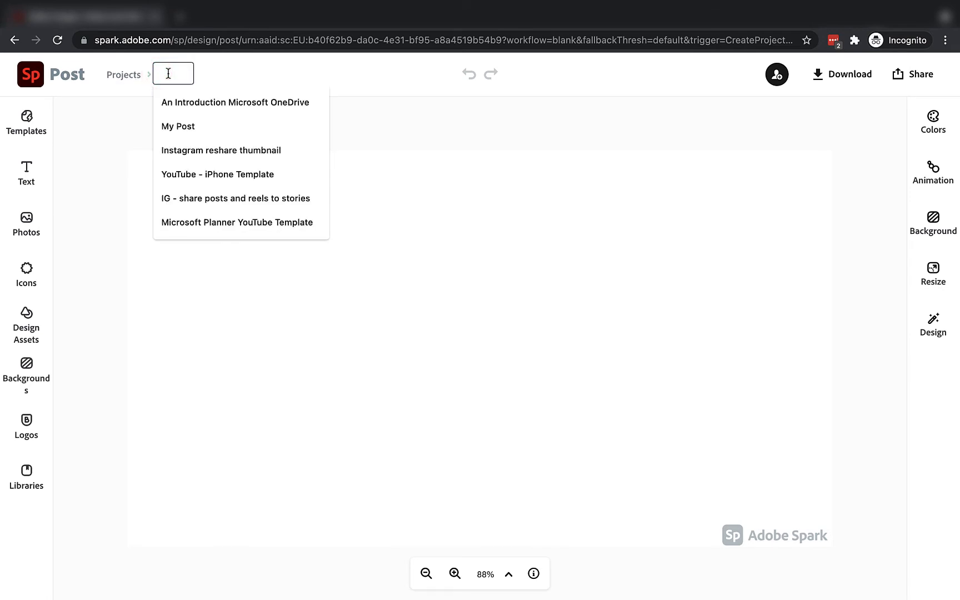
text(NYC D)
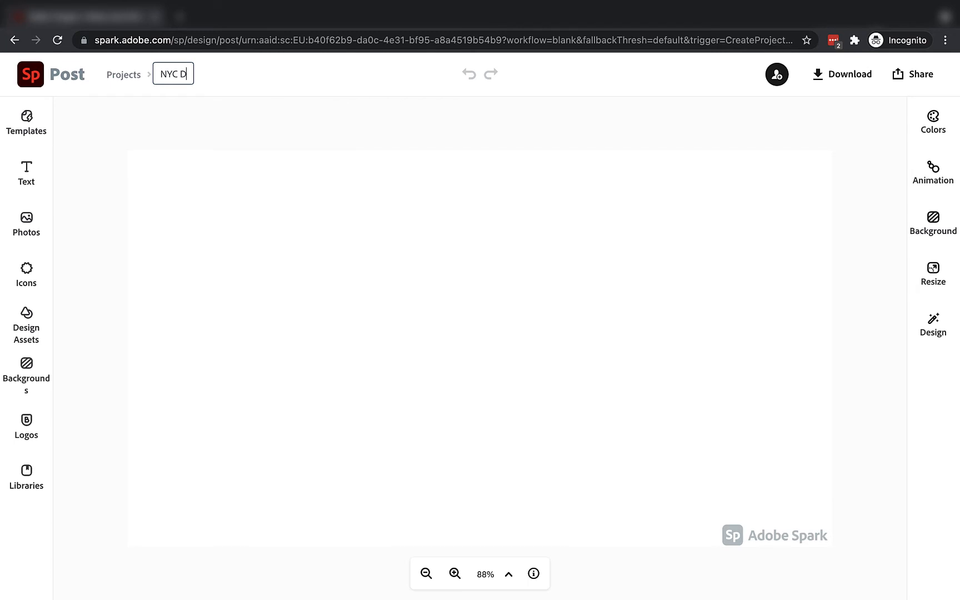
text(esign)
click(296, 119)
Look through the background, colour, animation and resize options for the blank design.
click(466, 73)
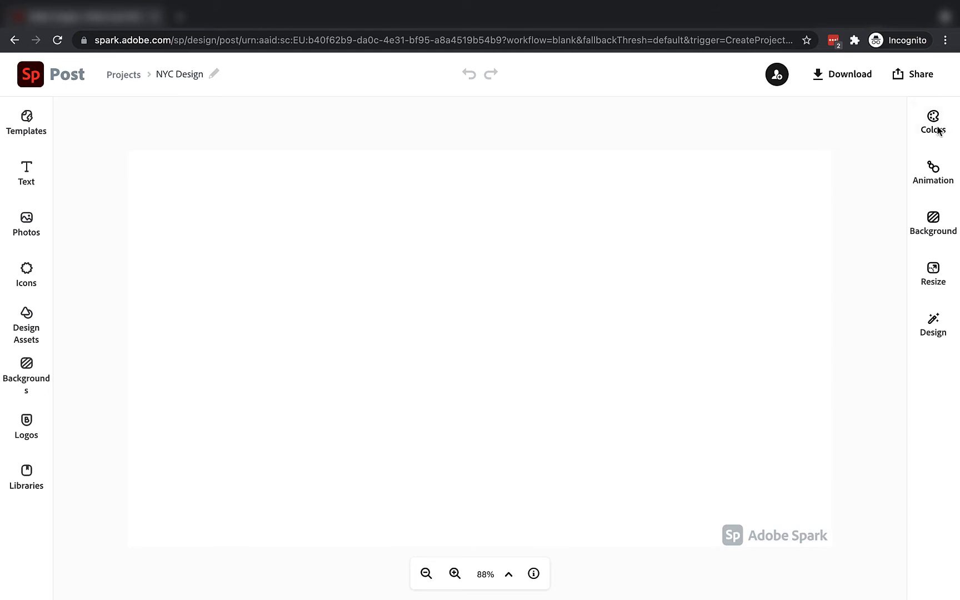
click(780, 210)
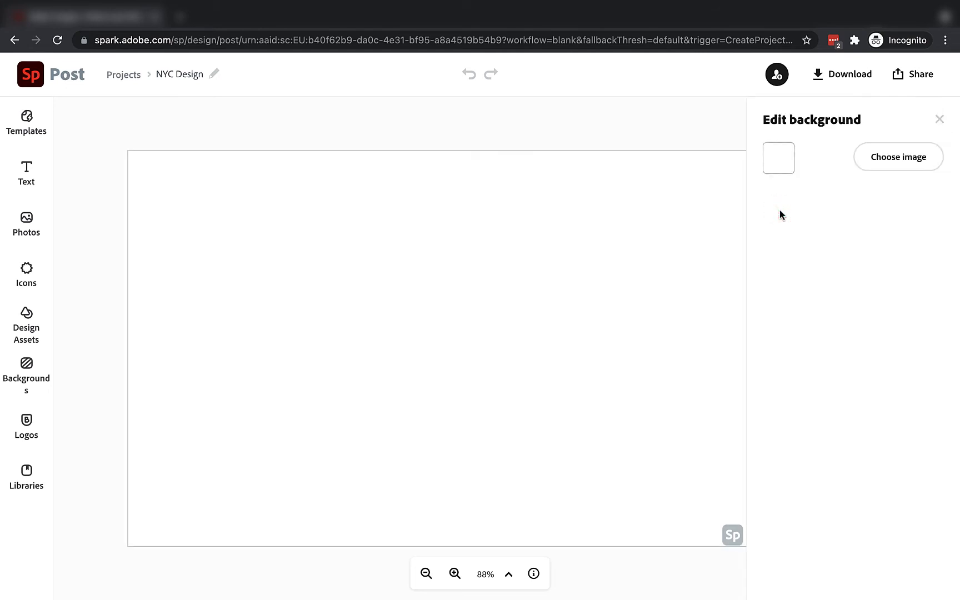
click(938, 119)
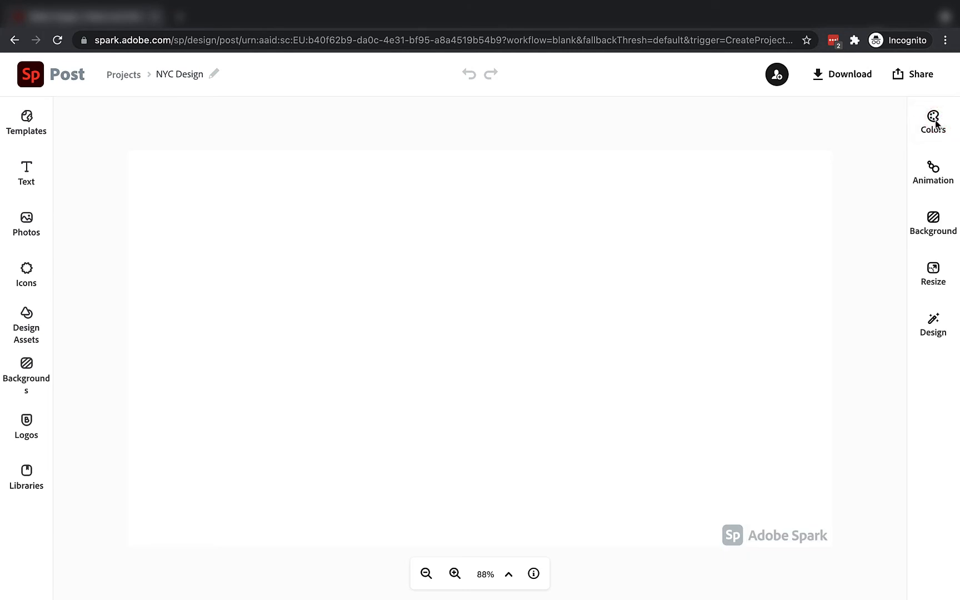
click(936, 121)
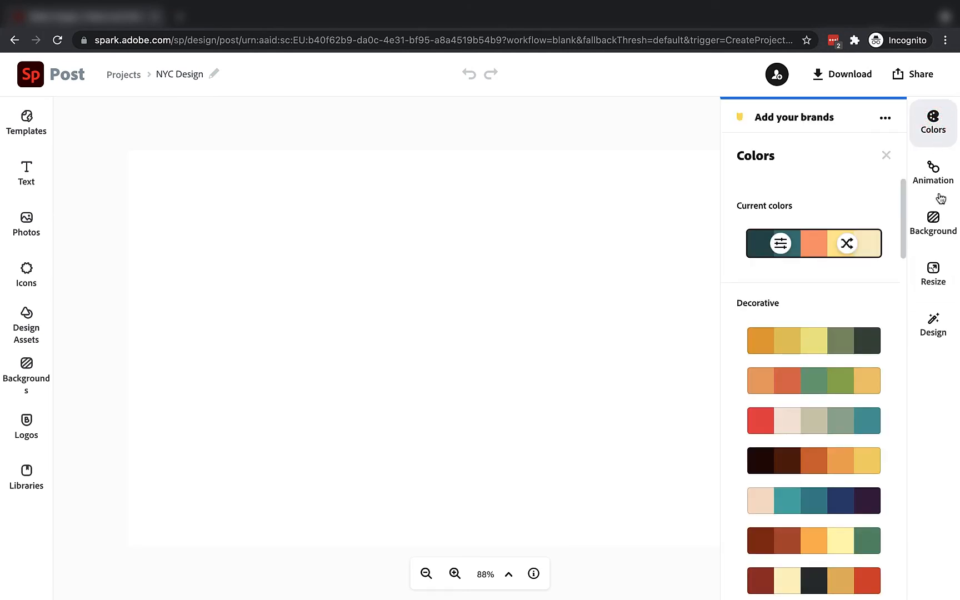
click(940, 221)
click(942, 171)
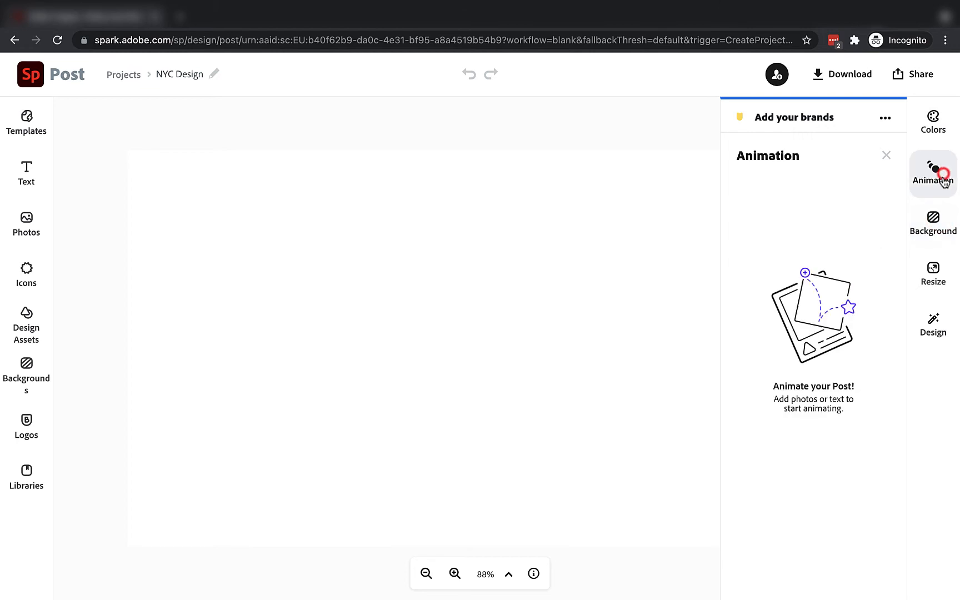
click(938, 264)
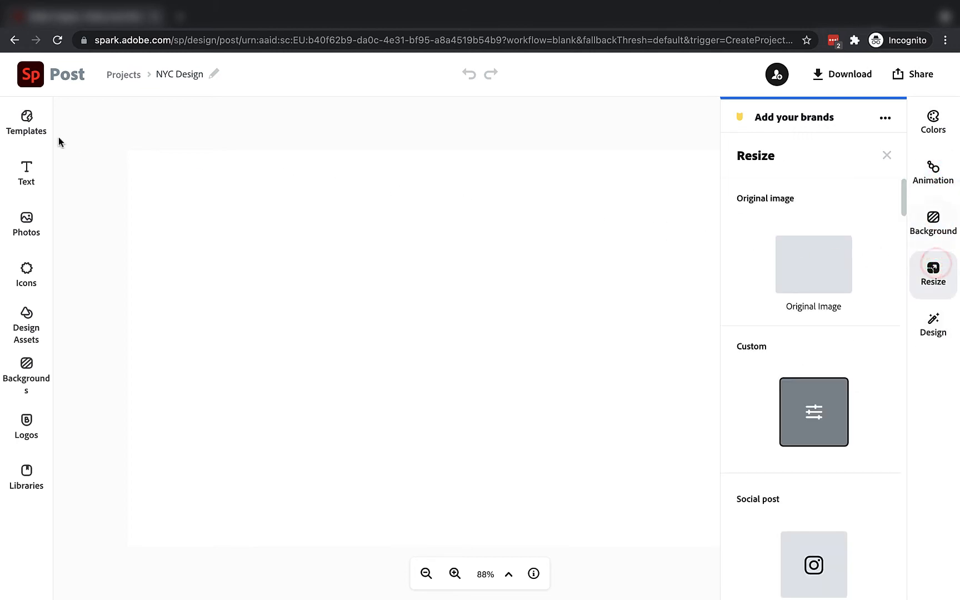
Close the resize options, remove the Adobe Spark watermark from this design once, and look over the plan comparison page.
click(220, 137)
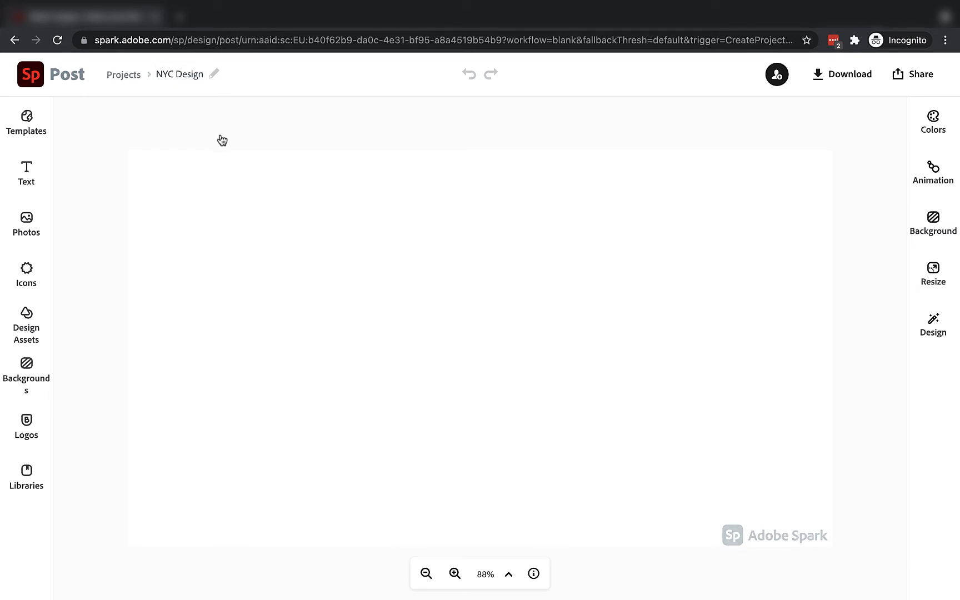
click(769, 535)
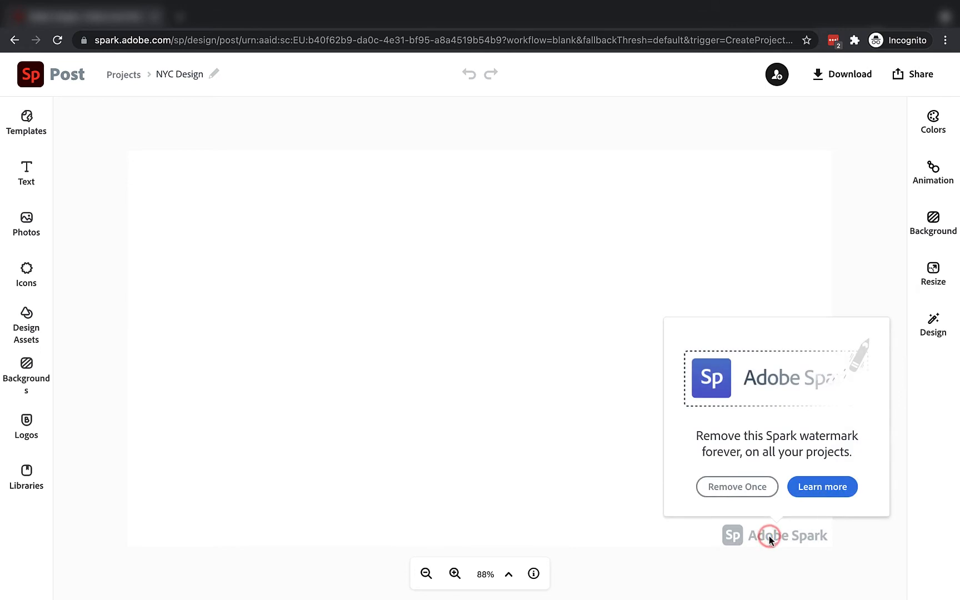
click(733, 492)
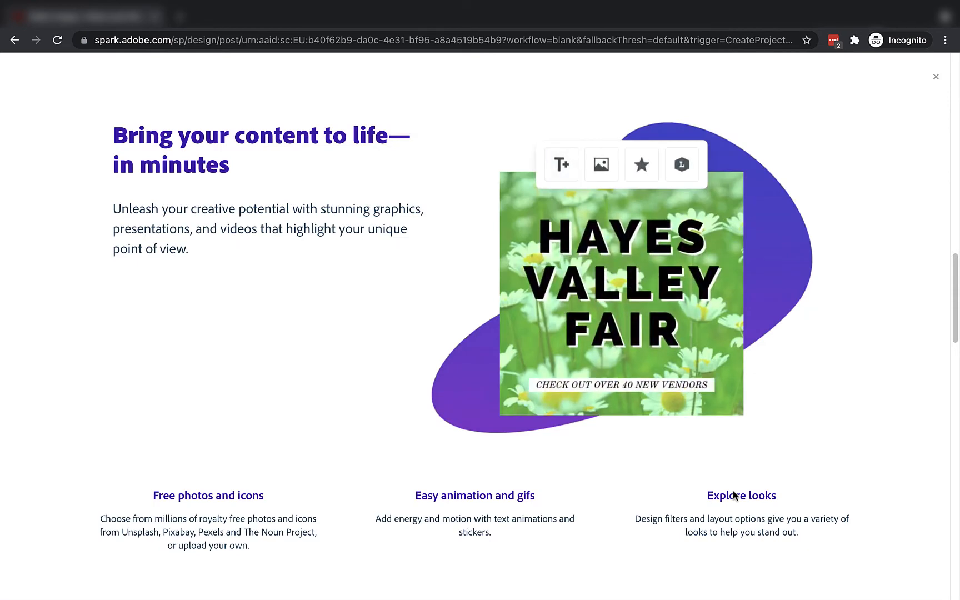
scroll(693, 428, down, 6)
scroll(693, 425, up, 15)
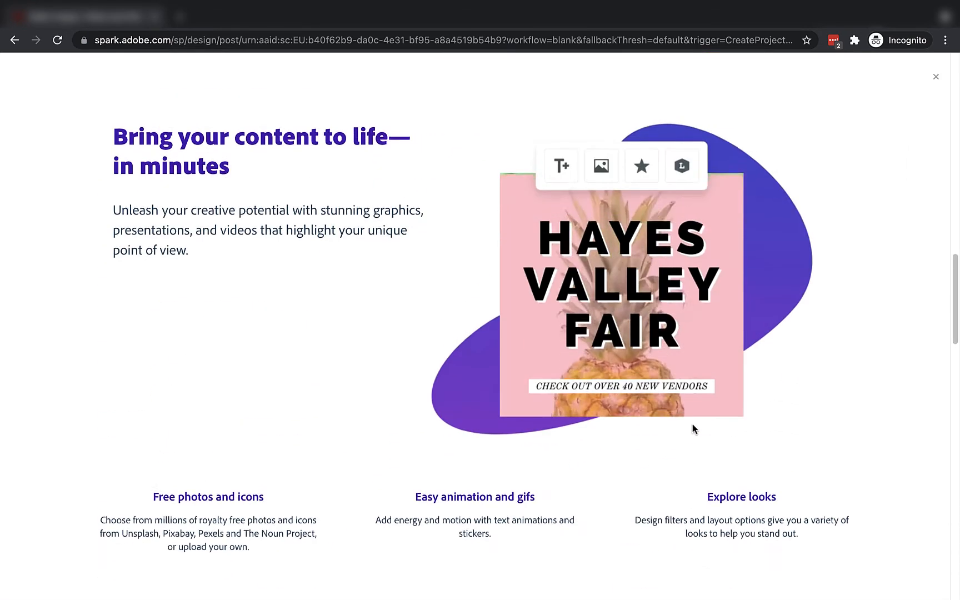
scroll(692, 423, up, 3)
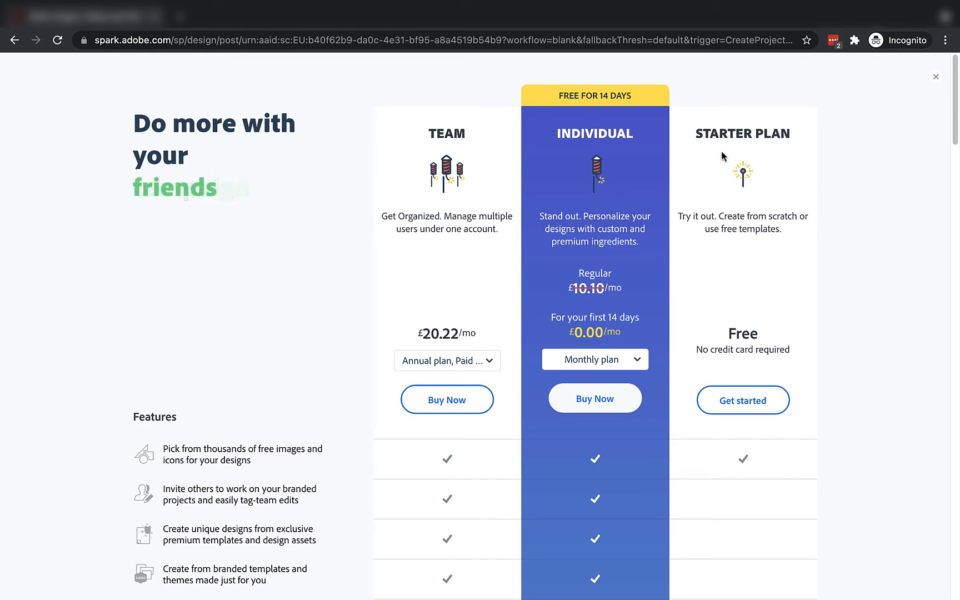
click(936, 81)
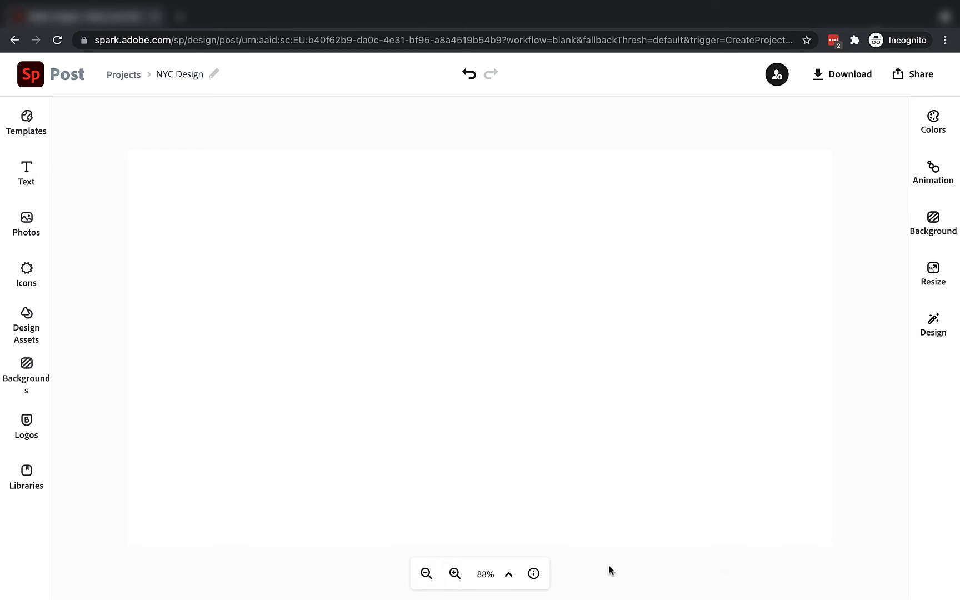
Try the canvas zoom controls by zooming out and in, setting 100%, and ending at 50%.
click(424, 574)
click(425, 573)
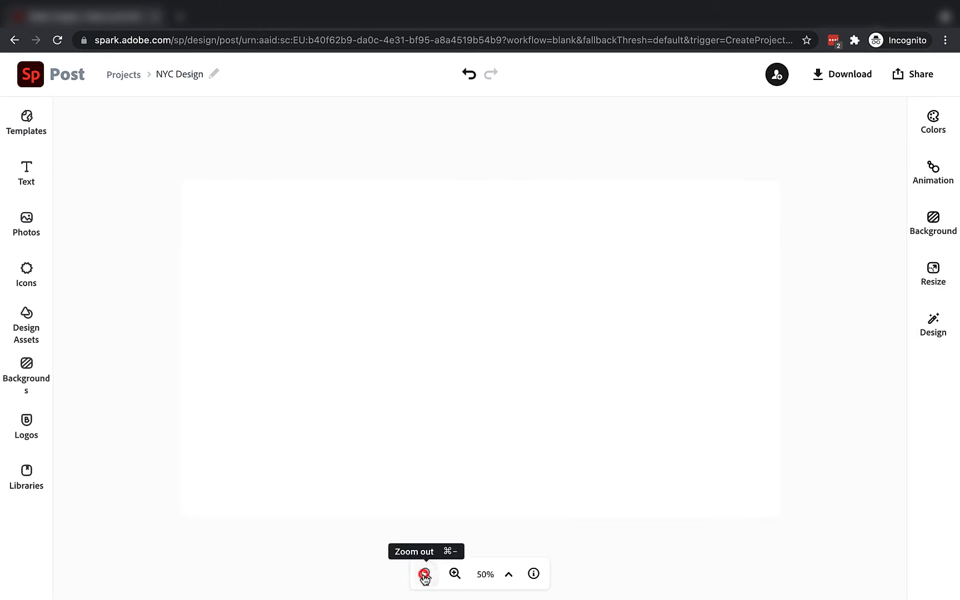
click(455, 574)
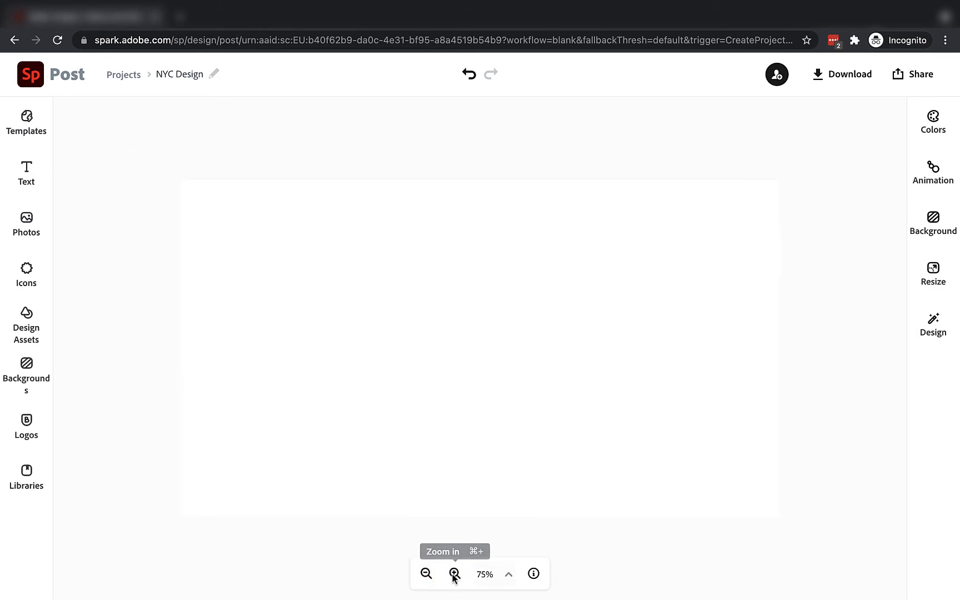
click(511, 574)
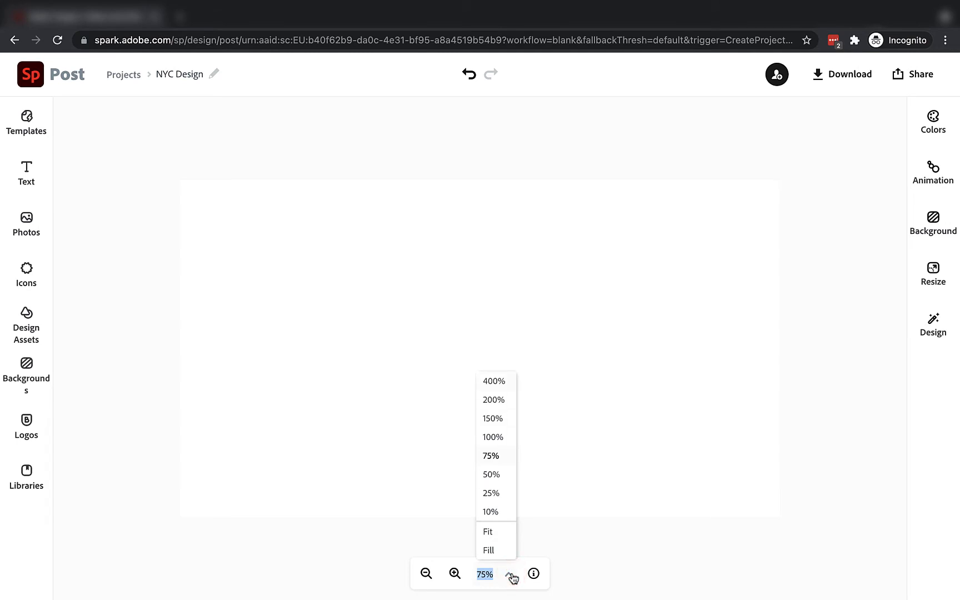
click(493, 437)
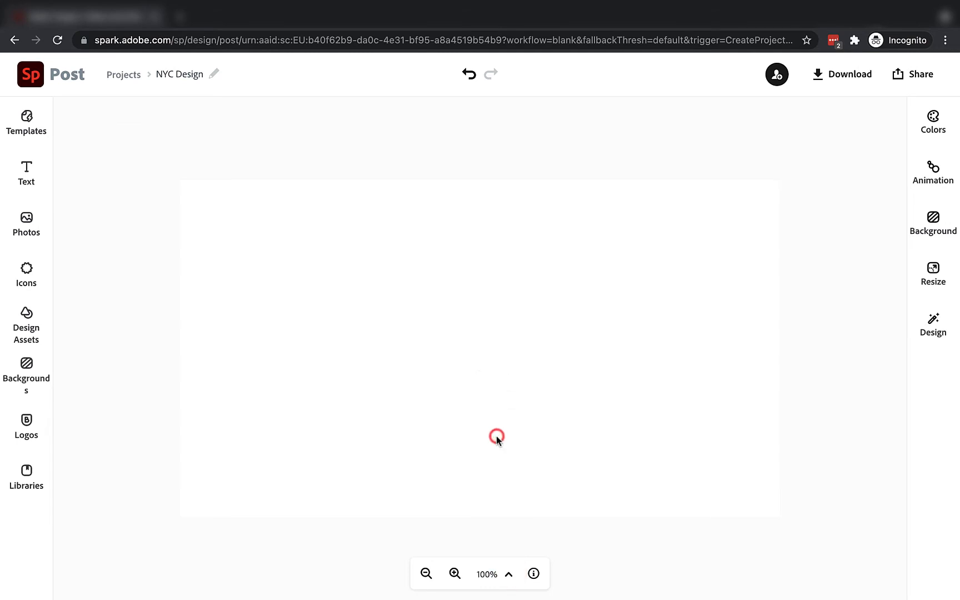
click(509, 569)
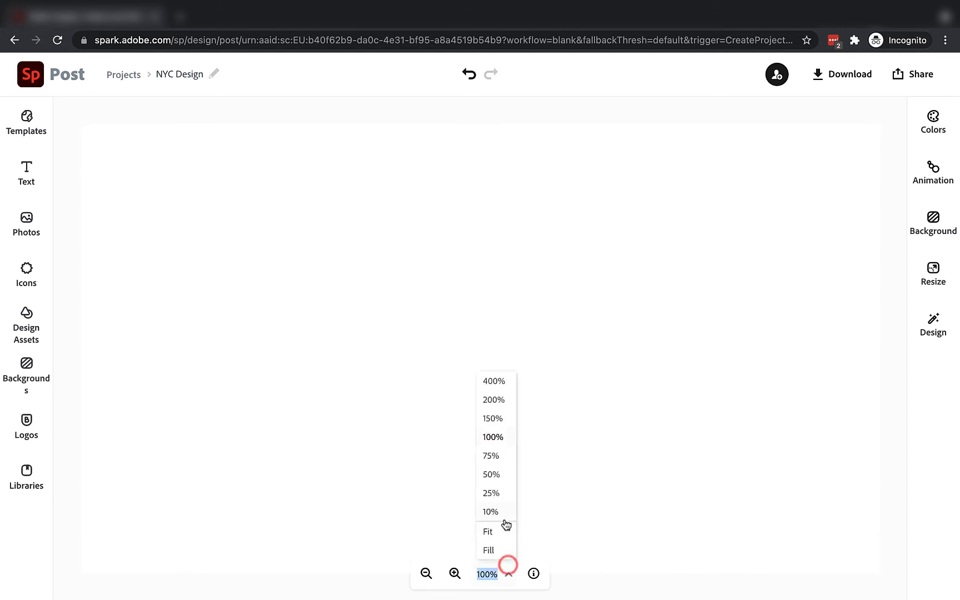
click(492, 474)
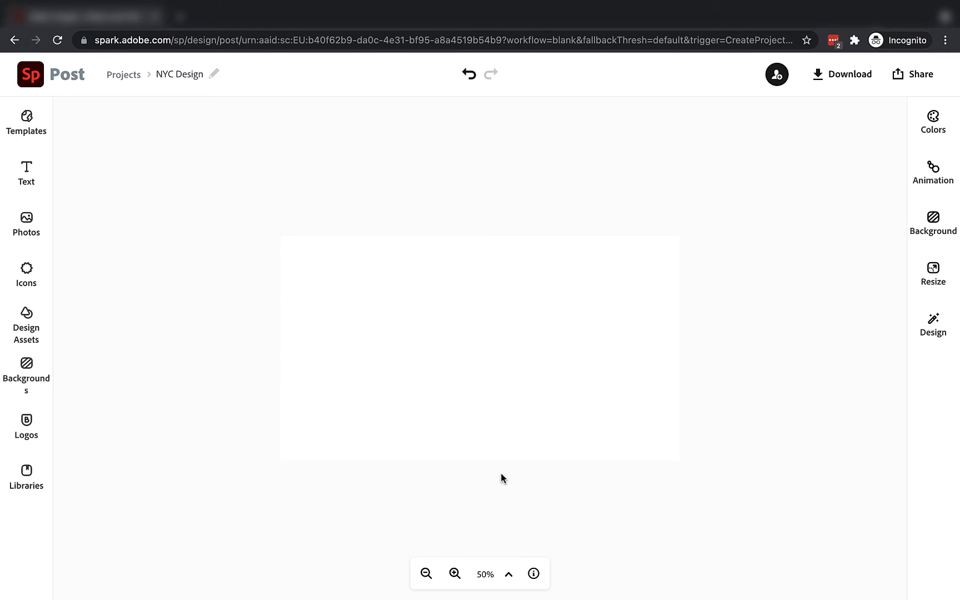
Zoom the canvas to 150%, pan around the blank design, and return to 50% zoom.
drag(221, 195, 763, 512)
click(501, 571)
click(488, 419)
drag(162, 250, 564, 403)
drag(210, 209, 344, 272)
drag(559, 383, 349, 263)
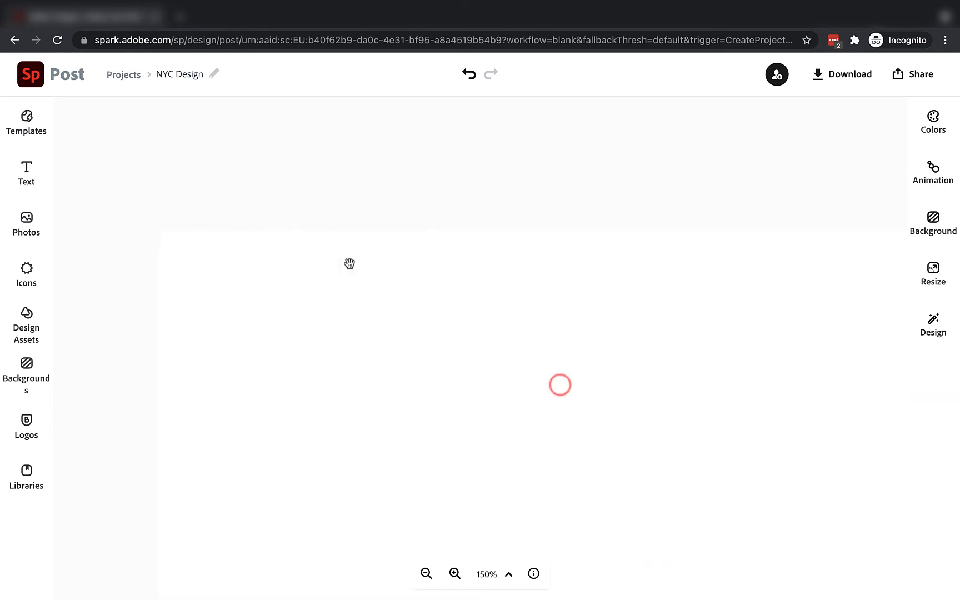
drag(224, 364, 515, 426)
click(498, 572)
click(499, 469)
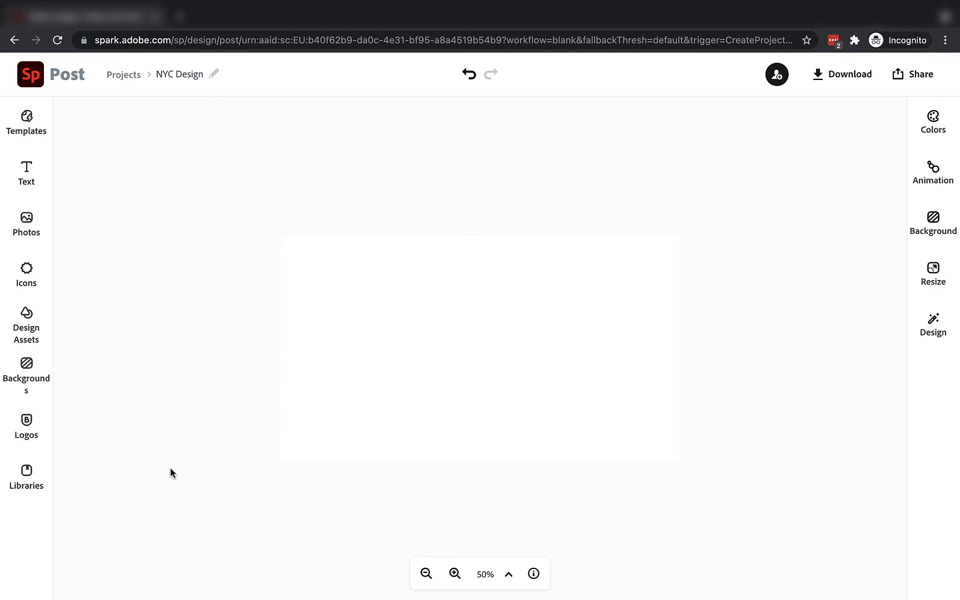
Try resizing the design to the Snapchat Story preset and undo the resize.
click(414, 374)
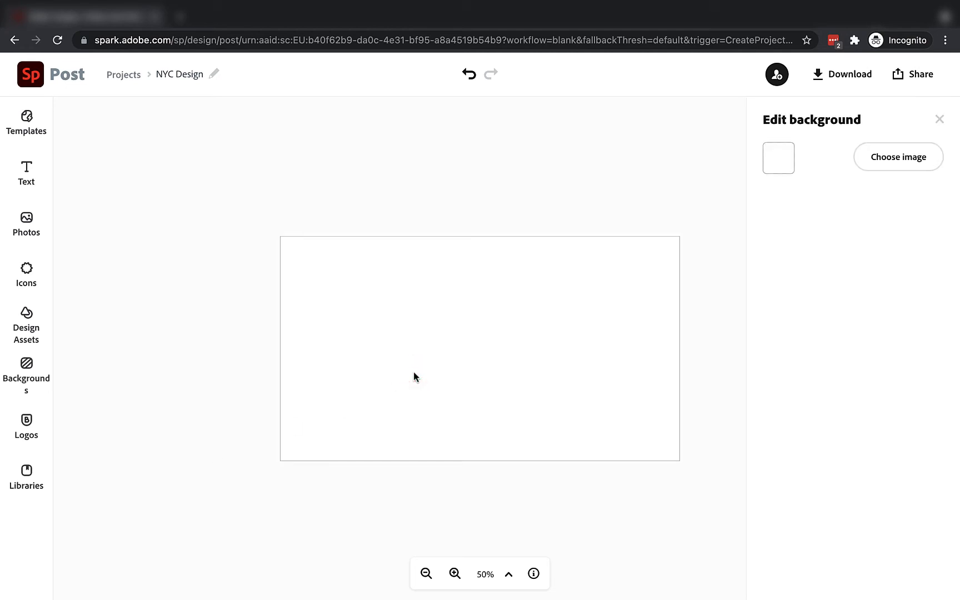
click(270, 169)
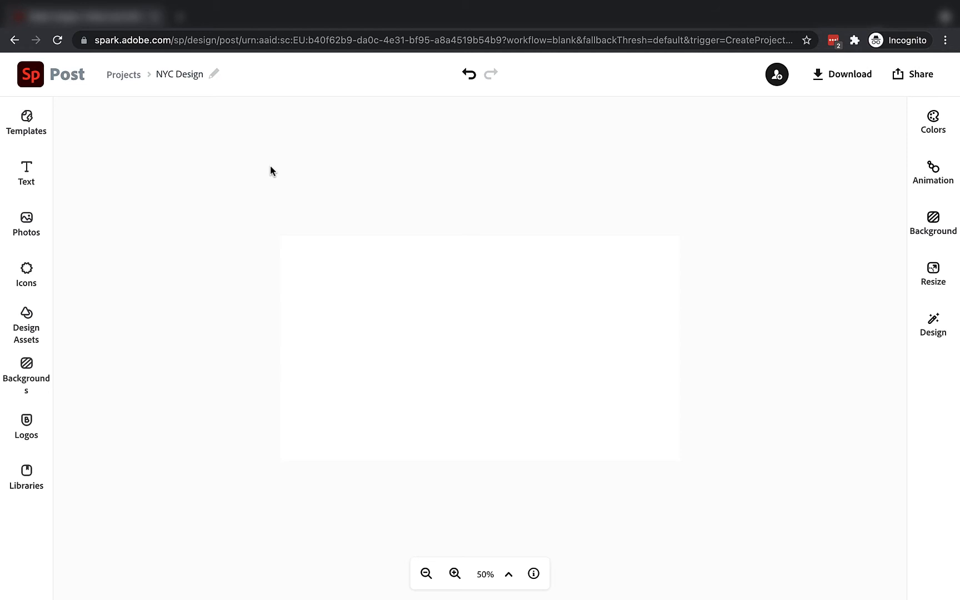
click(936, 282)
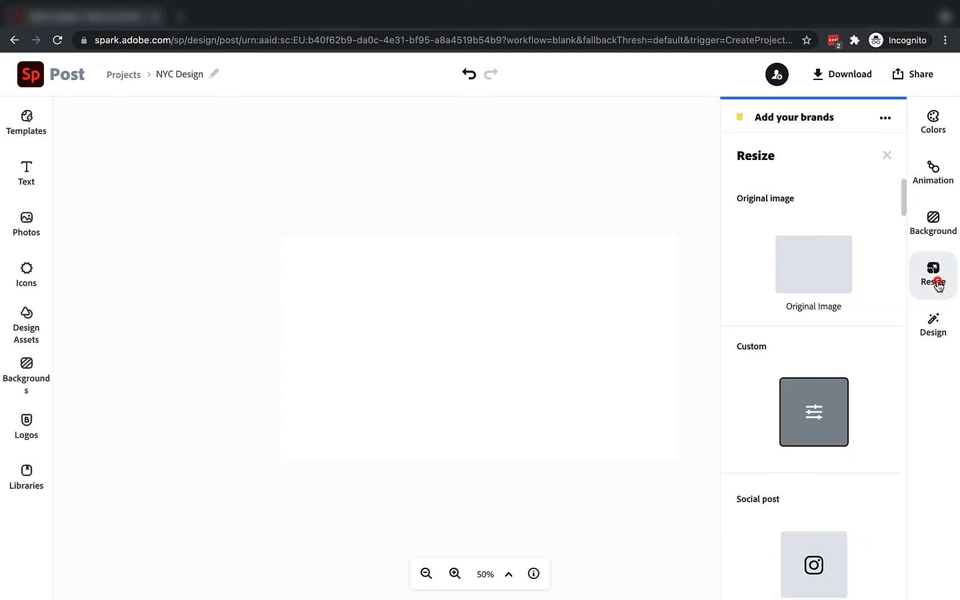
drag(904, 203, 900, 313)
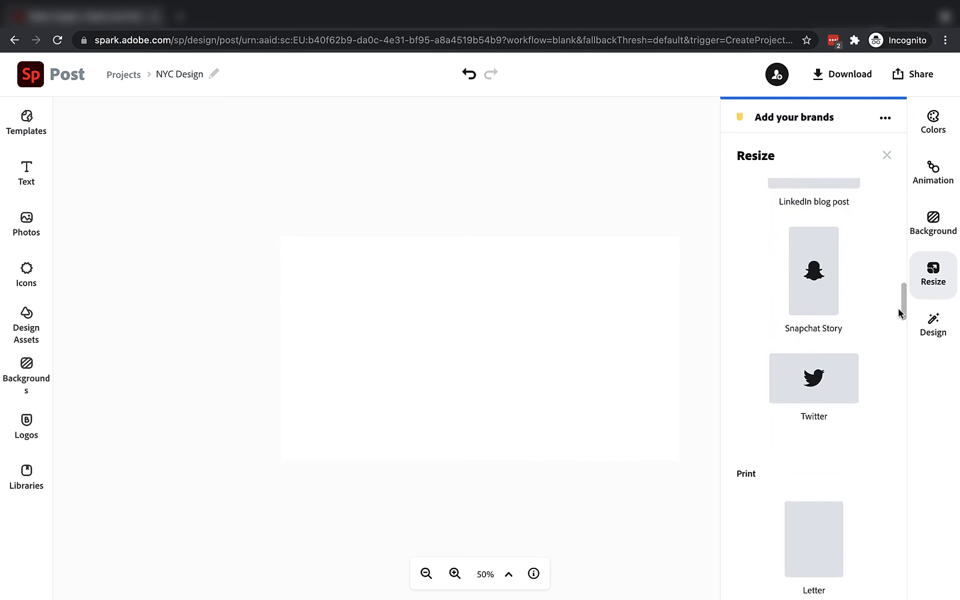
click(819, 289)
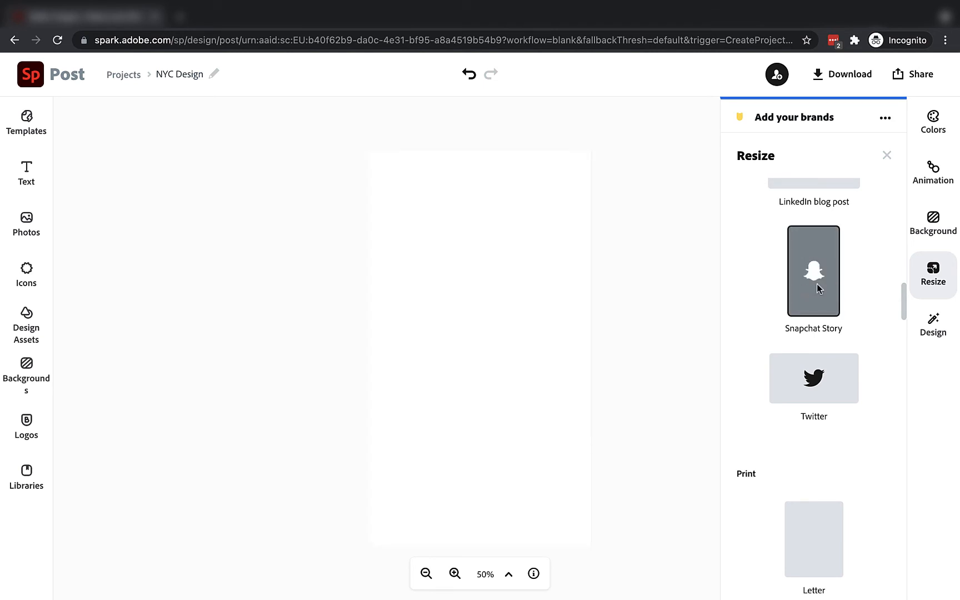
drag(902, 306, 910, 198)
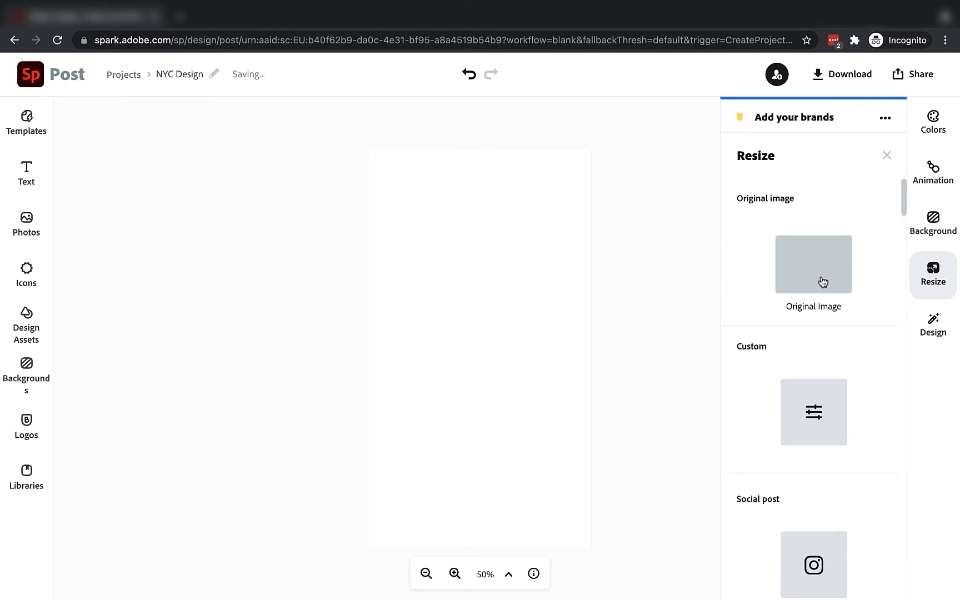
click(471, 75)
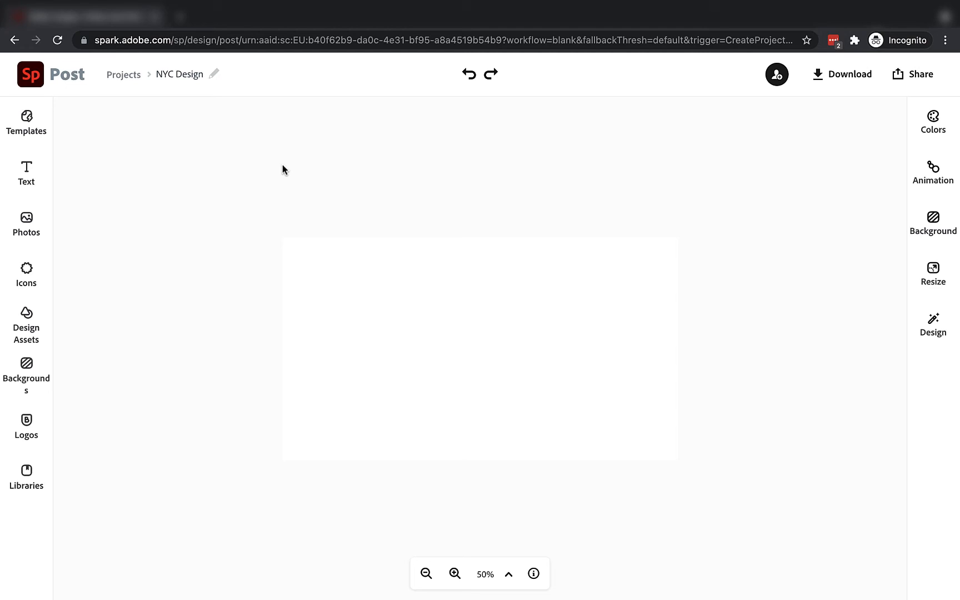
Set the design's background to the custom green colour #41C499.
click(535, 256)
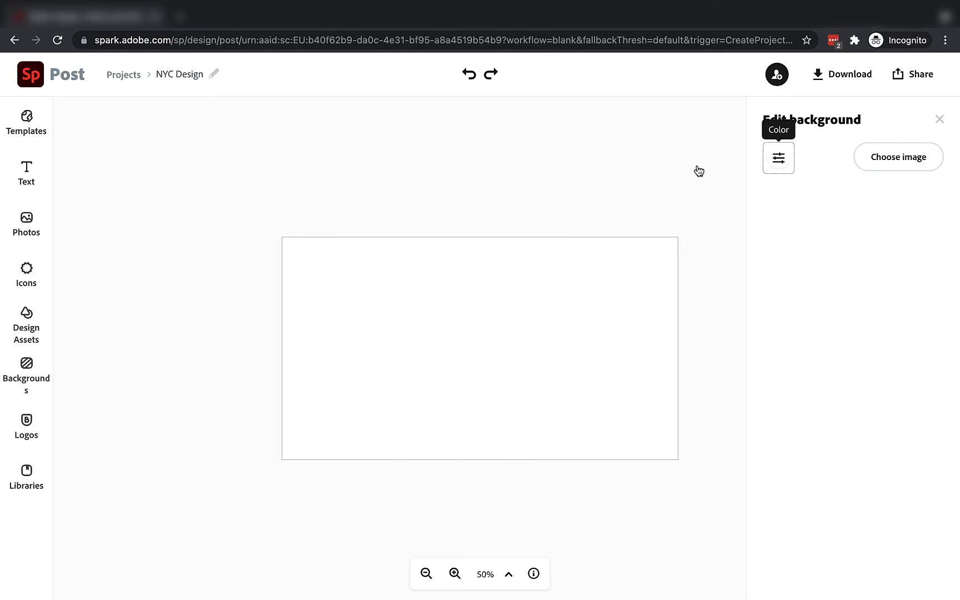
click(778, 159)
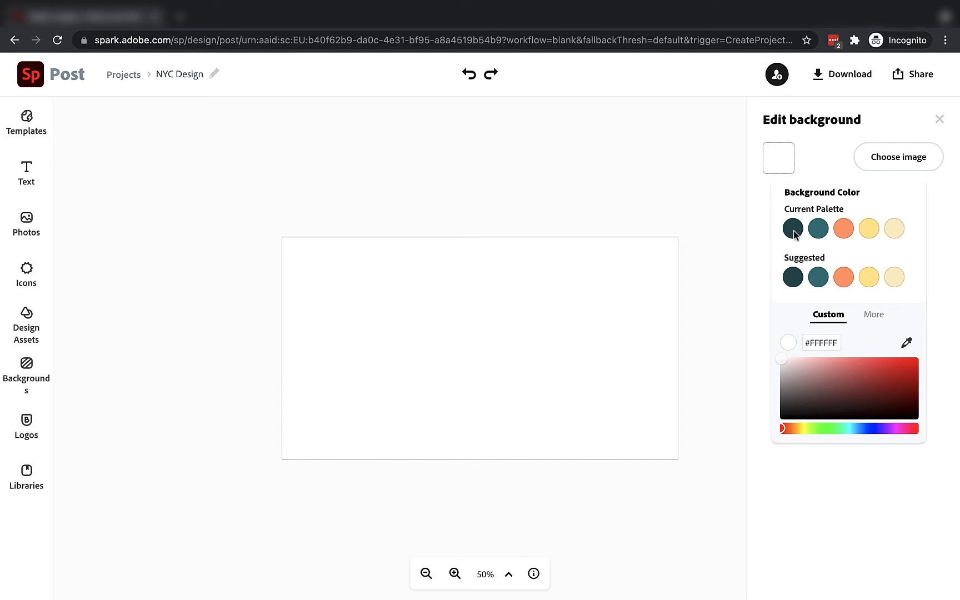
click(873, 315)
scroll(888, 361, down, 5)
scroll(899, 360, up, 5)
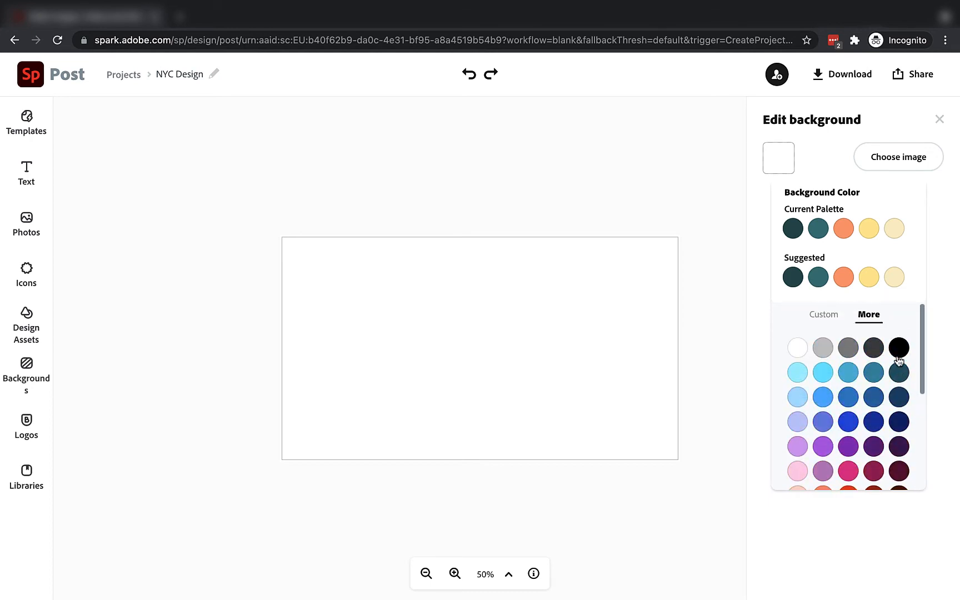
click(827, 315)
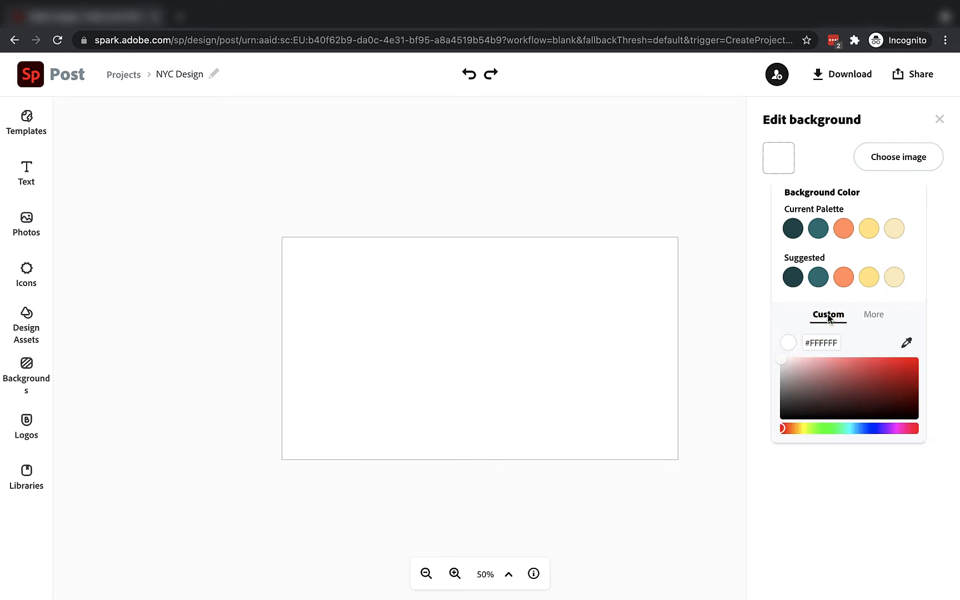
drag(785, 428, 842, 426)
drag(903, 368, 872, 377)
click(805, 344)
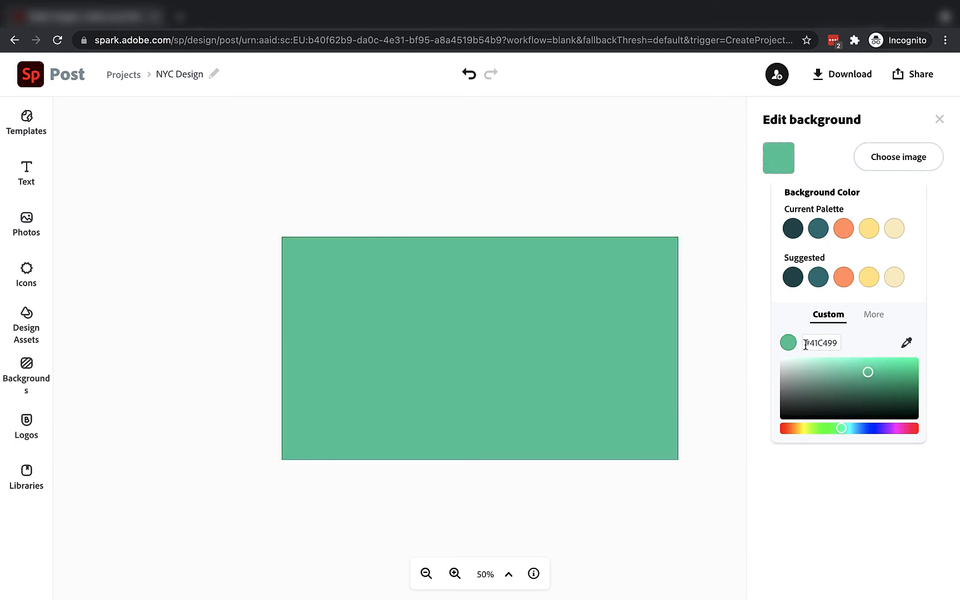
drag(805, 344, 848, 347)
click(817, 343)
click(671, 167)
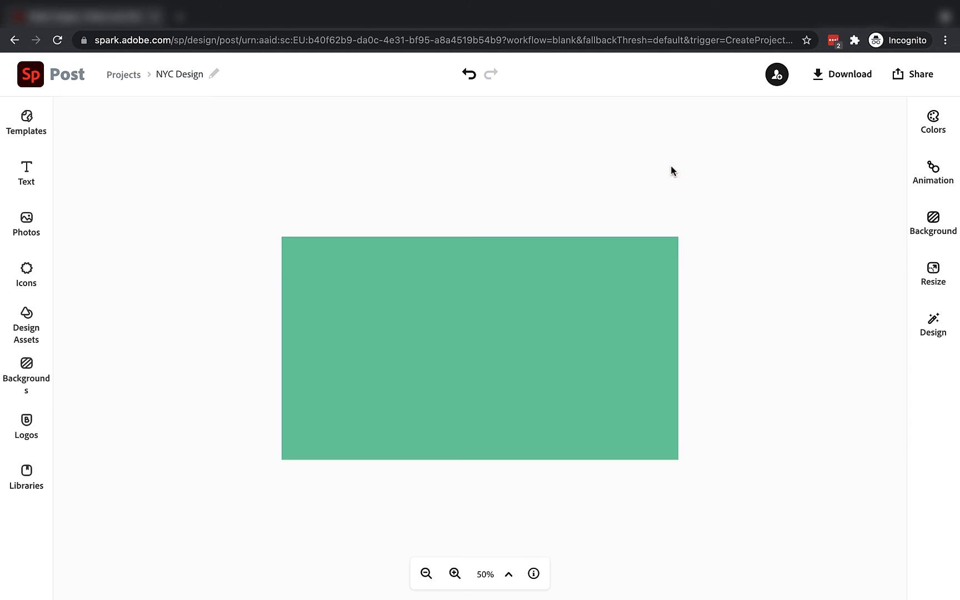
Apply the teal, off-white, grey, navy and blue colour palette listed just above the Bold group.
click(928, 126)
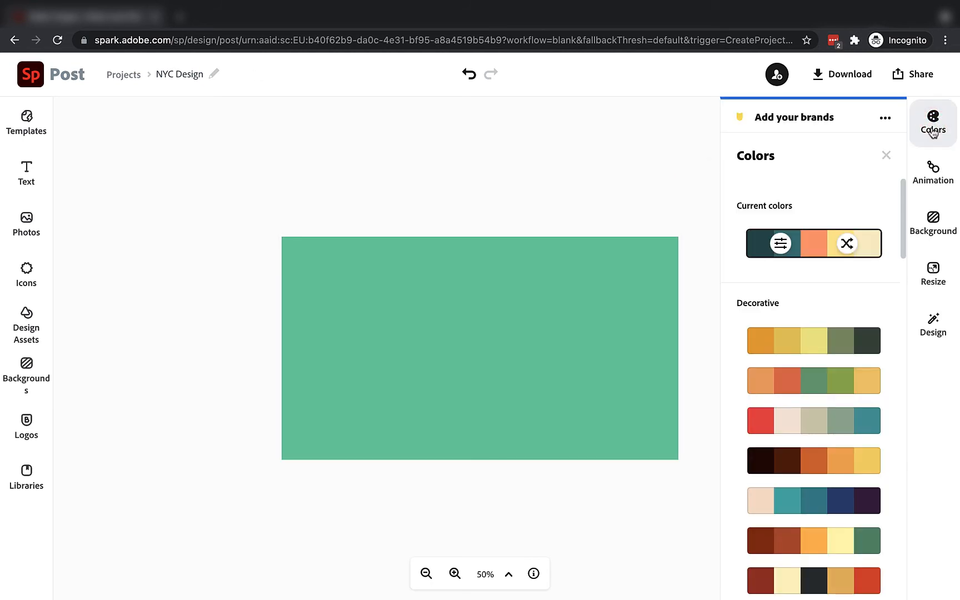
drag(903, 223, 907, 447)
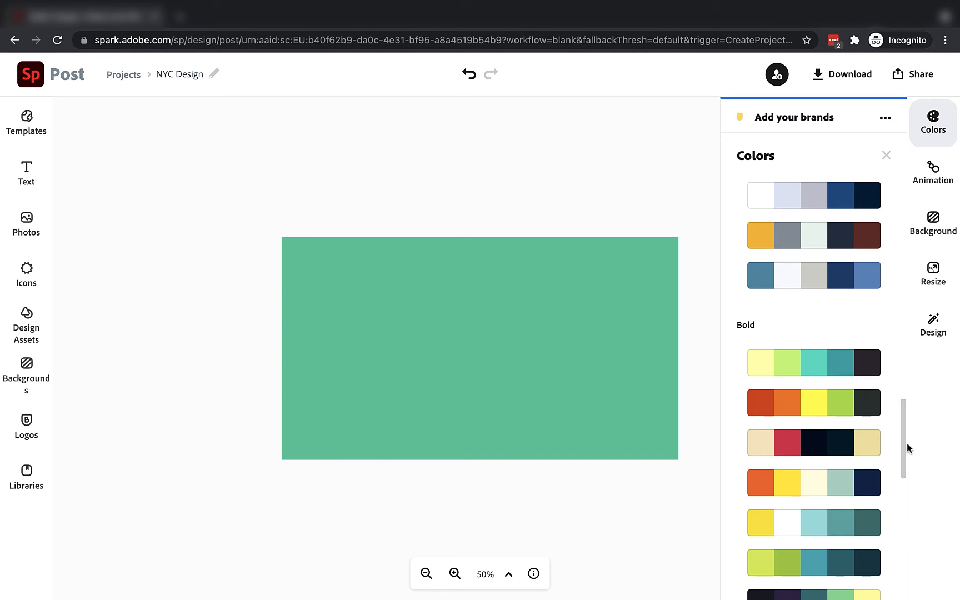
click(812, 282)
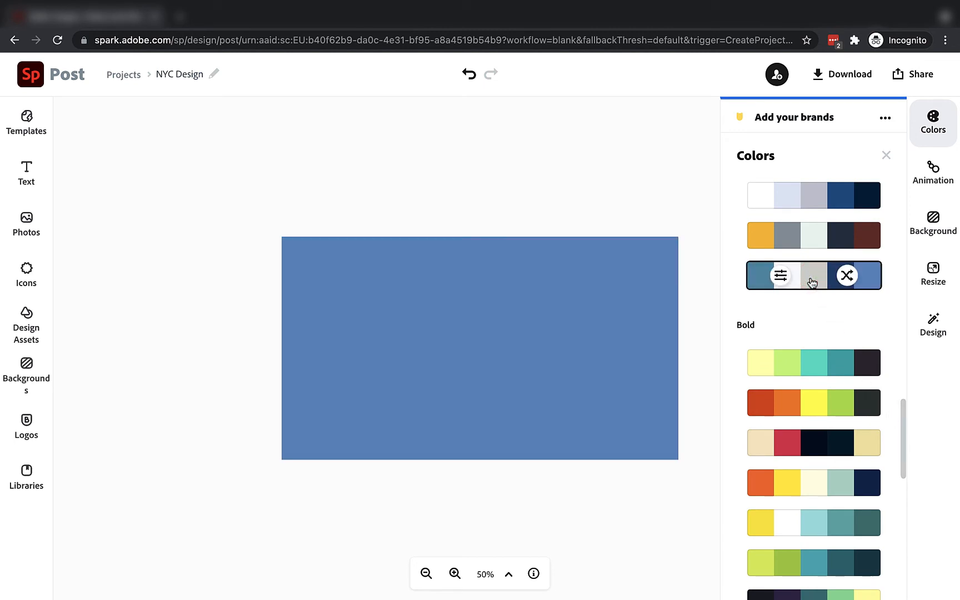
Shuffle the applied palette's colours repeatedly, ending on a dark navy blue background.
click(849, 277)
click(850, 279)
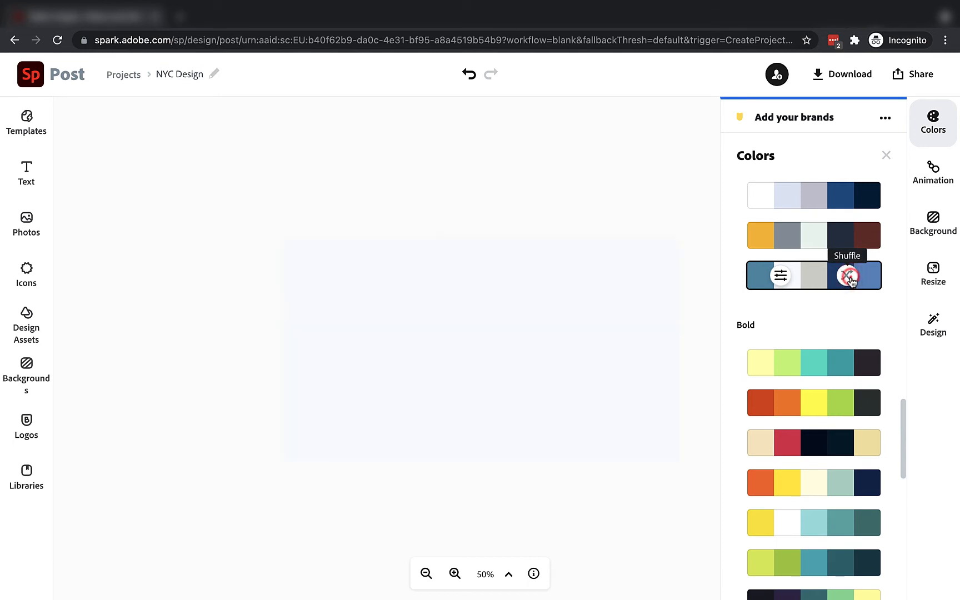
click(849, 276)
click(849, 276)
click(849, 277)
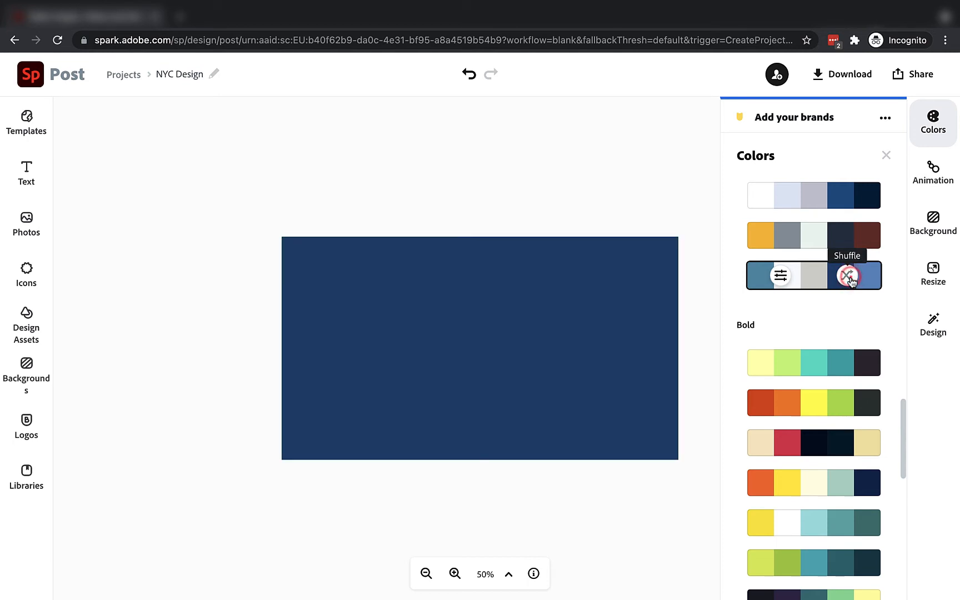
click(849, 277)
click(849, 277)
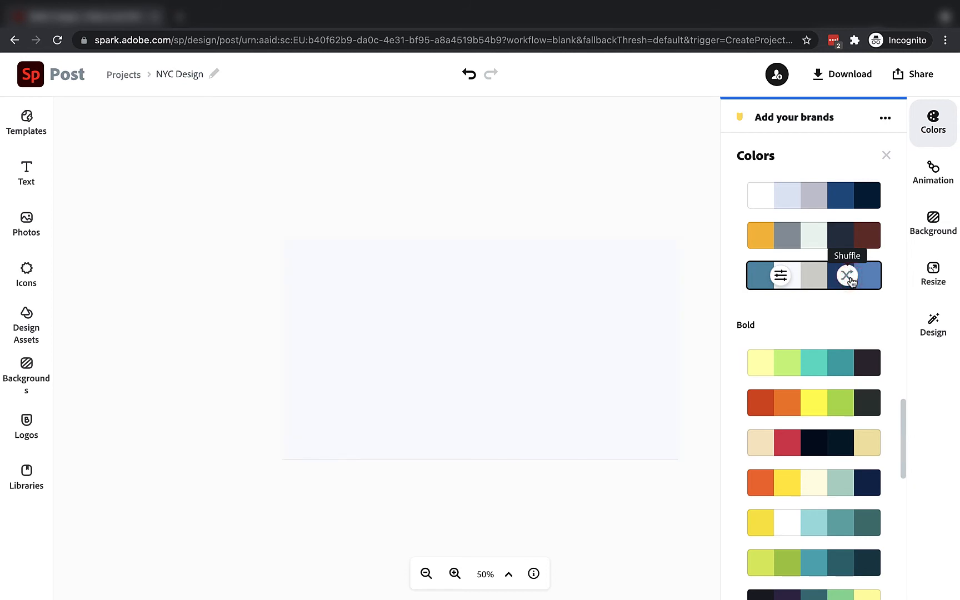
click(850, 279)
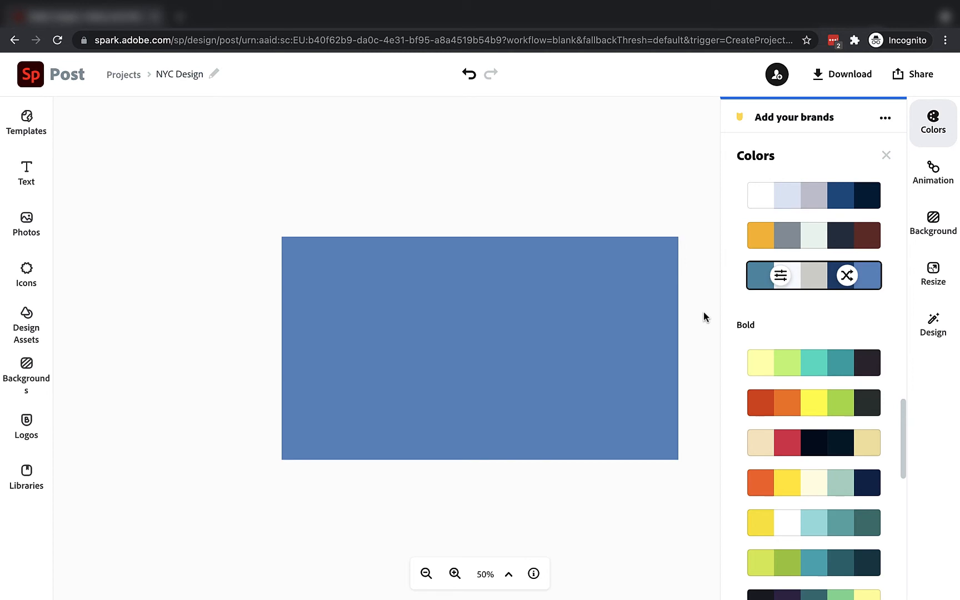
click(845, 278)
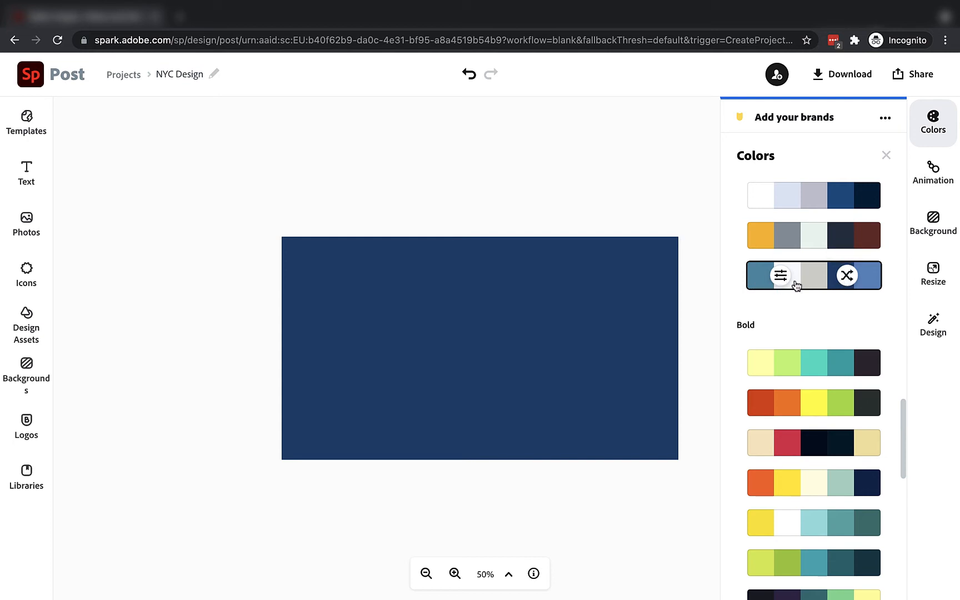
Apply the orange, grey, pale mint, navy and brown colour palette and change its brown swatch to #CD7C77.
click(847, 276)
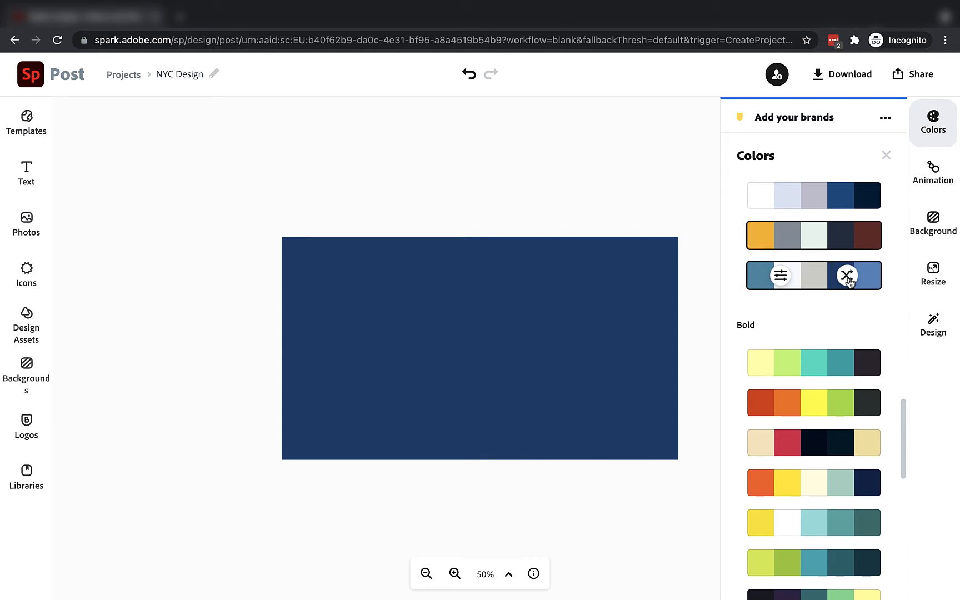
click(814, 238)
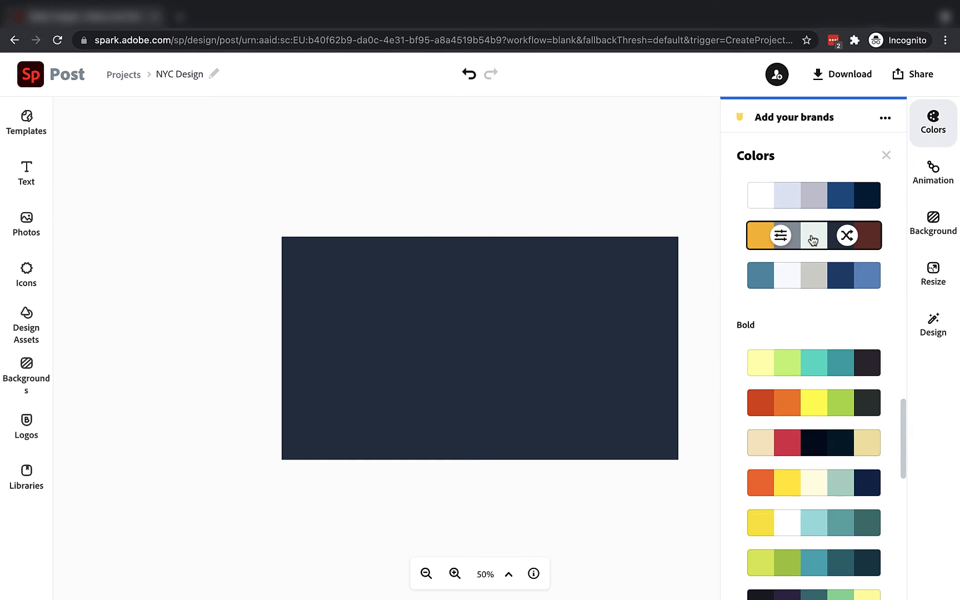
click(780, 236)
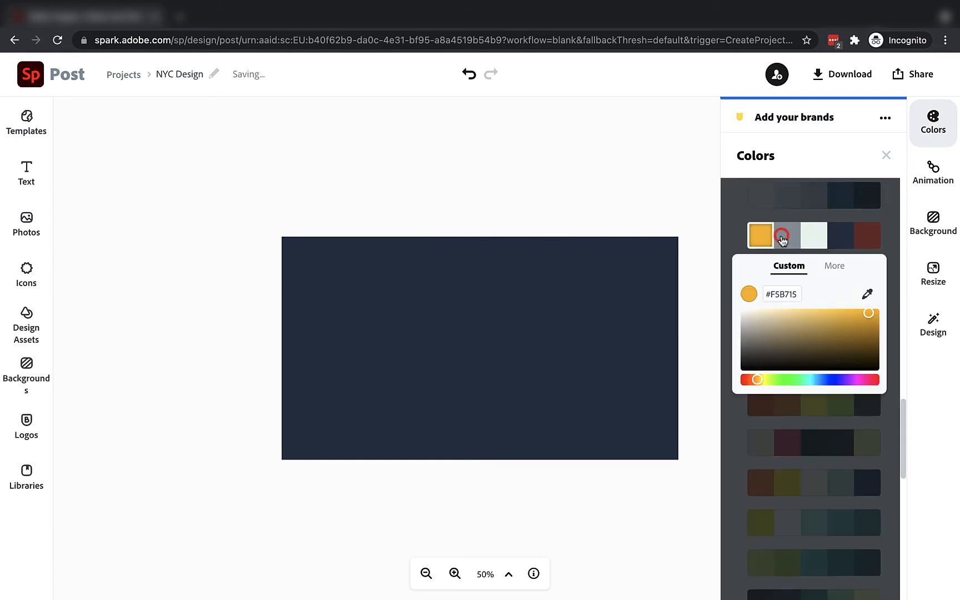
click(867, 241)
drag(829, 343, 801, 324)
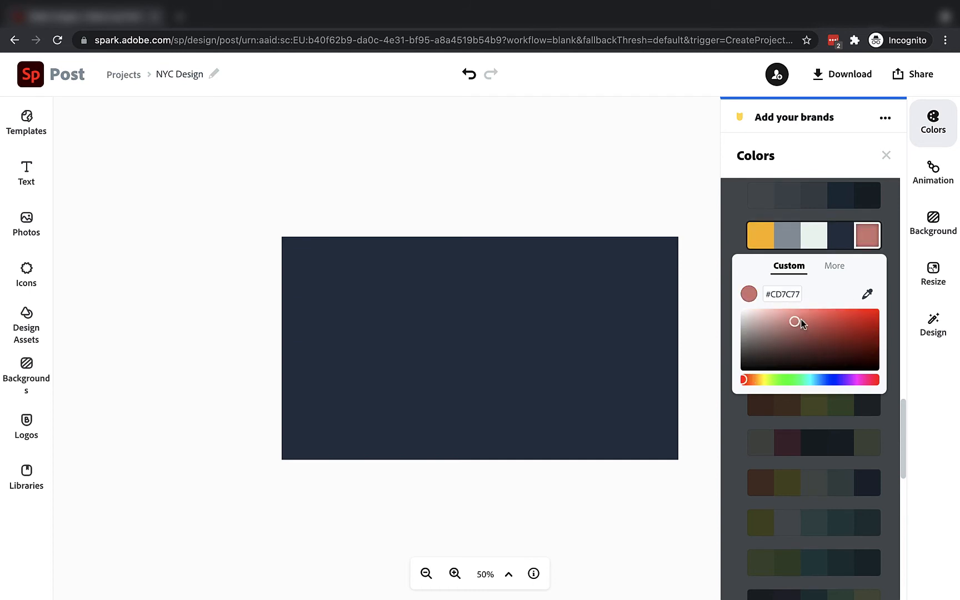
click(871, 236)
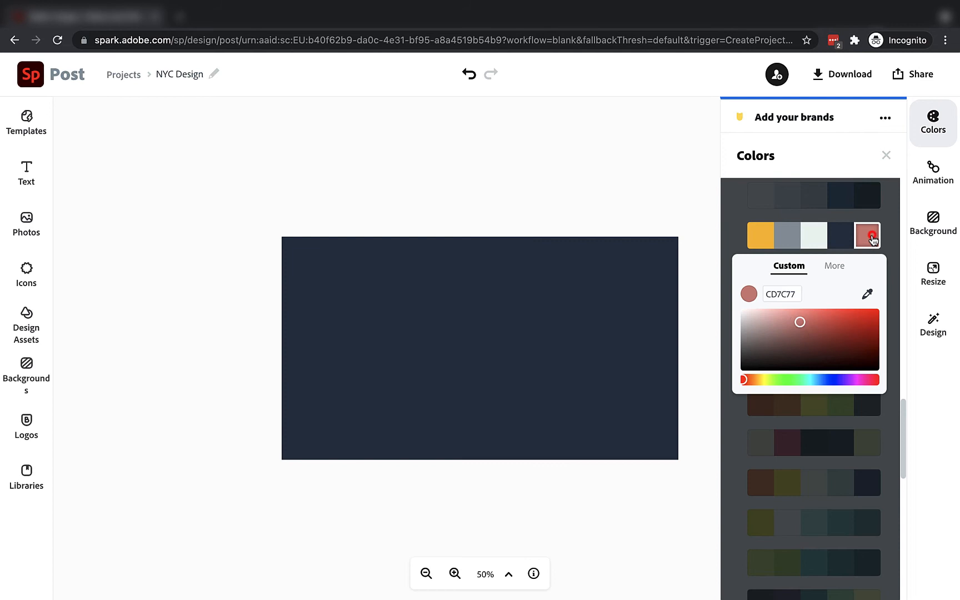
click(666, 209)
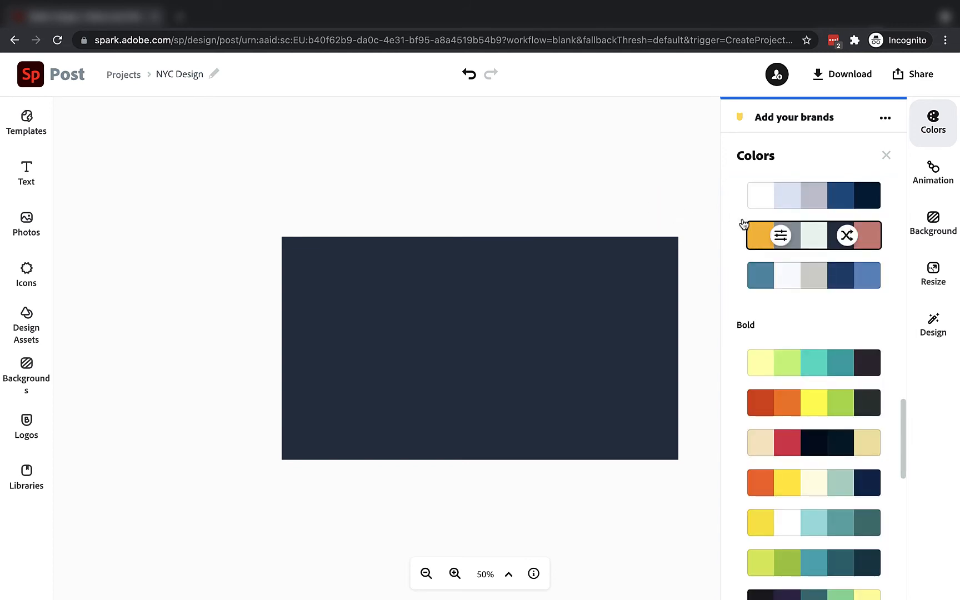
Shuffle the edited palette so the background takes its #CD7C77 dusty pink, and check the background's colour options.
click(848, 236)
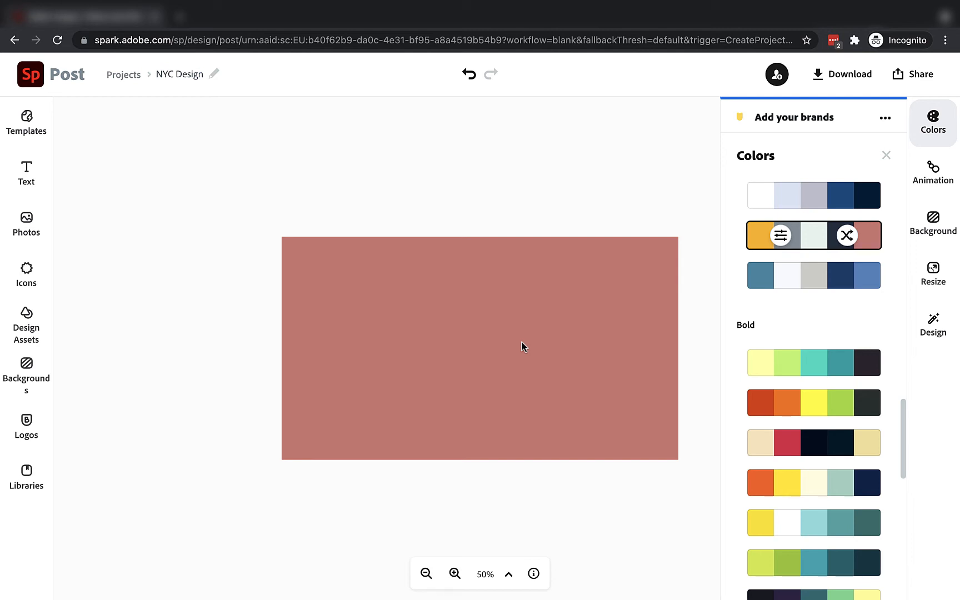
drag(905, 443, 912, 189)
click(631, 263)
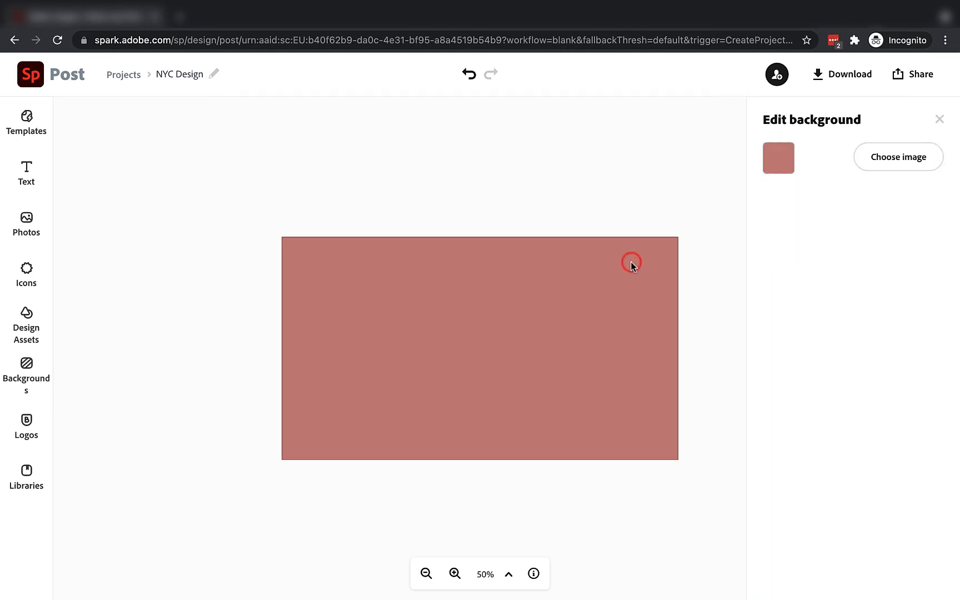
click(774, 161)
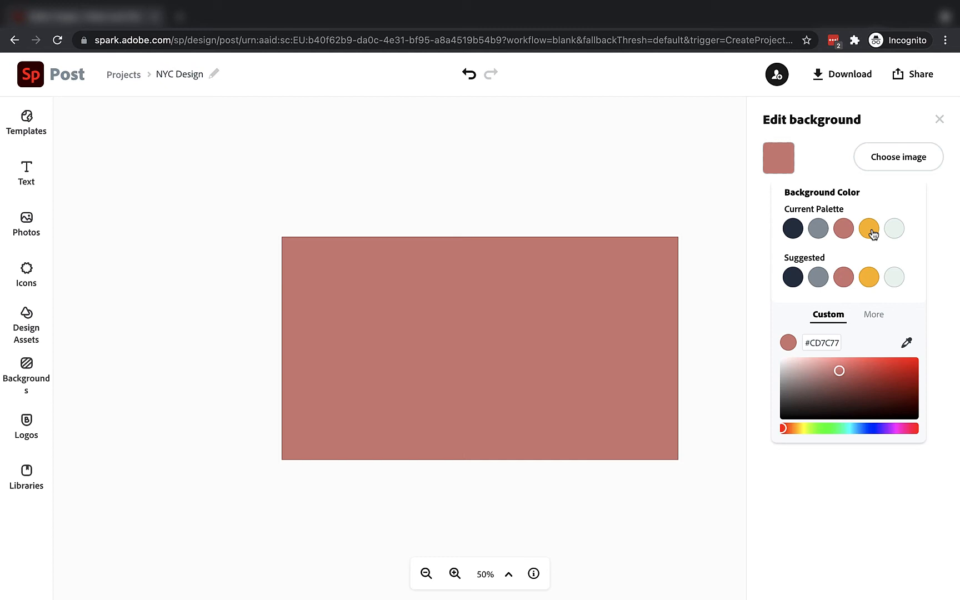
click(387, 351)
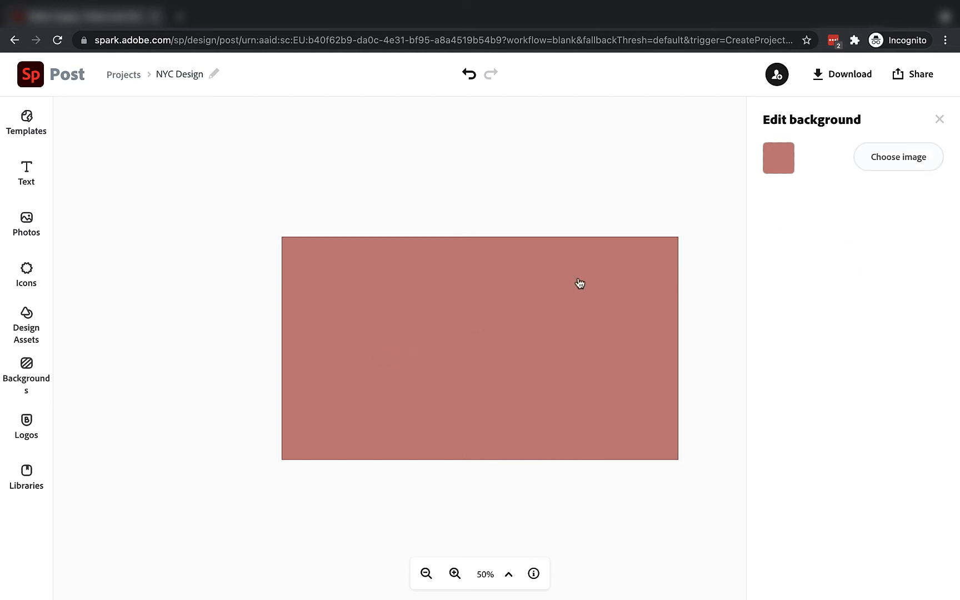
Find free photos matching "new york" to use as the background image.
click(897, 157)
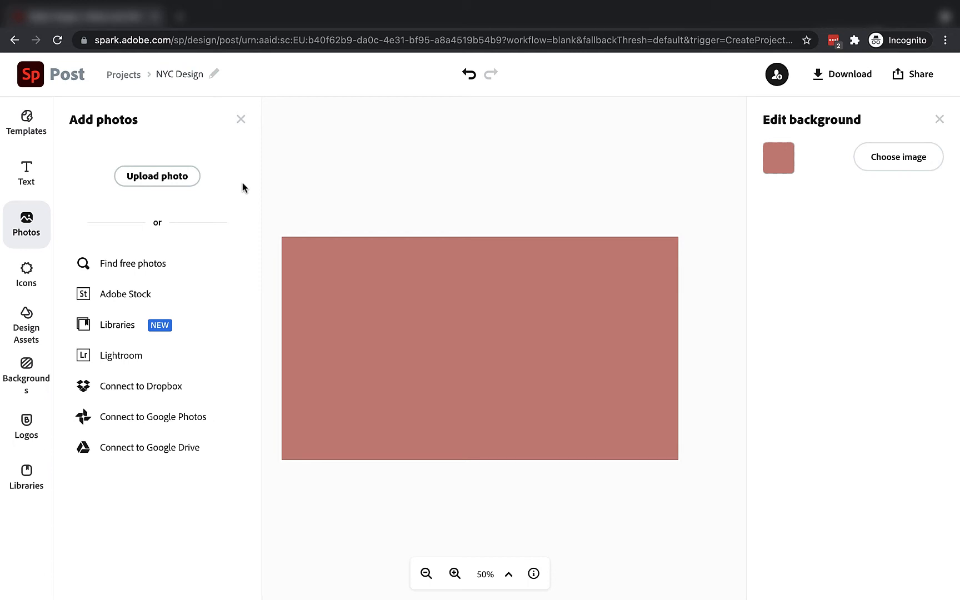
click(150, 265)
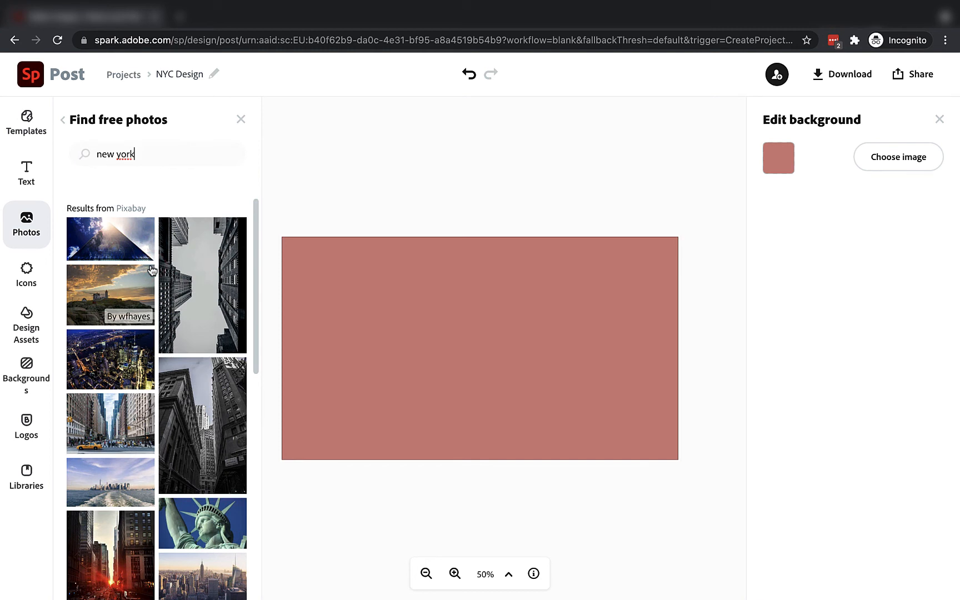
Open the Pixabay source site in a separate tab, look over its homepage, and return to the design.
right_click(130, 214)
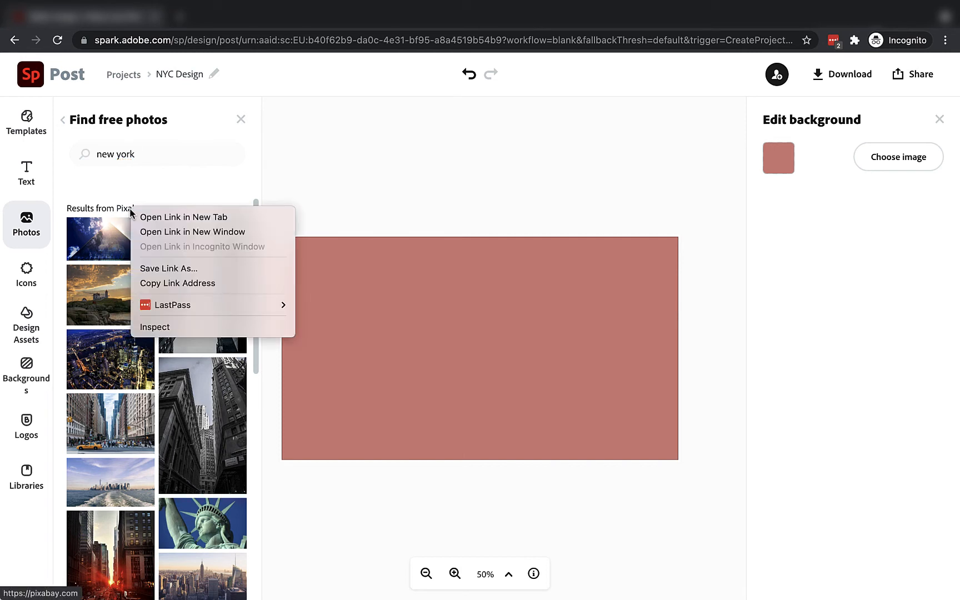
click(189, 216)
click(204, 22)
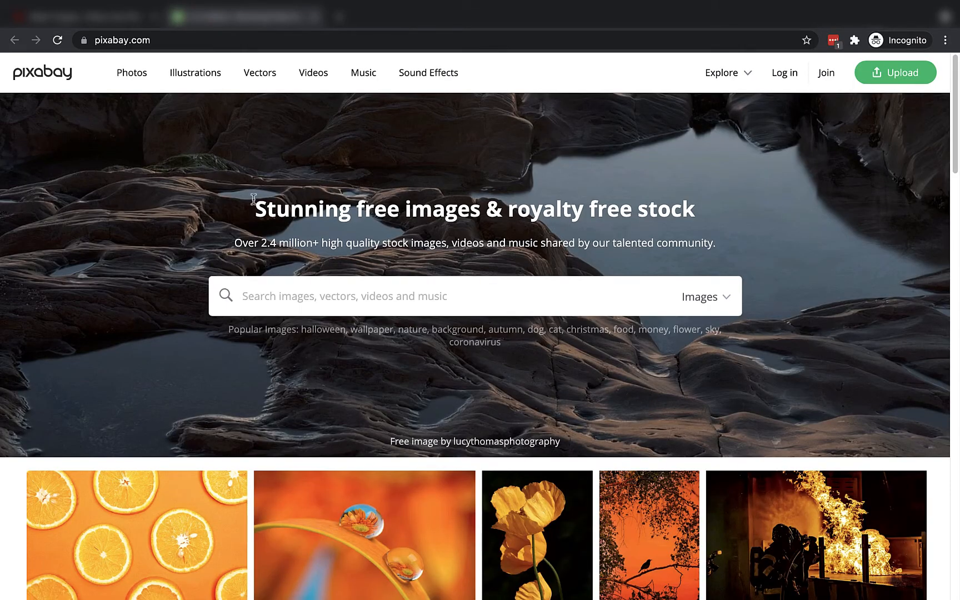
scroll(253, 198, down, 1)
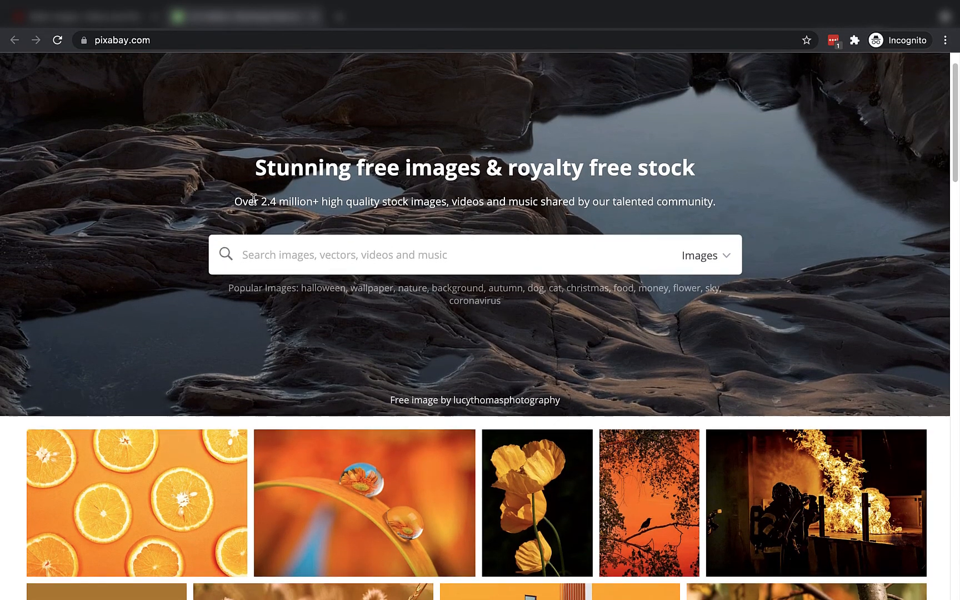
scroll(253, 200, down, 5)
scroll(254, 205, up, 2)
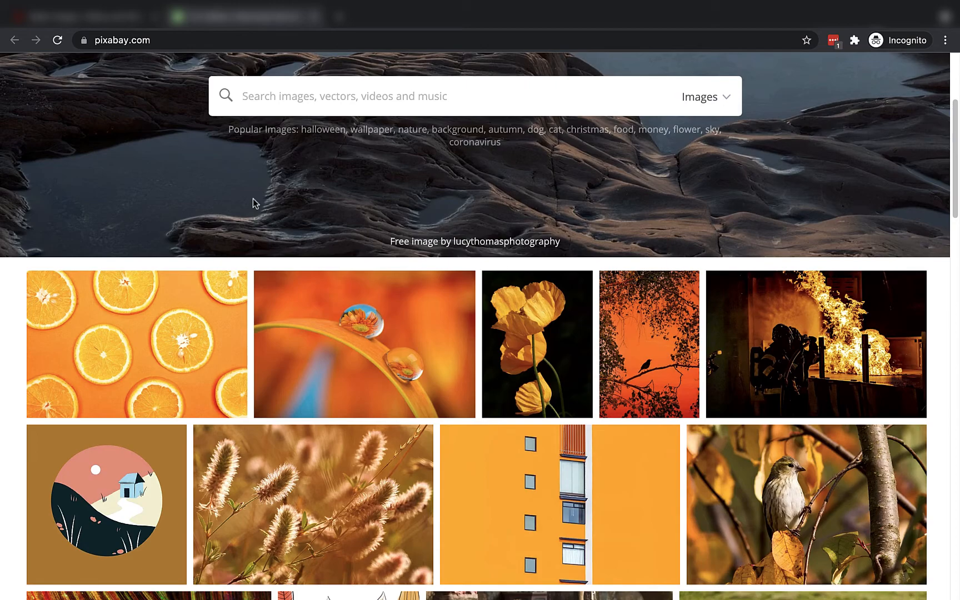
click(92, 18)
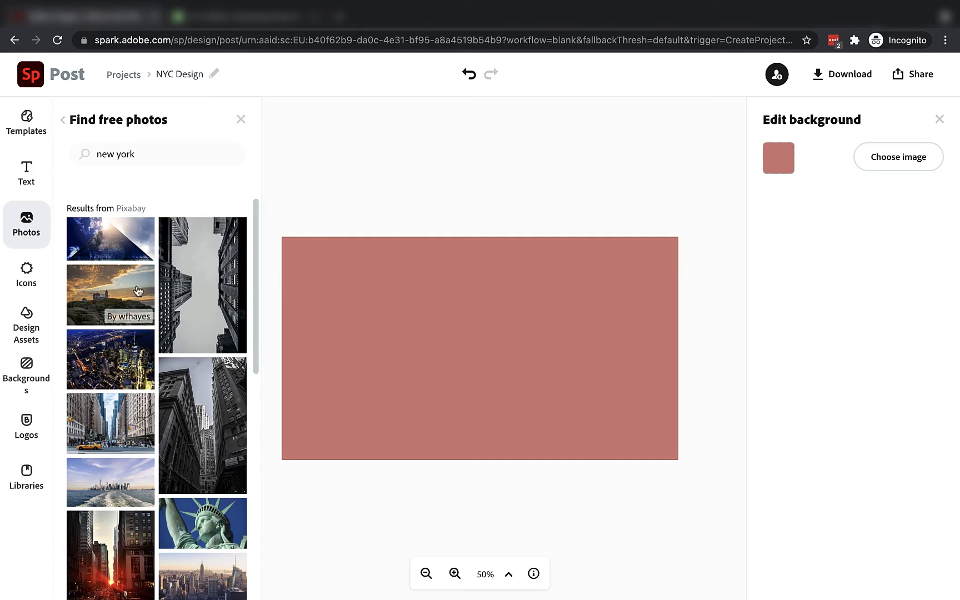
Fill the background with the daytime Manhattan skyline photo that has the Empire State Building in its middle.
scroll(137, 292, down, 5)
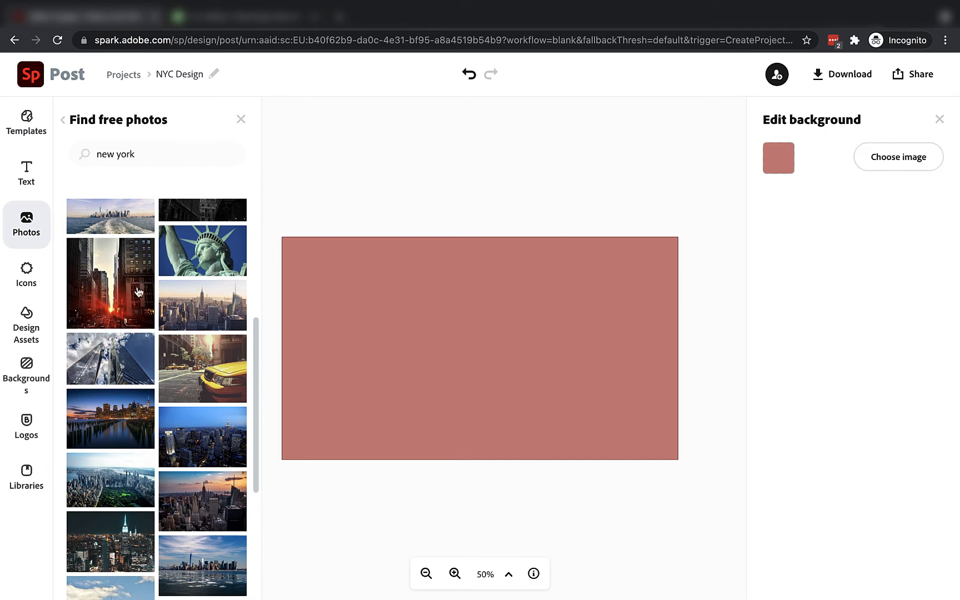
scroll(163, 326, down, 5)
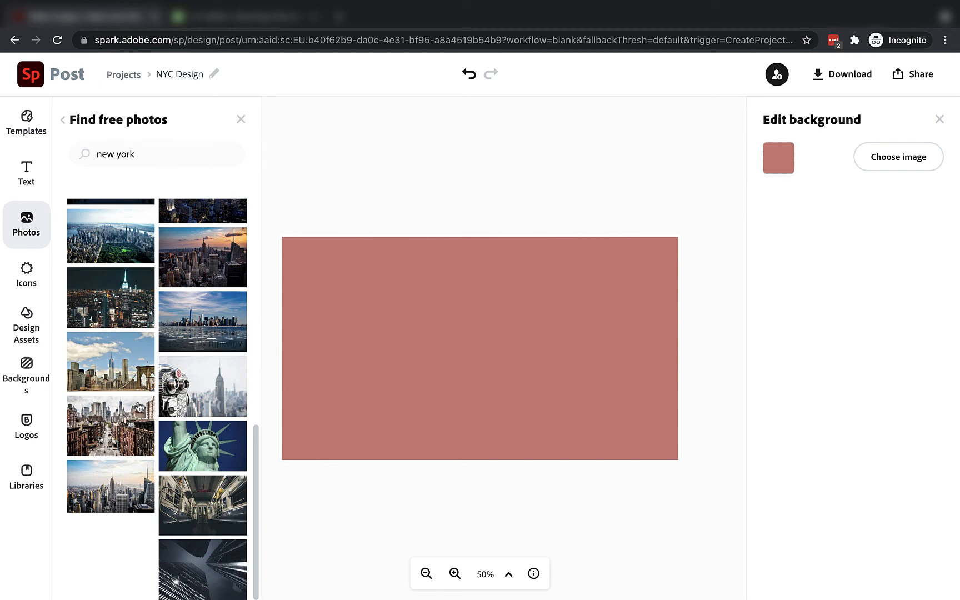
click(113, 485)
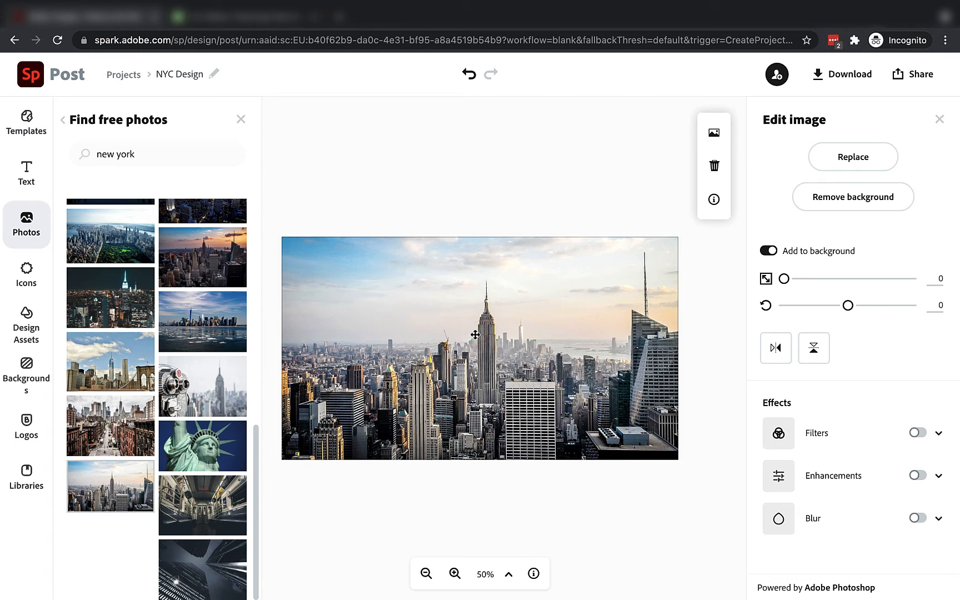
Replace the background image with the photo of coin-operated binoculars facing the Empire State Building, and close the photo search.
click(854, 158)
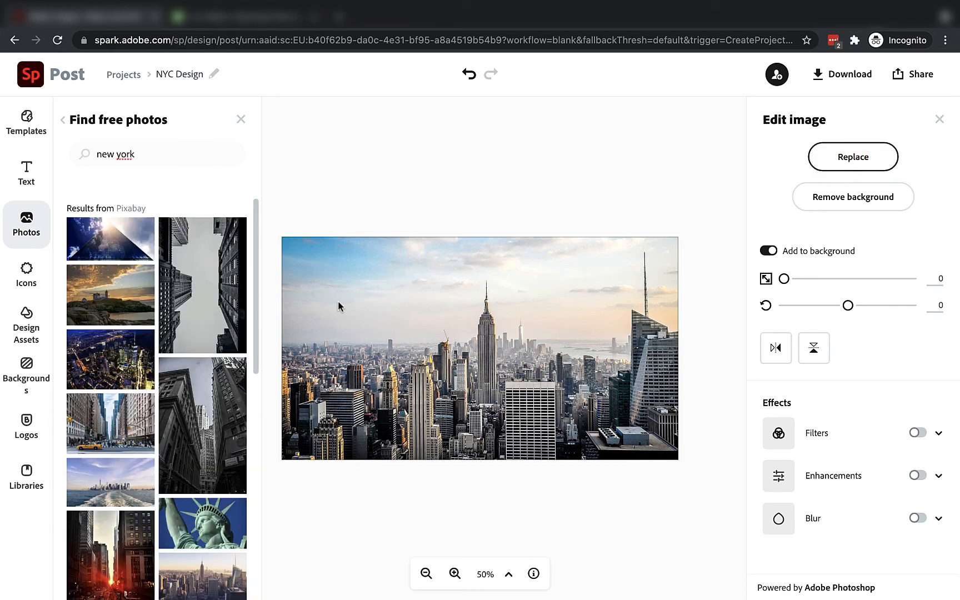
drag(256, 325, 266, 525)
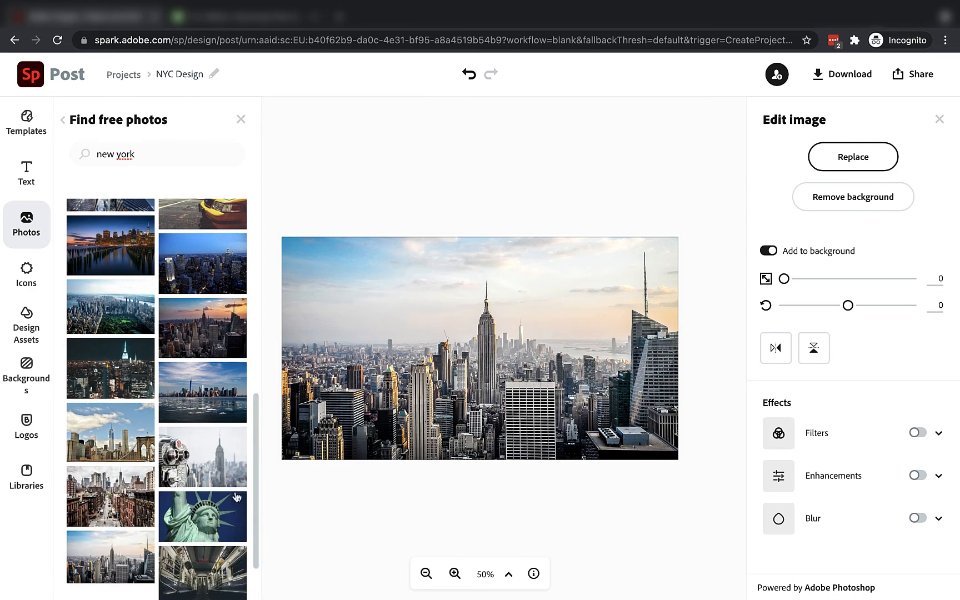
click(194, 454)
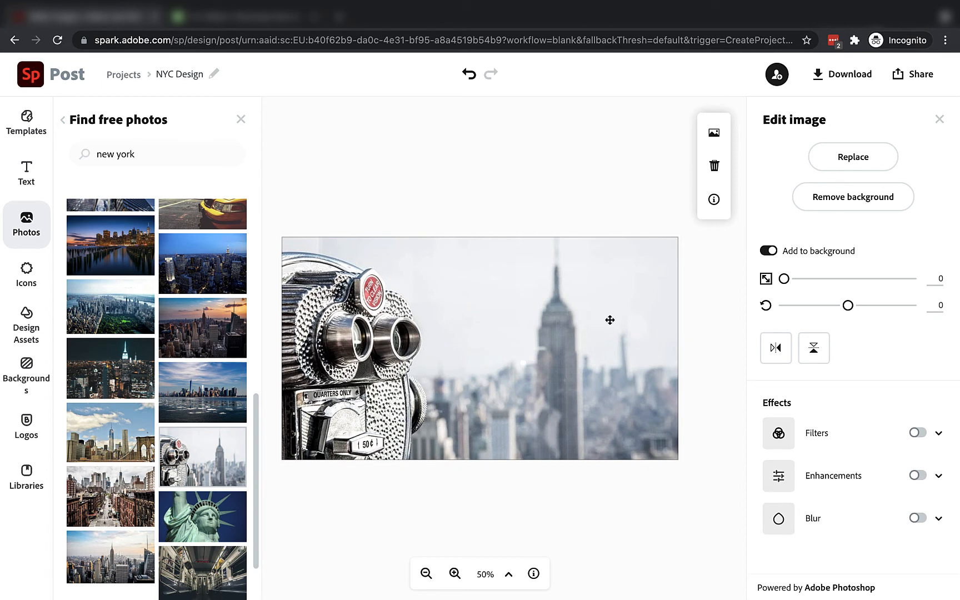
click(241, 122)
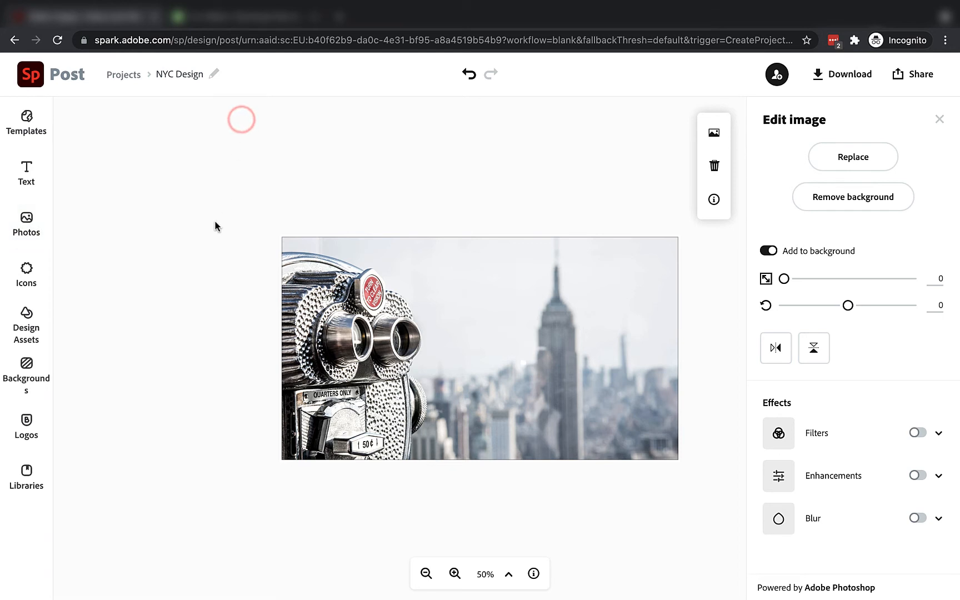
Examine the binoculars photo up close at 100% zoom and at 88%, looking across its full width.
click(488, 169)
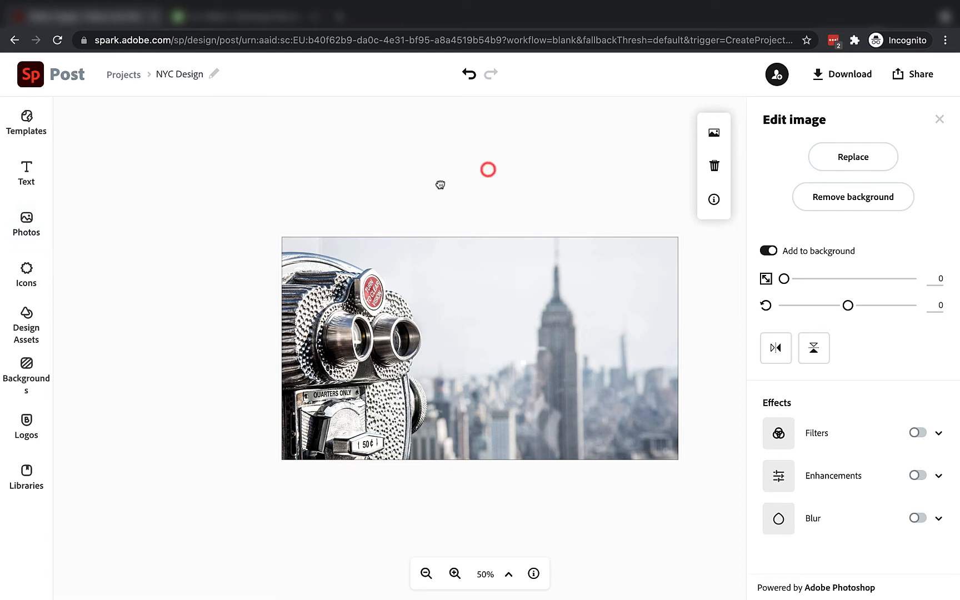
click(508, 574)
click(496, 442)
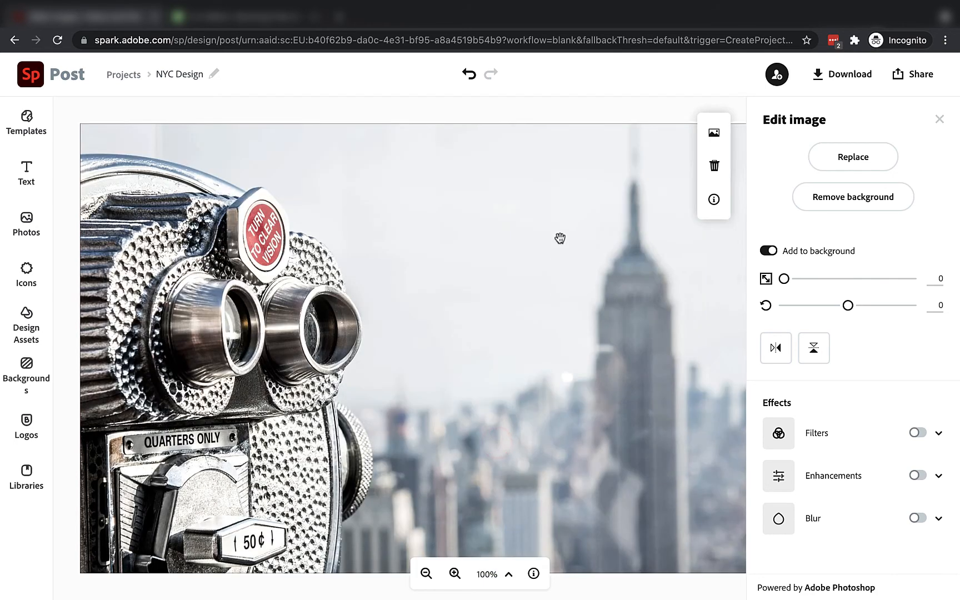
drag(560, 238, 251, 253)
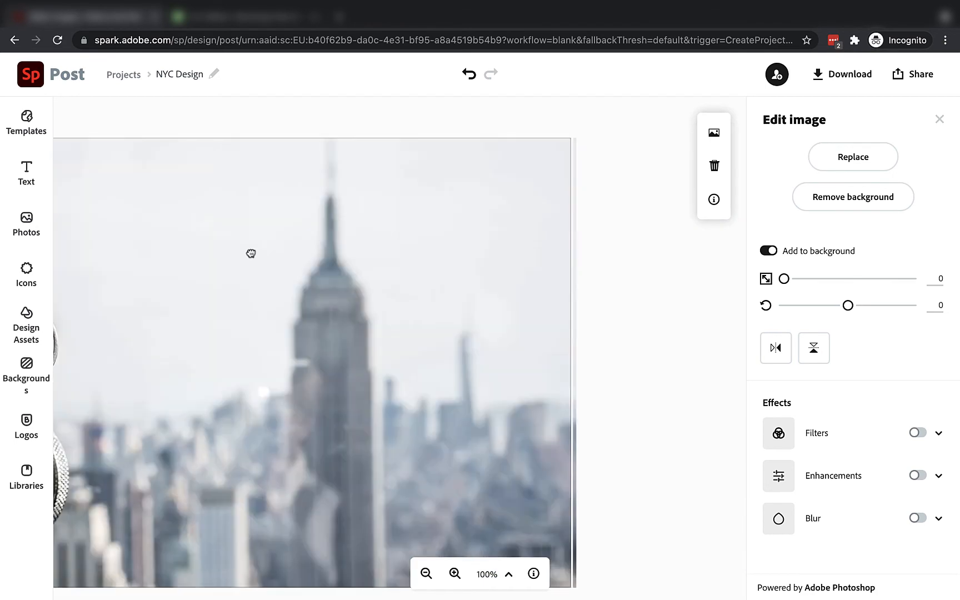
mouse_move(456, 253)
mouse_down()
mouse_move(576, 254)
mouse_move(572, 261)
mouse_up()
click(430, 578)
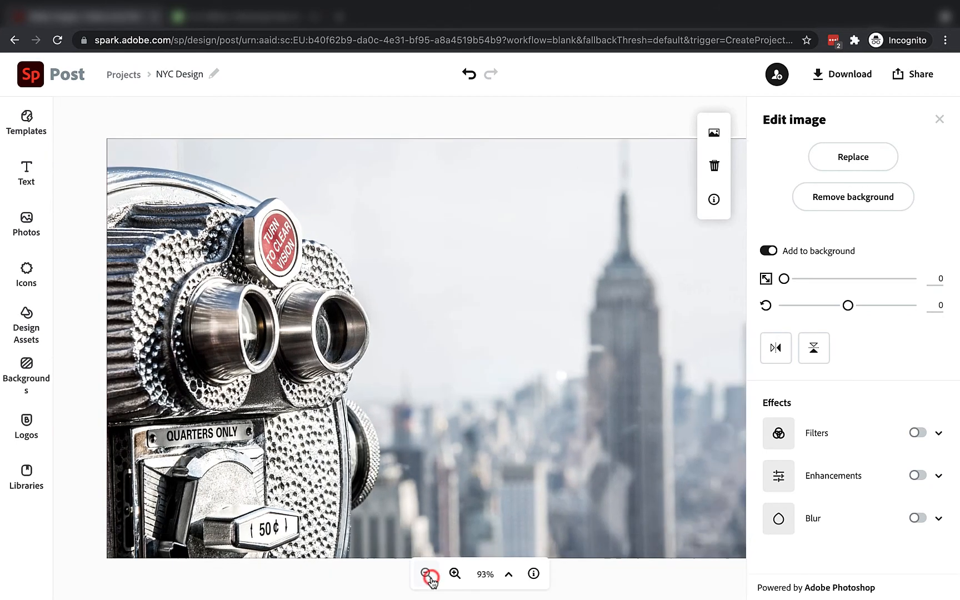
click(431, 577)
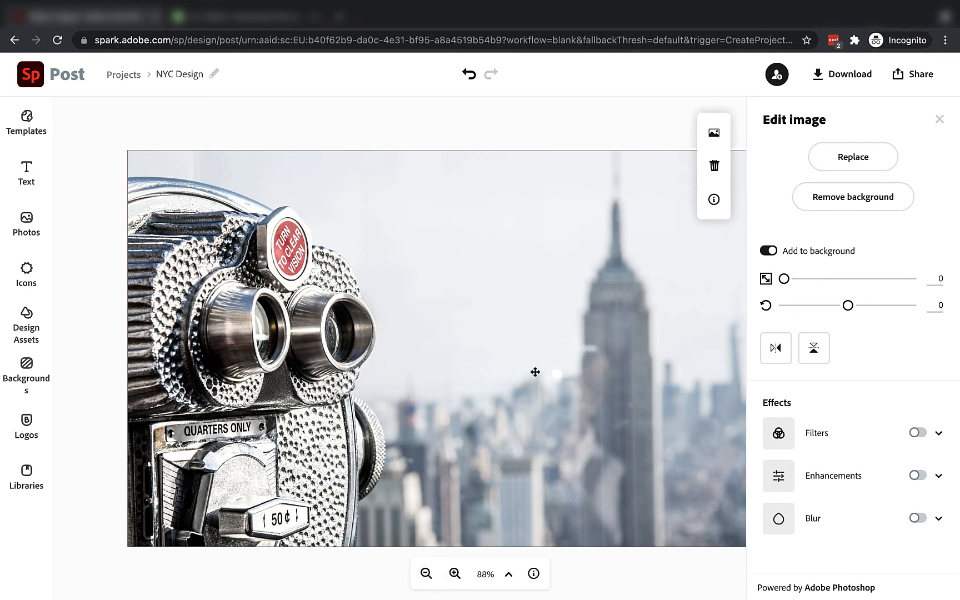
drag(573, 294, 517, 296)
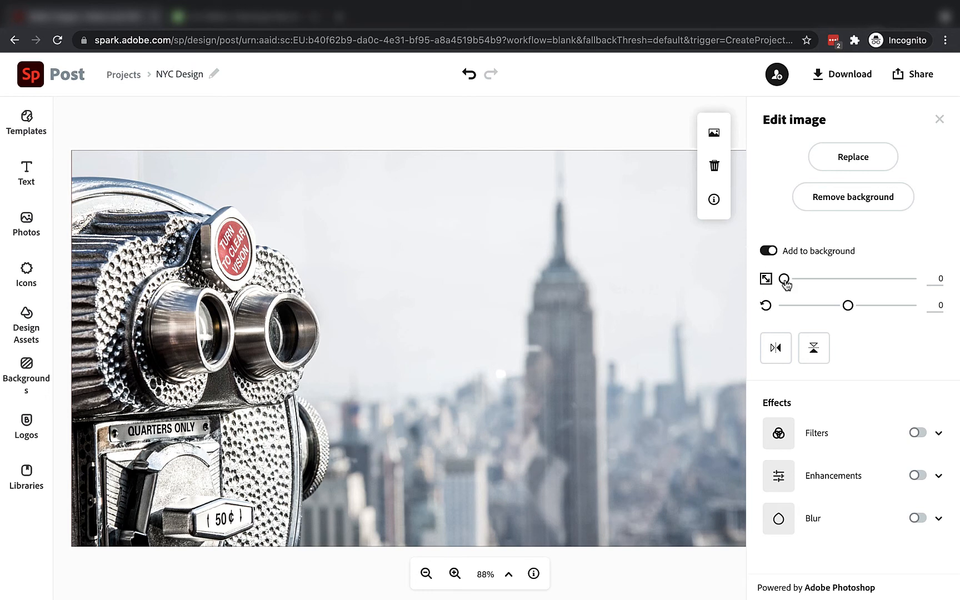
Set the background image's scale to 12 and reposition it so the Empire State Building's spire sits just right of centre.
drag(784, 279, 799, 281)
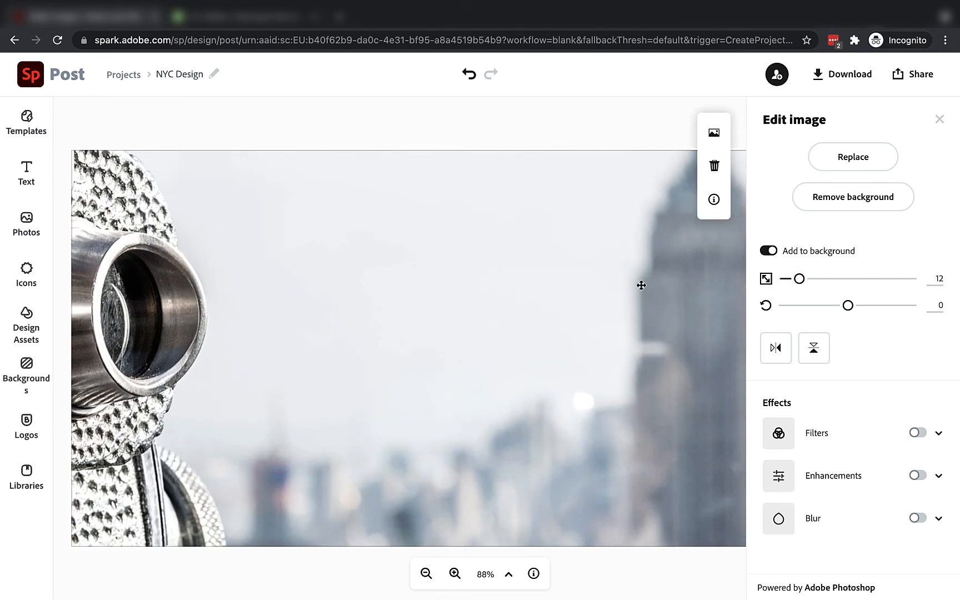
click(500, 577)
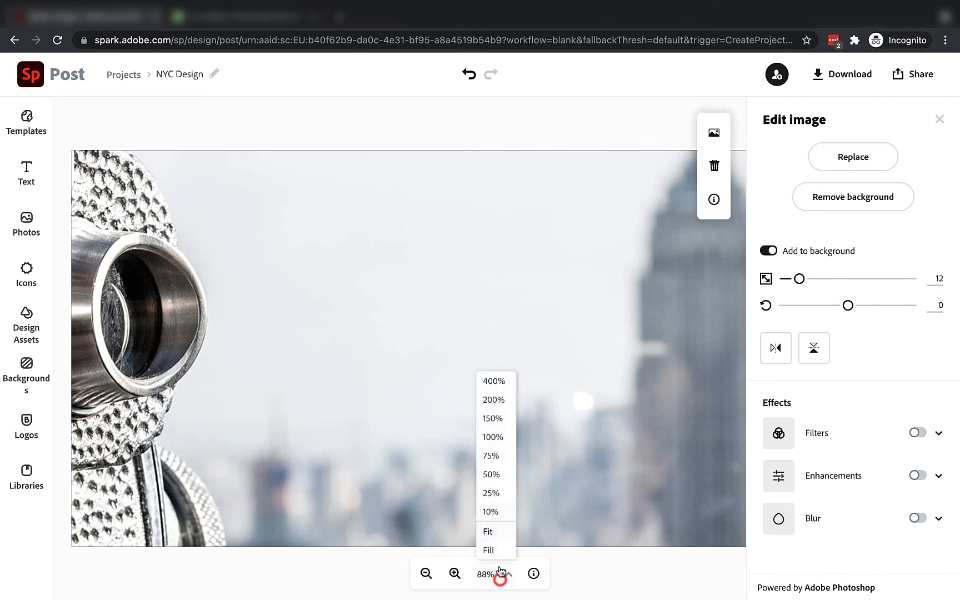
click(493, 456)
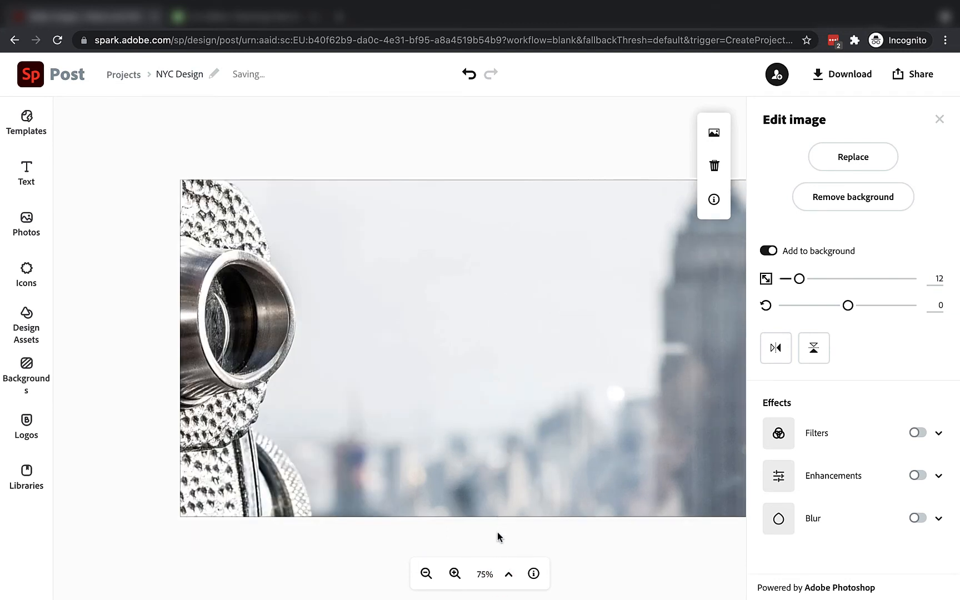
click(502, 581)
click(501, 475)
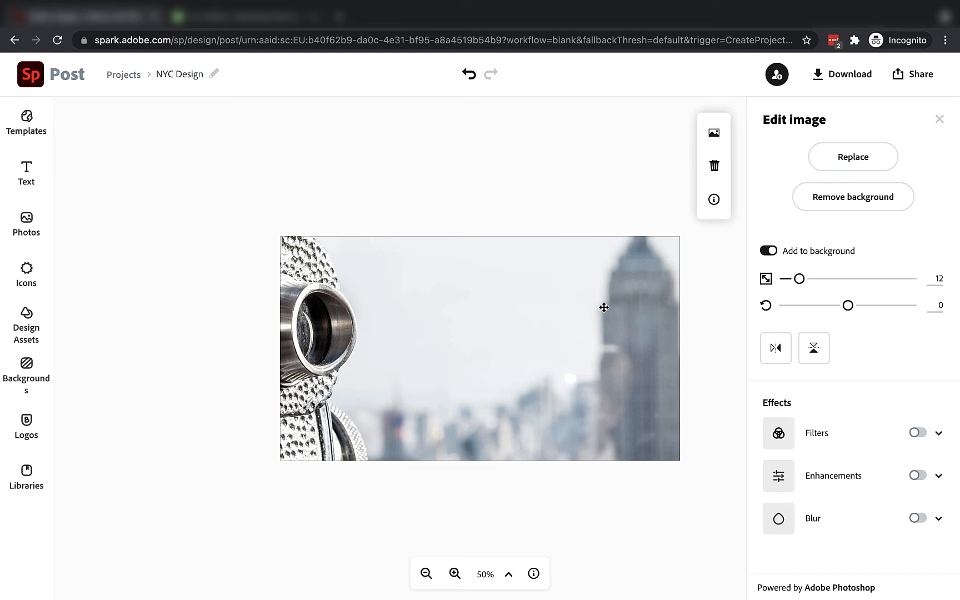
drag(604, 307, 485, 391)
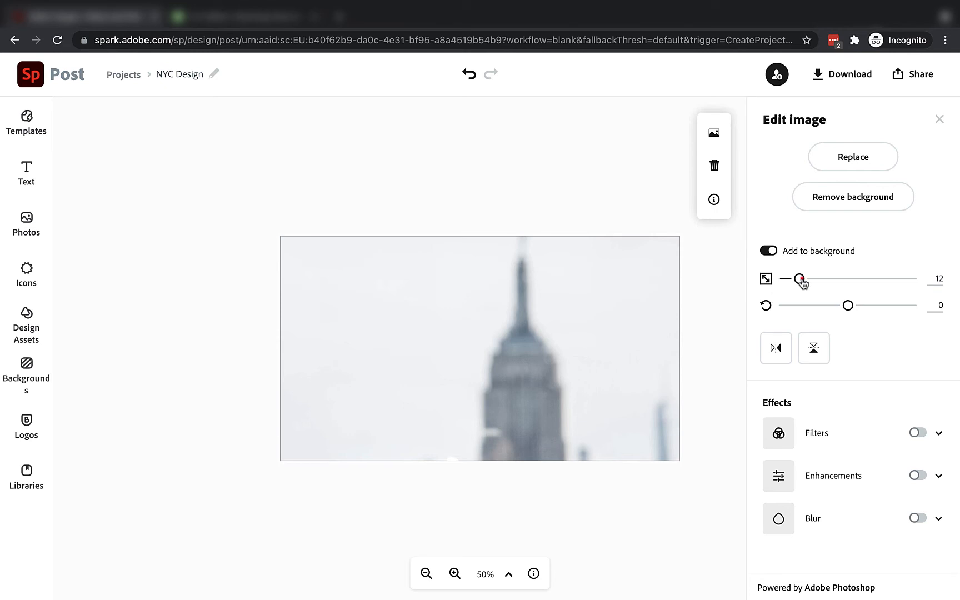
Reset the background image's scale to 0, and try flipping it horizontally and vertically, restoring the original orientation each time.
drag(799, 278, 771, 285)
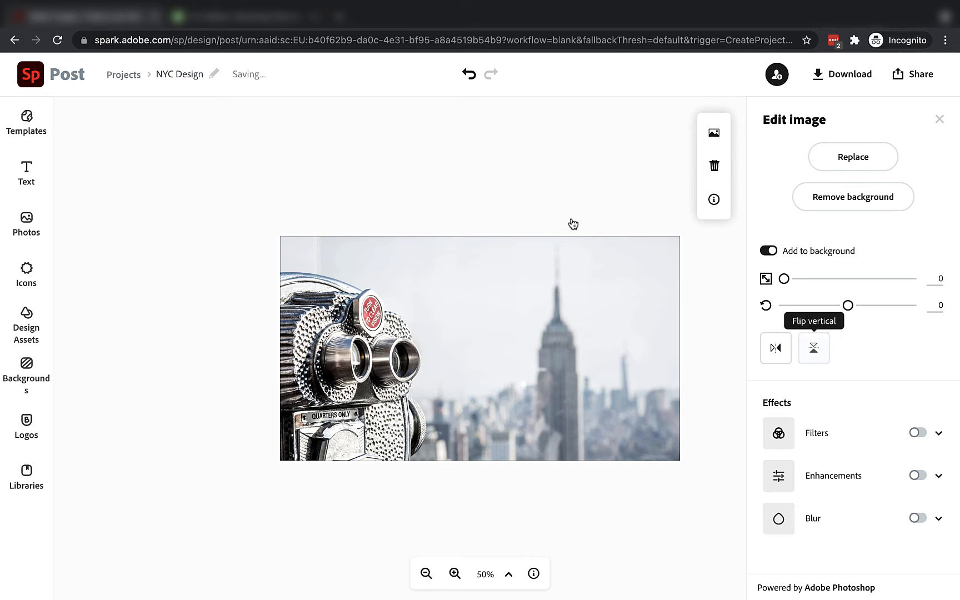
click(777, 351)
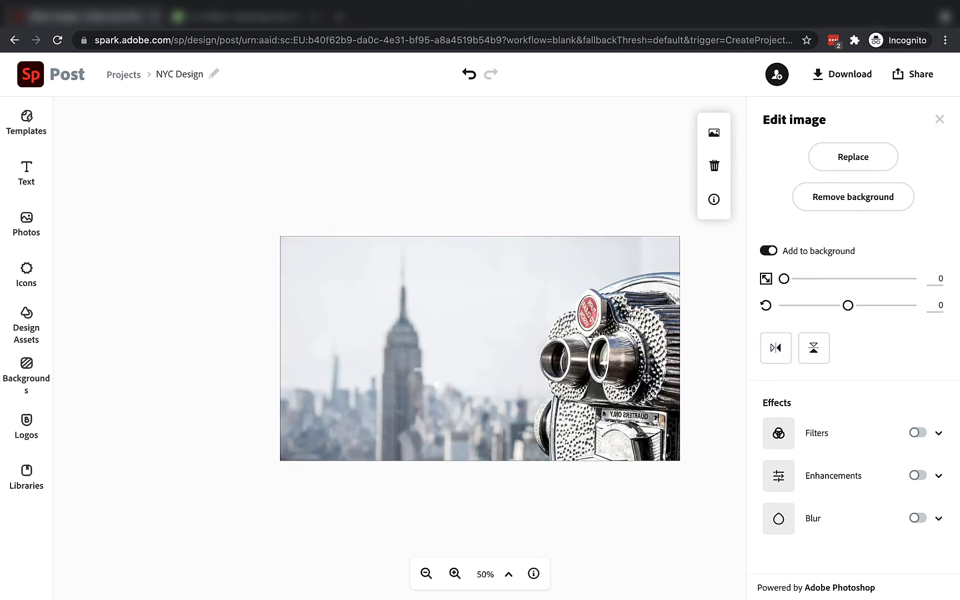
click(773, 350)
click(813, 350)
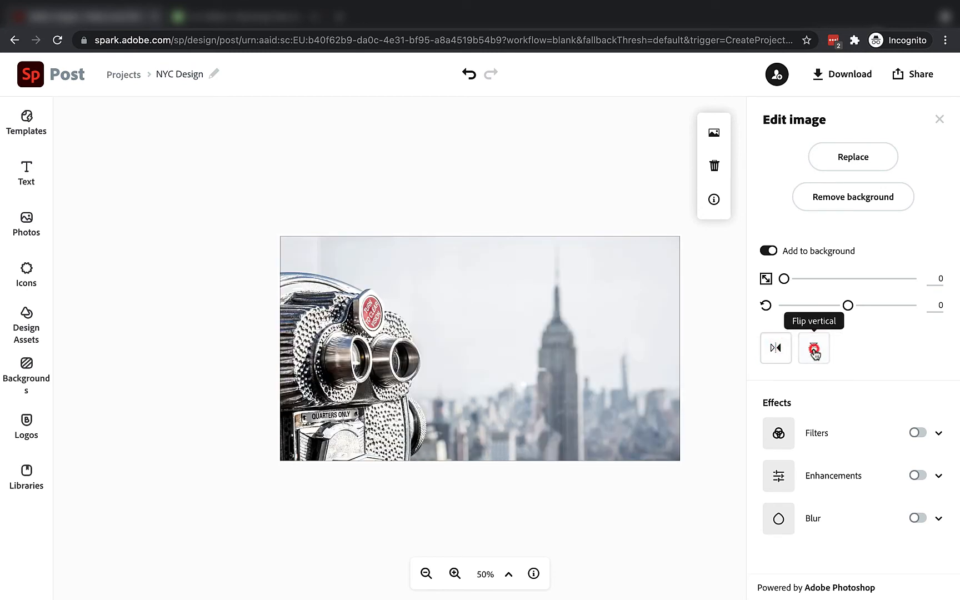
click(814, 352)
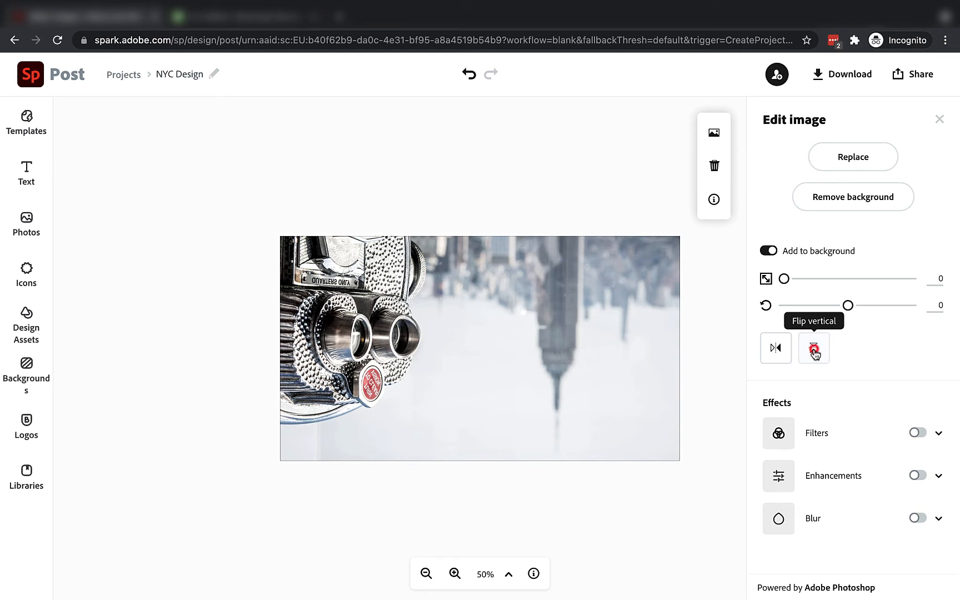
Try rotating the background image to -29, and return its rotation and scale to 0.
mouse_move(851, 309)
mouse_down()
mouse_move(870, 308)
mouse_move(837, 308)
mouse_up()
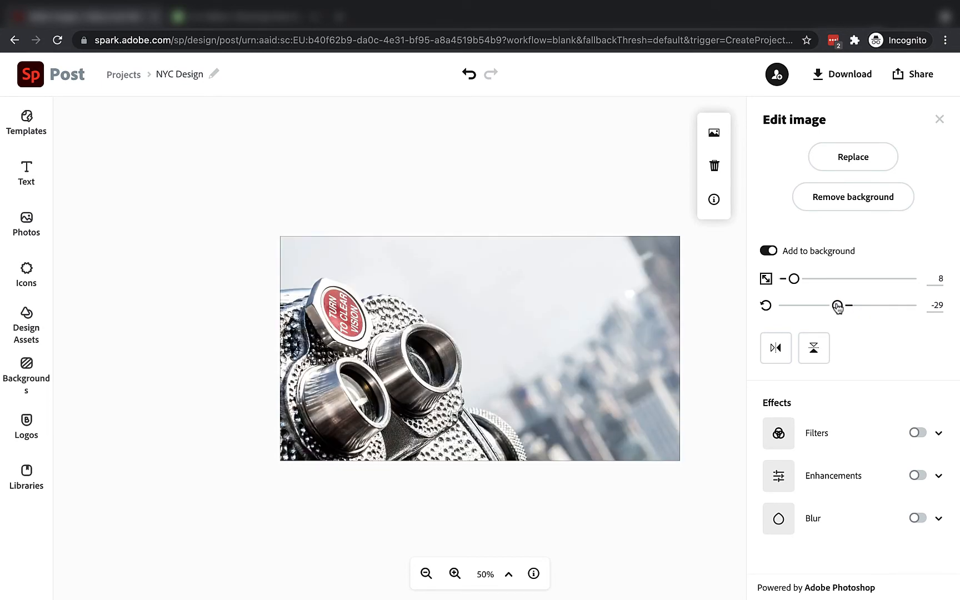
click(936, 305)
text(0)
key(Return)
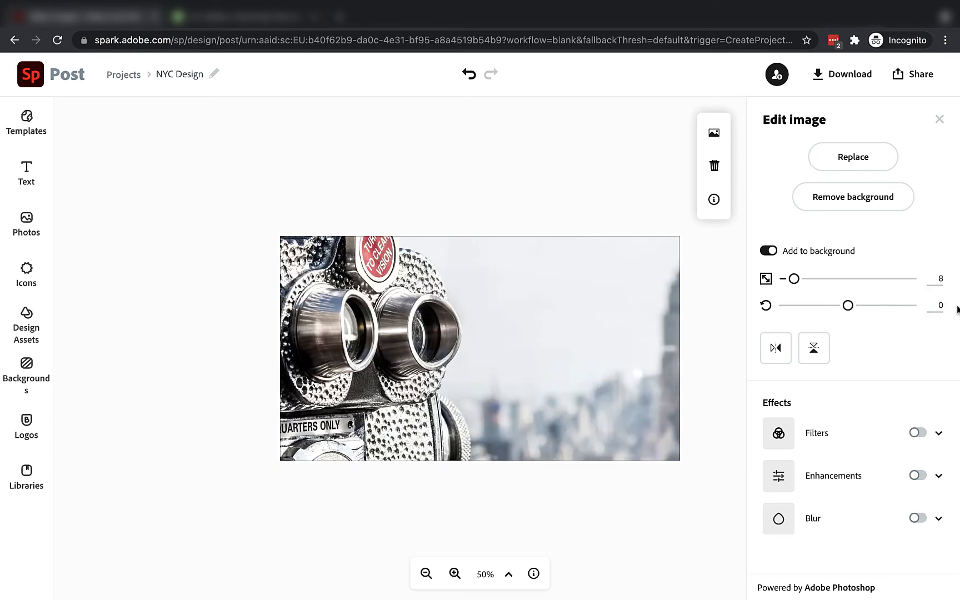
click(795, 282)
drag(796, 279, 747, 281)
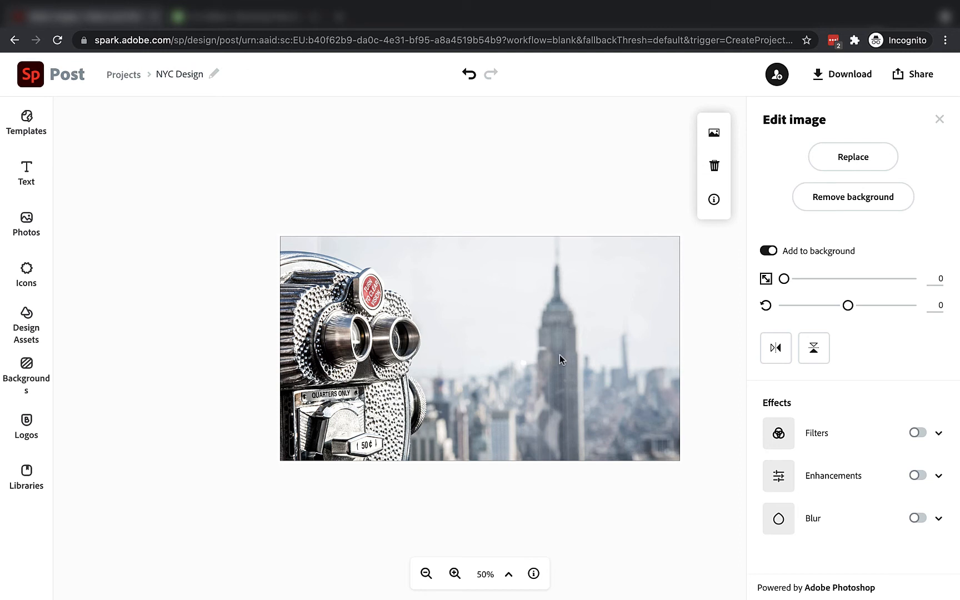
Turn on filters for the background image and apply the Grayscale filter.
click(939, 434)
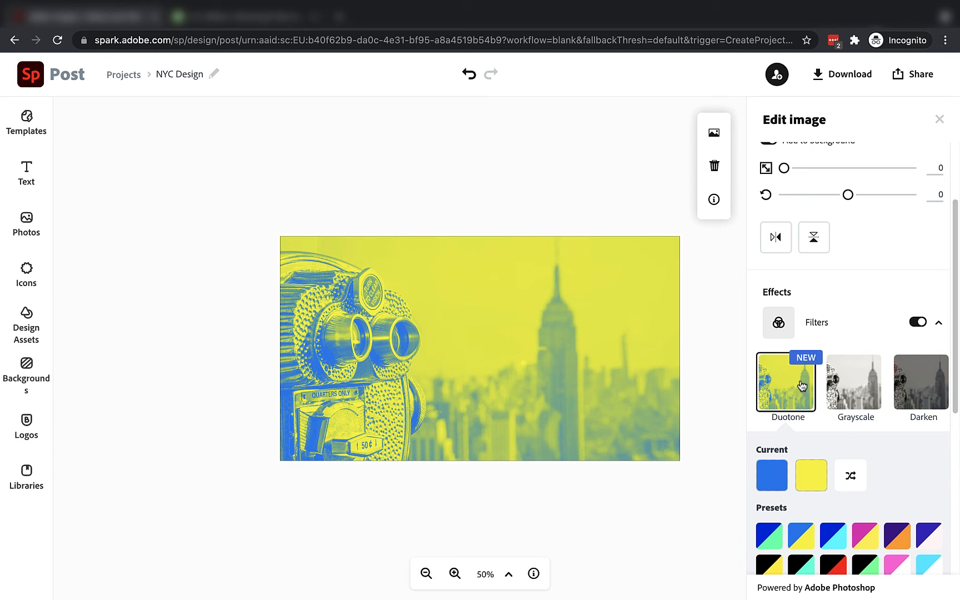
click(850, 387)
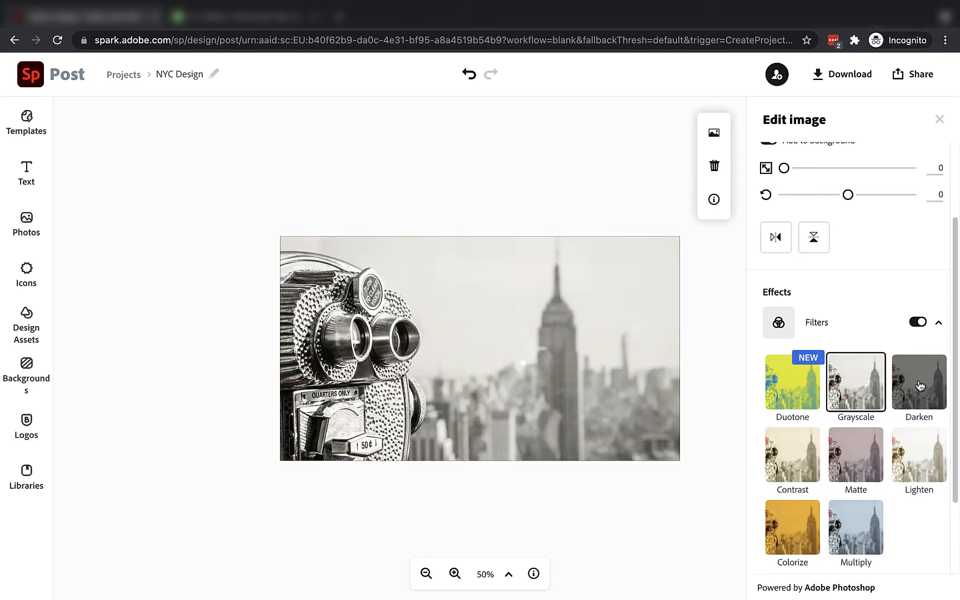
Try several shuffled variations of the Darken and Lighten filters on the background image, and return to Grayscale.
click(919, 385)
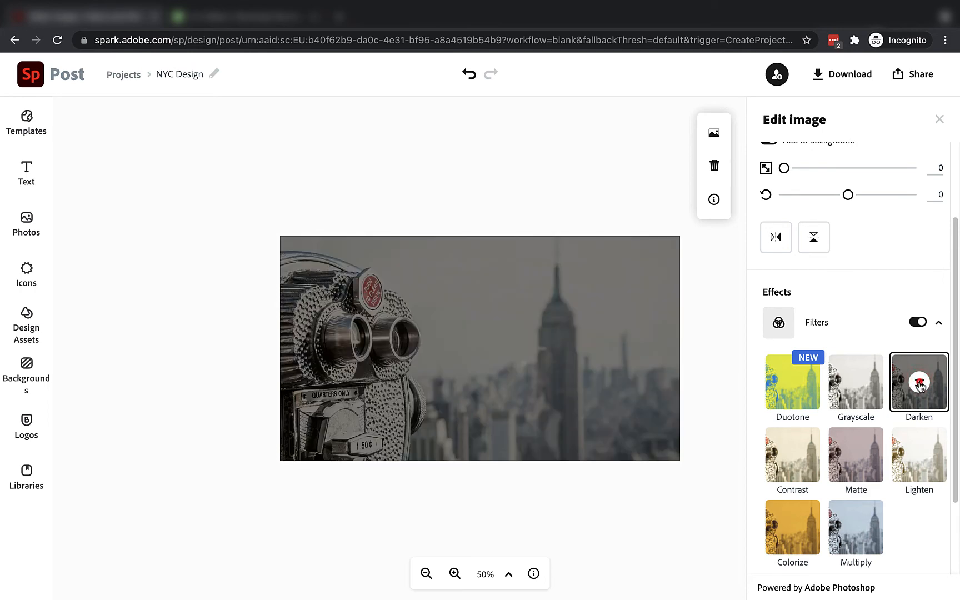
click(919, 383)
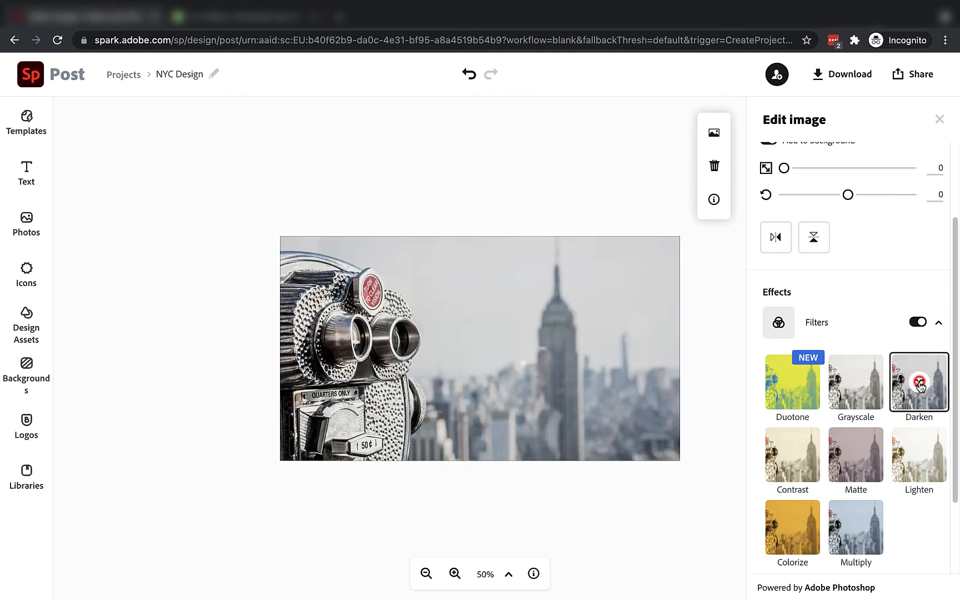
click(919, 385)
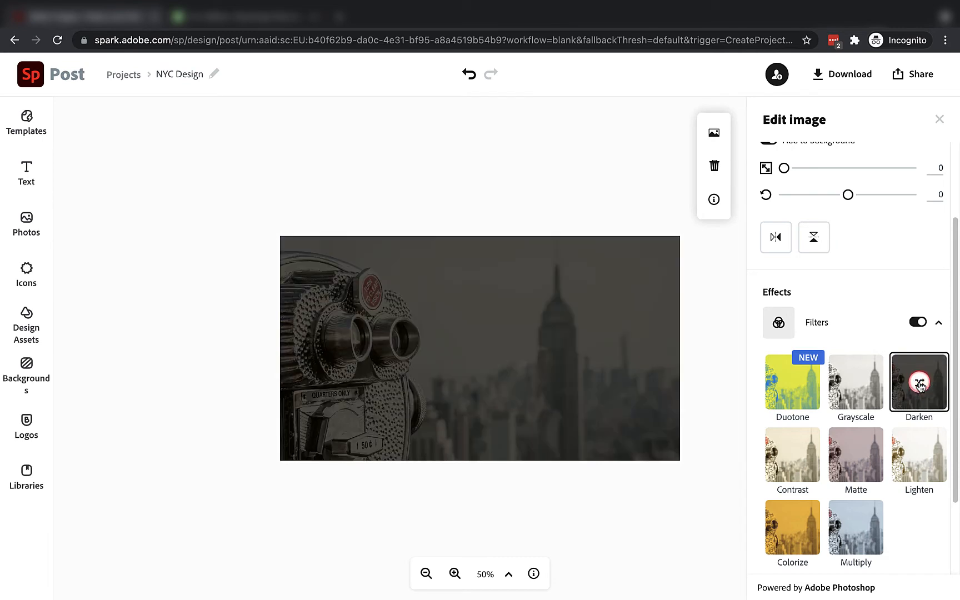
click(922, 455)
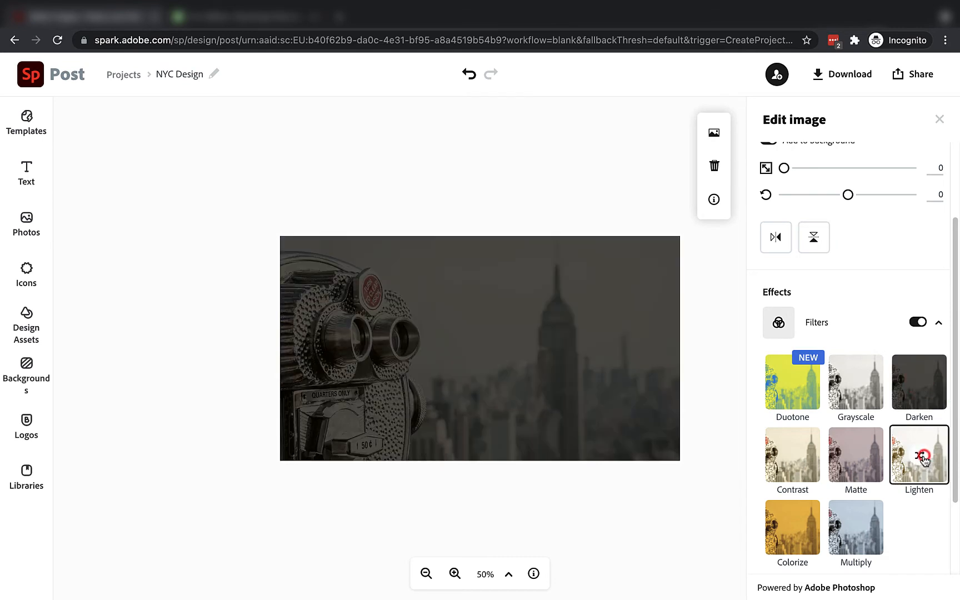
click(922, 457)
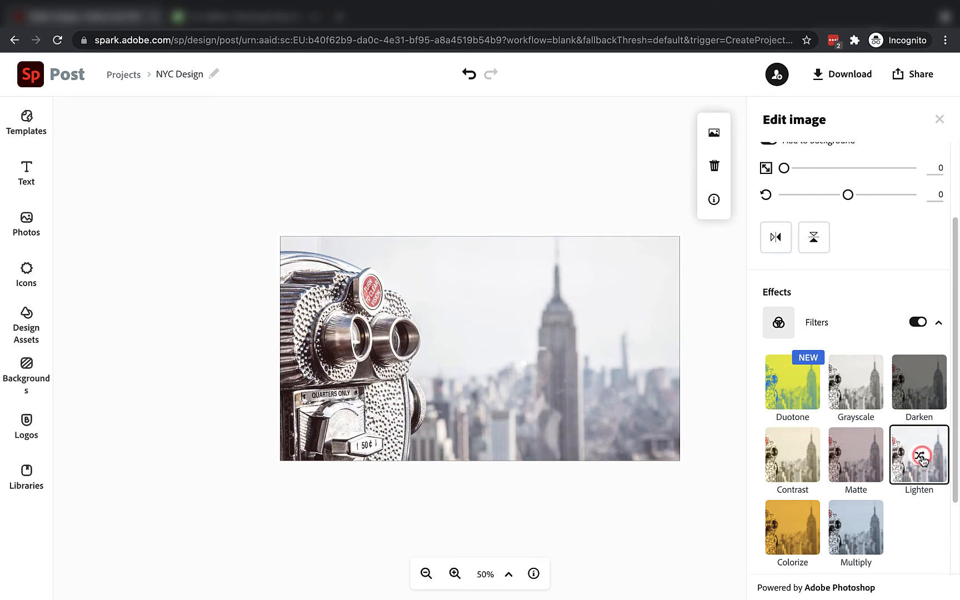
click(922, 456)
click(921, 457)
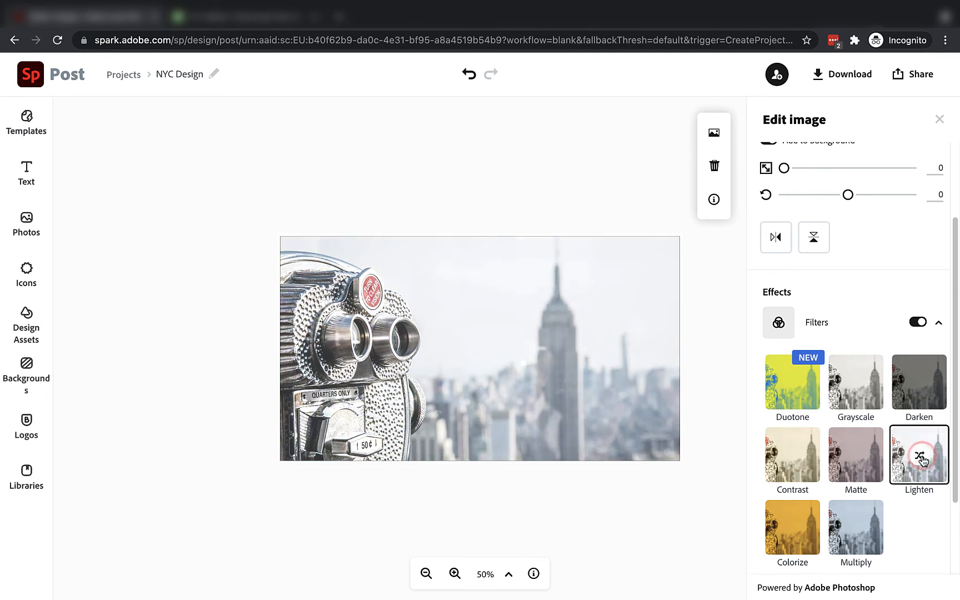
click(861, 390)
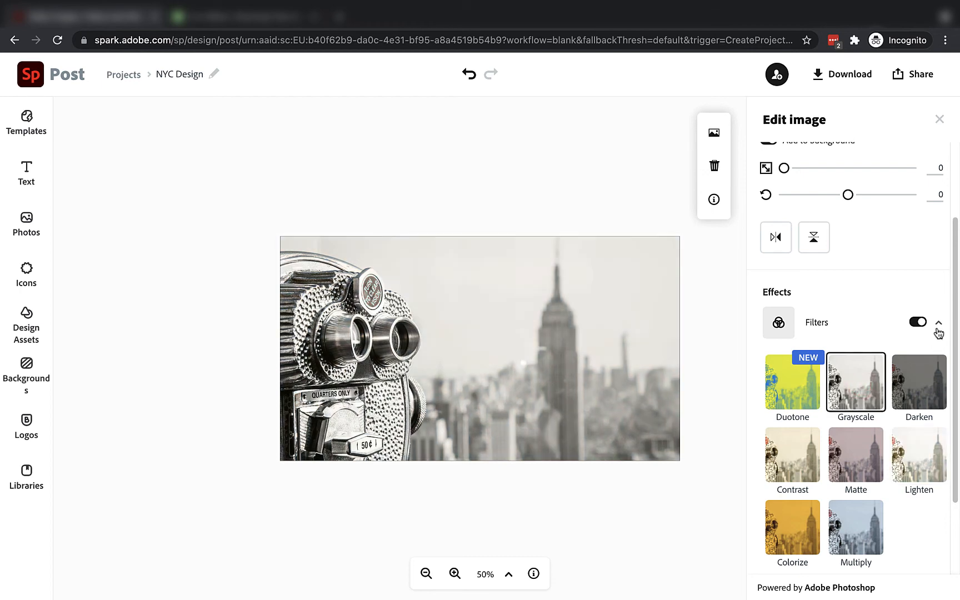
Enhance the background image with brightness -32, saturation -29 and contrast -81.
click(938, 326)
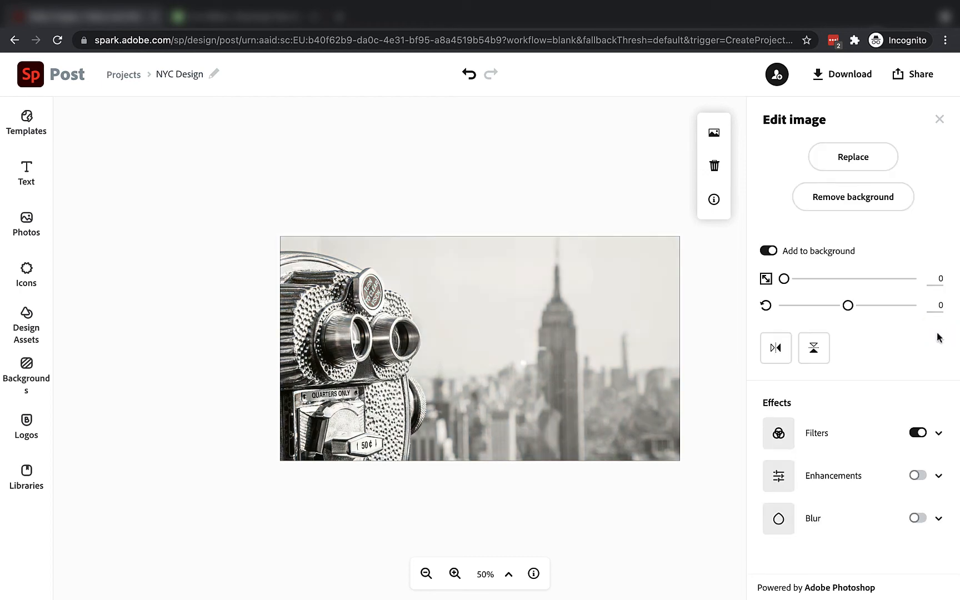
click(938, 476)
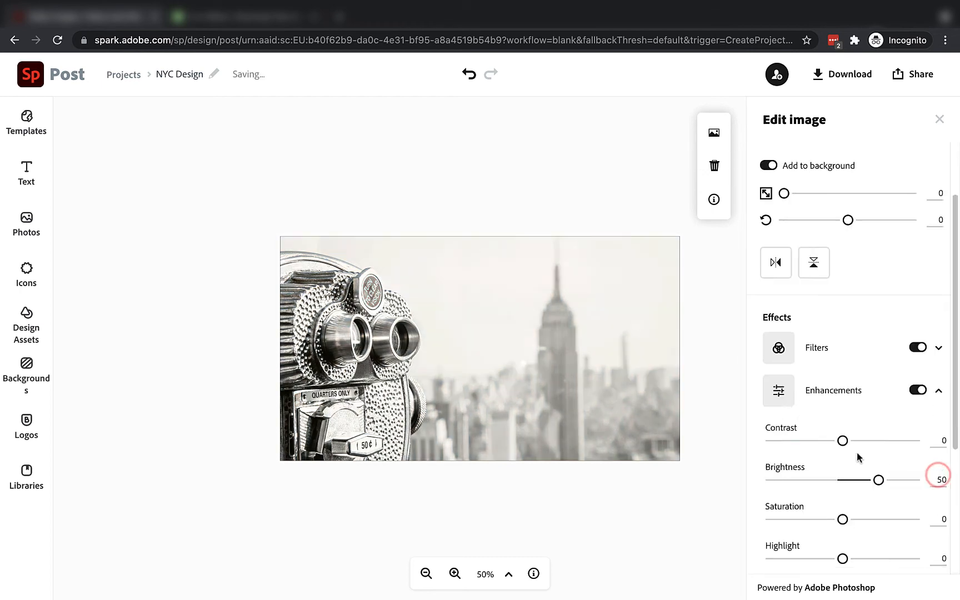
scroll(856, 452, down, 2)
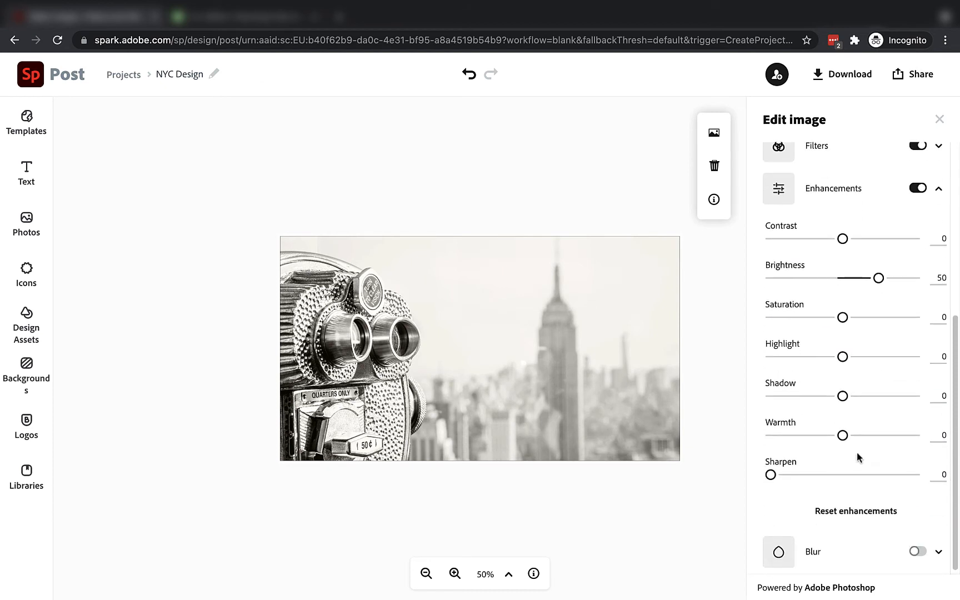
drag(878, 278, 820, 281)
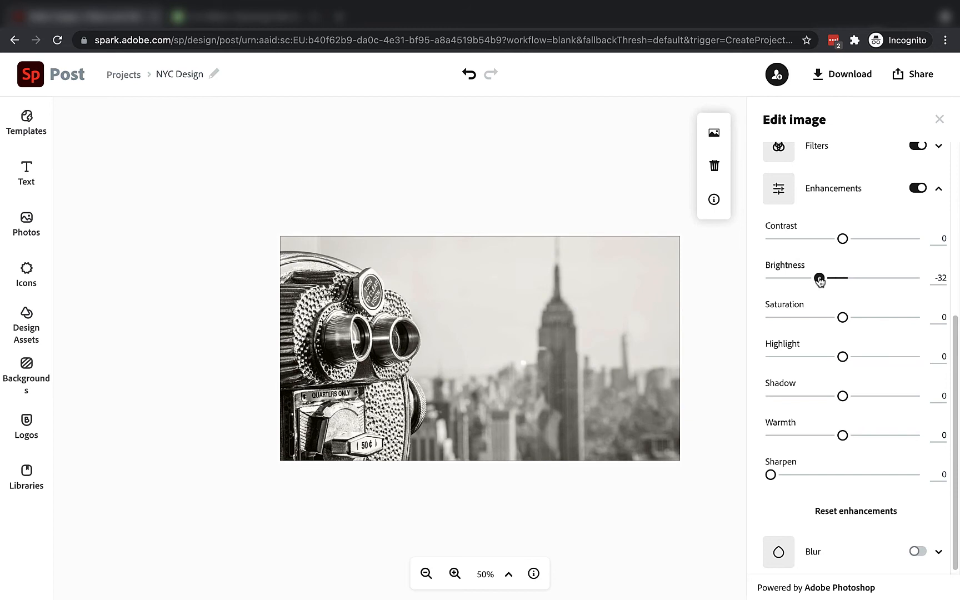
drag(843, 319, 822, 321)
drag(842, 241, 785, 242)
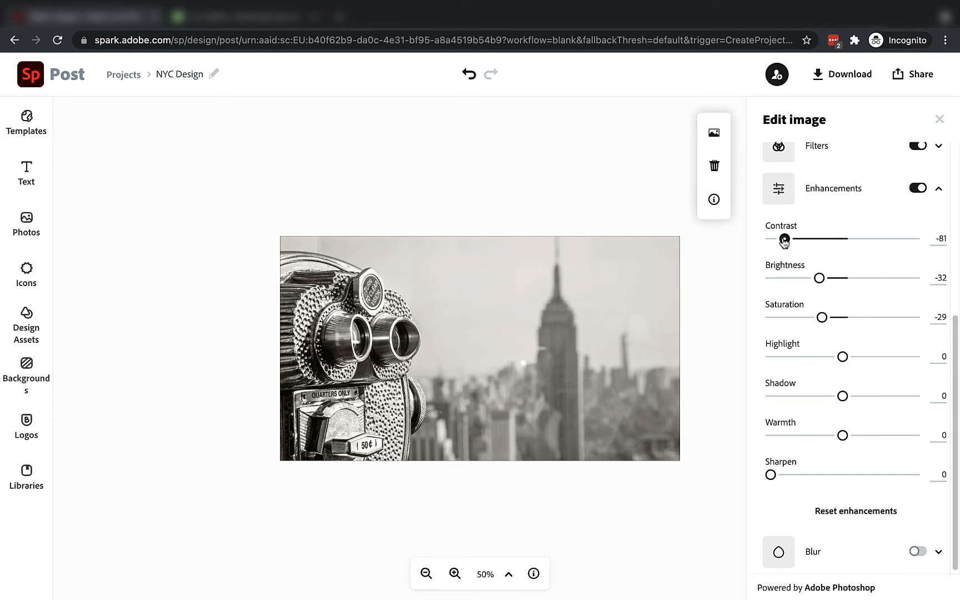
click(936, 189)
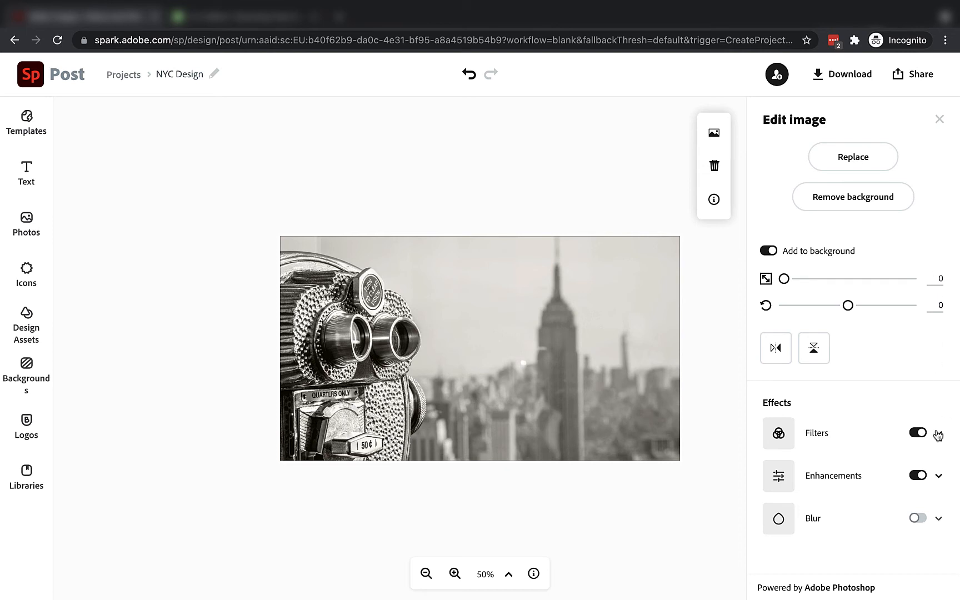
Try the Blur effect on the background image, reducing it to 1, and switch the effect off.
click(938, 523)
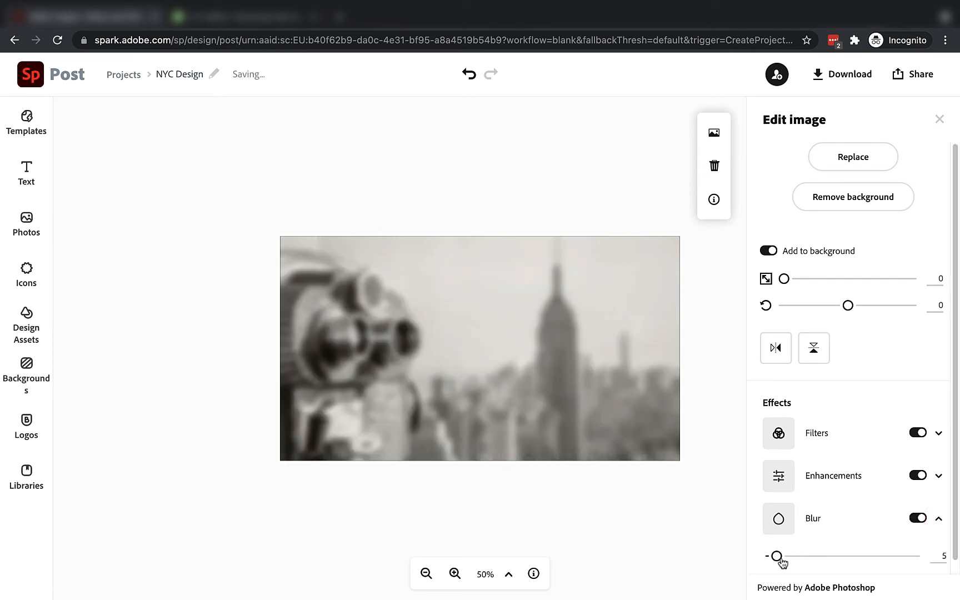
drag(840, 561, 765, 561)
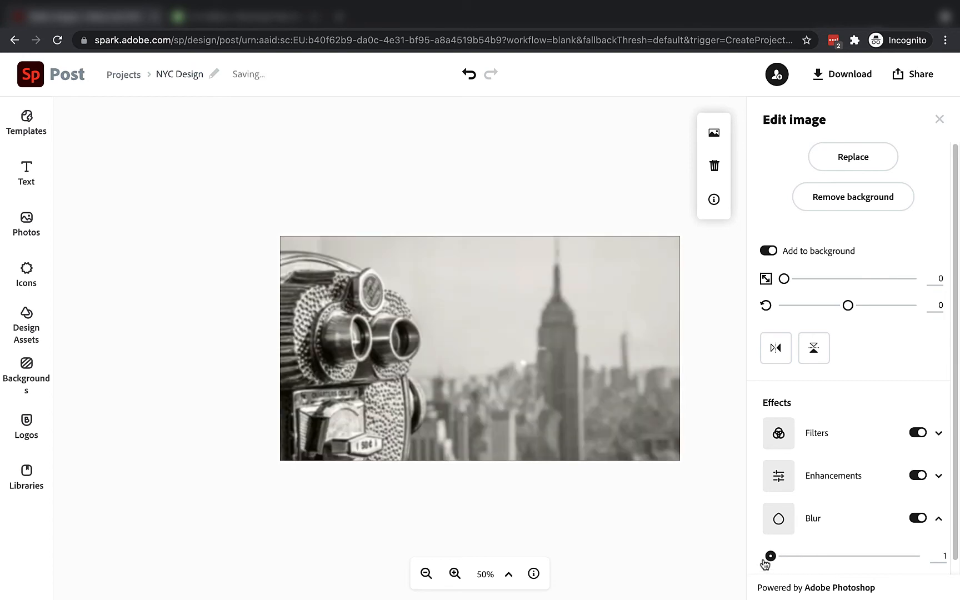
click(916, 518)
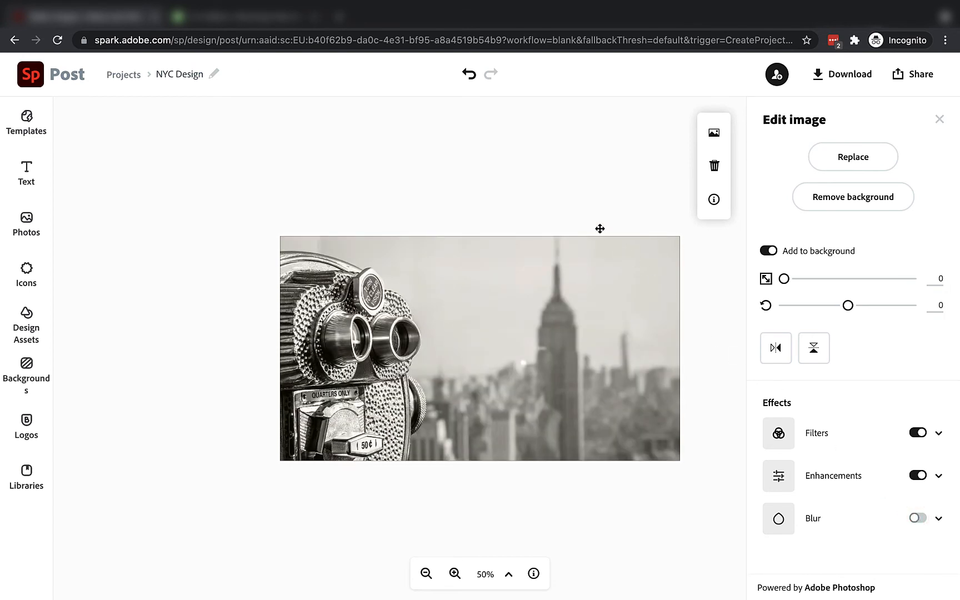
Add the "Young. Wild. Free." text template to the design.
click(545, 158)
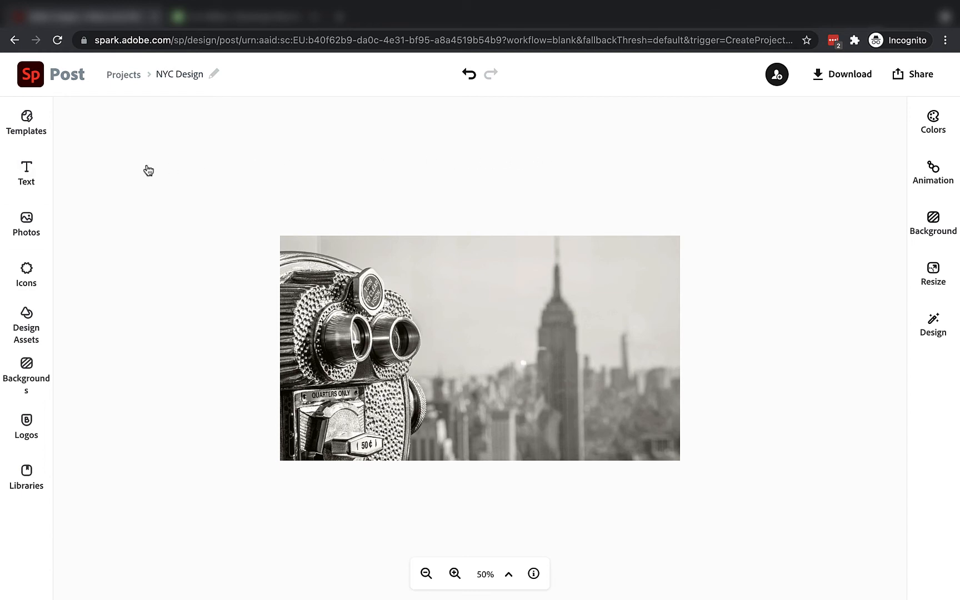
click(34, 174)
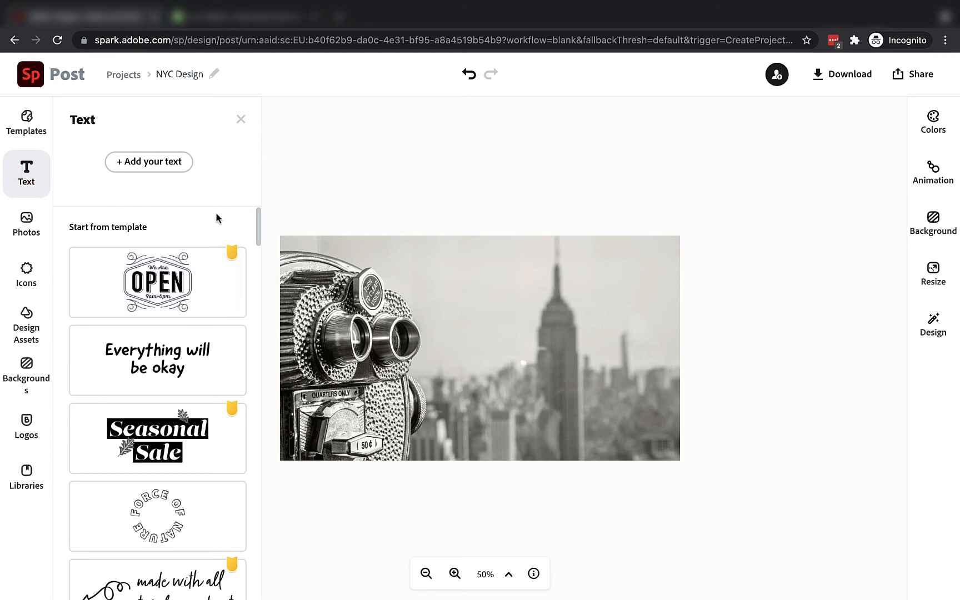
mouse_move(258, 227)
mouse_down()
mouse_move(252, 332)
mouse_move(267, 432)
mouse_move(259, 491)
mouse_up()
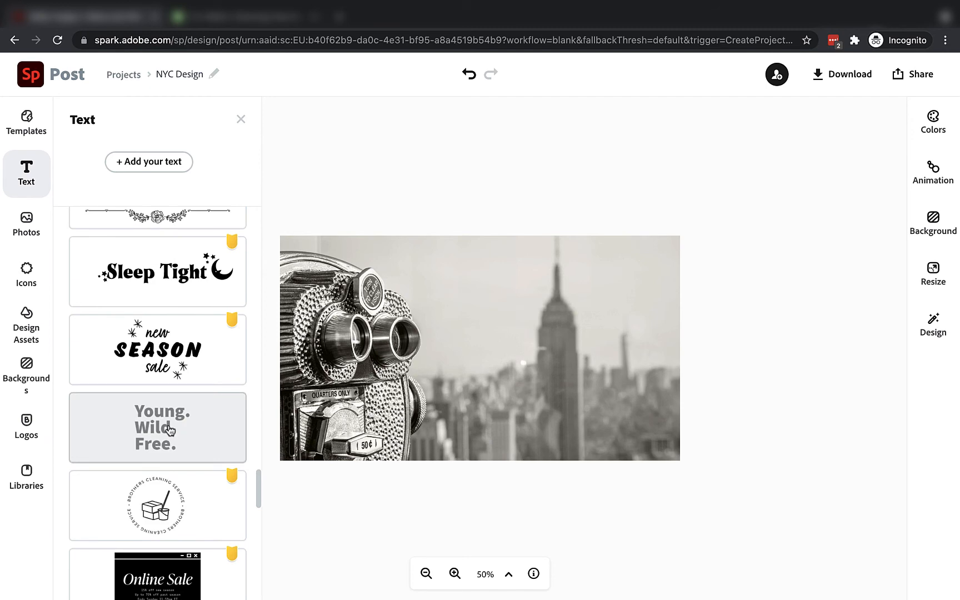
click(170, 430)
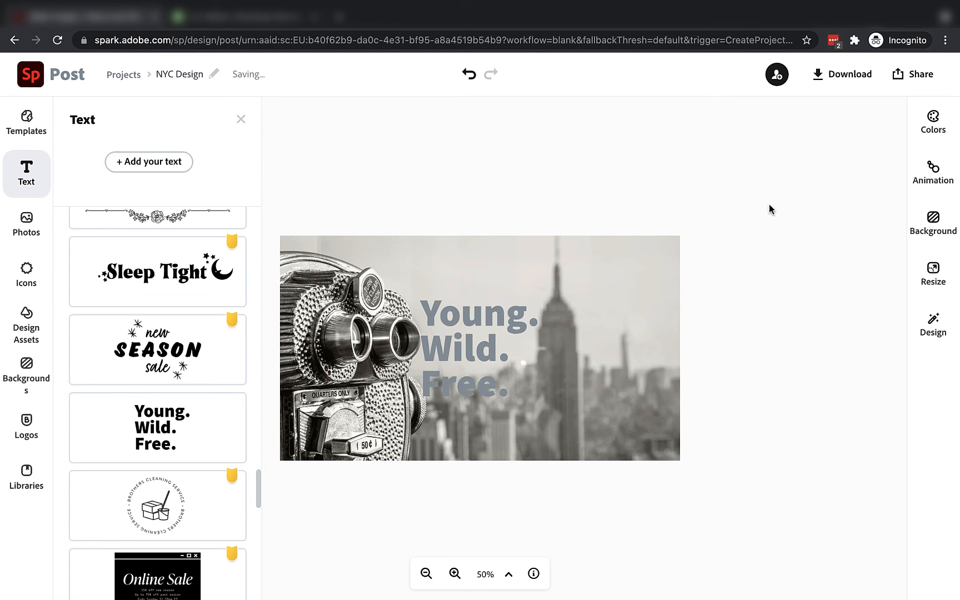
click(929, 125)
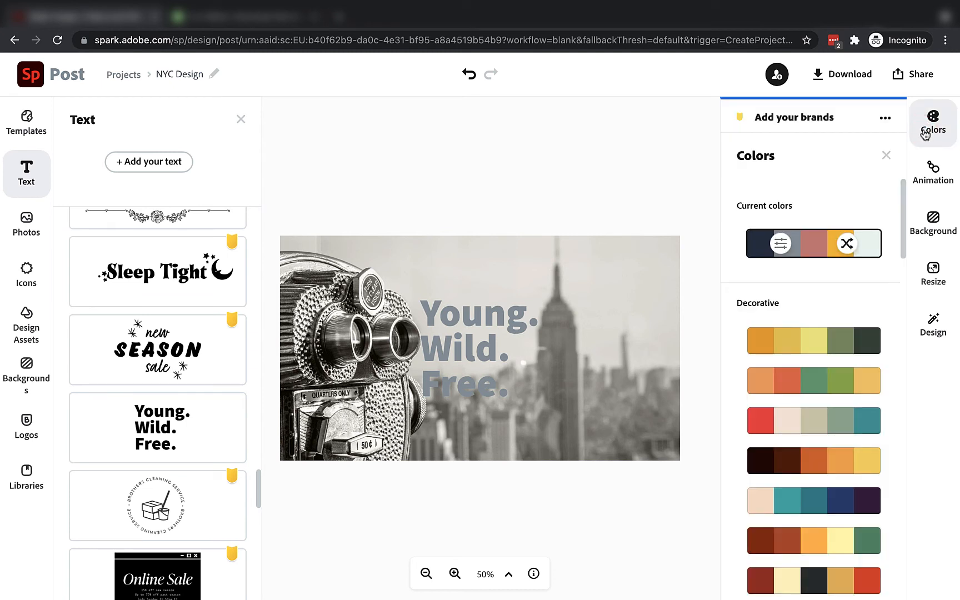
click(930, 132)
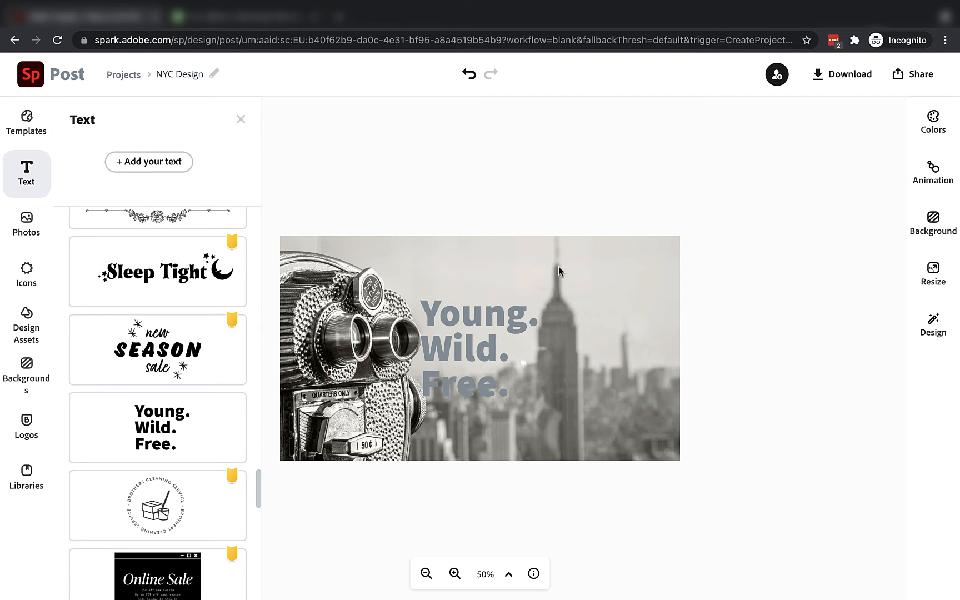
Move the "Young. Wild. Free." text over the Empire State Building and enlarge it to a font size of about 237.
click(465, 320)
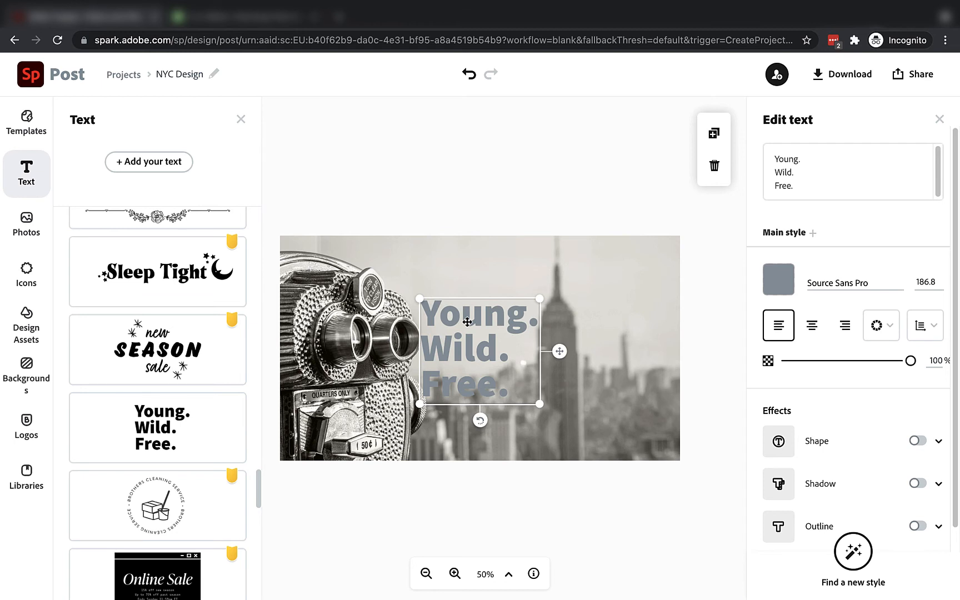
drag(451, 336, 552, 317)
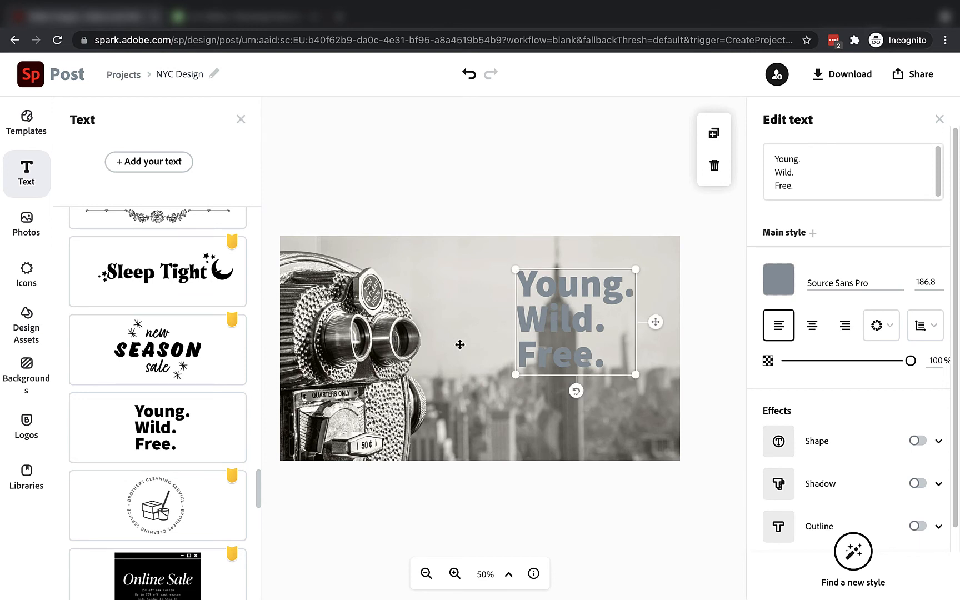
drag(561, 319, 542, 348)
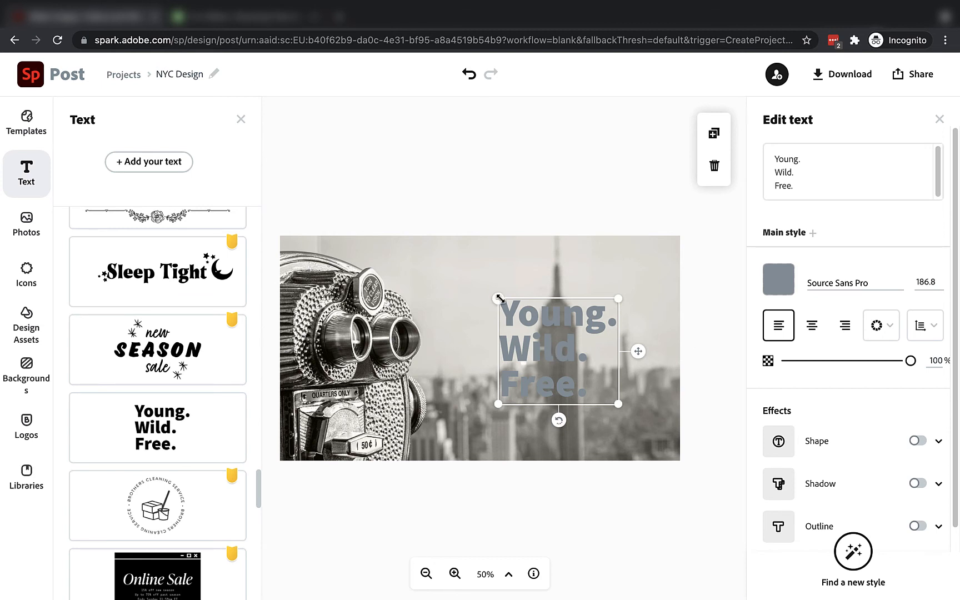
drag(499, 298, 463, 275)
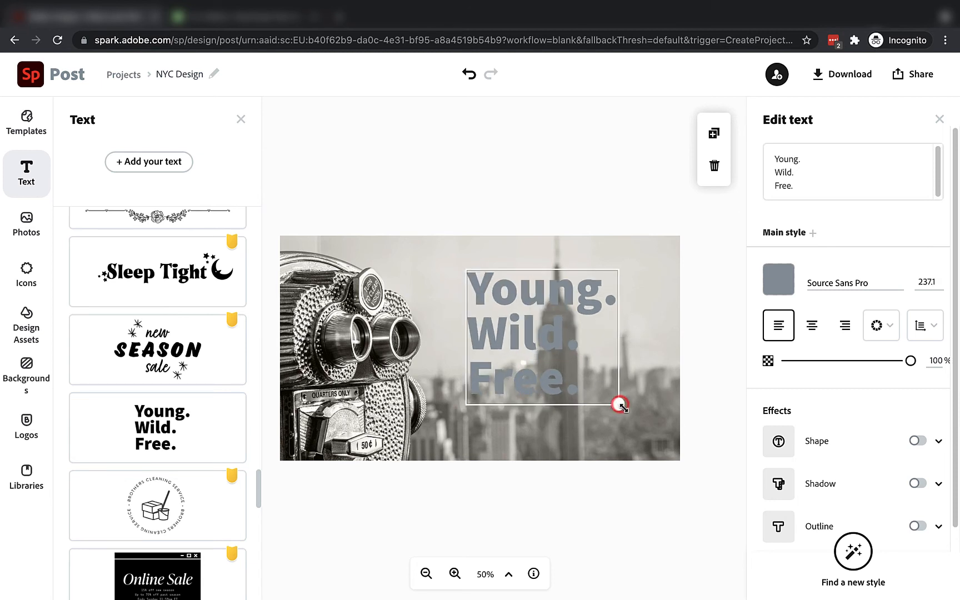
Enlarge the "Young. Wild. Free." text to a font size of about 253 and move it slightly lower over the skyline.
drag(620, 405, 629, 413)
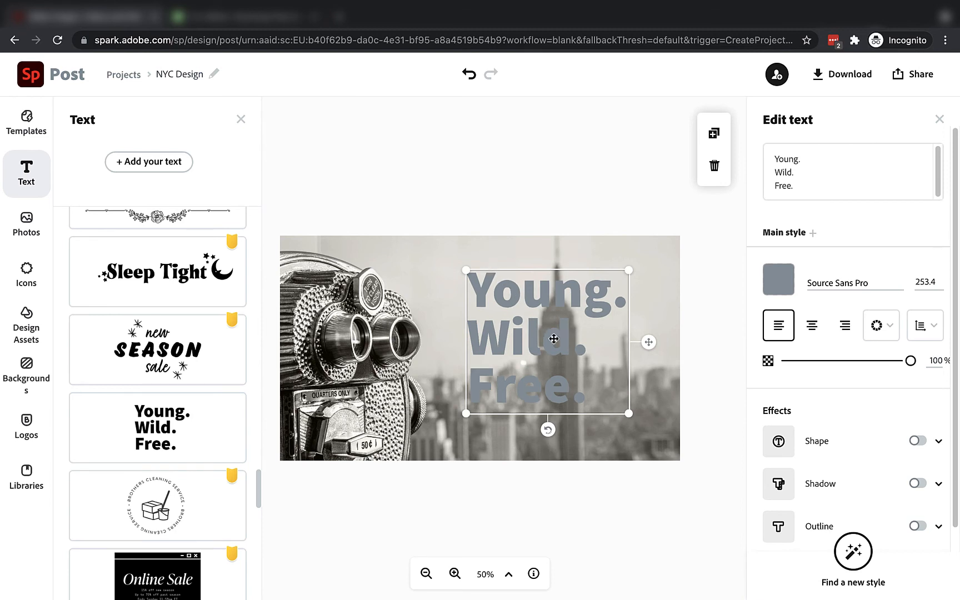
drag(535, 338, 533, 345)
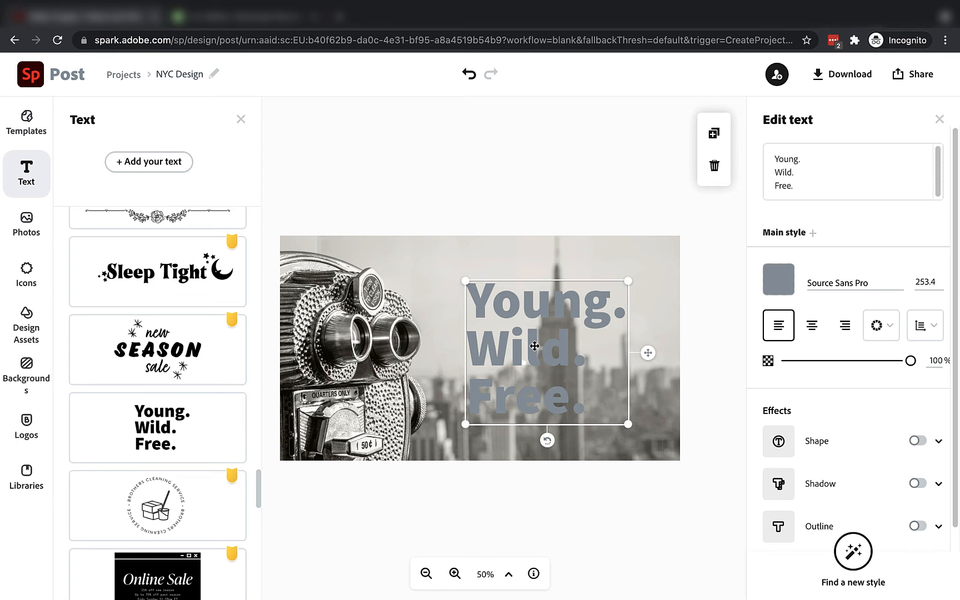
Try duplicating the "Young. Wild. Free." text and moving the copy toward the binoculars, and delete the copy.
click(714, 134)
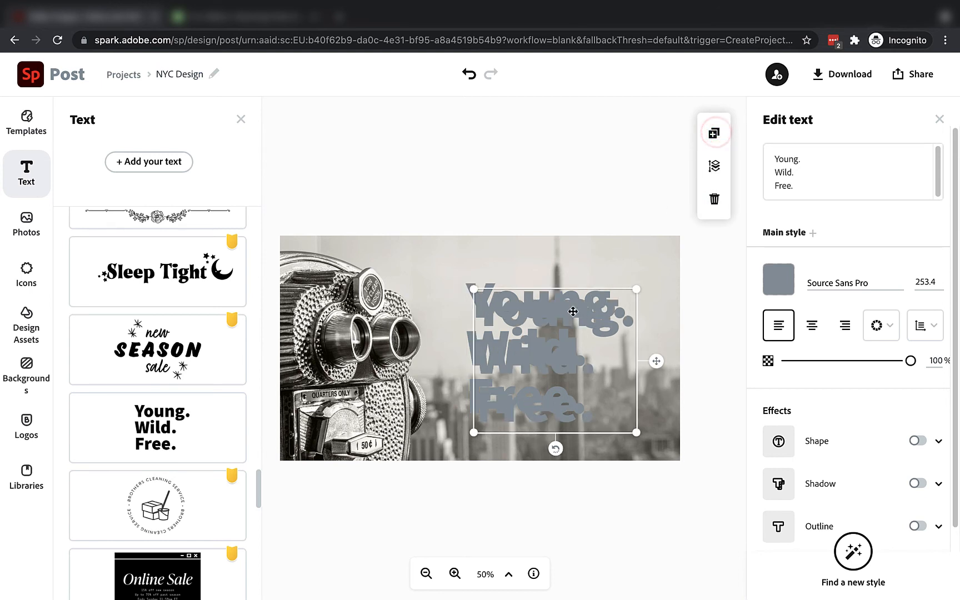
drag(572, 311, 447, 311)
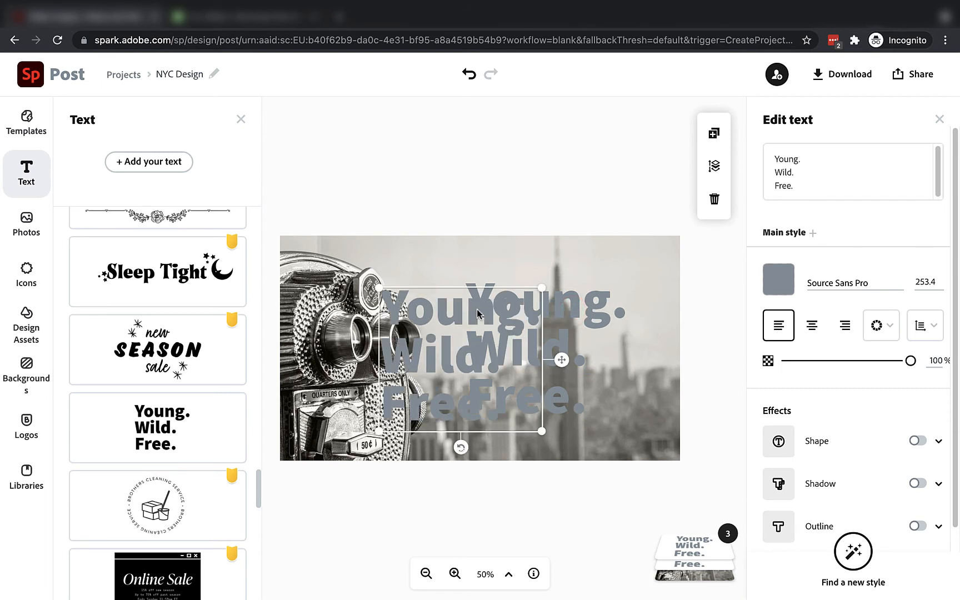
click(714, 201)
Delete the remaining "Young. Wild. Free." text and add a new plain text reading "NEW YORK CITY".
click(575, 304)
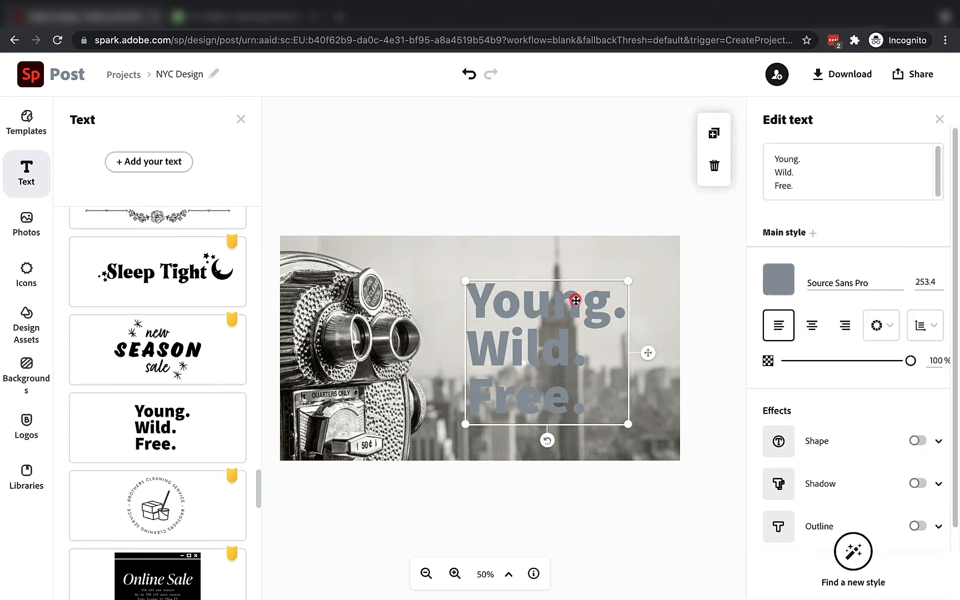
click(713, 169)
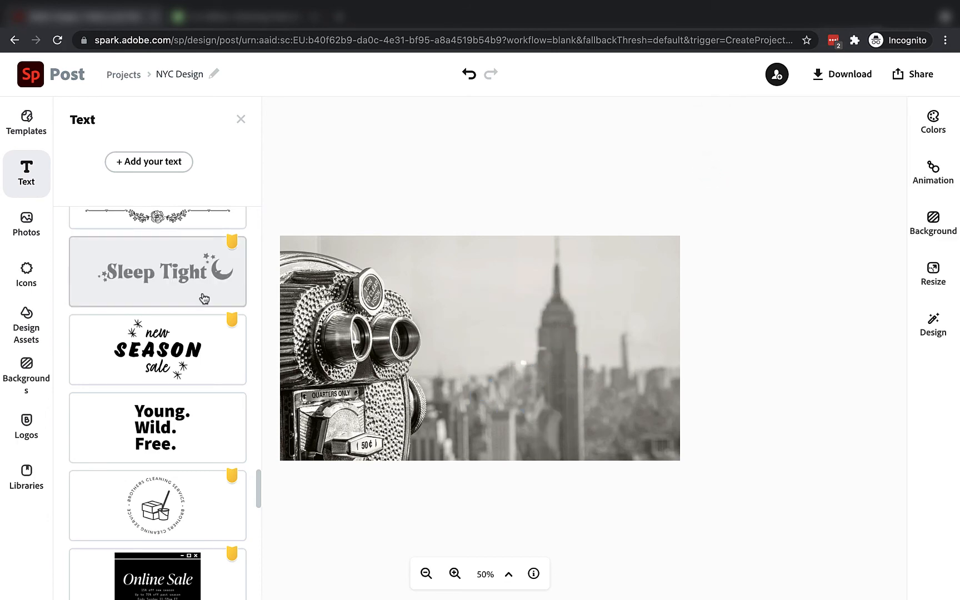
scroll(197, 289, up, 10)
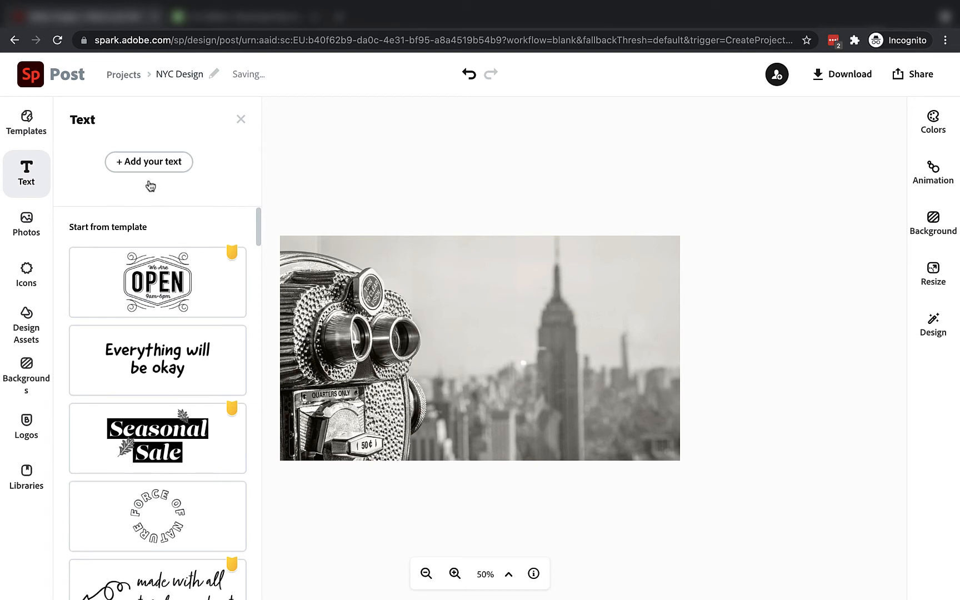
click(143, 162)
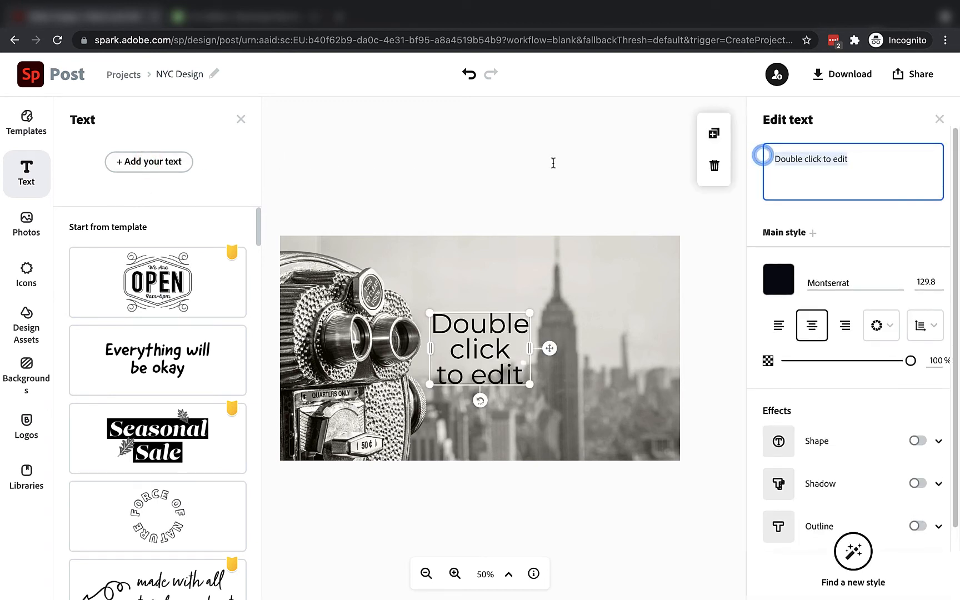
drag(867, 161, 770, 161)
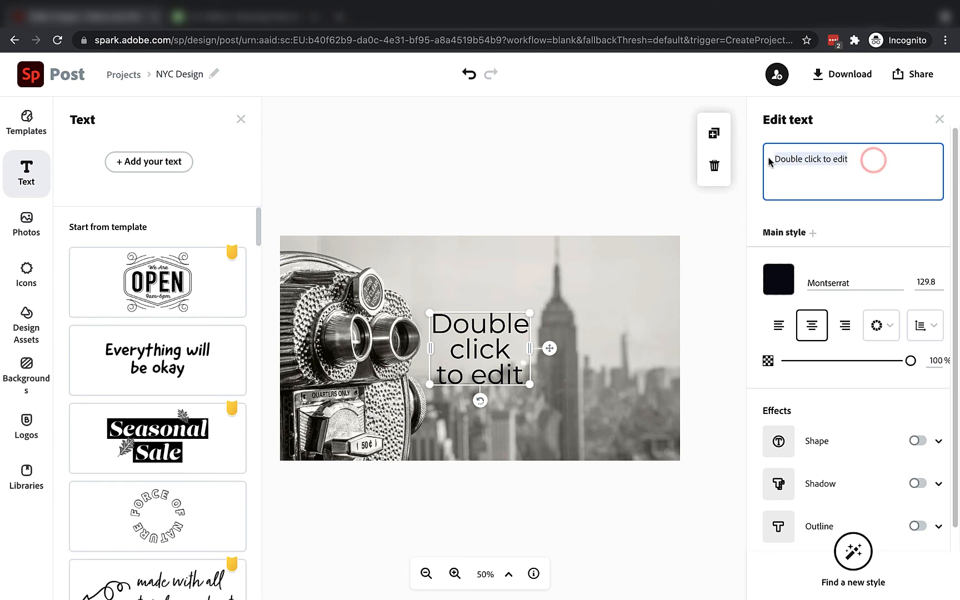
text(NEW YORK)
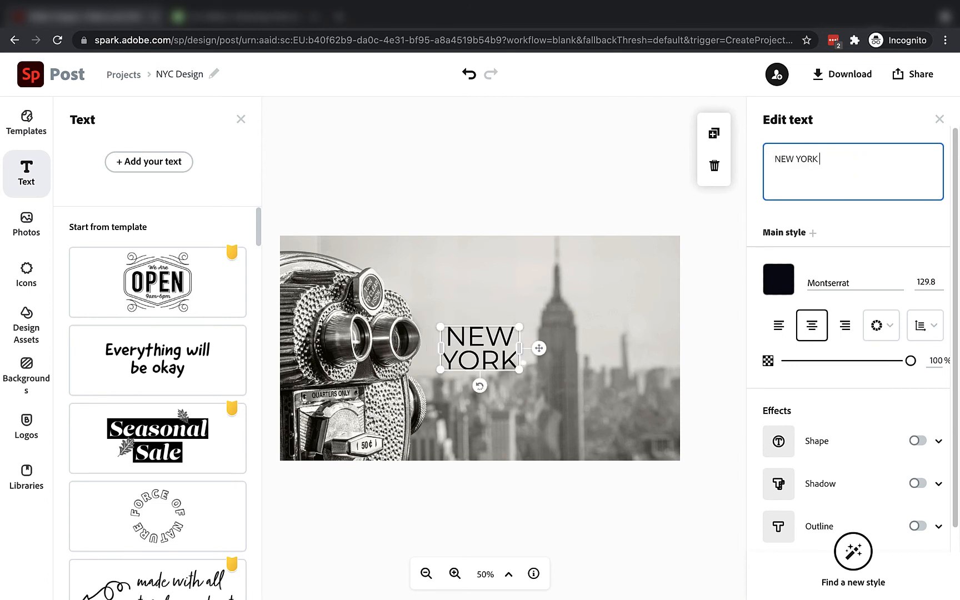
text( CITY)
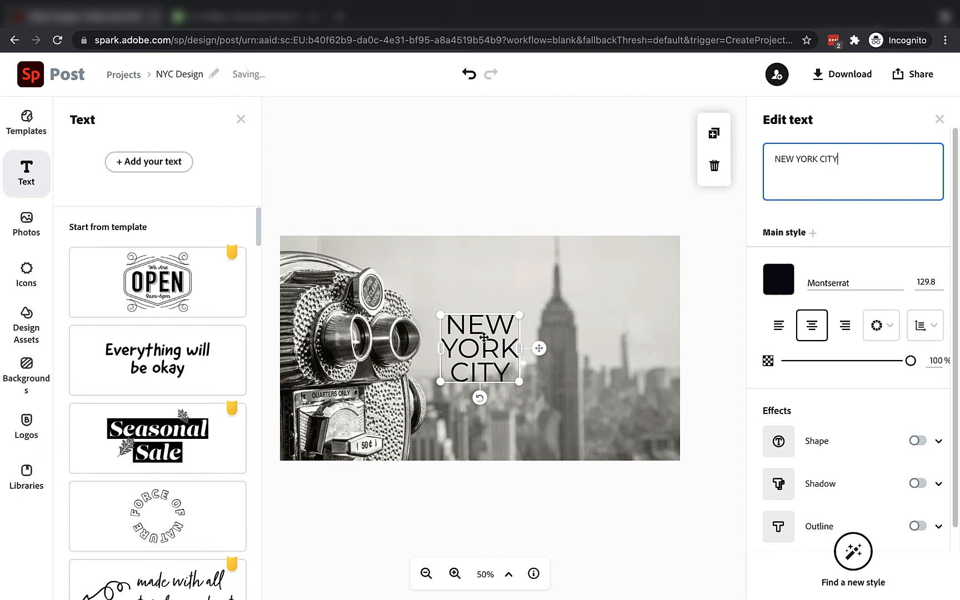
Widen the "NEW YORK CITY" text box so the words fit on one line and center it on the design.
click(240, 119)
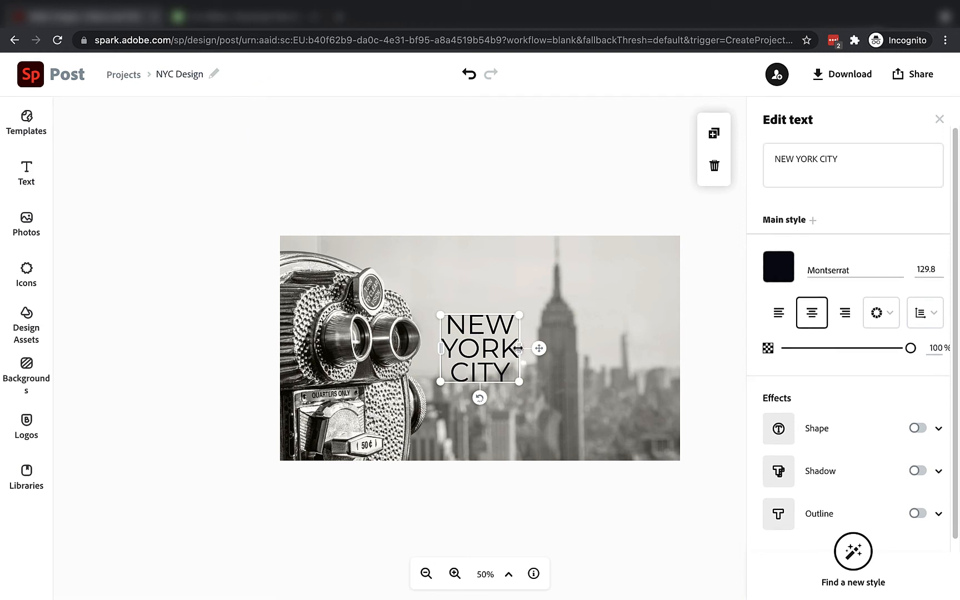
drag(516, 348, 670, 347)
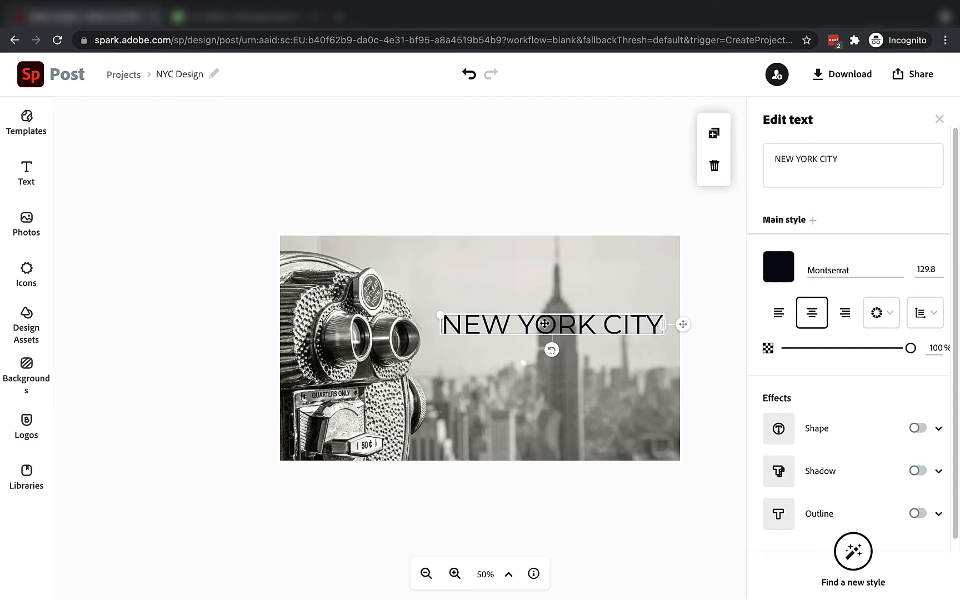
drag(545, 323, 488, 348)
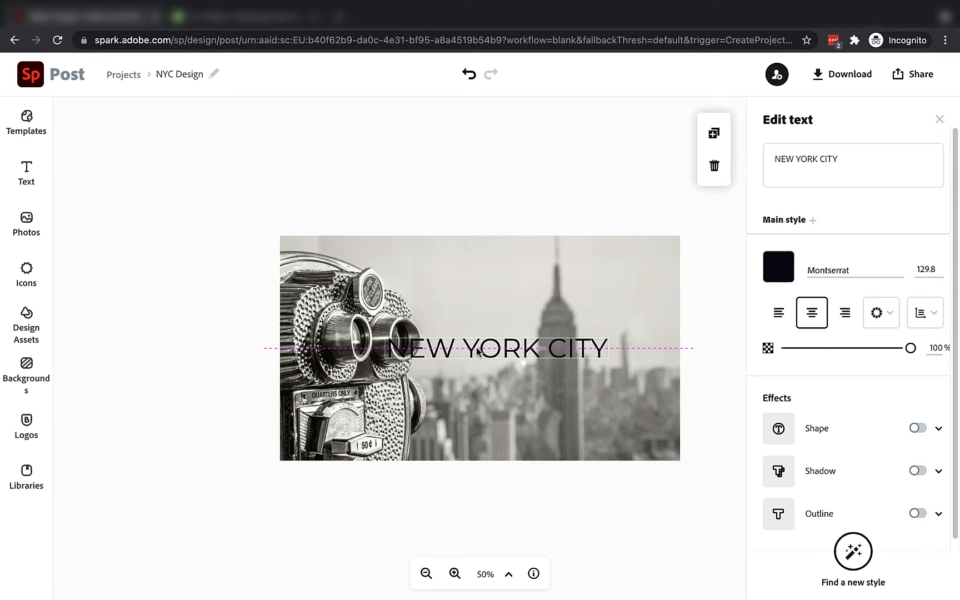
drag(477, 353, 476, 349)
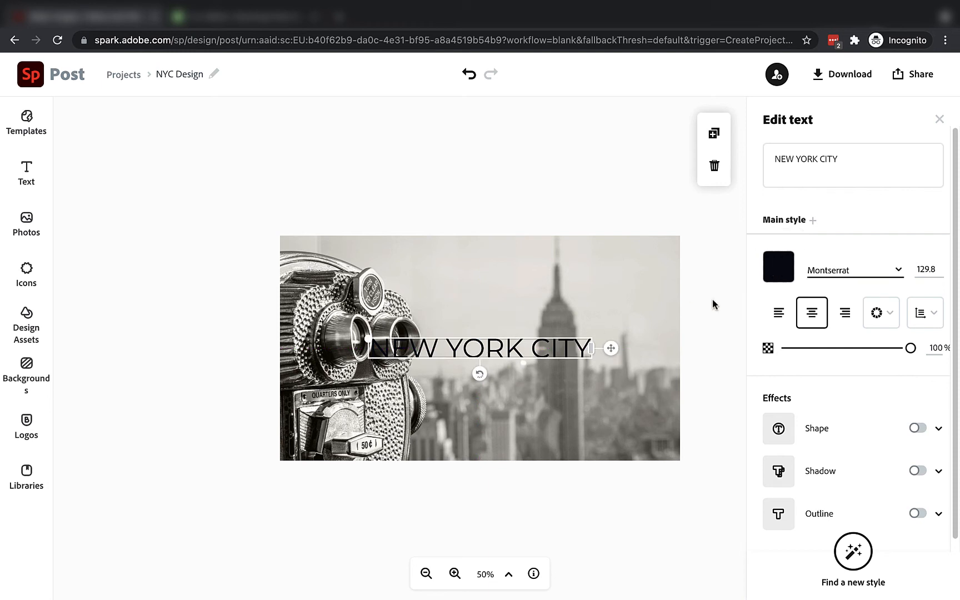
Change the font of the "NEW YORK CITY" text to Bebas Neue Regular.
click(855, 273)
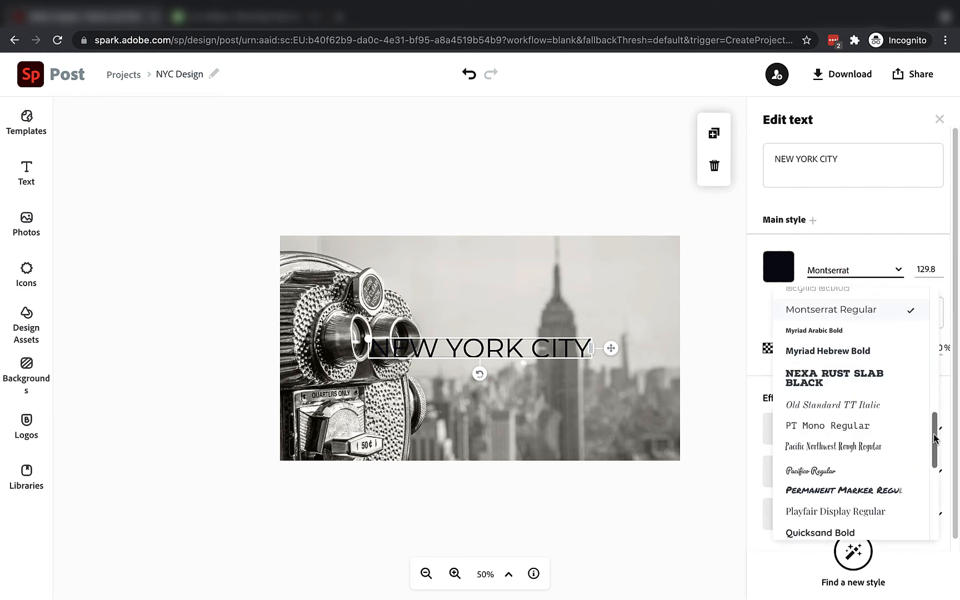
scroll(933, 436, up, 15)
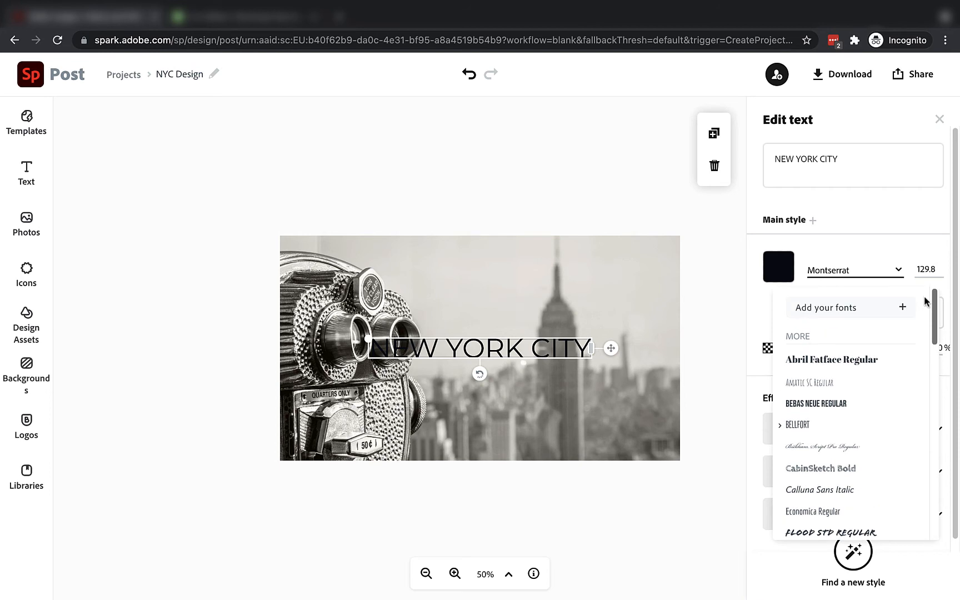
scroll(926, 312, down, 5)
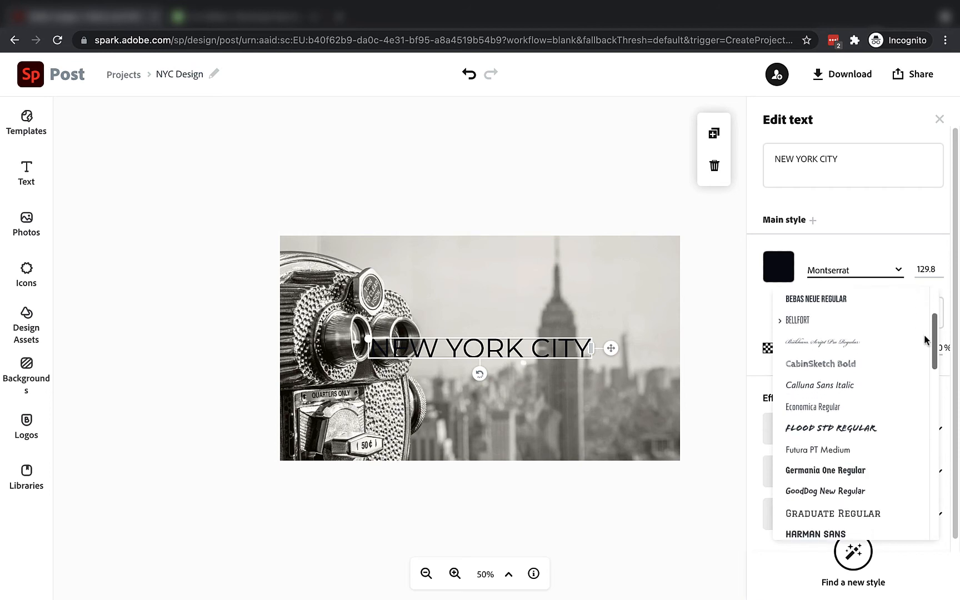
scroll(925, 340, up, 2)
click(829, 333)
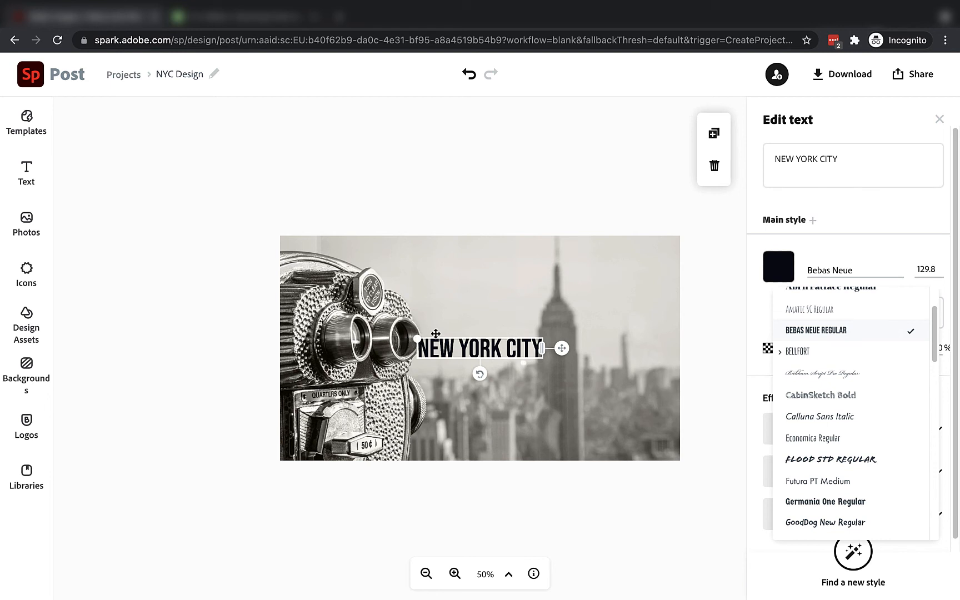
click(884, 240)
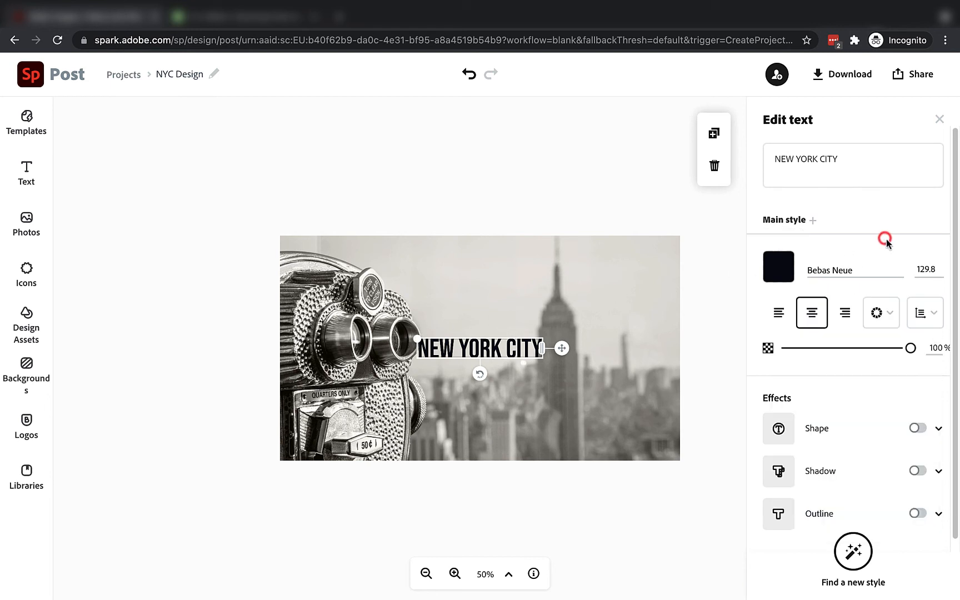
Increase the font size of the "NEW YORK CITY" text, trying 300 and settling on 350.
click(940, 269)
click(941, 270)
click(935, 268)
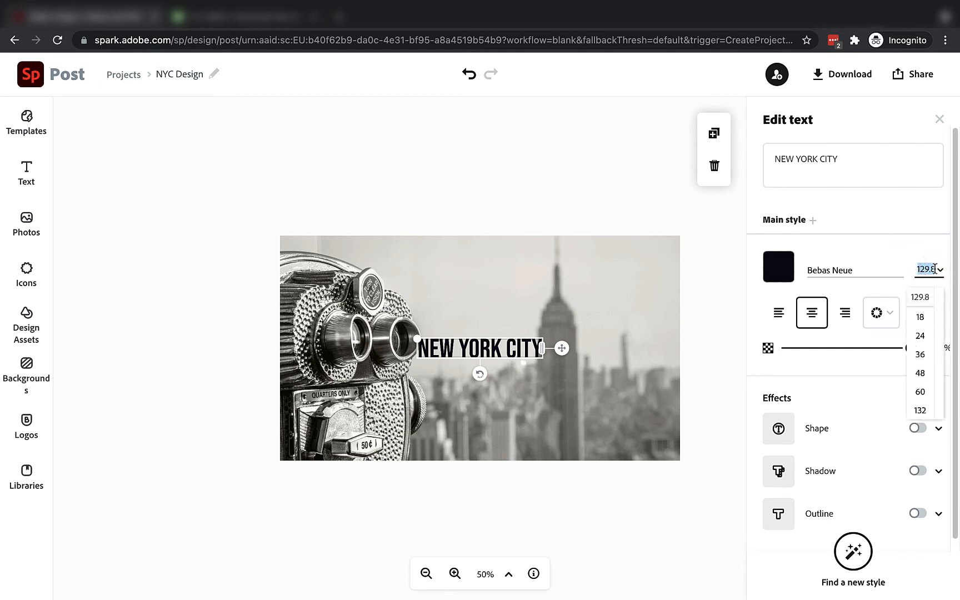
text(300)
key(Return)
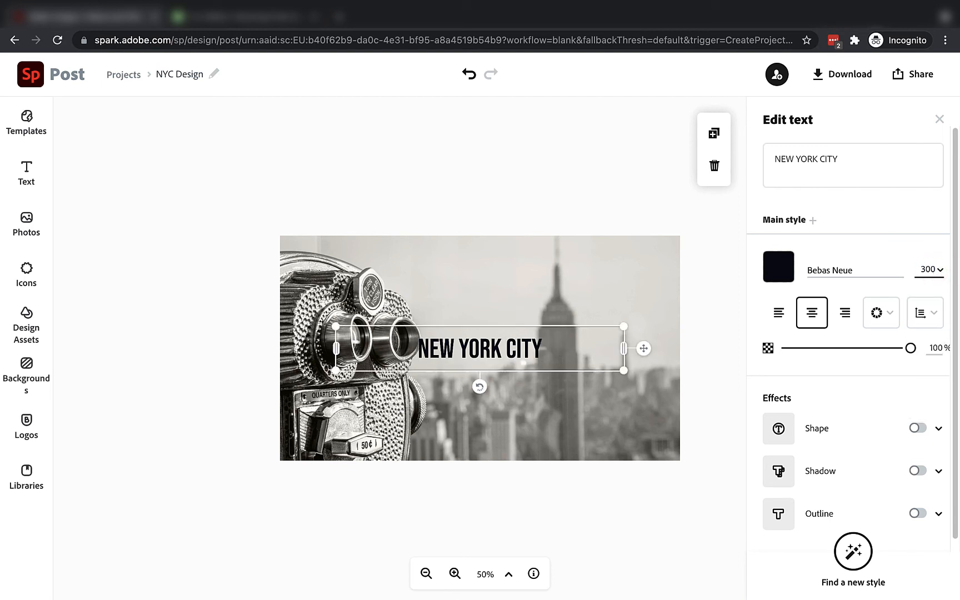
click(926, 269)
text(350)
key(Return)
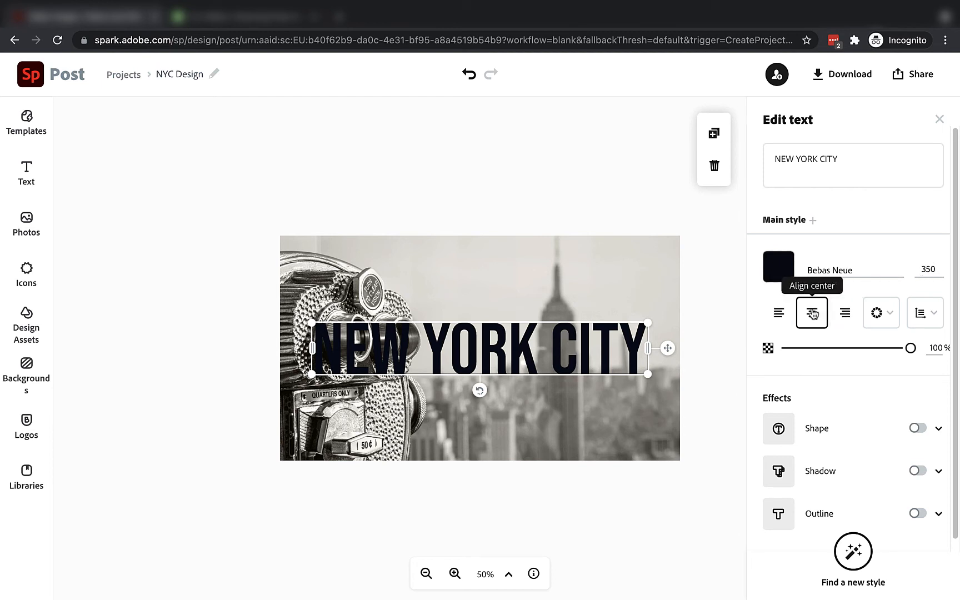
Try the upward and downward semi-circle layouts on the "NEW YORK CITY" text and undo them.
click(880, 314)
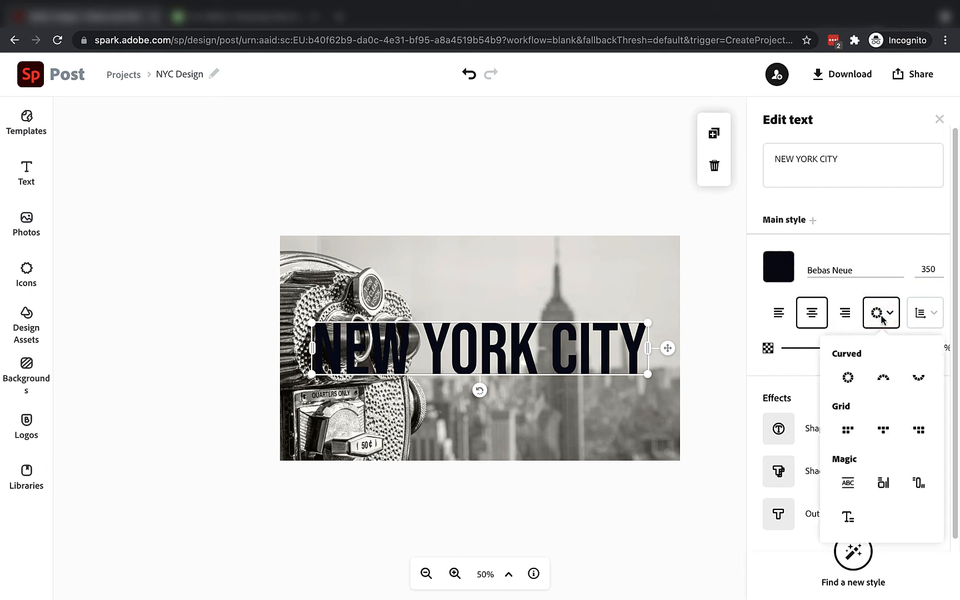
click(884, 378)
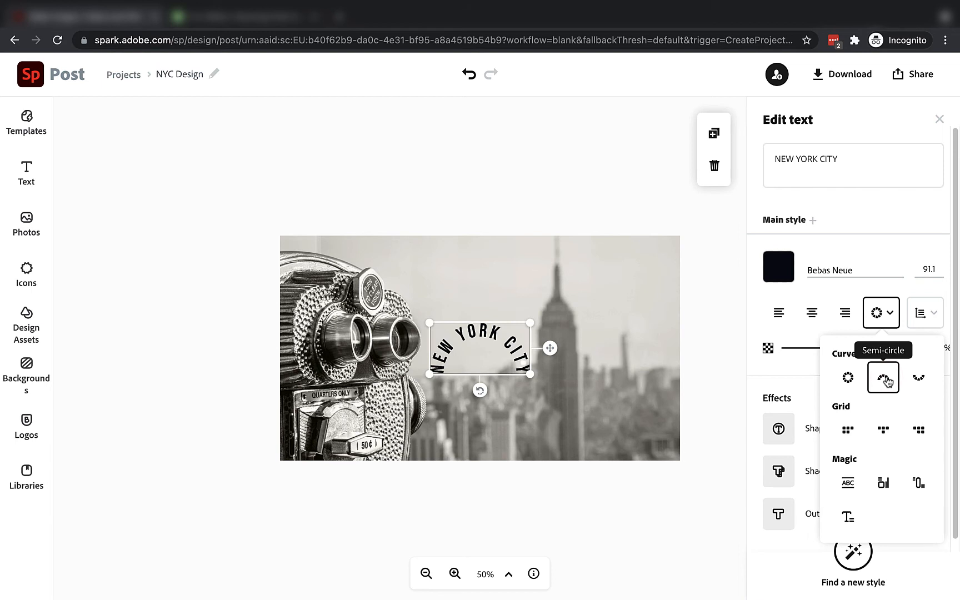
click(916, 382)
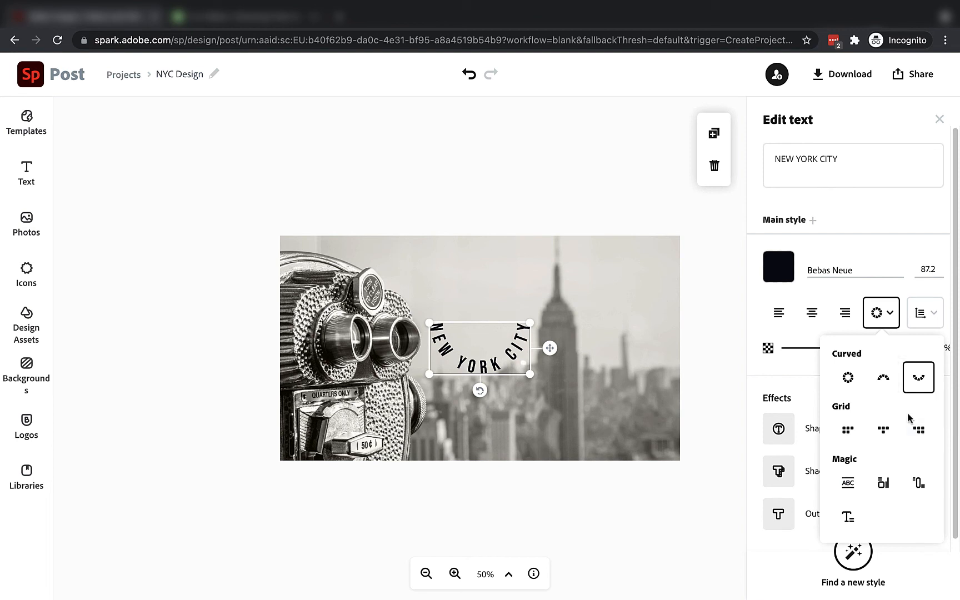
click(469, 76)
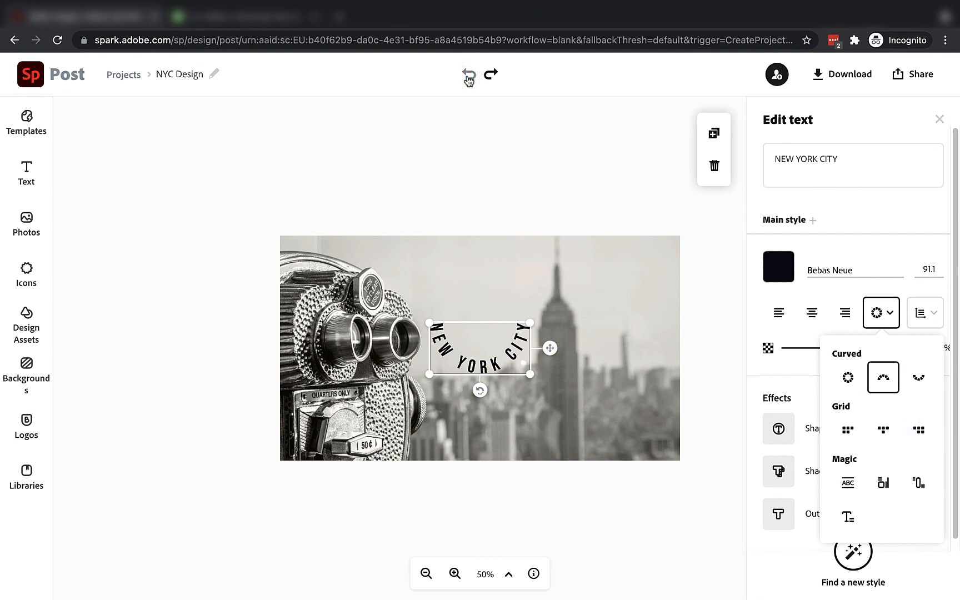
click(468, 76)
click(468, 76)
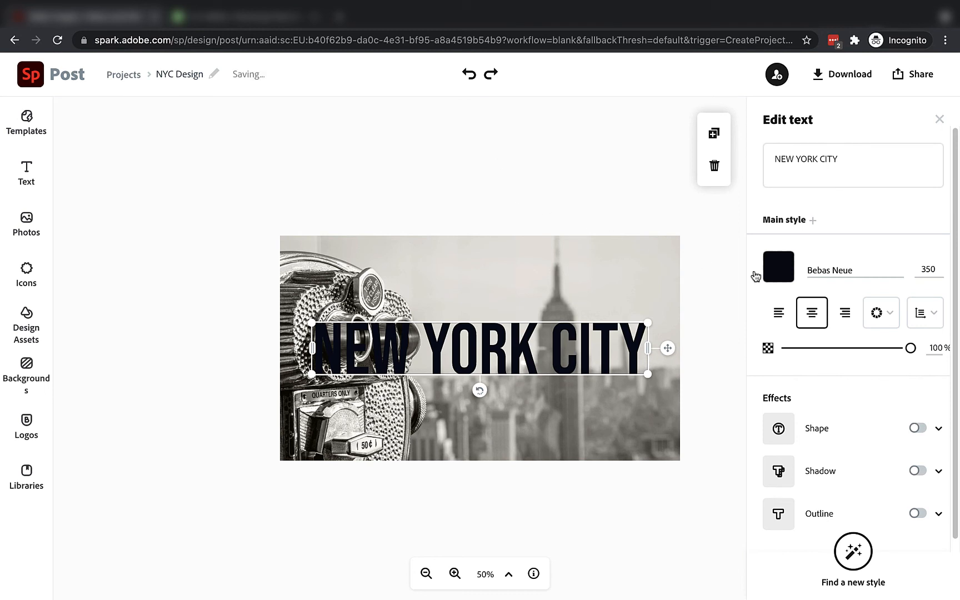
Set the letter spacing of "NEW YORK CITY" to 5 and color the text with the palette's yellow, #F5B715.
click(935, 320)
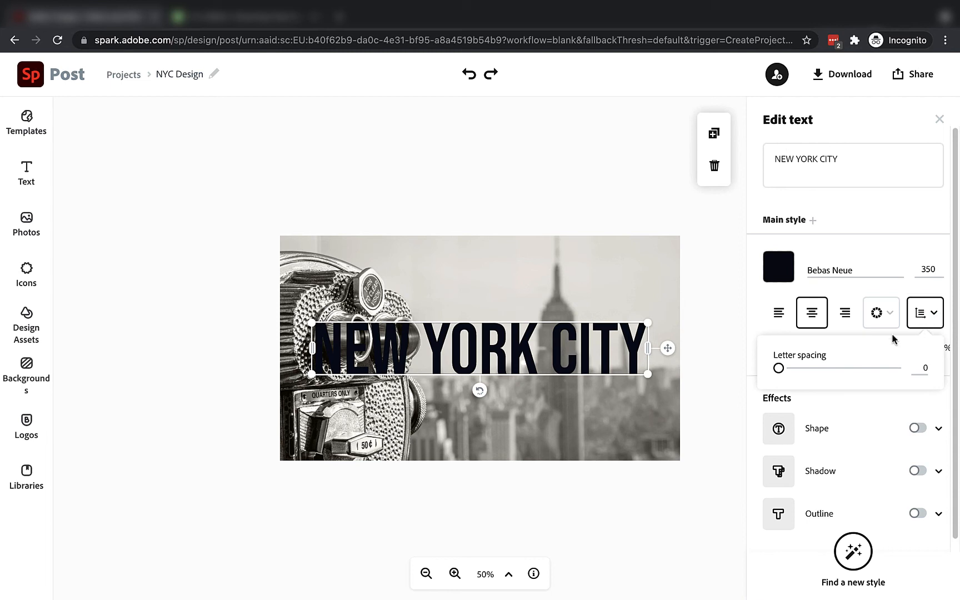
mouse_move(778, 367)
mouse_down()
mouse_move(820, 369)
mouse_move(785, 372)
mouse_up()
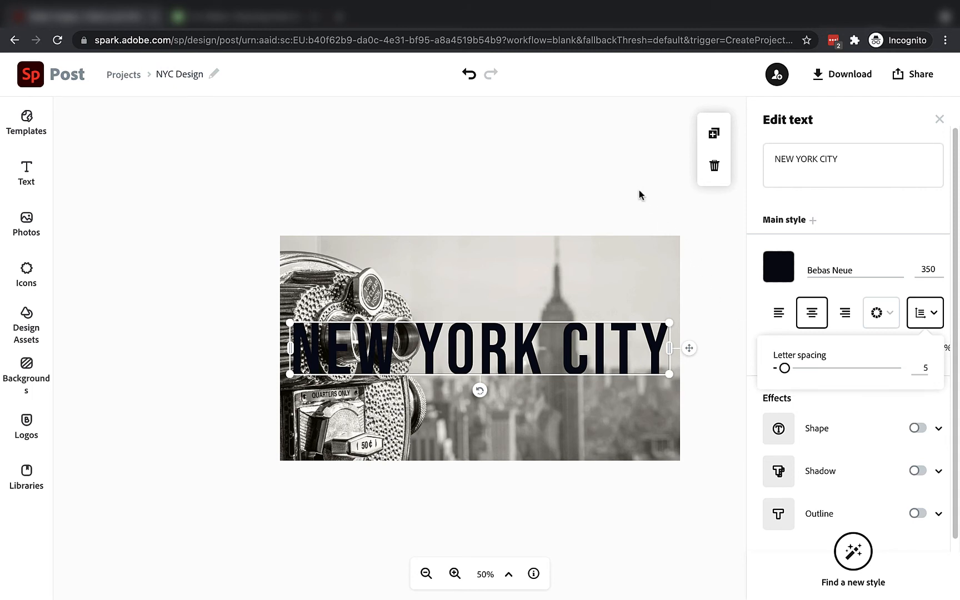
click(779, 267)
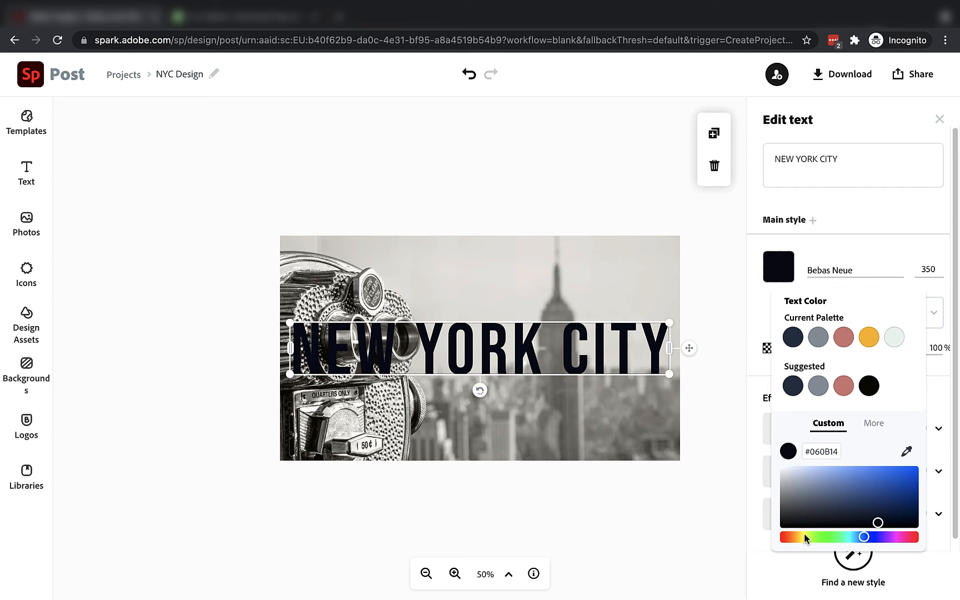
drag(804, 536, 798, 536)
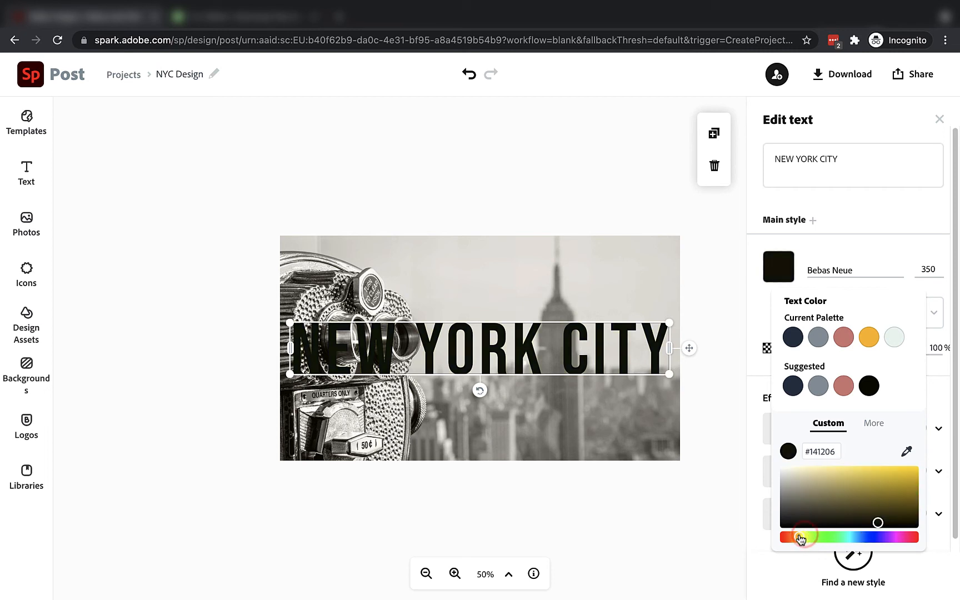
click(870, 338)
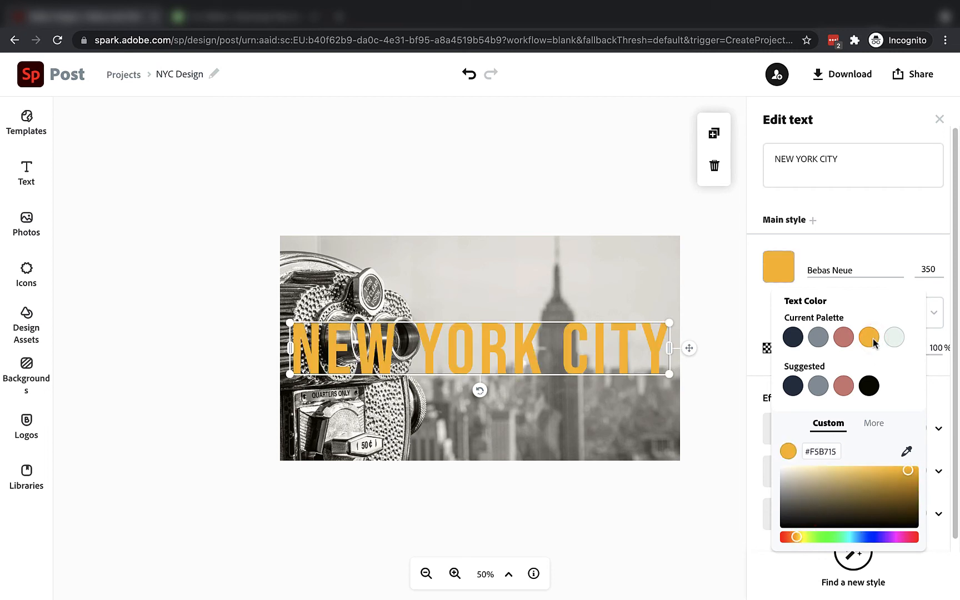
click(503, 208)
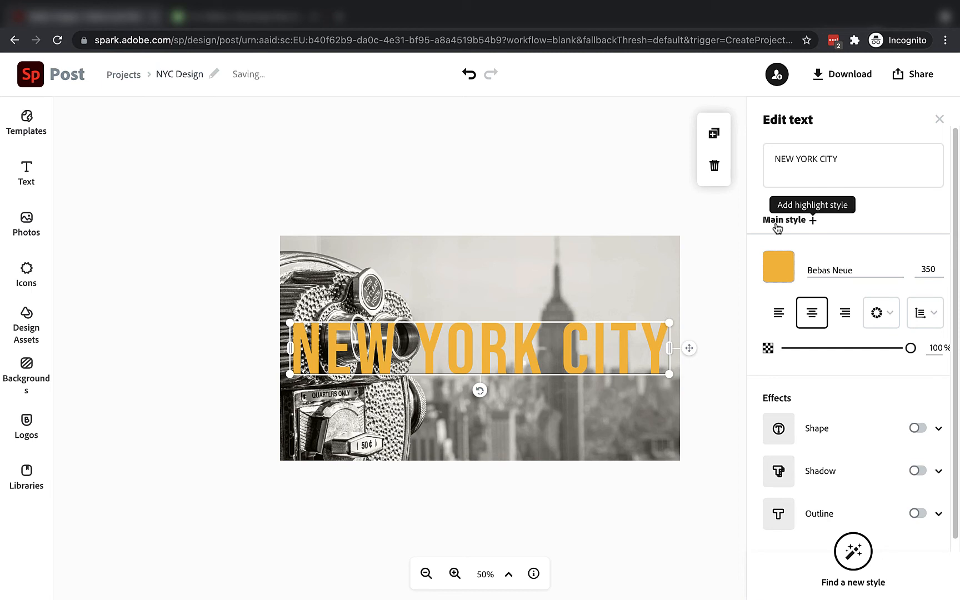
Try a highlight style in dark navy #263248 and Amatic SC Regular on the words "NEW YORK", and remove it.
click(813, 220)
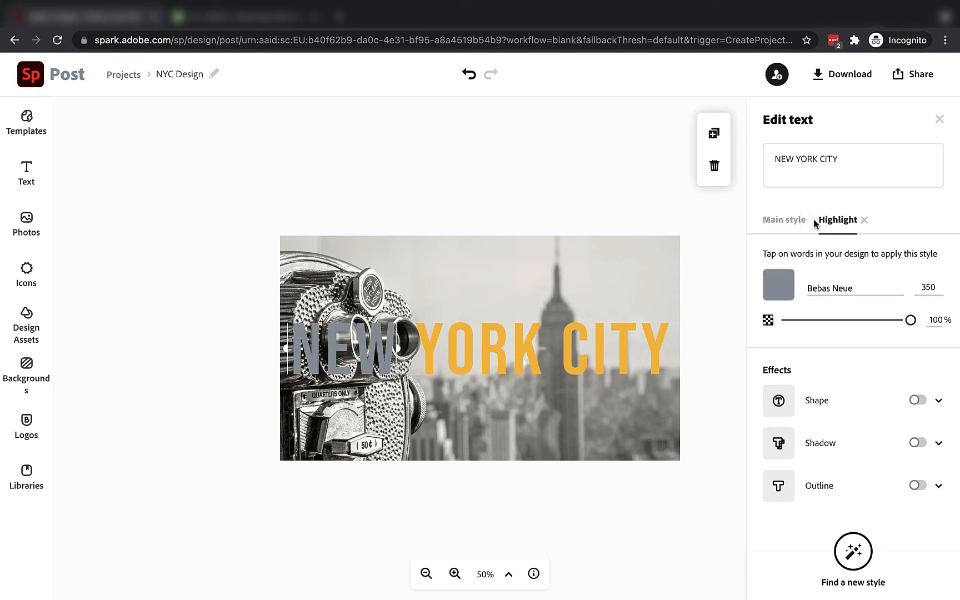
click(779, 285)
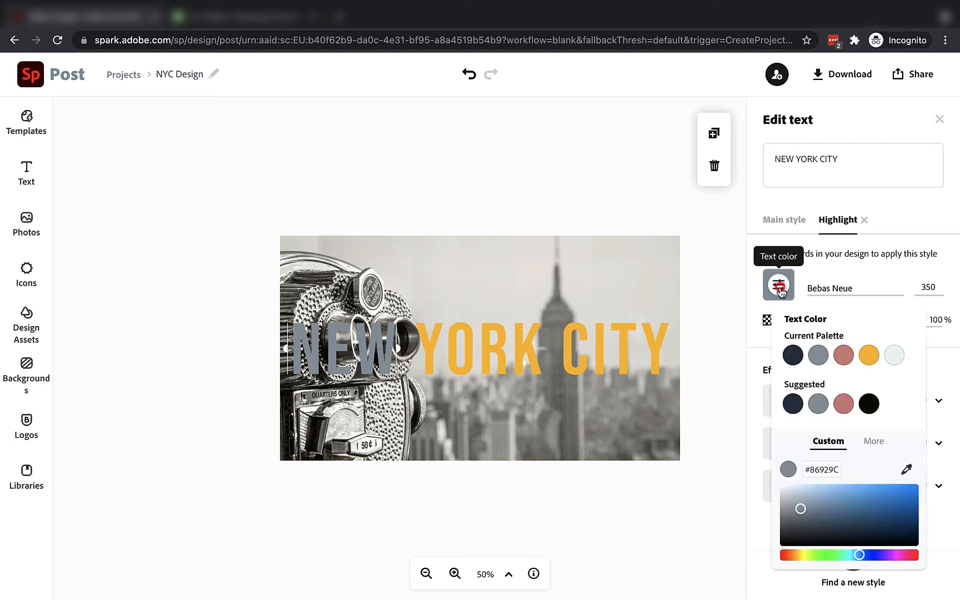
click(793, 354)
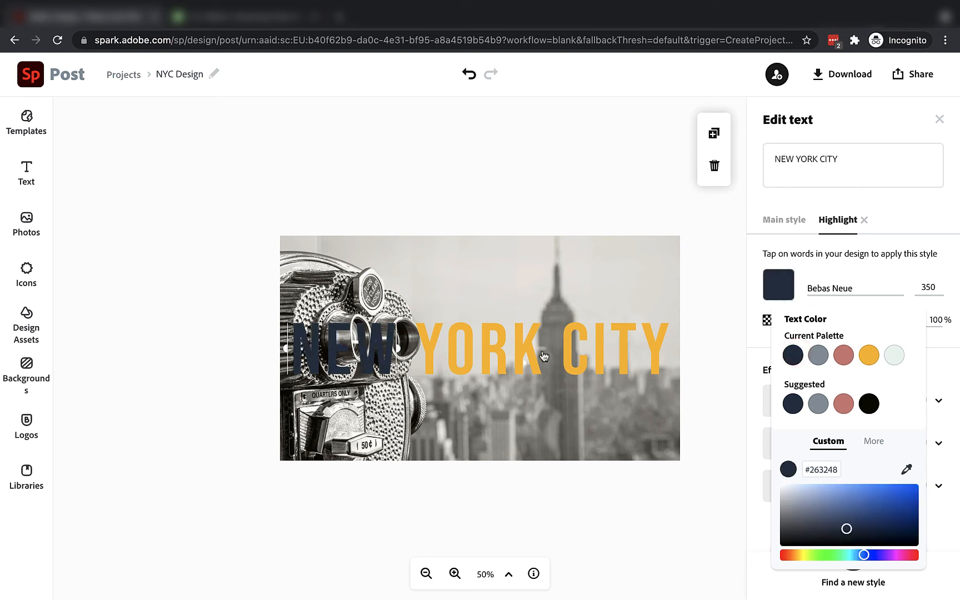
click(470, 354)
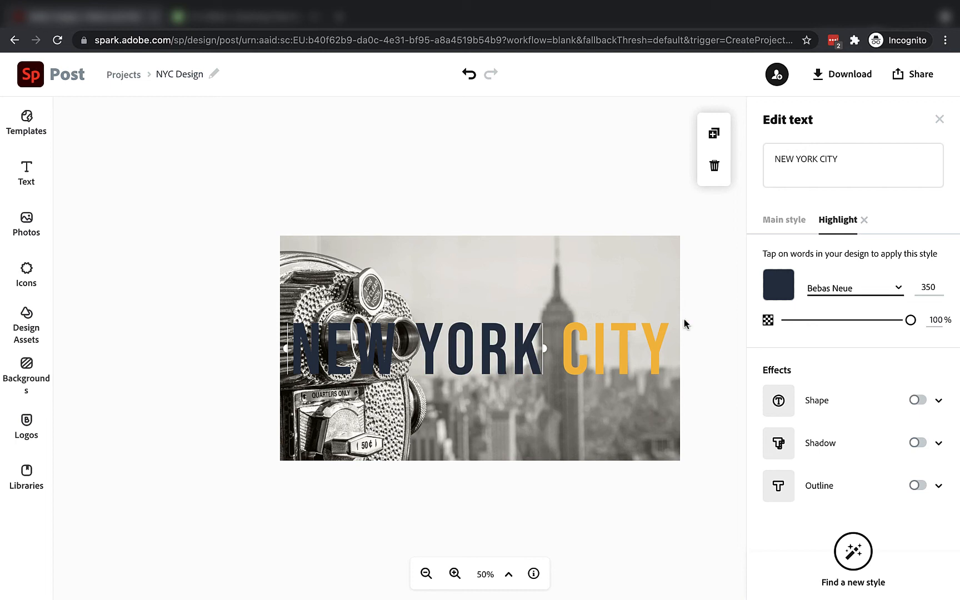
click(897, 287)
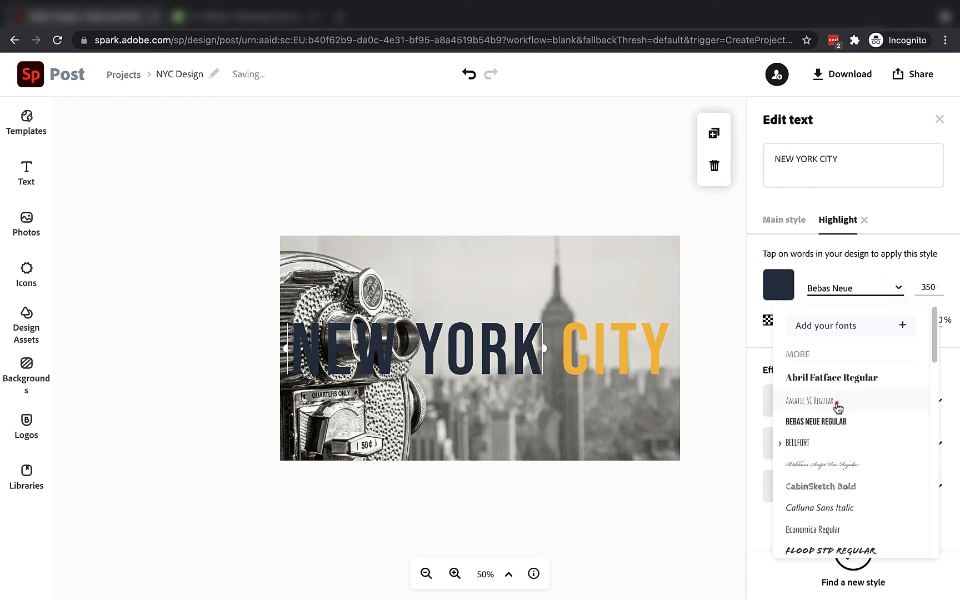
click(836, 404)
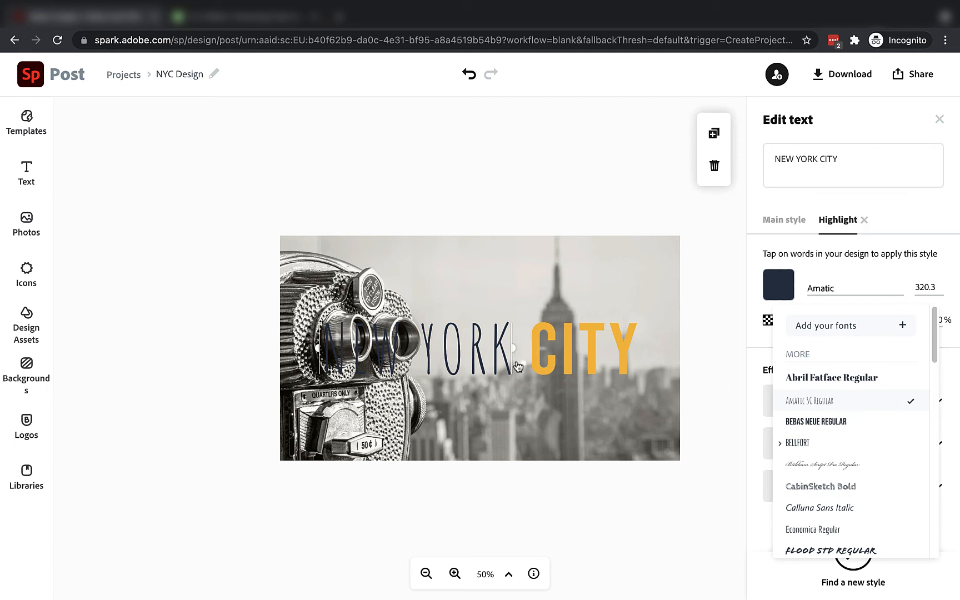
click(864, 221)
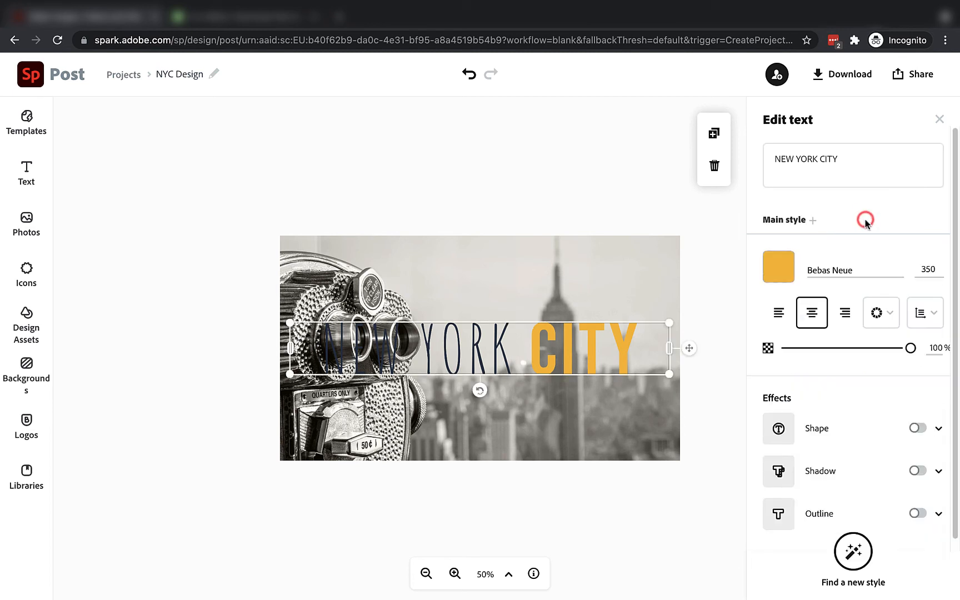
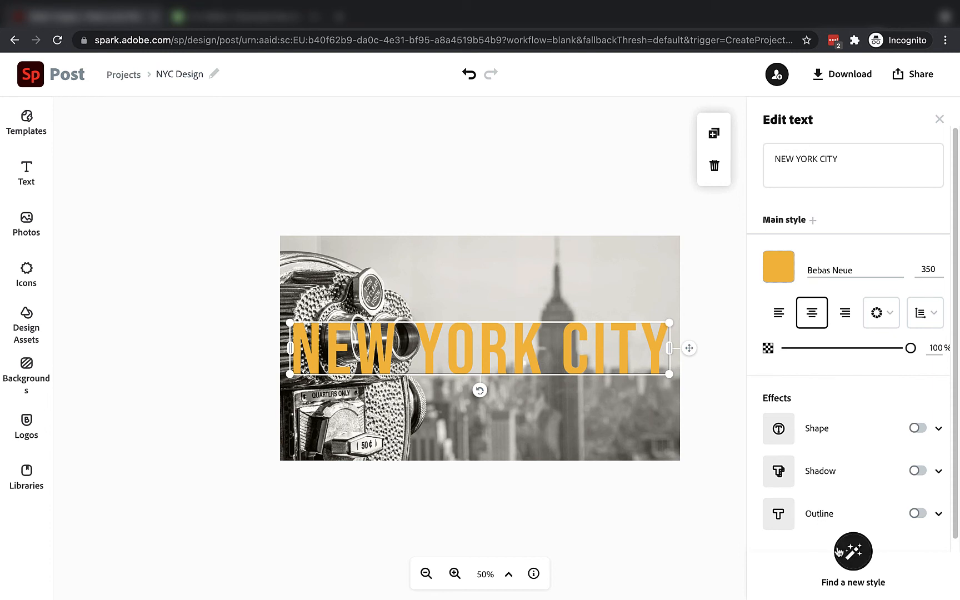
Try several automatically suggested styles on the "NEW YORK CITY" text and undo them.
click(851, 553)
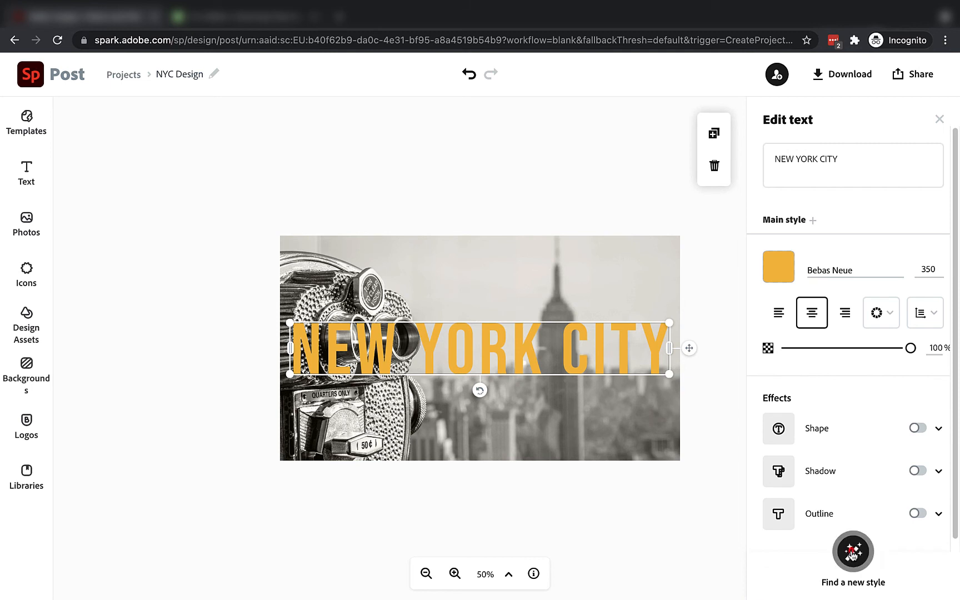
click(853, 553)
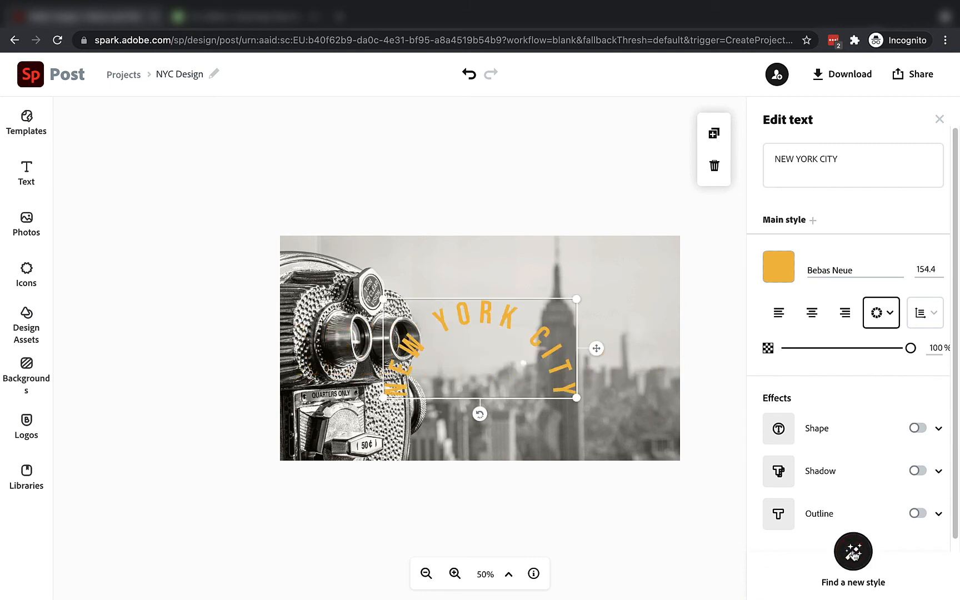
click(854, 553)
click(853, 554)
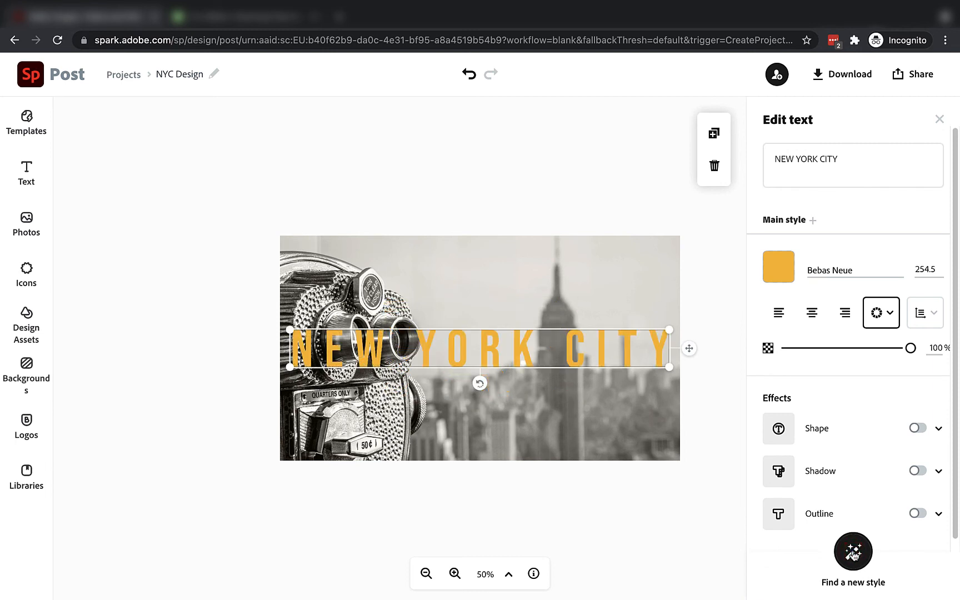
click(853, 553)
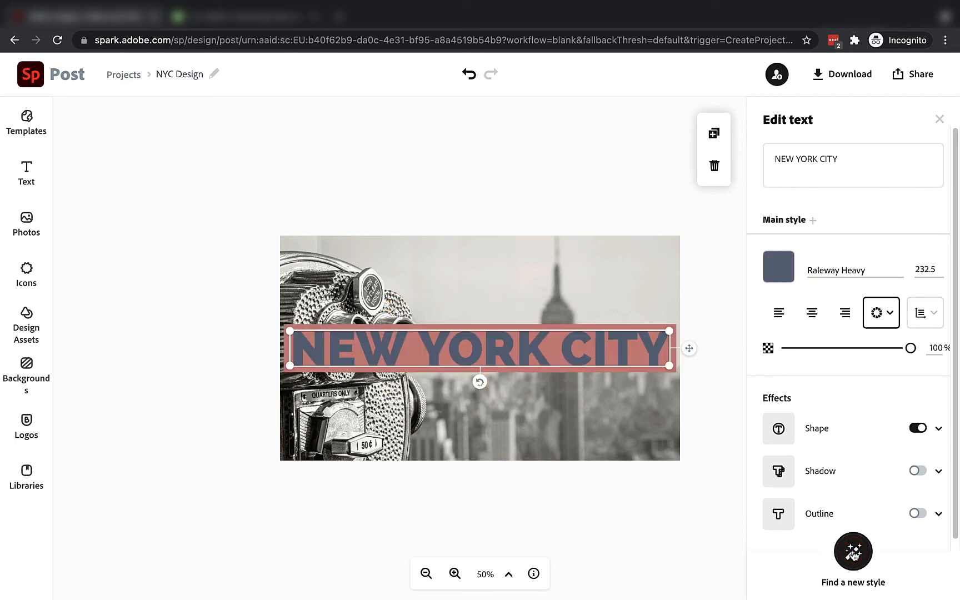
click(469, 76)
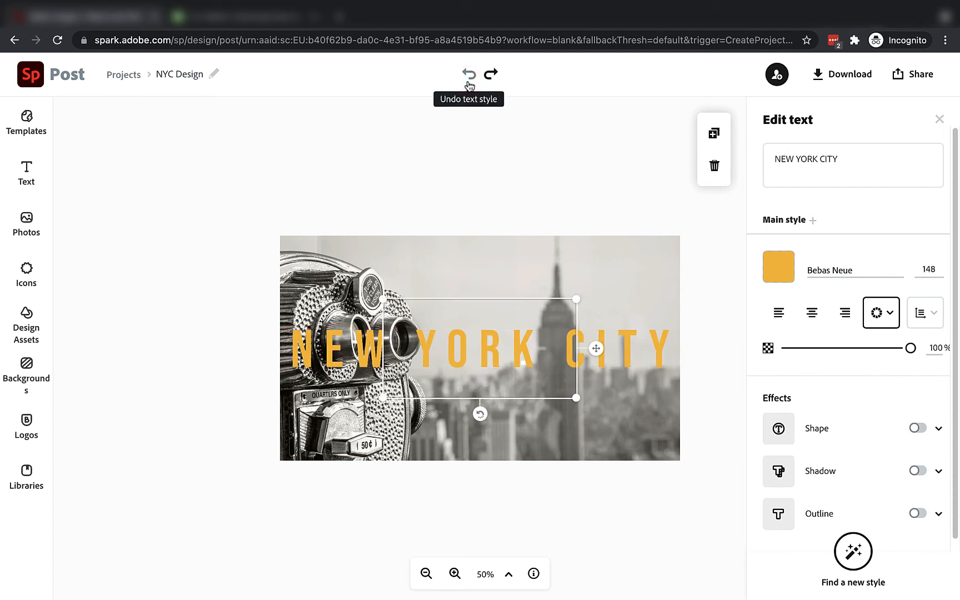
click(468, 77)
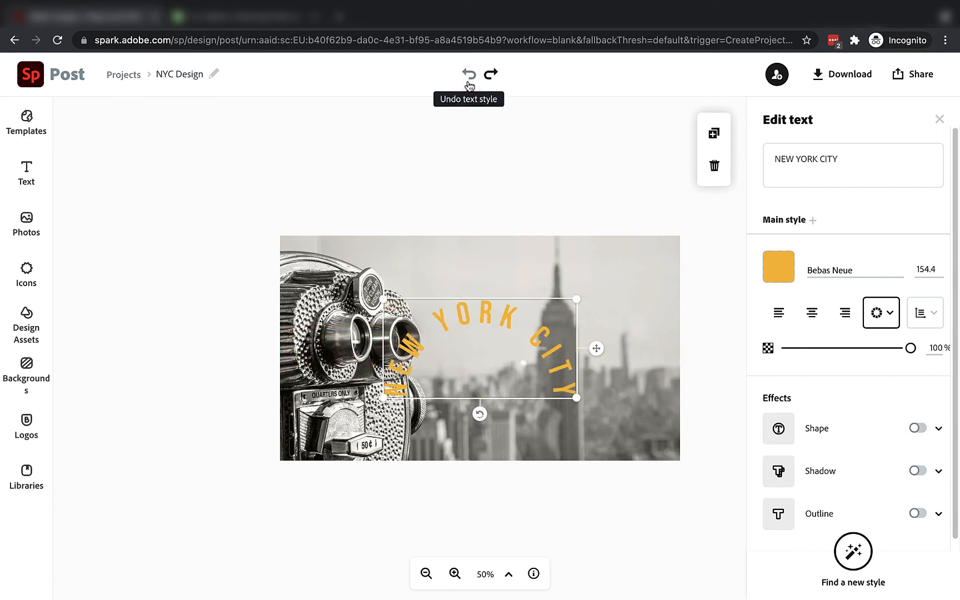
click(468, 77)
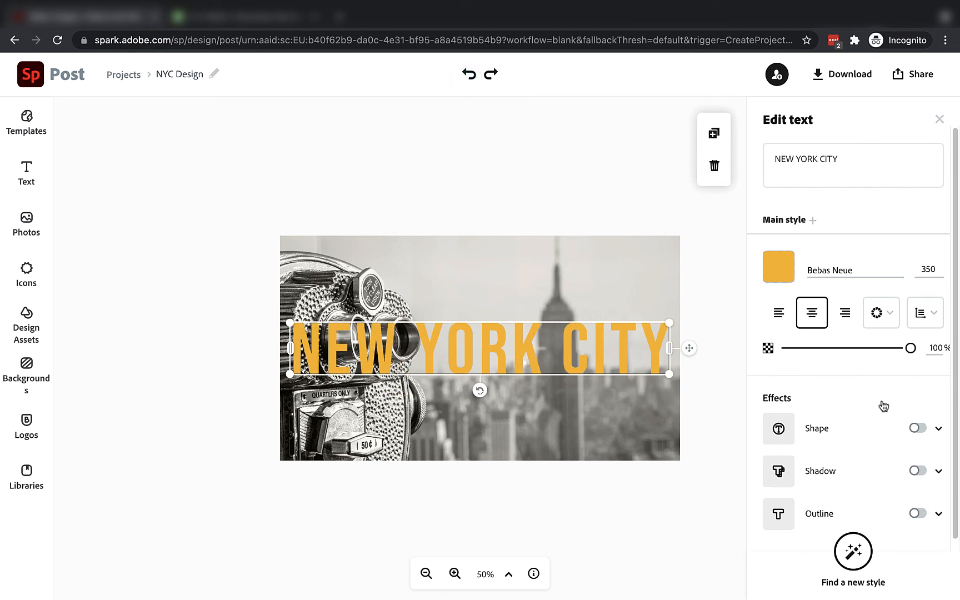
Add a shape behind the "NEW YORK CITY" text, setting its size to 69 and its color to blue #018AFD.
click(918, 429)
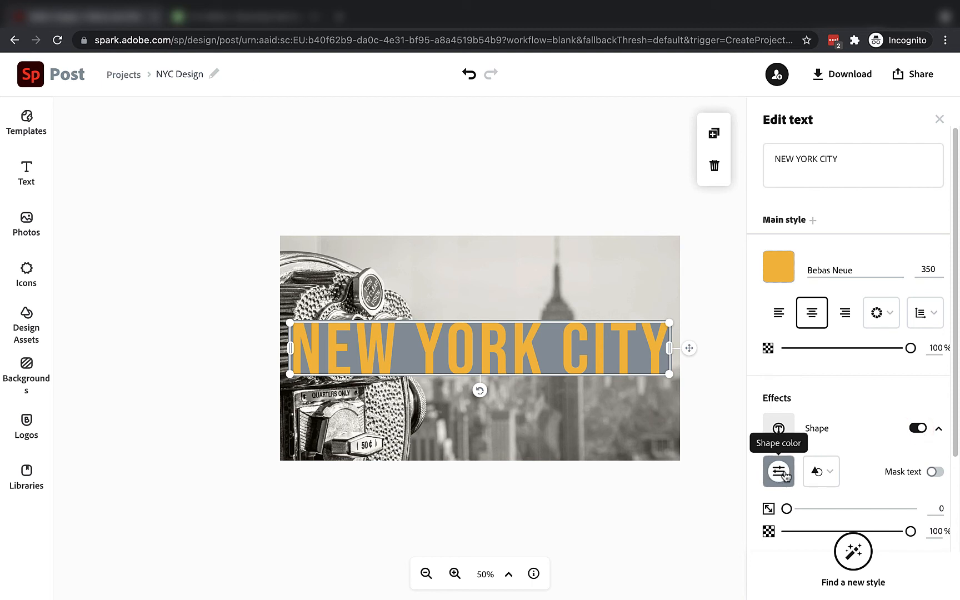
click(830, 472)
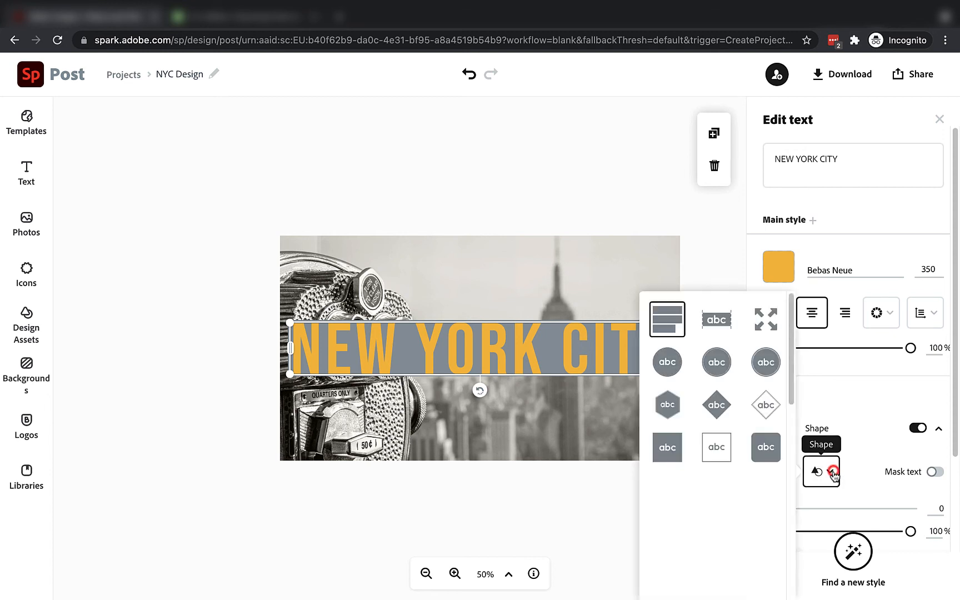
click(868, 480)
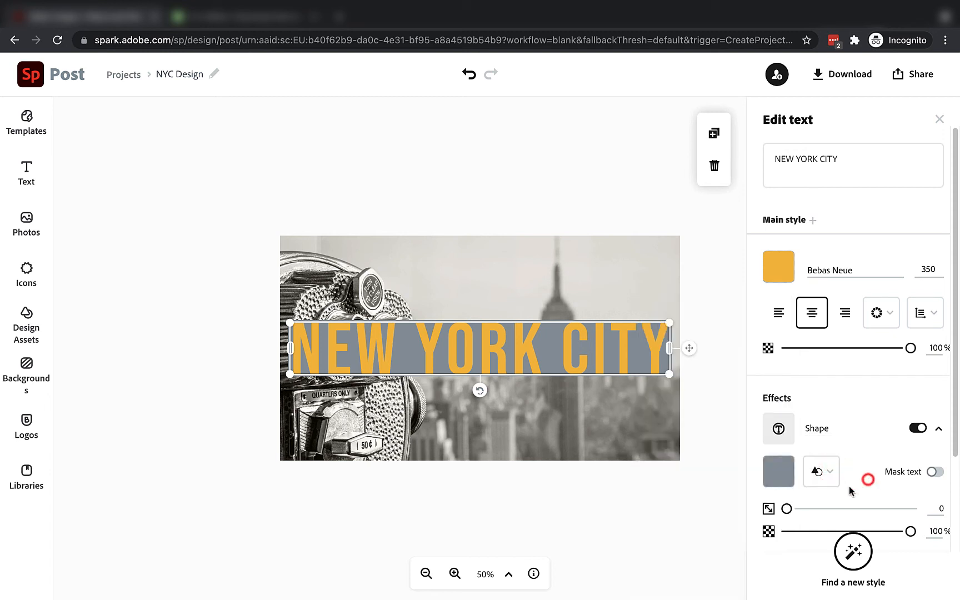
drag(787, 509, 873, 508)
click(778, 471)
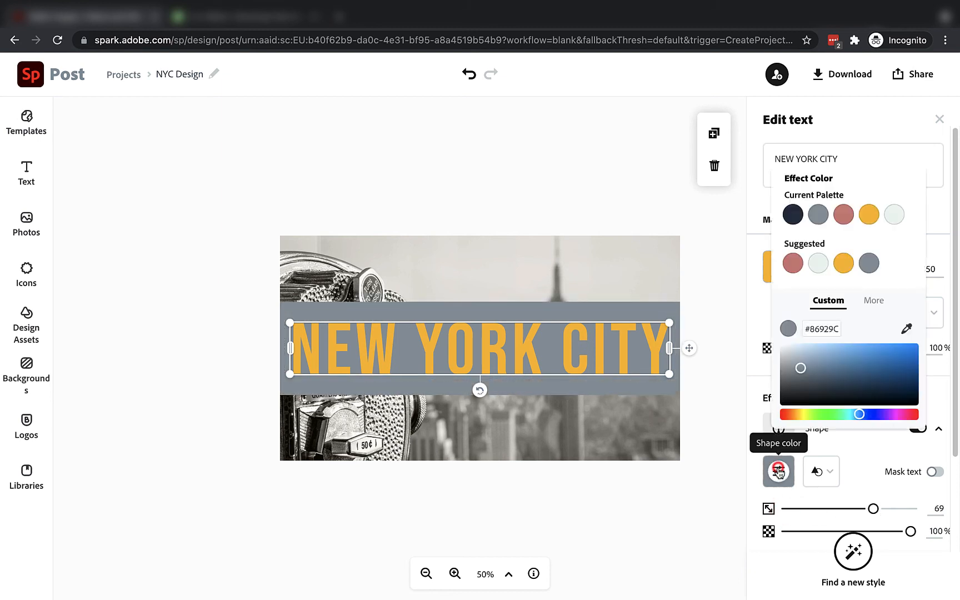
drag(884, 350, 922, 340)
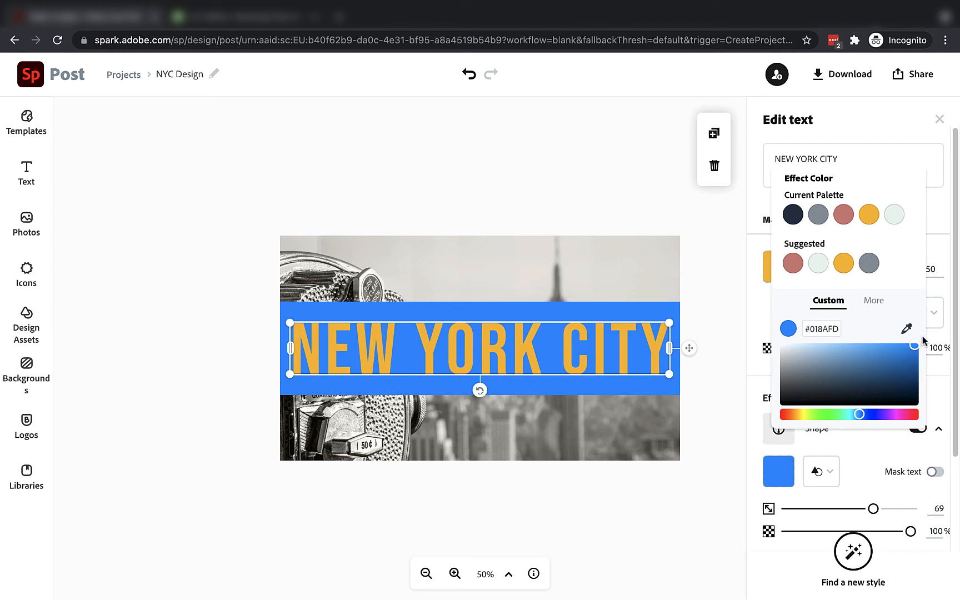
click(870, 453)
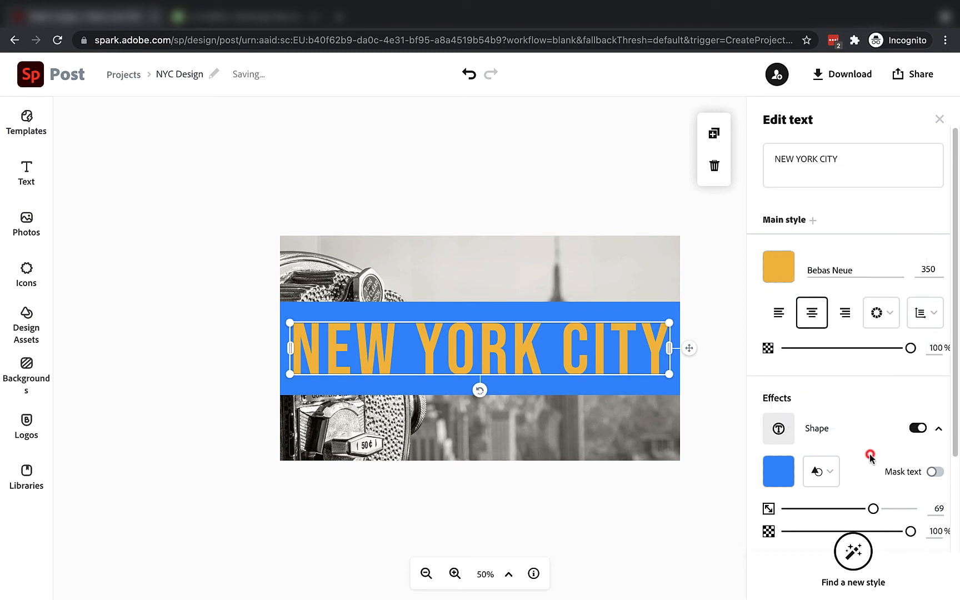
Try masking the text out of its shape with the shape colored yellow #F5B715, and turn the mask off.
click(935, 472)
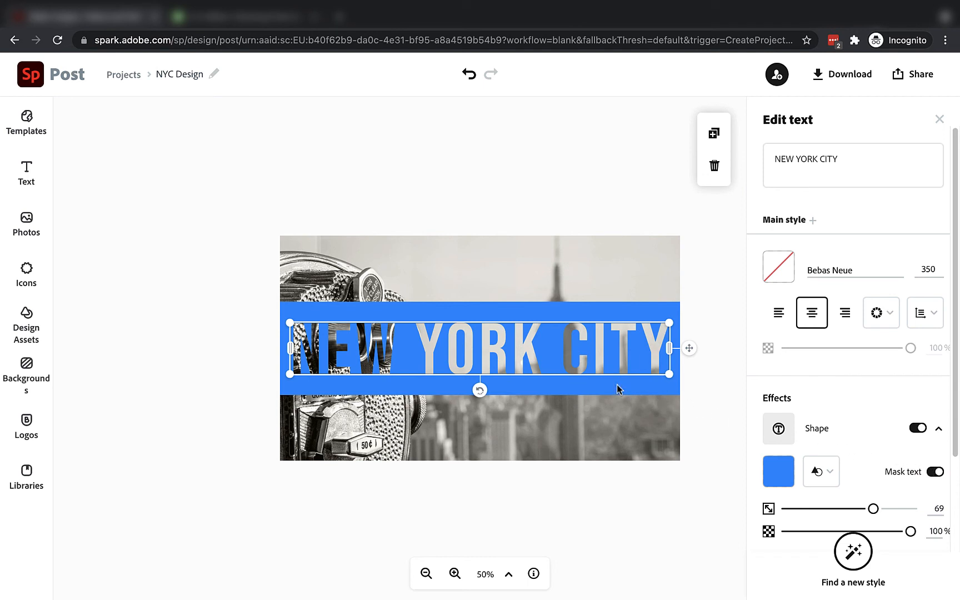
click(778, 471)
click(893, 266)
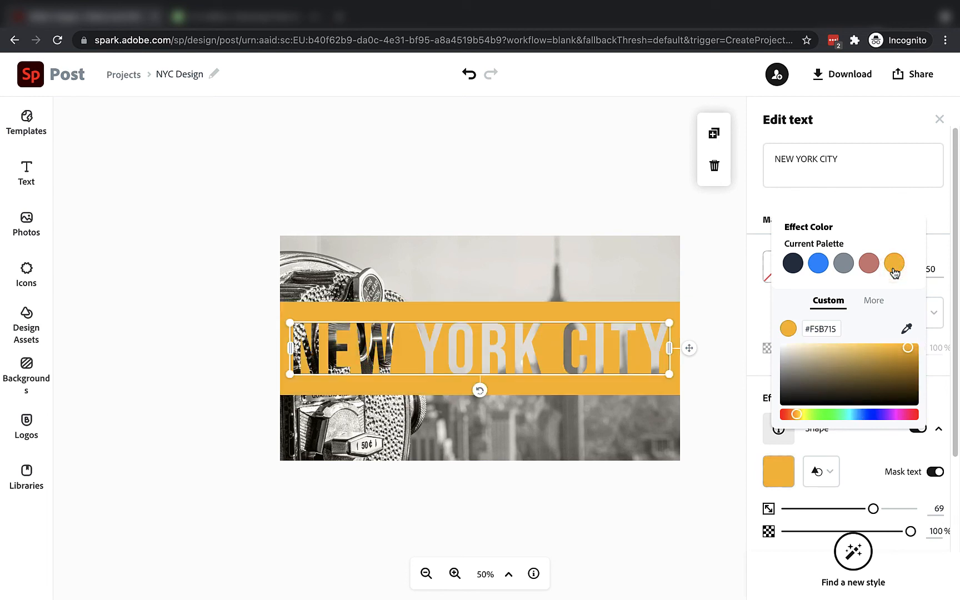
click(935, 472)
click(935, 472)
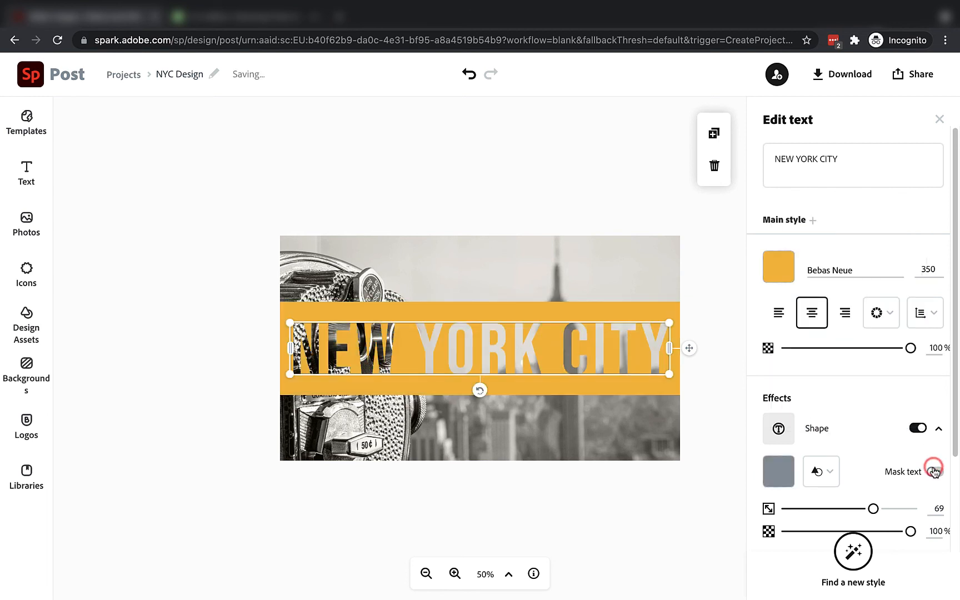
Switch the text's shape to the full-canvas fill with masked text and color it the palette's yellow, #F5B715.
click(817, 471)
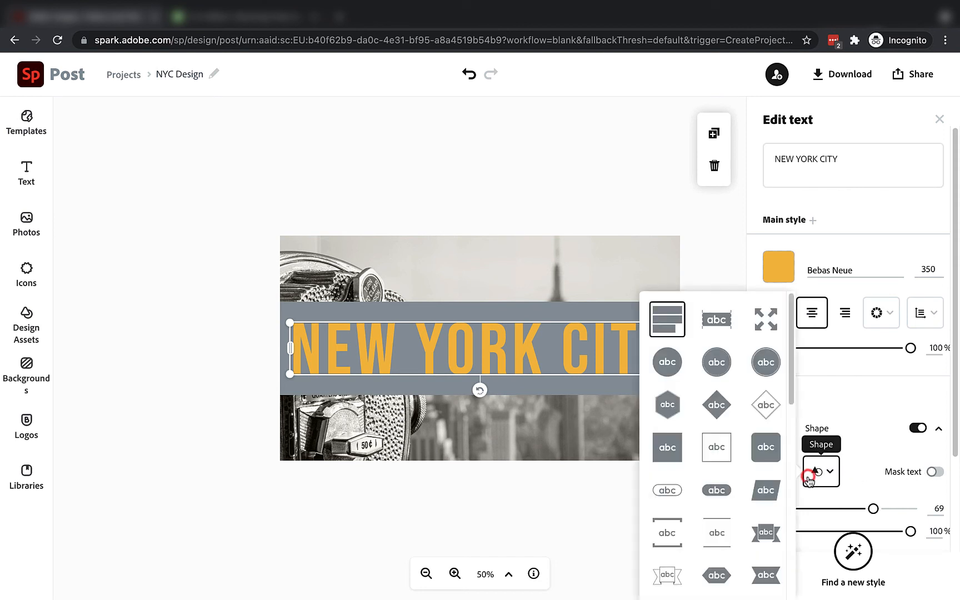
click(767, 322)
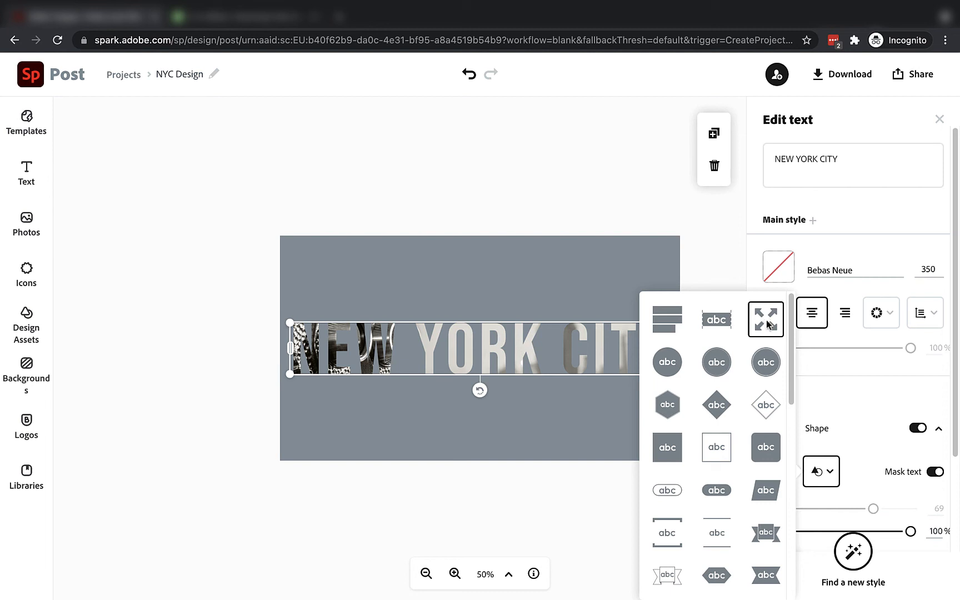
click(606, 190)
click(779, 474)
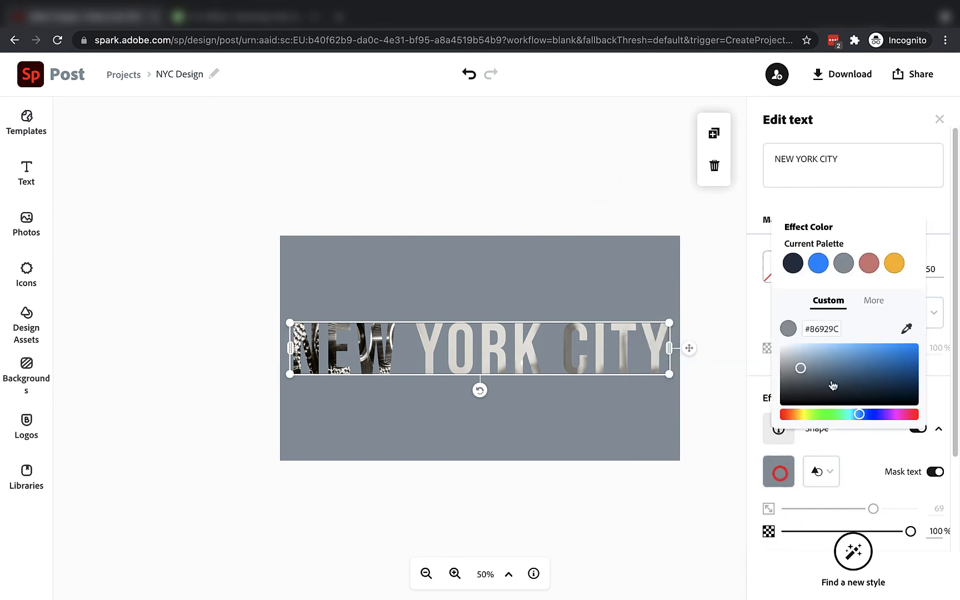
click(894, 262)
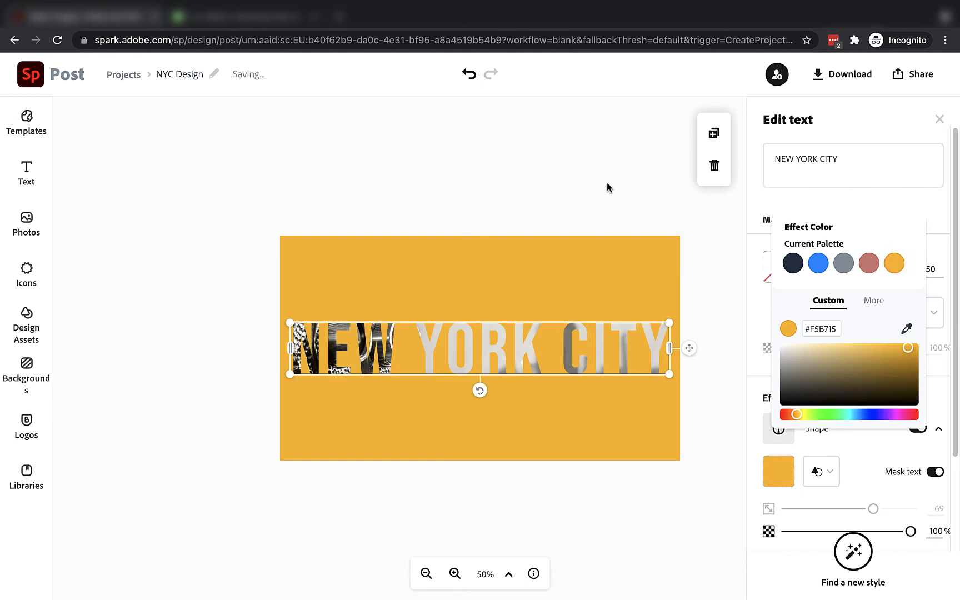
click(583, 179)
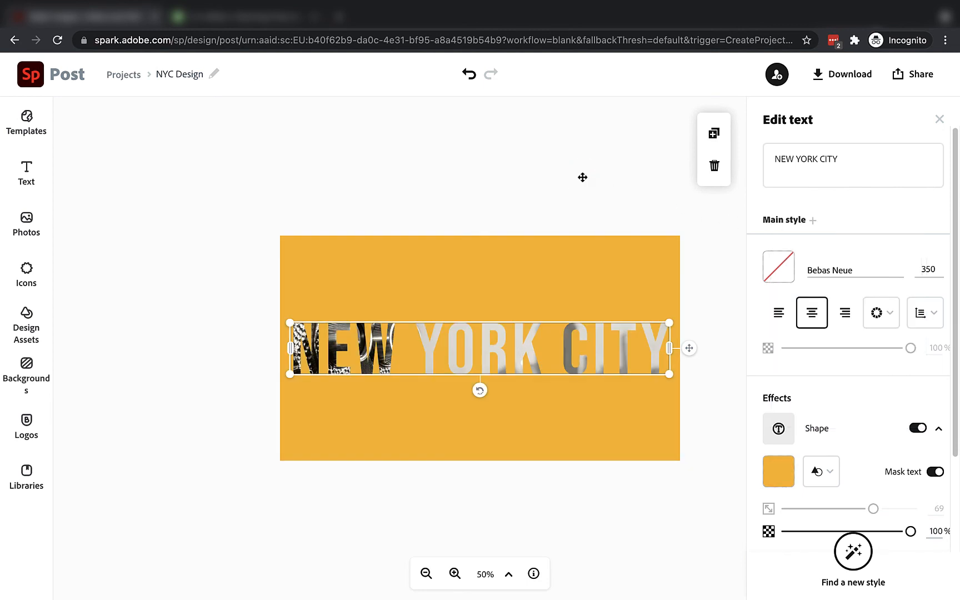
Break the "NEW YORK CITY" text into three lines, with one word on each line.
click(796, 160)
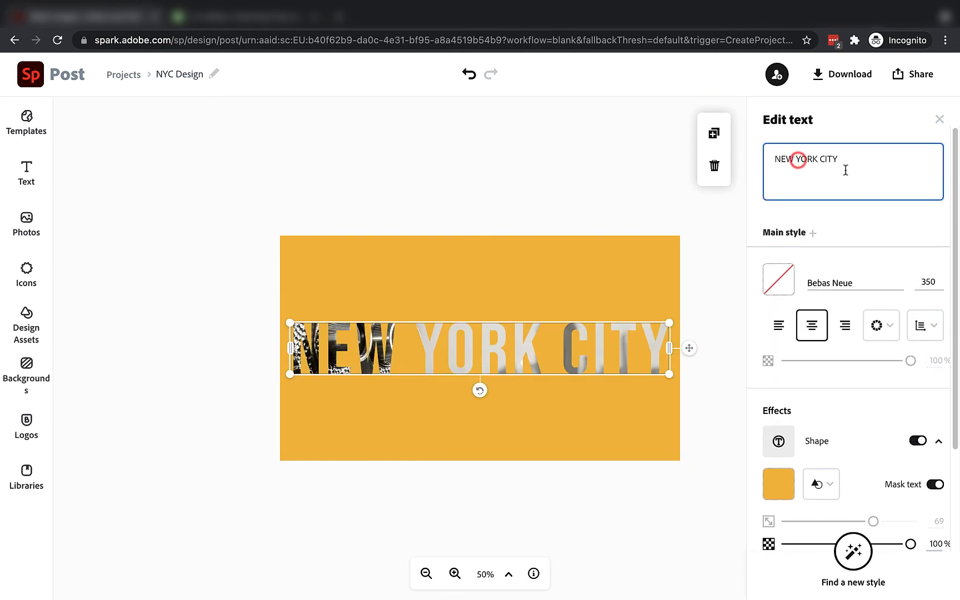
key(Return)
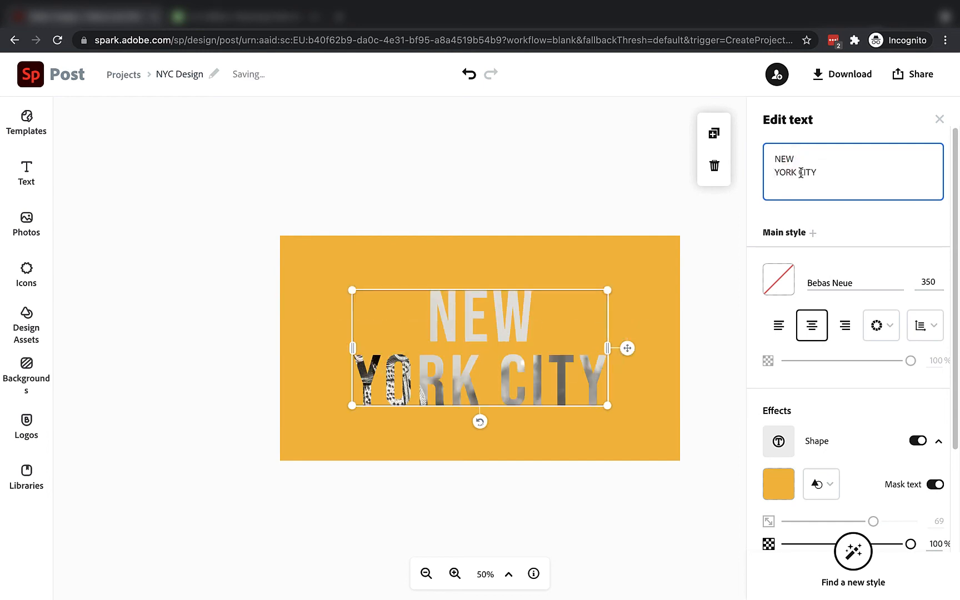
click(800, 173)
key(Return)
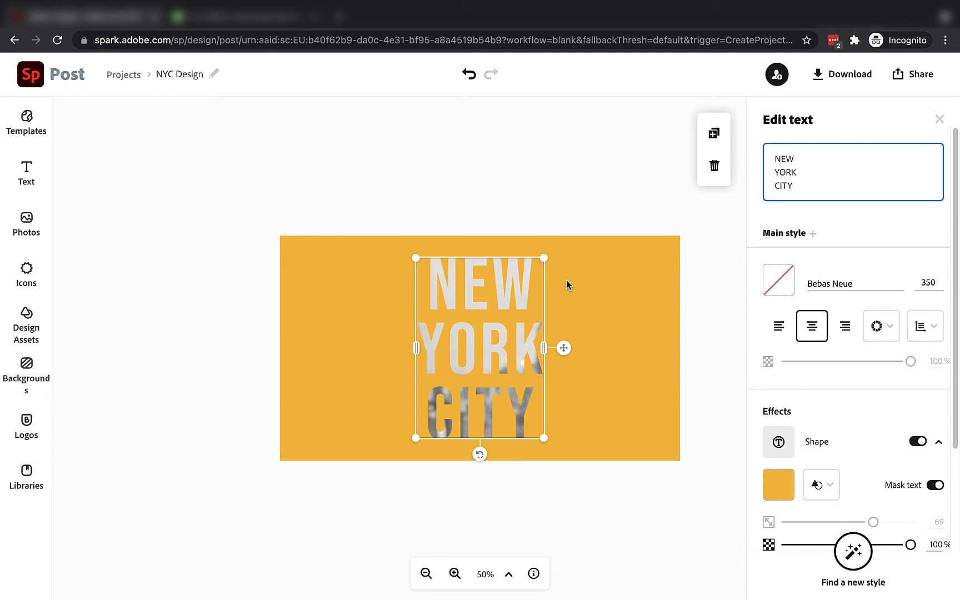
Replace the background image with the daytime skyline and bridge photo, scale it to 15 and shift it to place the buildings behind the letters.
click(654, 284)
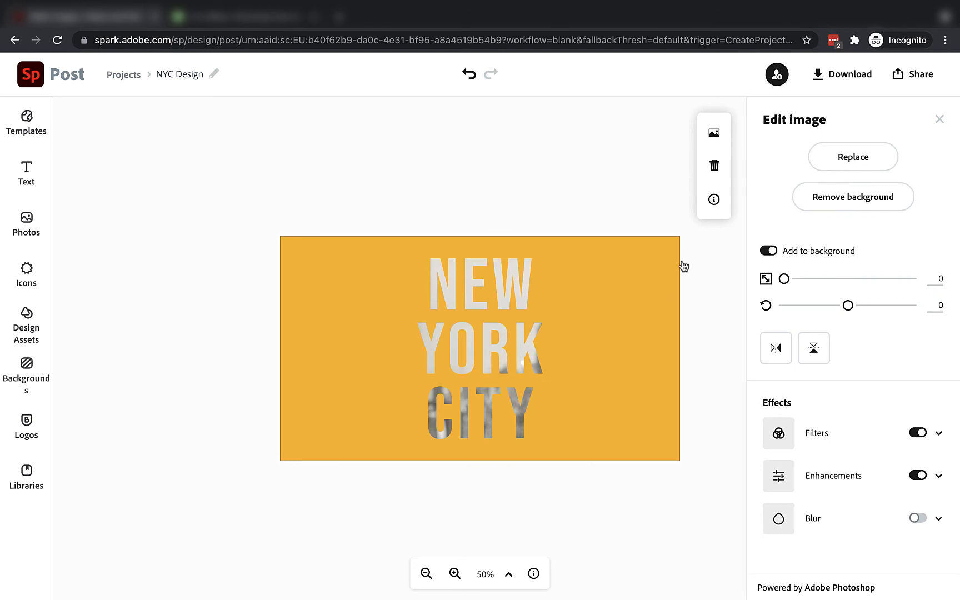
click(862, 158)
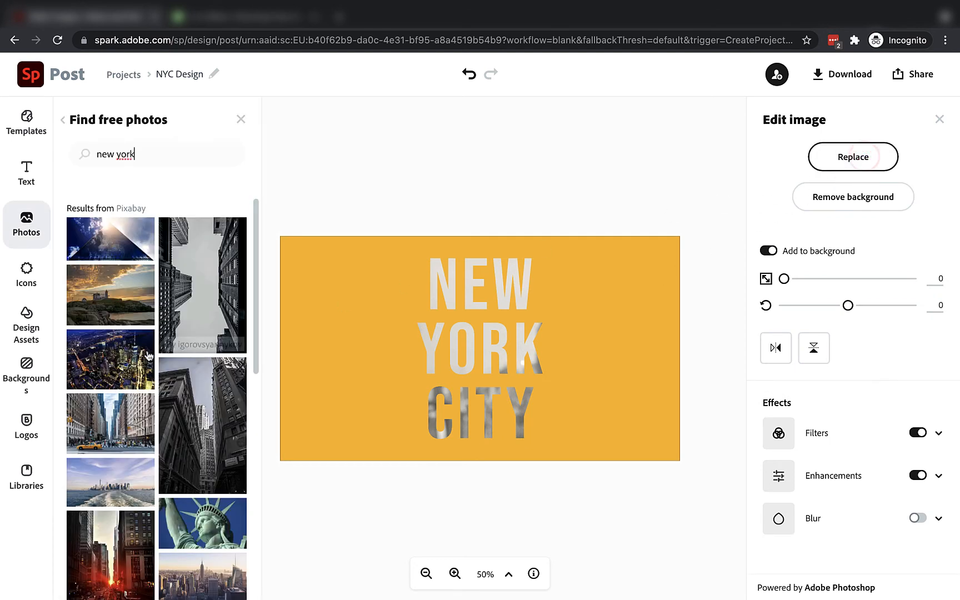
scroll(150, 352, down, 7)
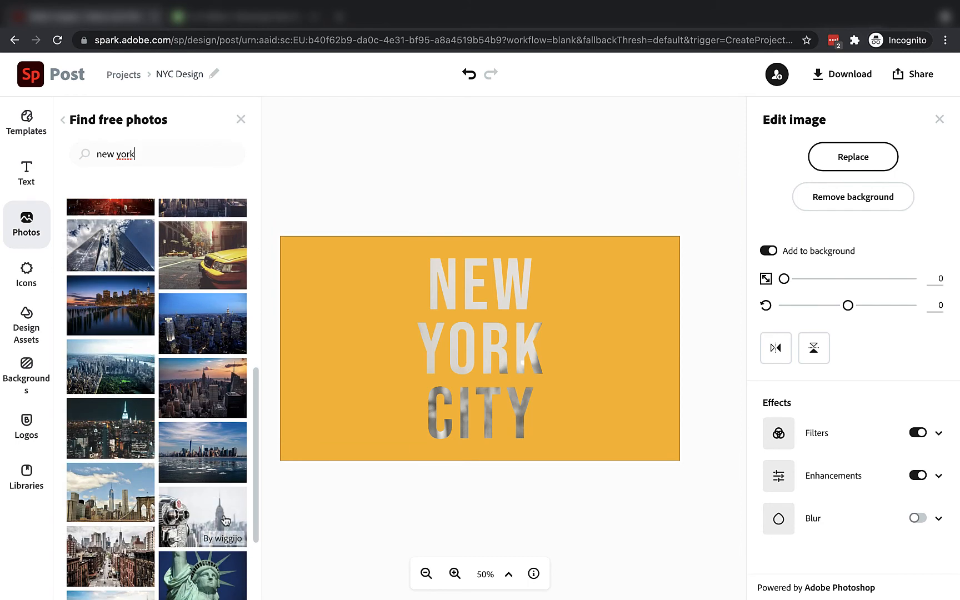
click(116, 497)
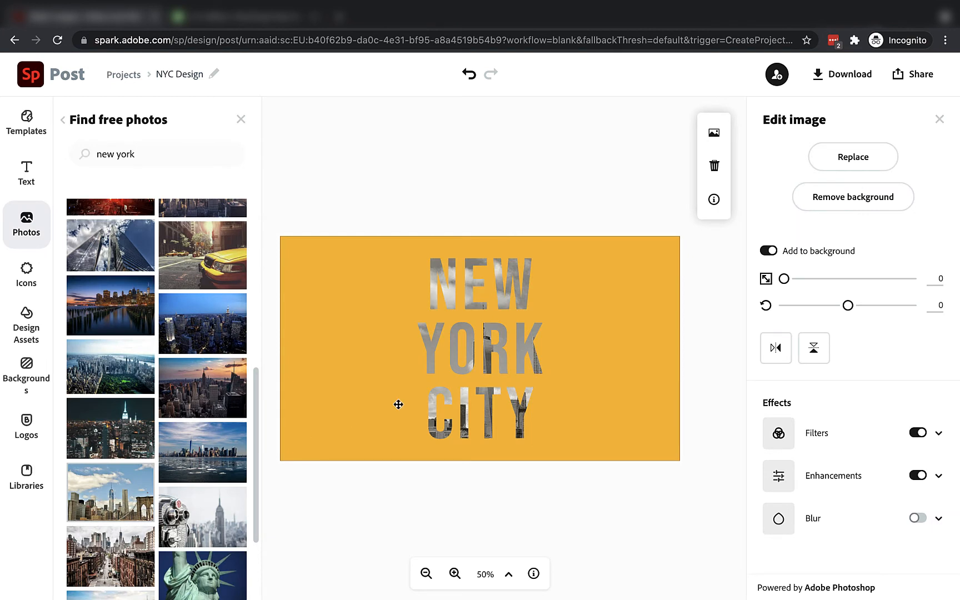
drag(787, 281, 803, 281)
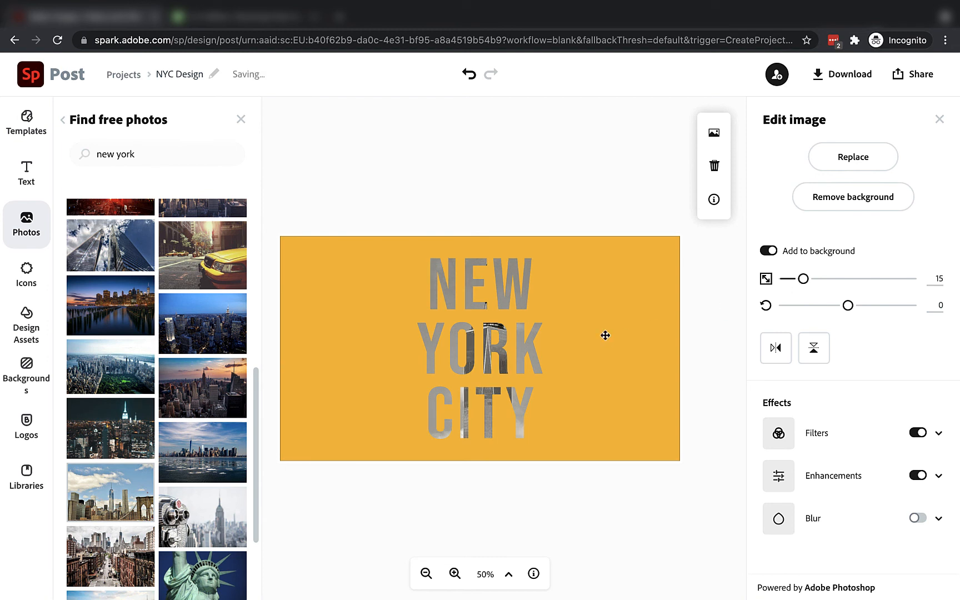
drag(605, 335, 592, 353)
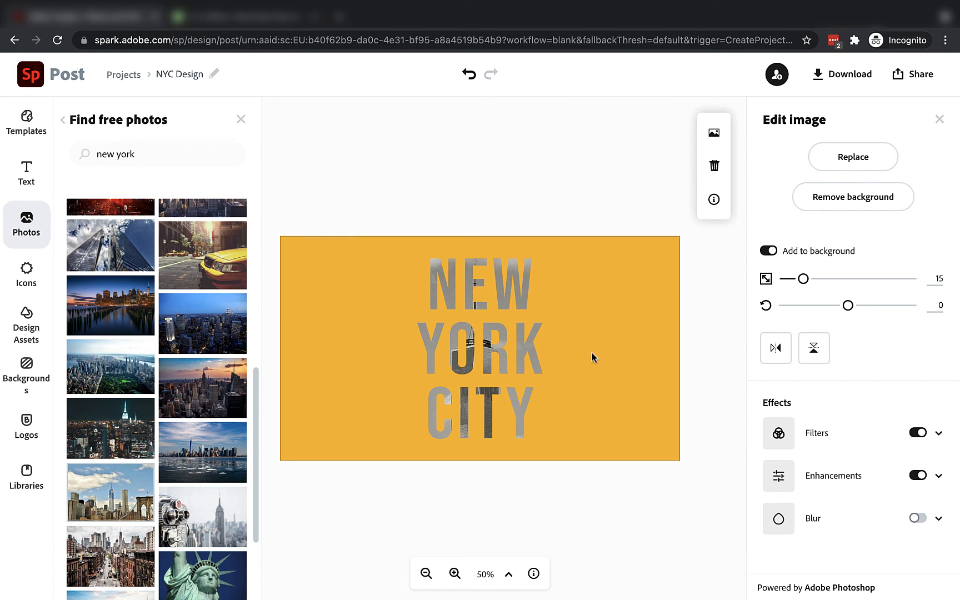
Try a dark #2A2218 shadow with its distance at 88 and an outline on the "NEW YORK CITY" text, switching both effects off.
click(509, 295)
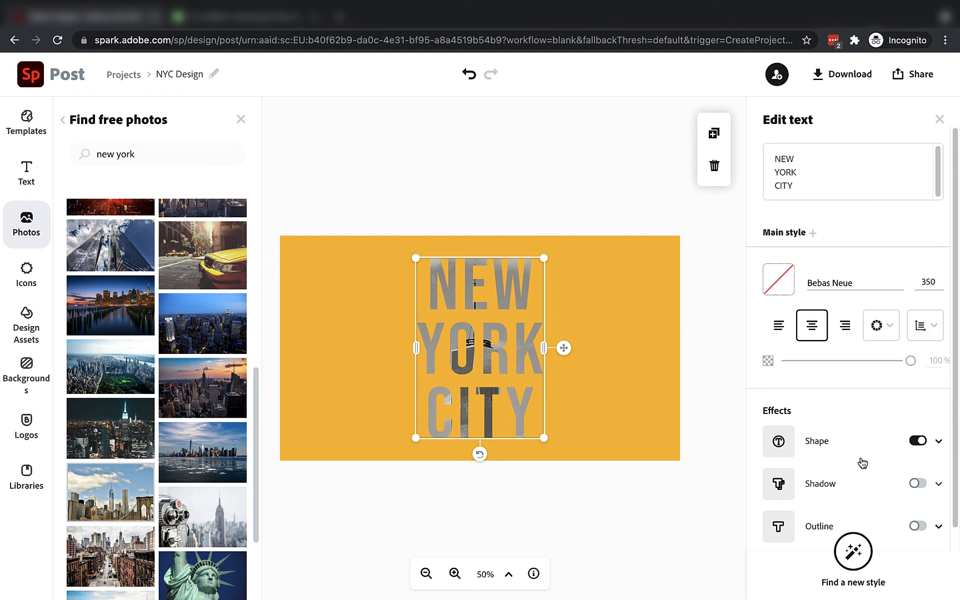
click(917, 484)
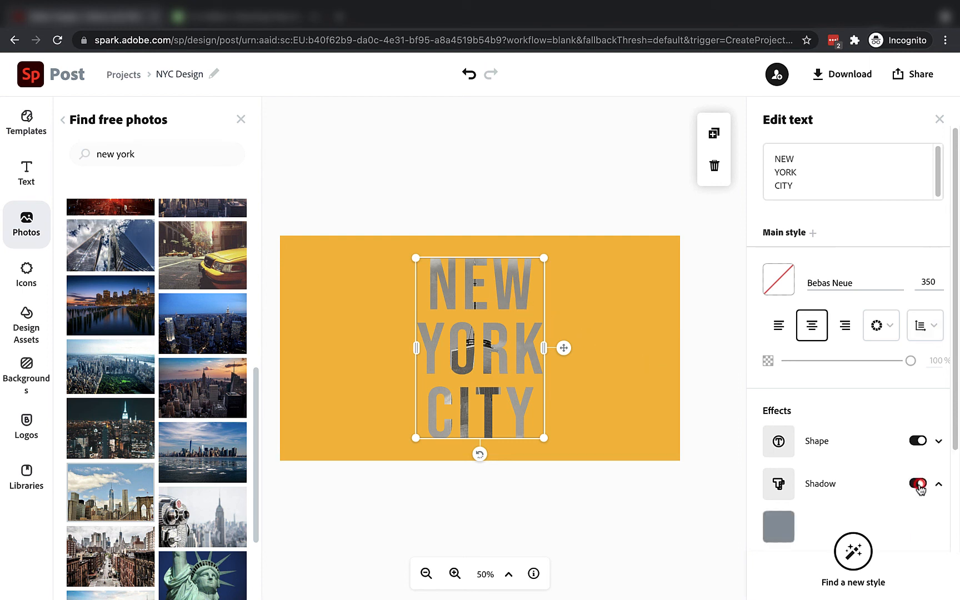
click(783, 534)
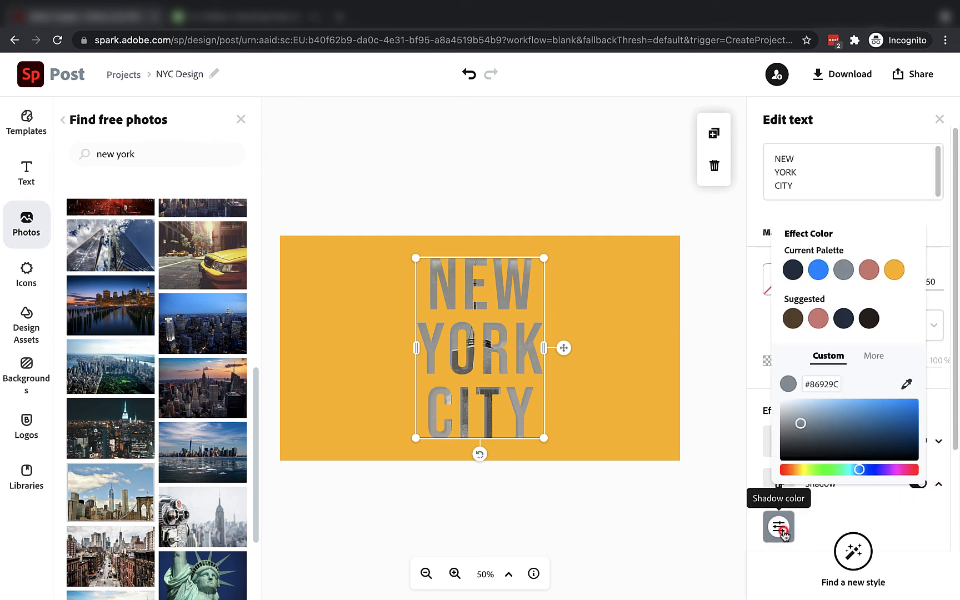
click(869, 319)
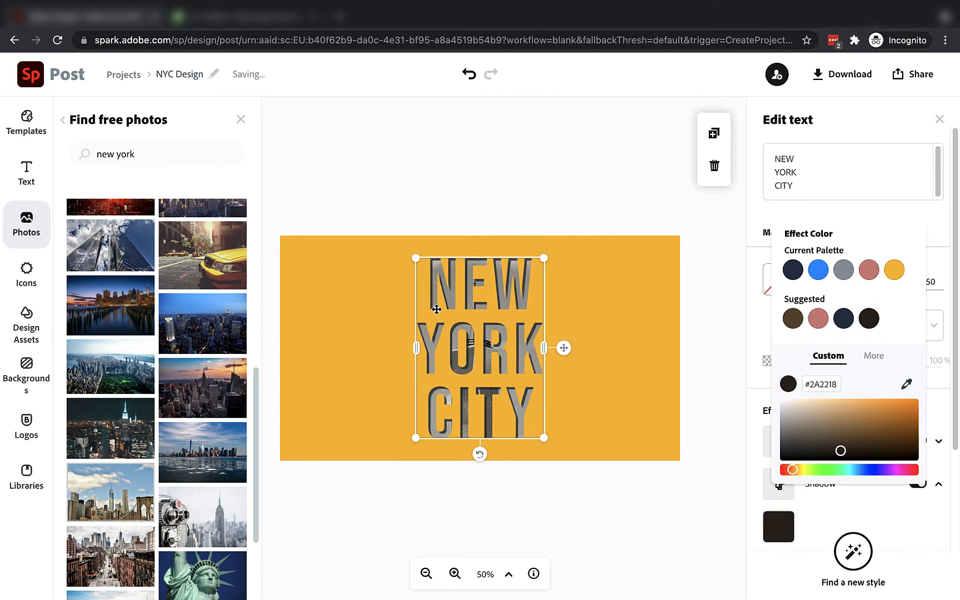
click(749, 395)
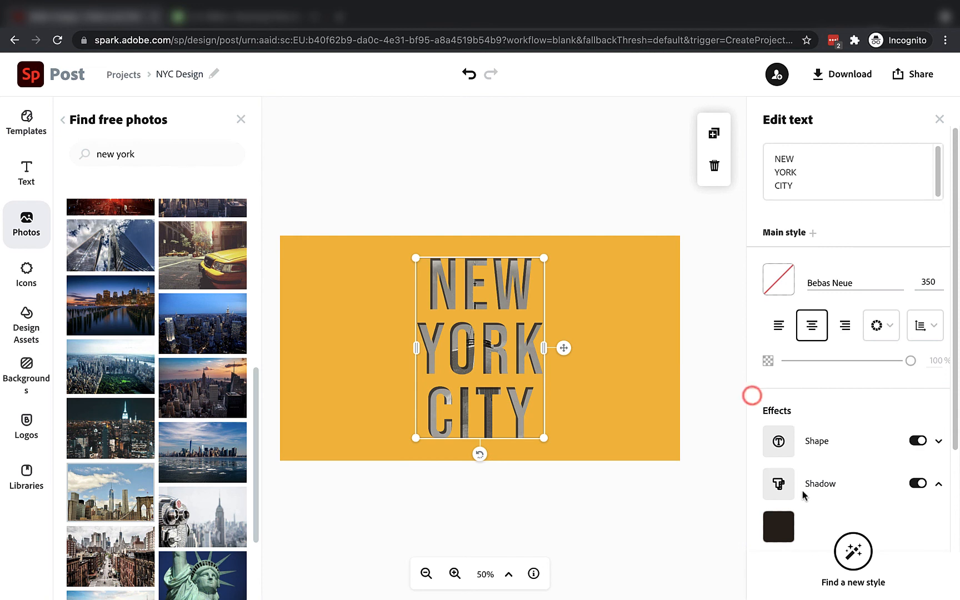
scroll(802, 495, down, 3)
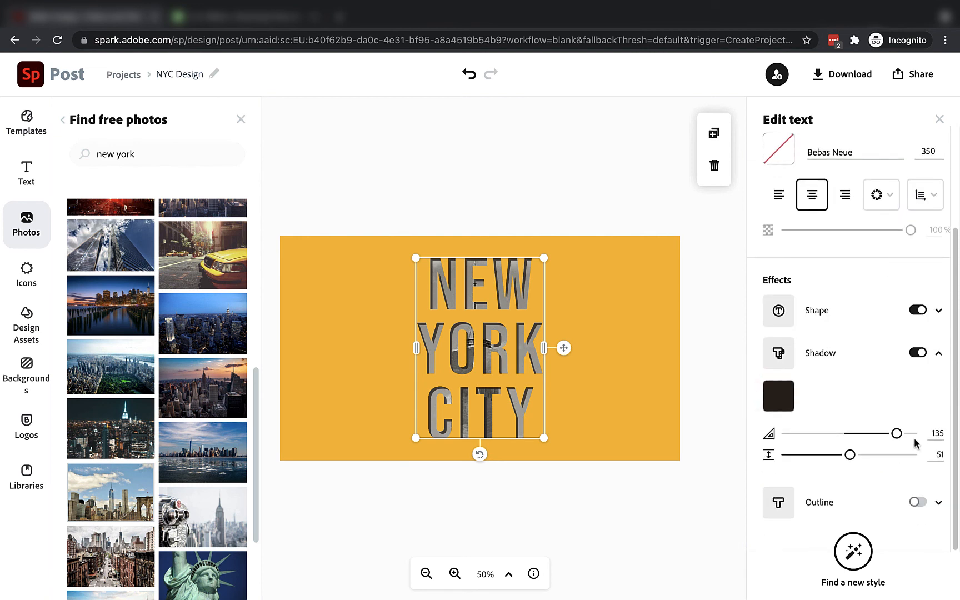
drag(850, 455, 899, 459)
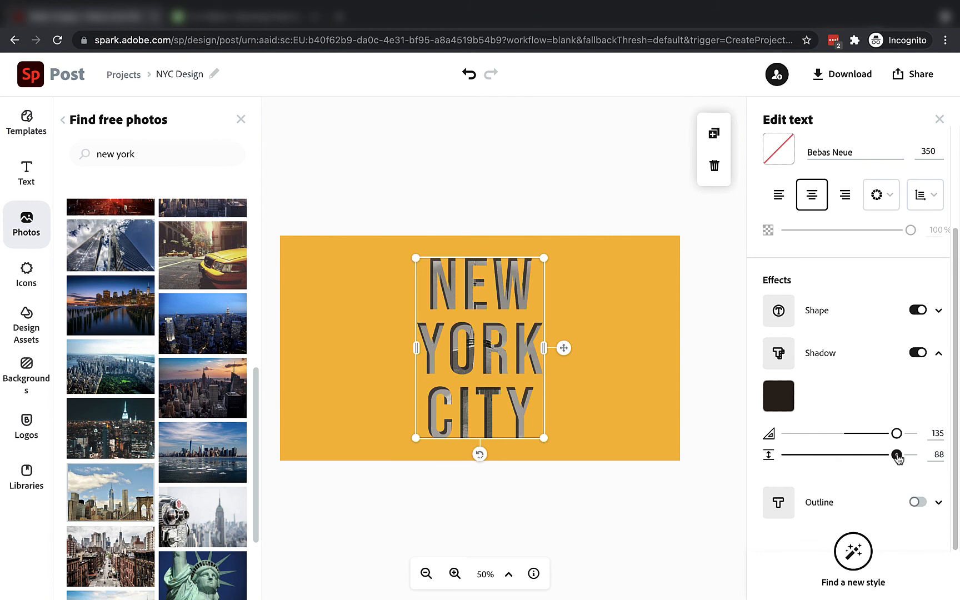
click(917, 354)
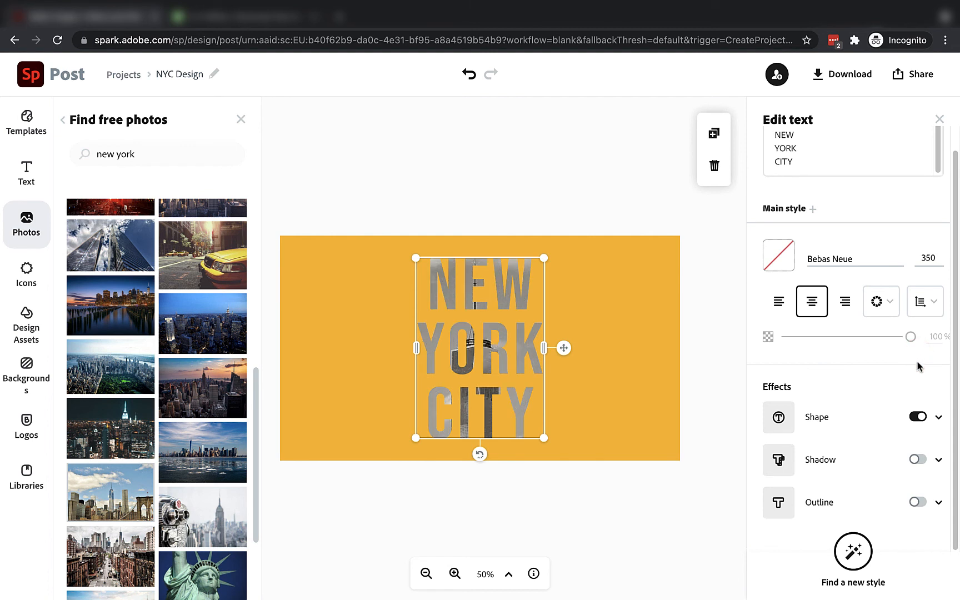
click(920, 503)
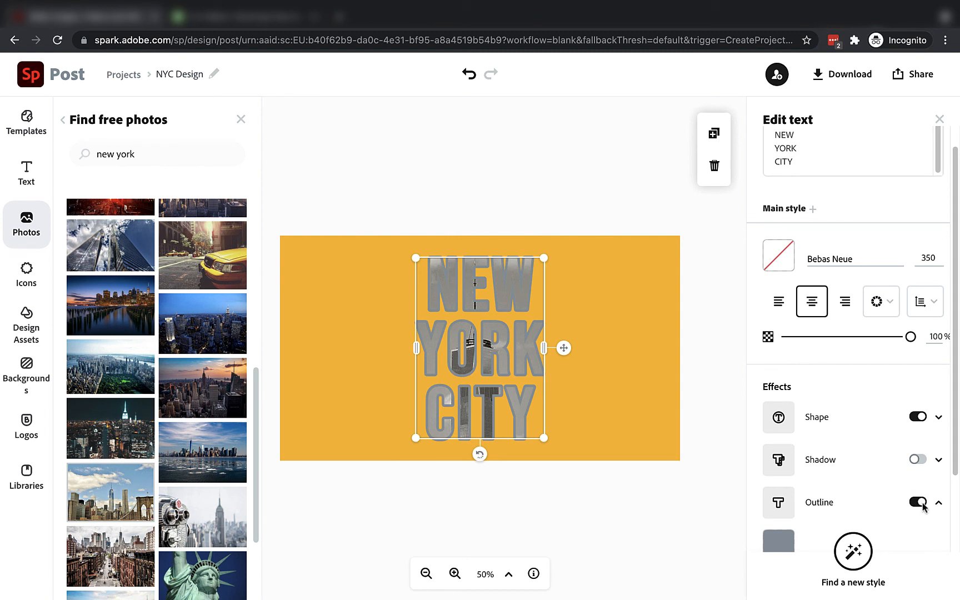
click(914, 503)
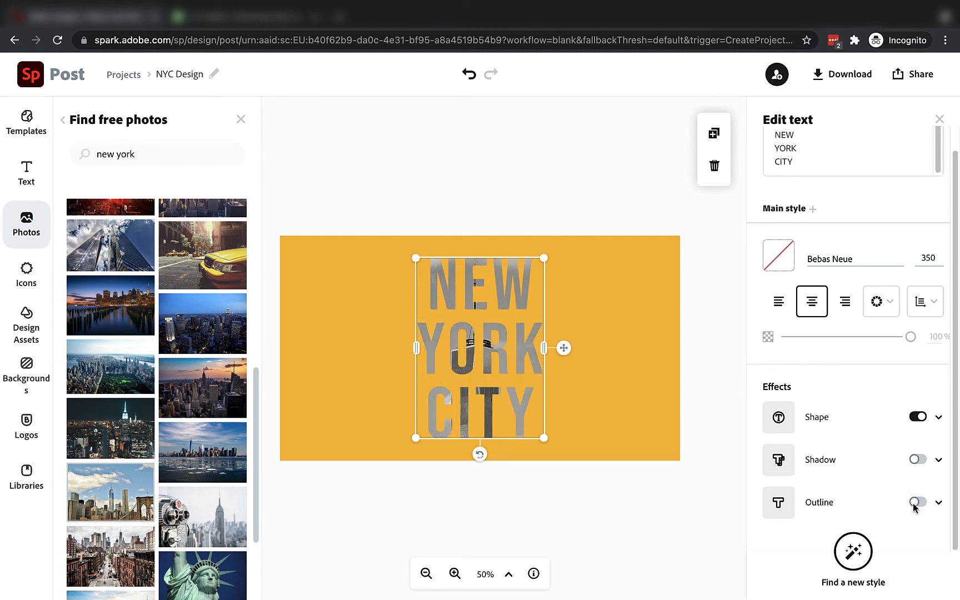
Set the font size of the "NEW YORK CITY" text to 375 and deselect it.
click(241, 119)
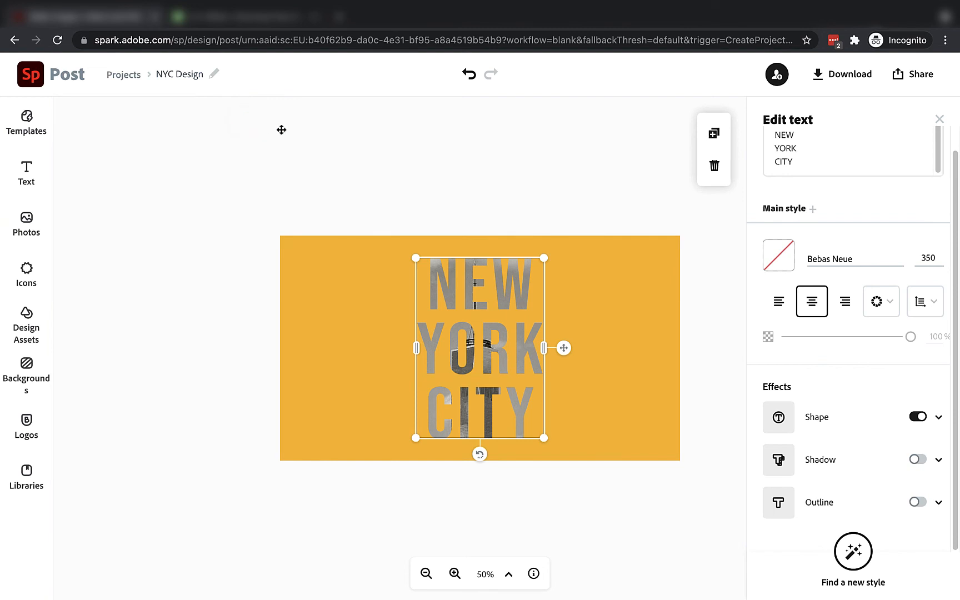
click(928, 258)
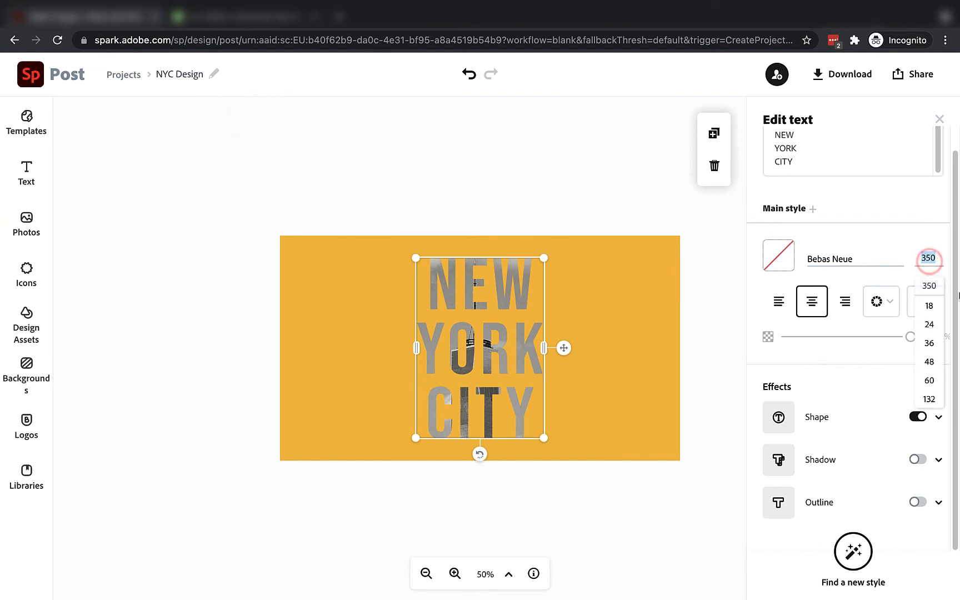
text(3)
key(Return)
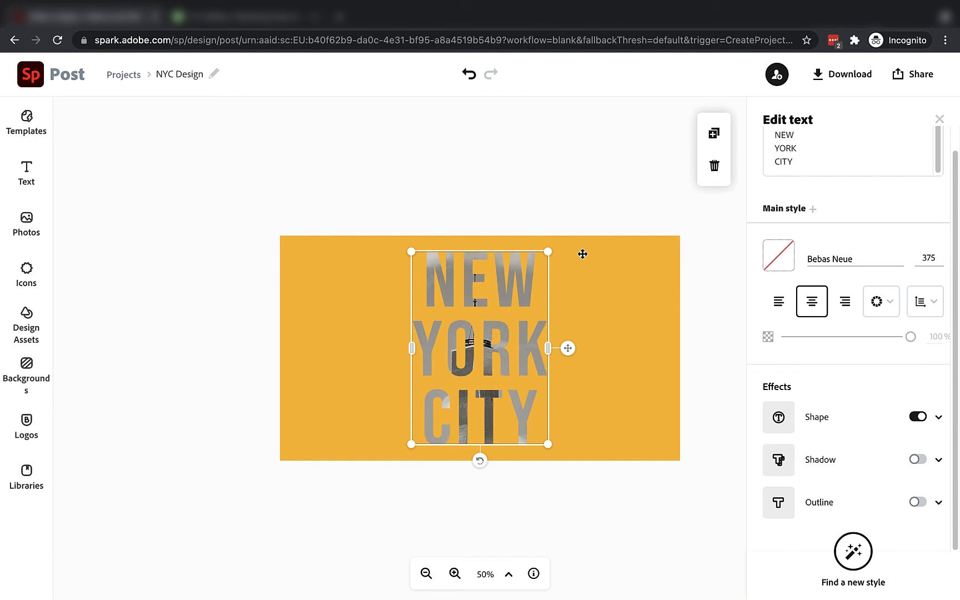
click(387, 185)
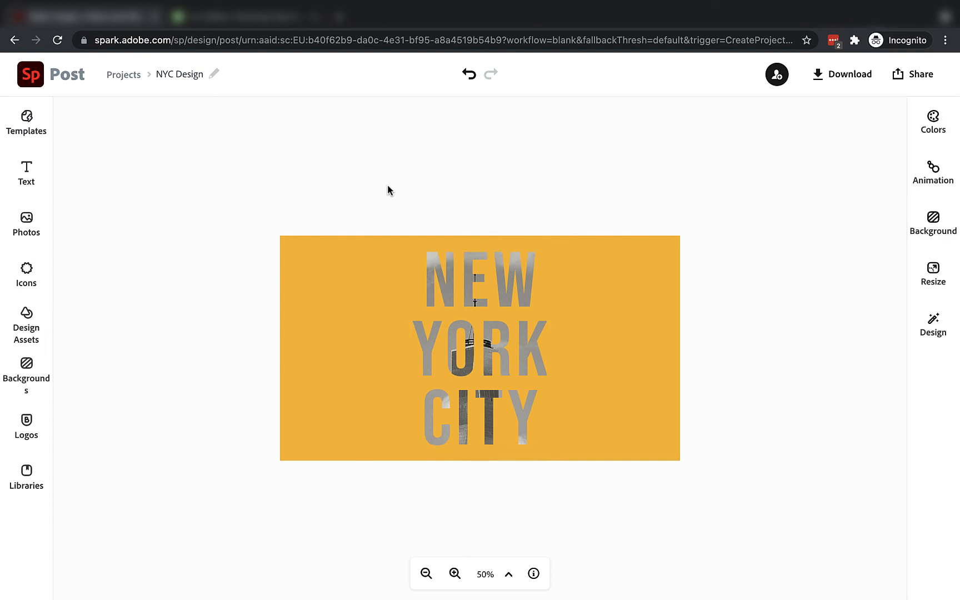
Search the icons for "NEW YORK" and add the thin line-art skyline icon to the design.
click(41, 322)
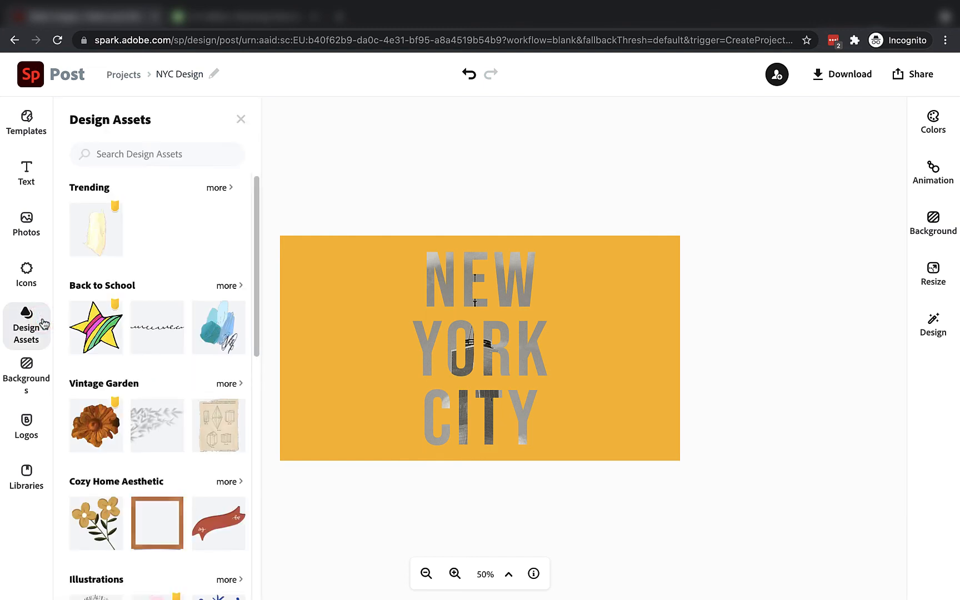
click(40, 373)
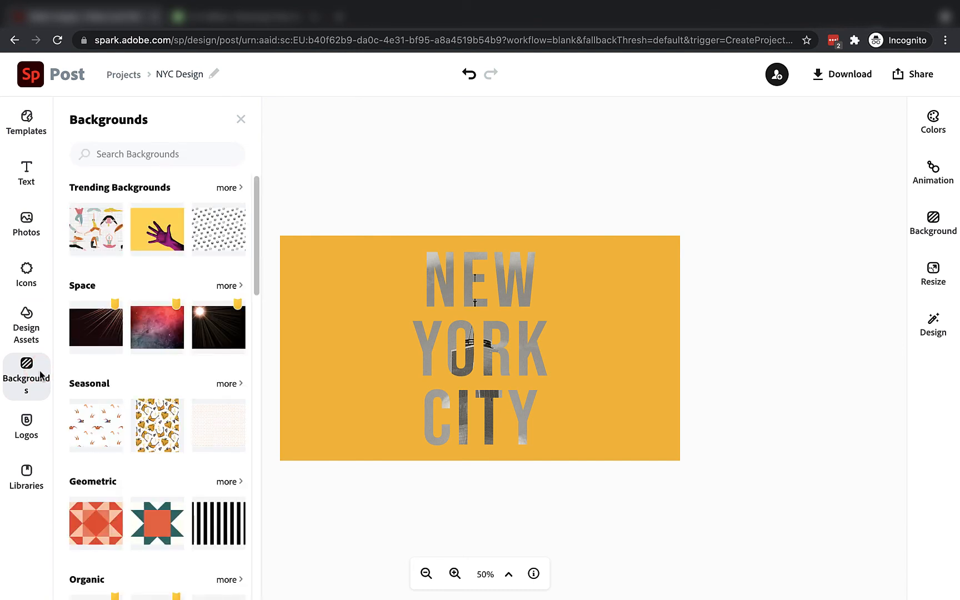
click(23, 281)
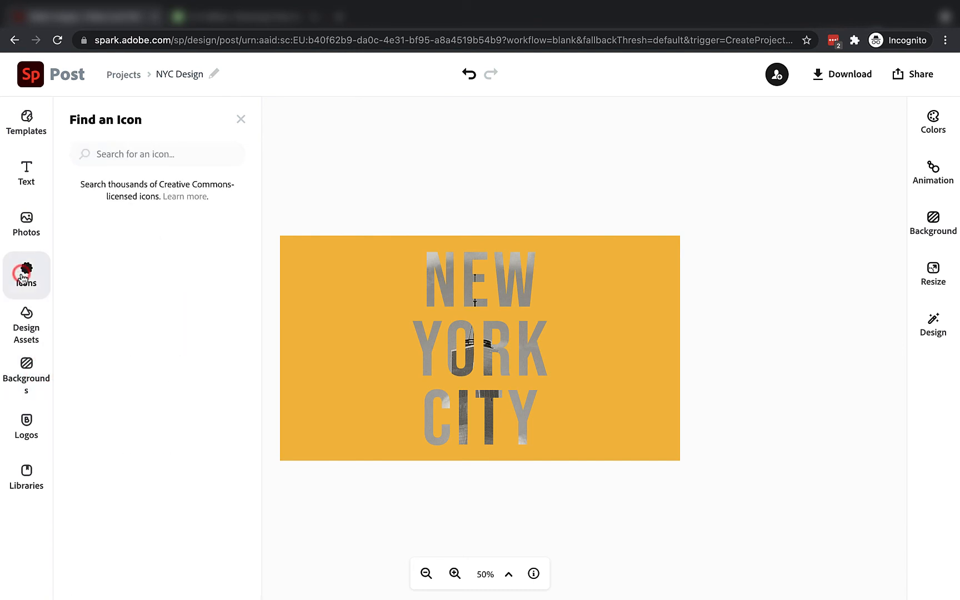
text(oval)
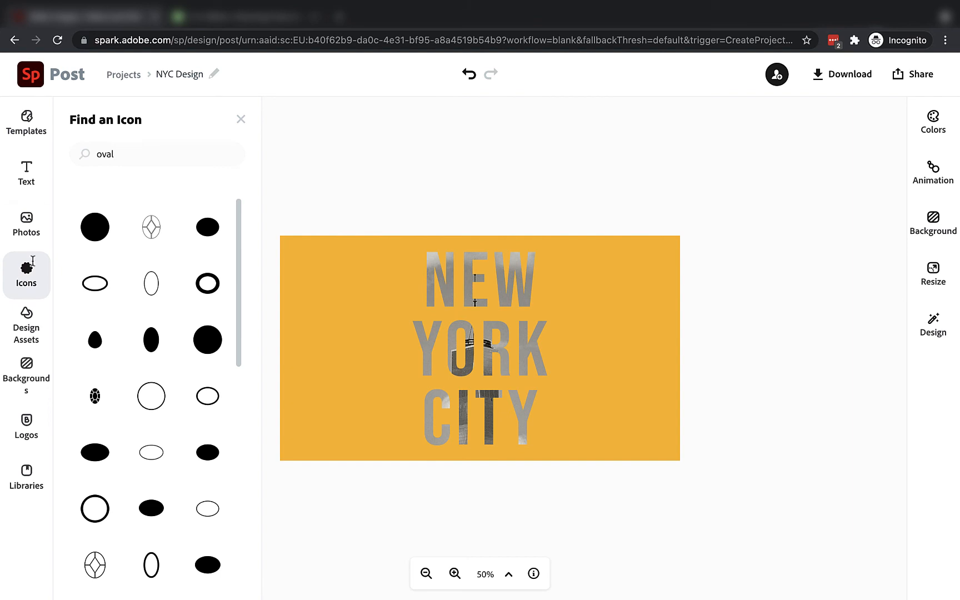
double_click(123, 154)
text(NEW YORK)
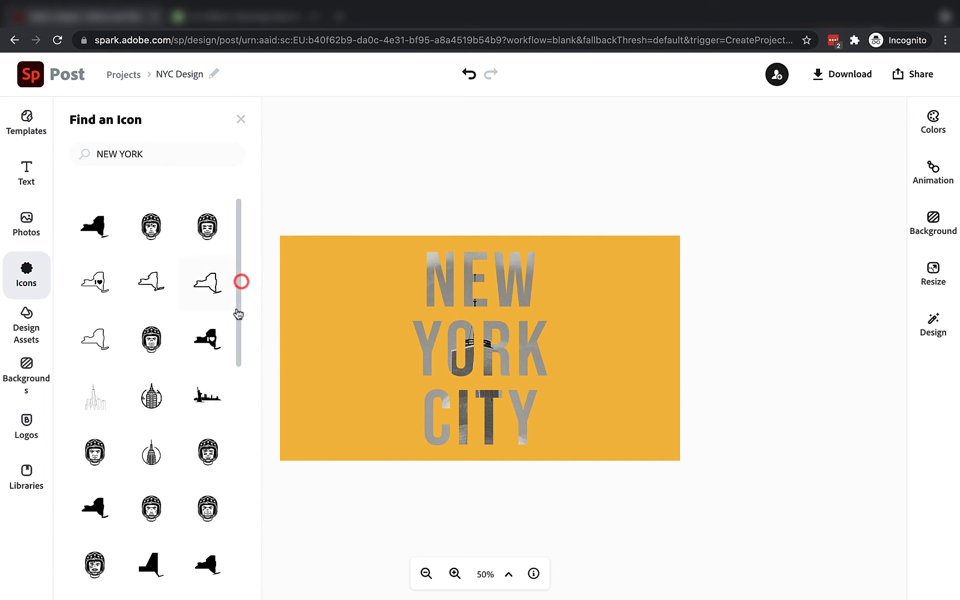
drag(233, 294, 237, 324)
click(95, 402)
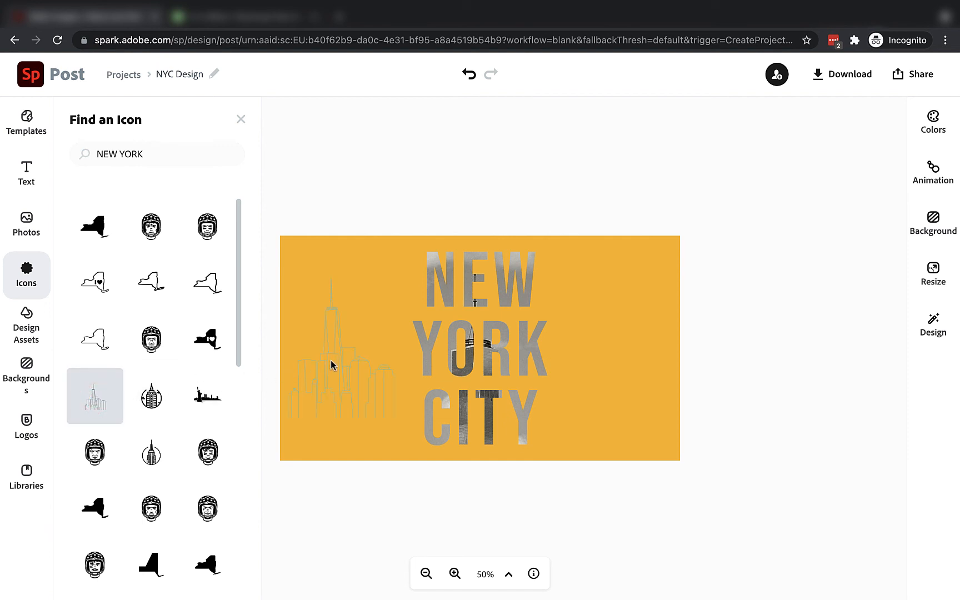
Try white #FAFAFA on the skyline icon and color it the palette's near-black, #2A2218.
click(331, 364)
click(780, 193)
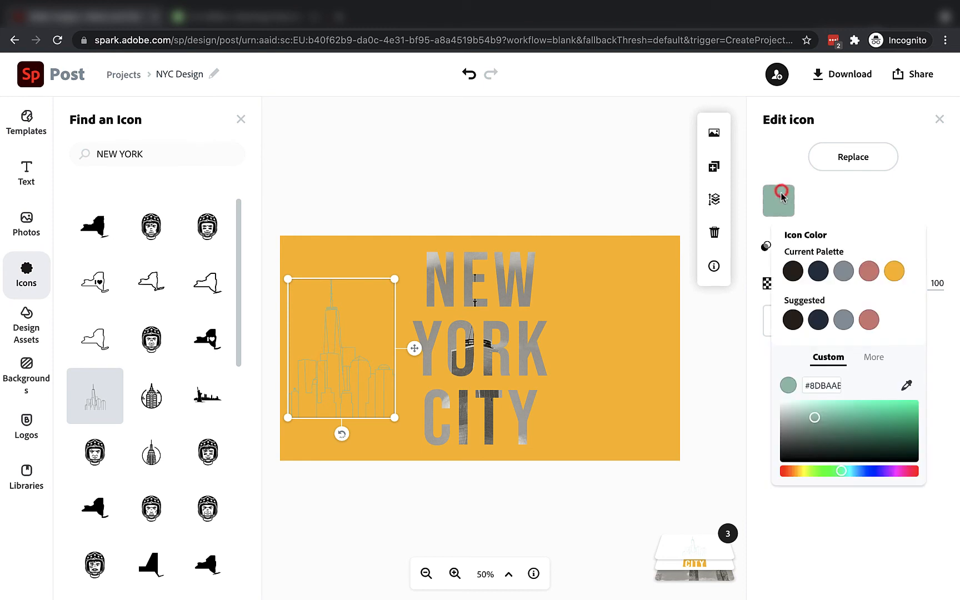
click(826, 425)
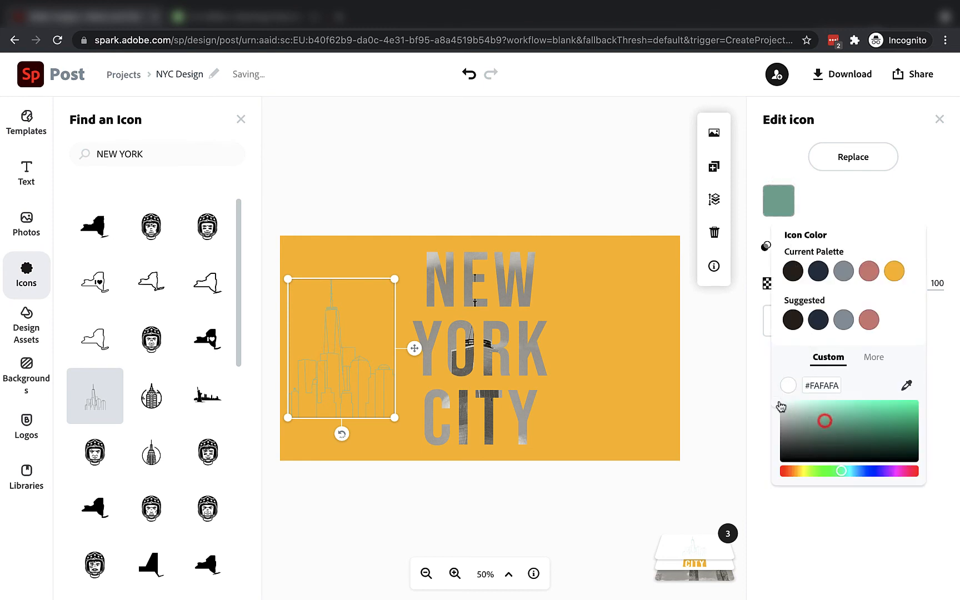
click(781, 403)
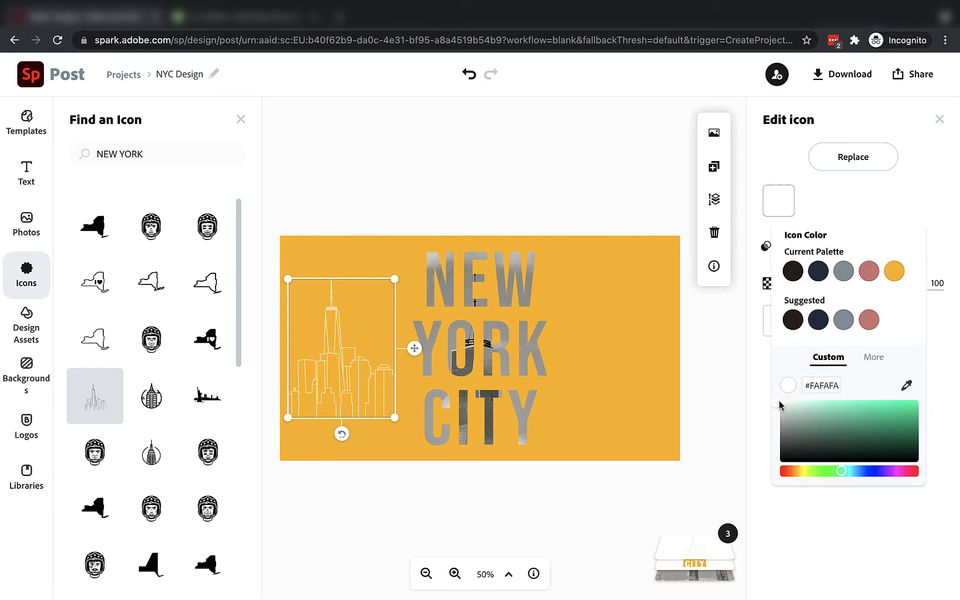
click(794, 271)
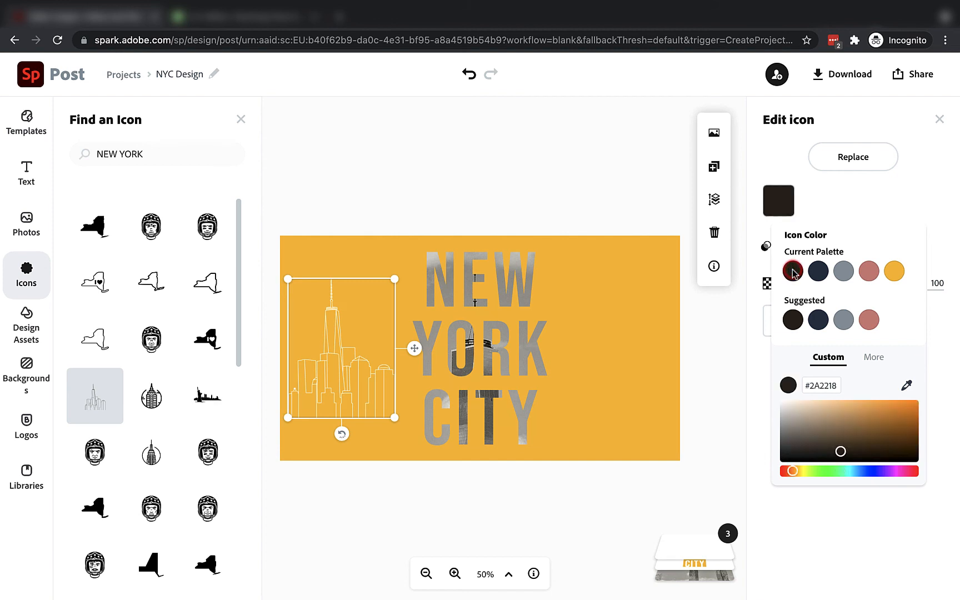
Shrink the skyline icon to about two thirds of its size and place it in the lower-left corner of the design.
drag(390, 287, 359, 326)
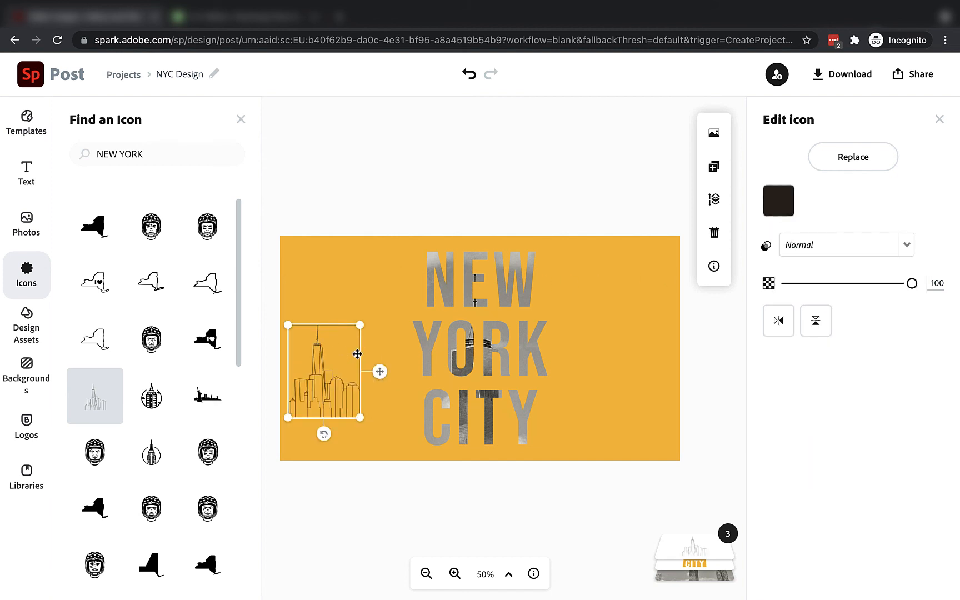
drag(328, 392, 318, 444)
click(374, 198)
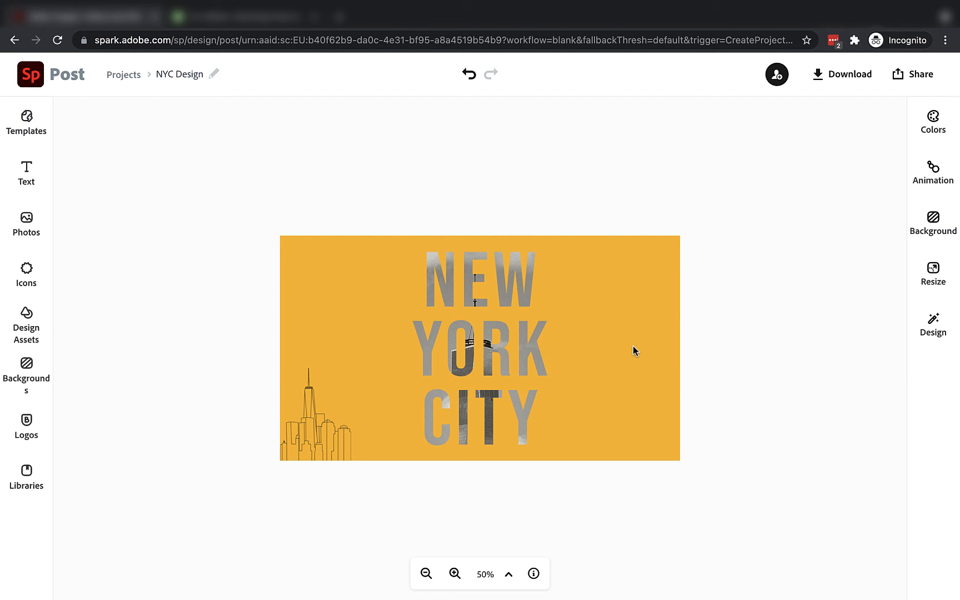
Preview the Typewriter text animation on the design and switch it to the Dynamic text animation.
click(937, 176)
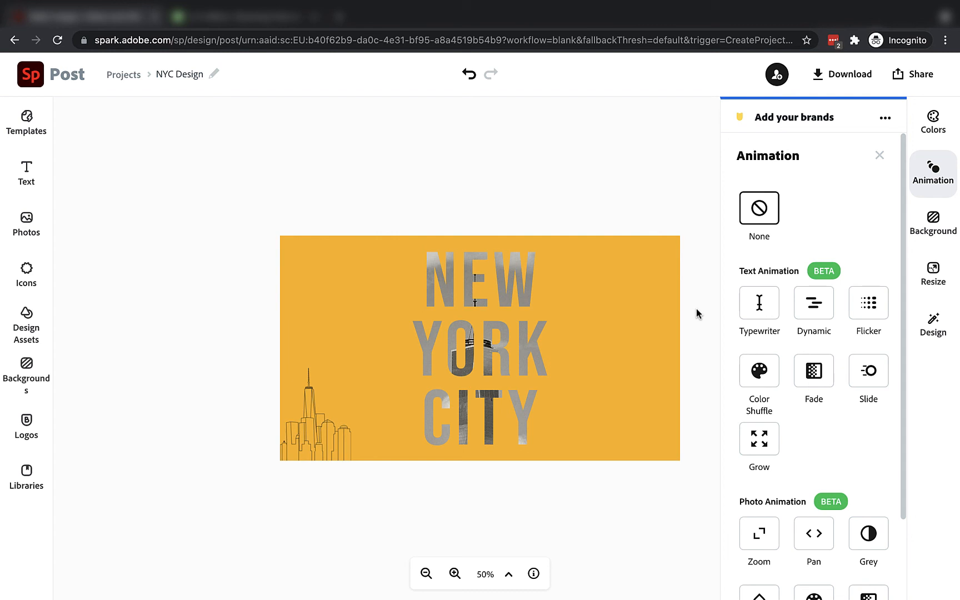
click(761, 303)
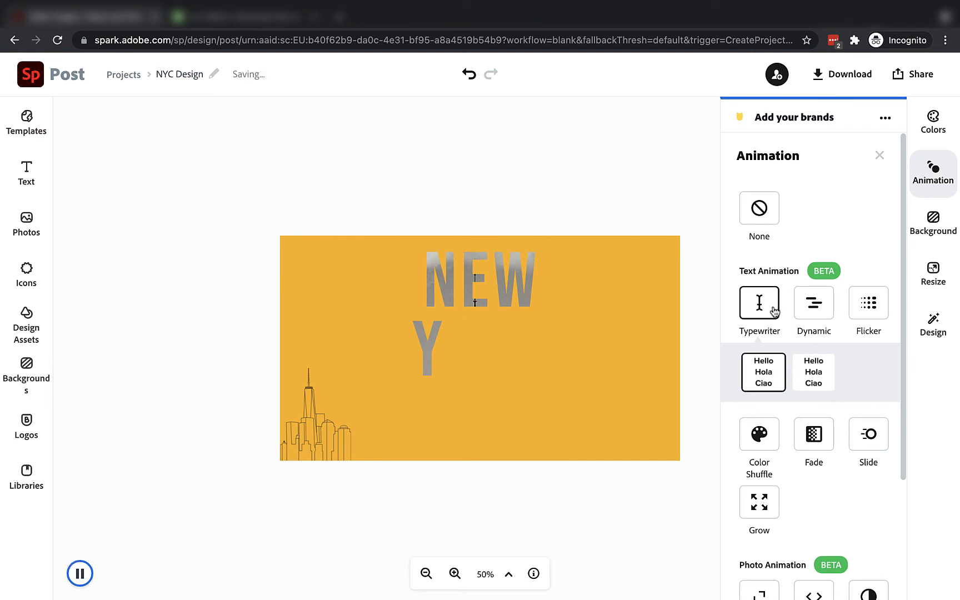
click(815, 306)
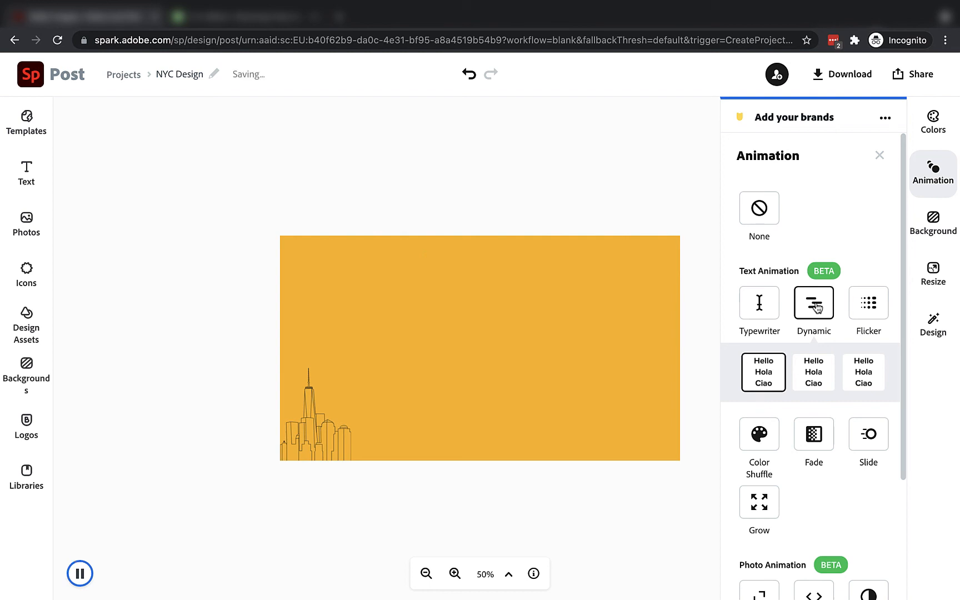
Preview the Flicker text animation on the design and set the animation to None.
click(869, 310)
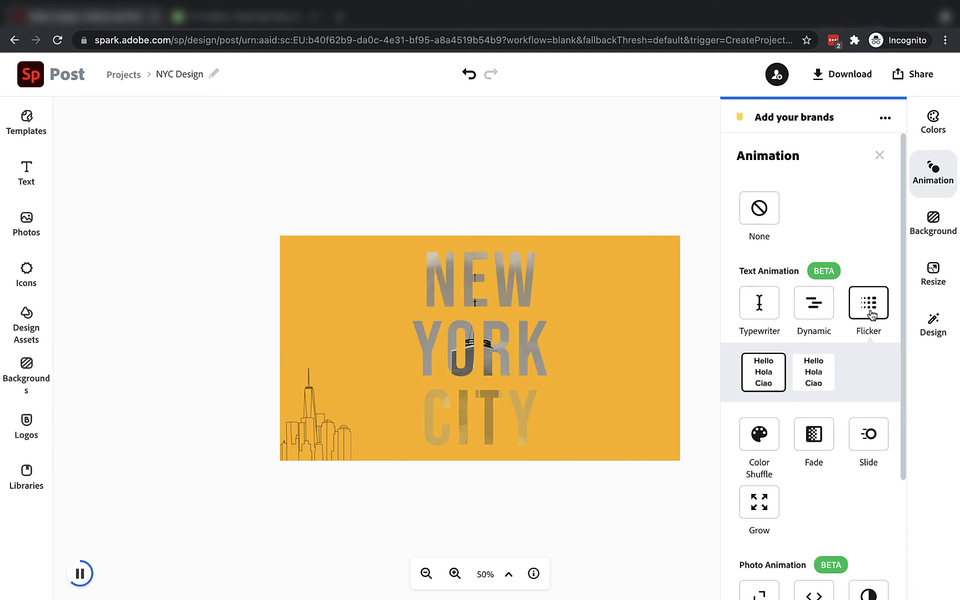
scroll(810, 469, down, 3)
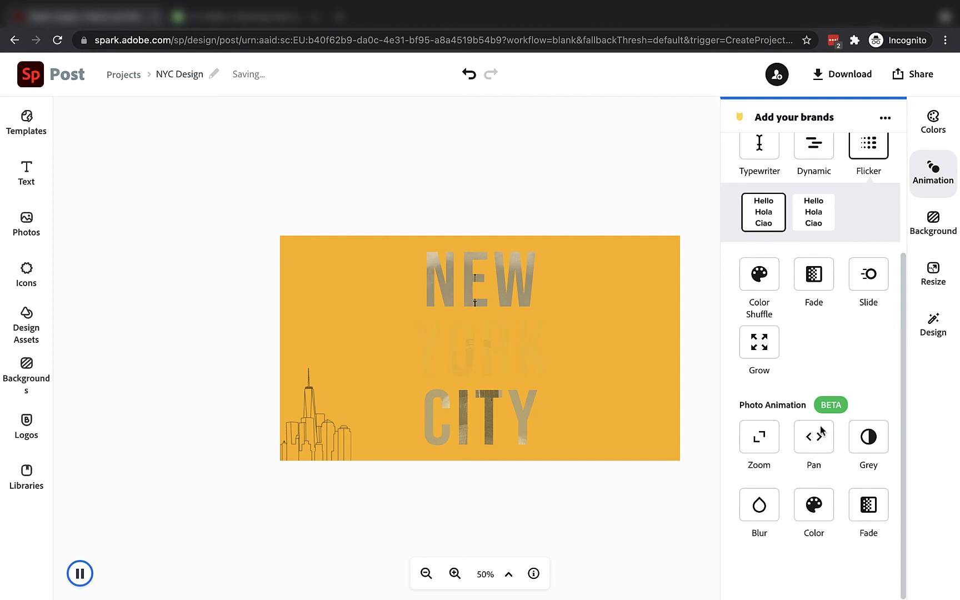
scroll(850, 261, up, 3)
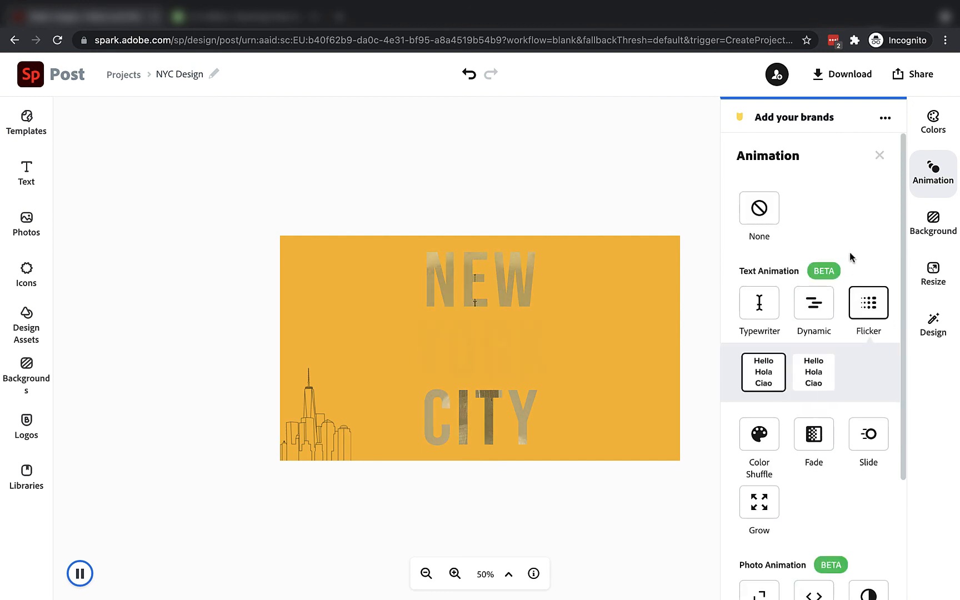
click(757, 210)
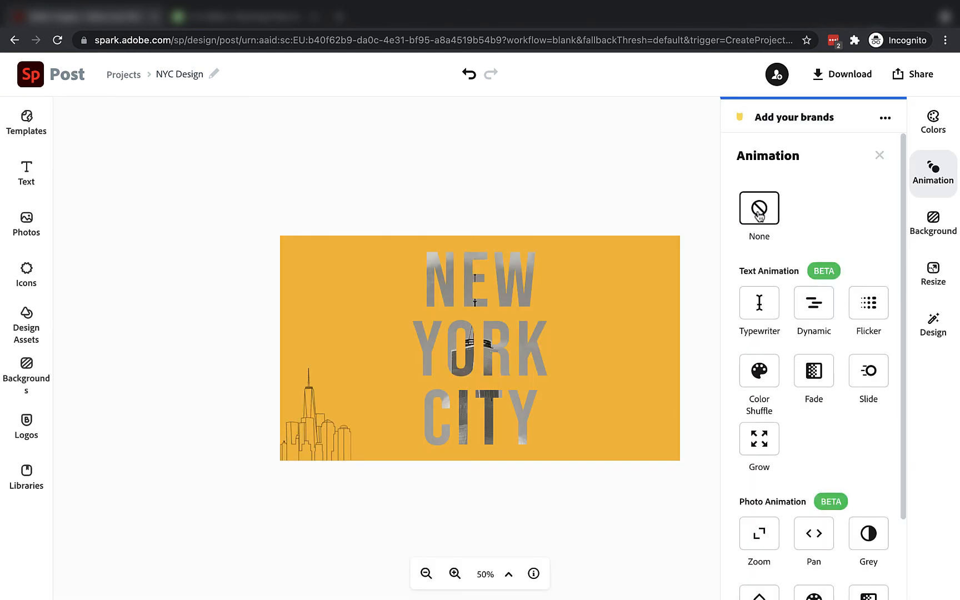
click(635, 199)
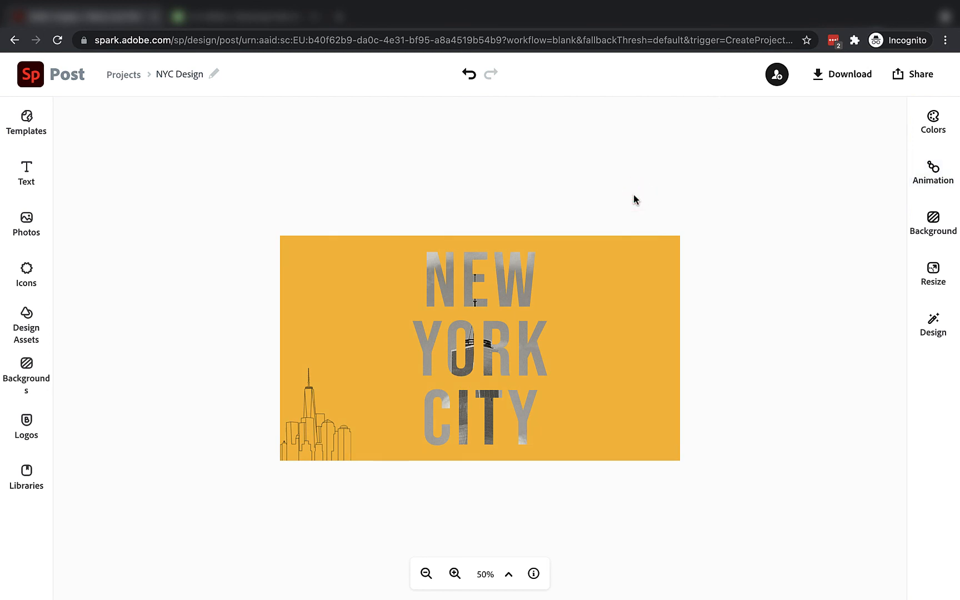
View the sharing options and the invitation dialog for the design, and close it without inviting anyone.
click(913, 77)
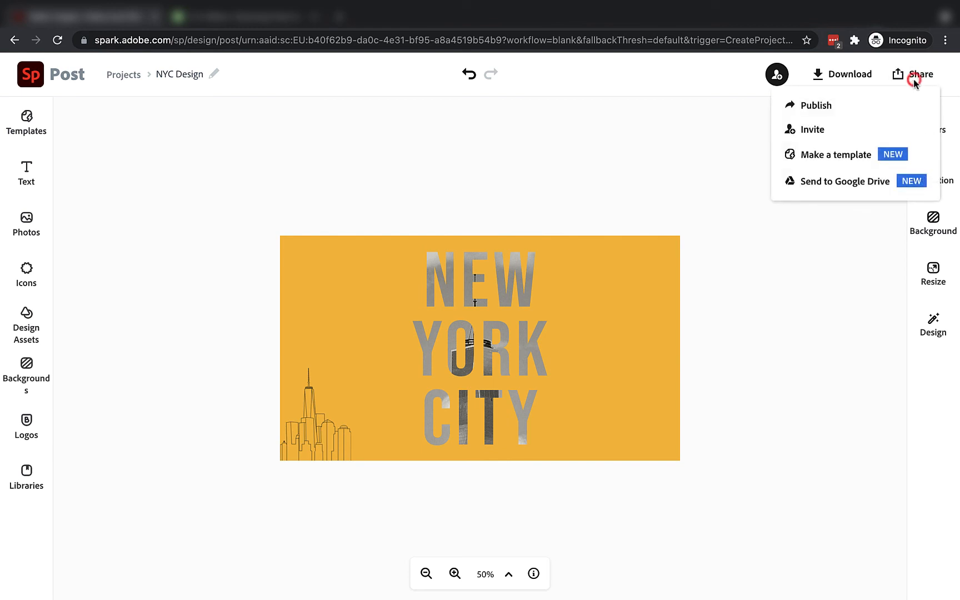
click(822, 131)
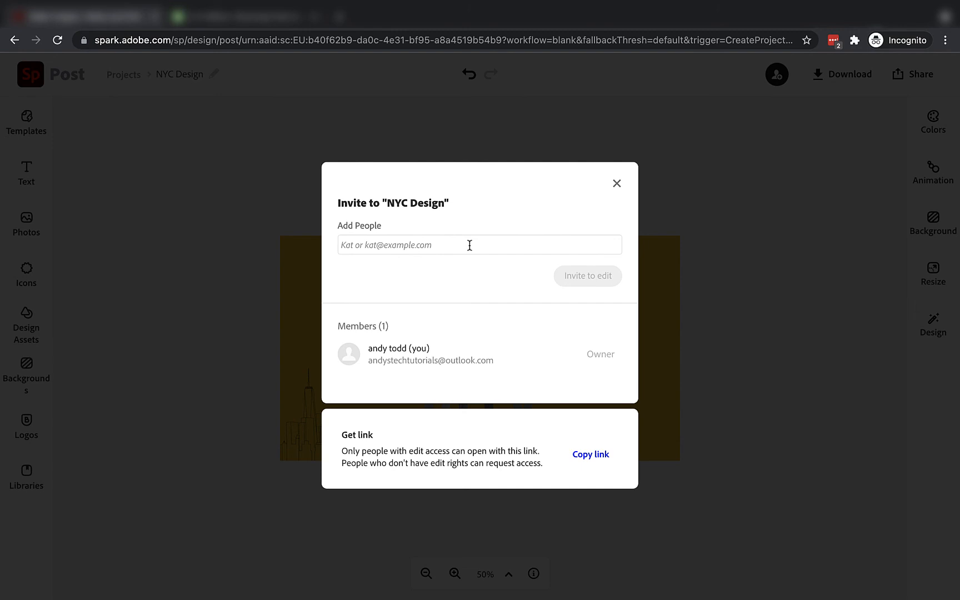
click(611, 188)
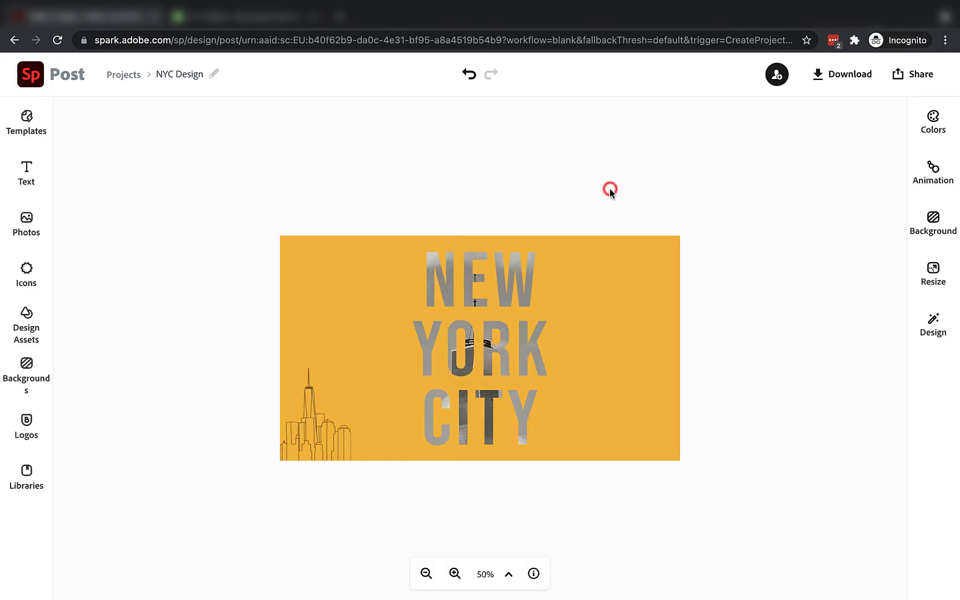
Download the design as a JPG.
click(843, 79)
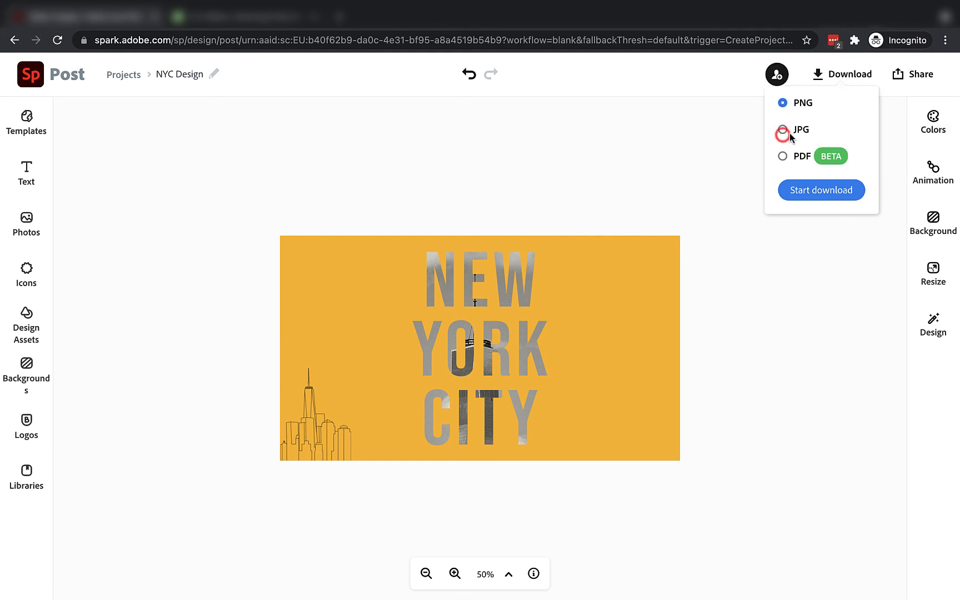
click(808, 129)
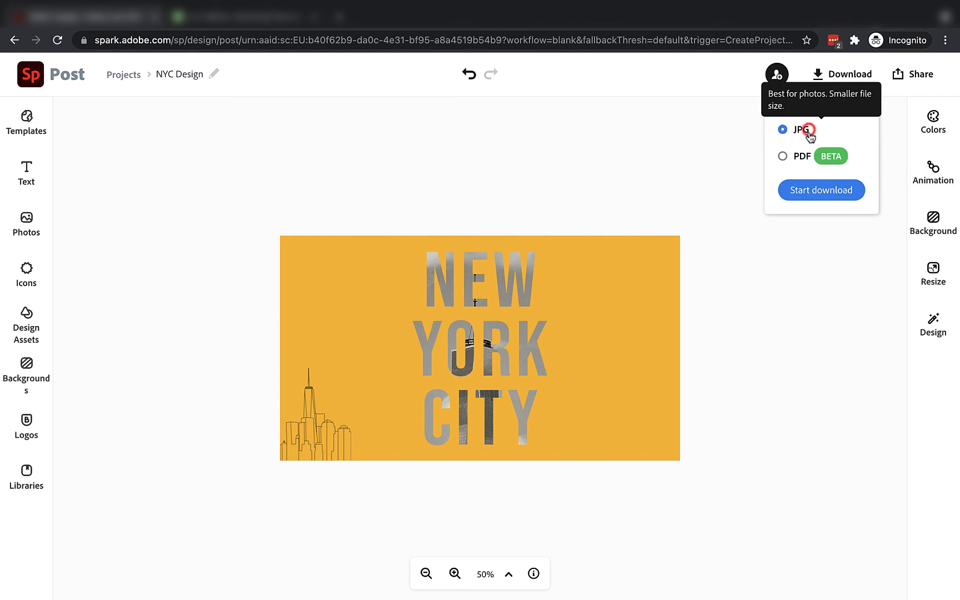
click(819, 191)
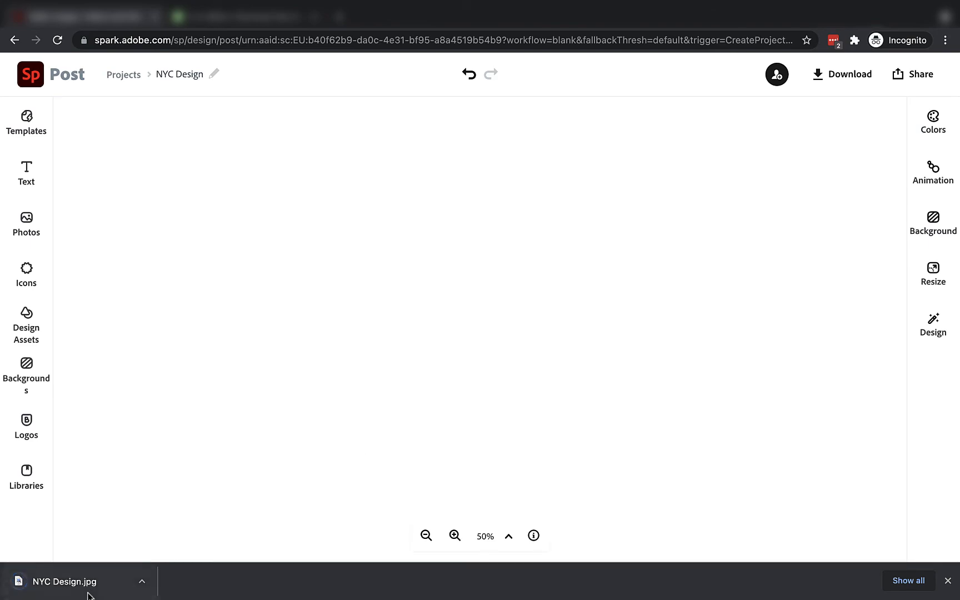
Open the downloaded NYC Design.jpg and view it full screen, and return to the design in the browser.
click(87, 595)
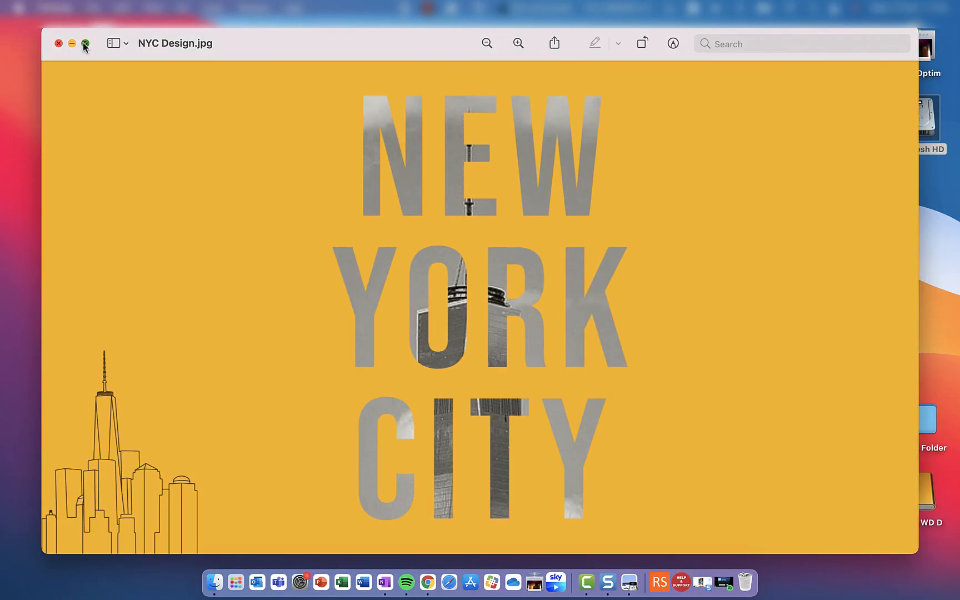
click(85, 43)
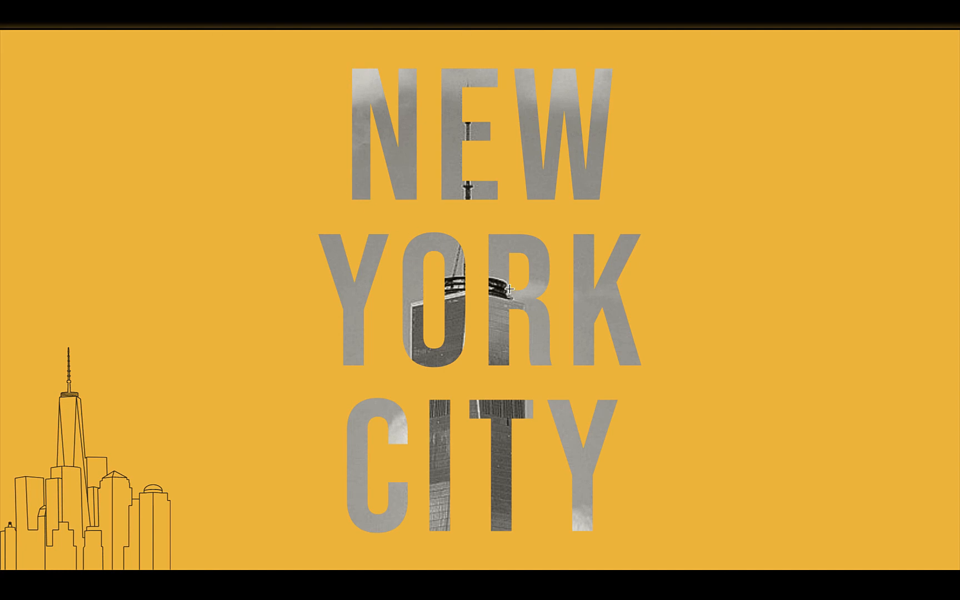
key(Escape)
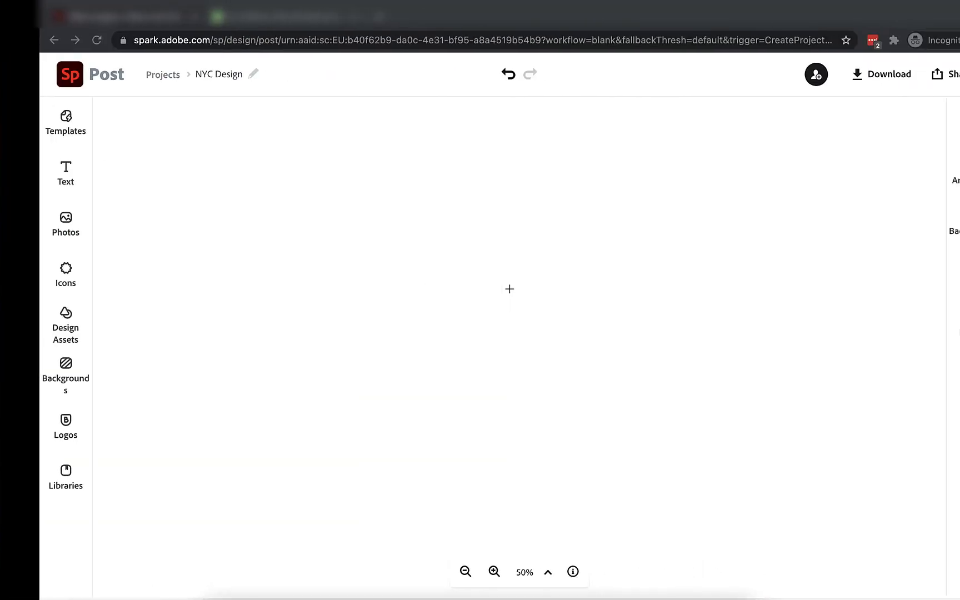
Reduce the scale of the background photo behind the text to 8.
click(649, 293)
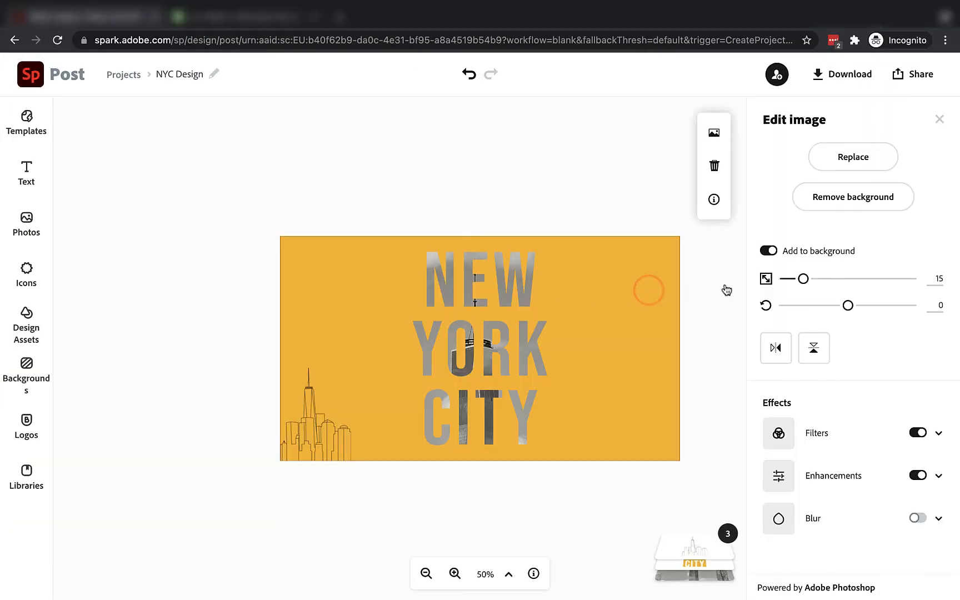
click(801, 279)
drag(802, 280, 793, 282)
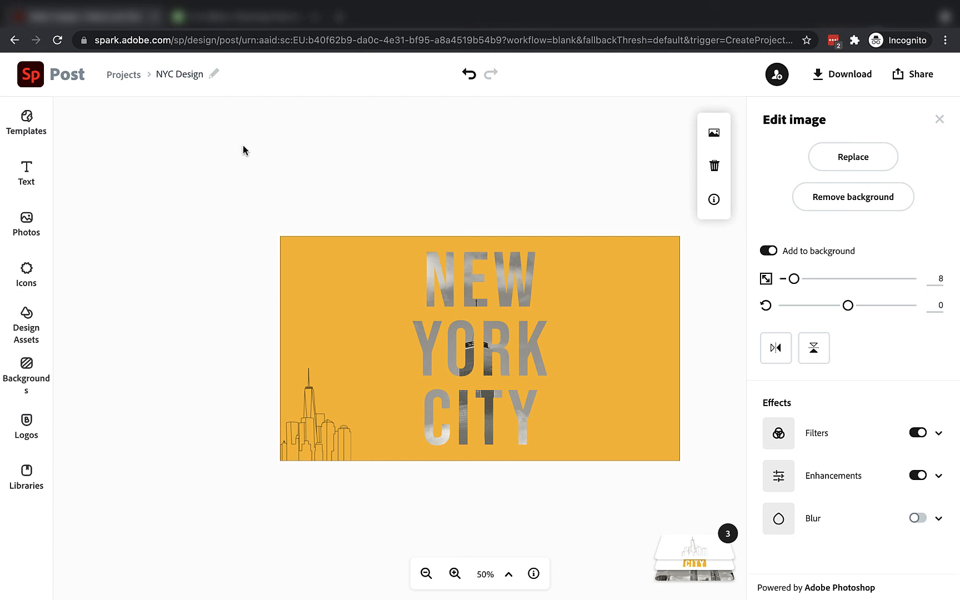
Leave the editor for the Spark home page and open the list of your projects.
click(35, 83)
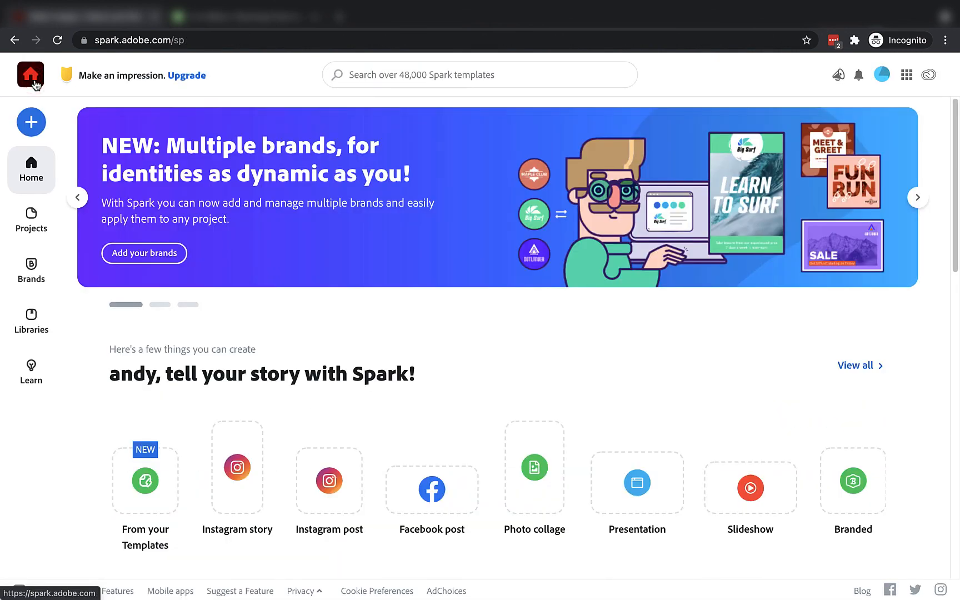
scroll(101, 136, down, 7)
scroll(100, 135, up, 7)
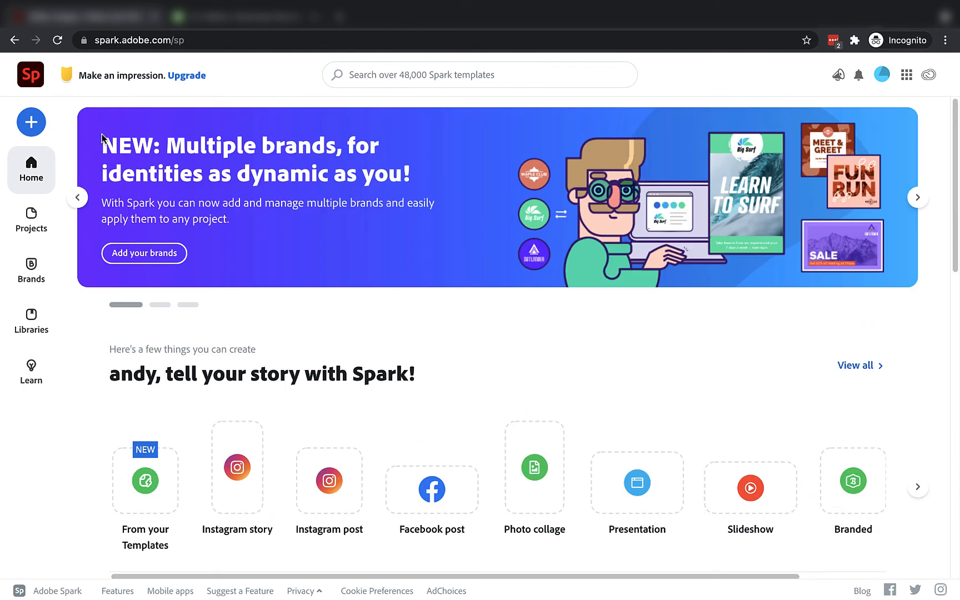
click(27, 225)
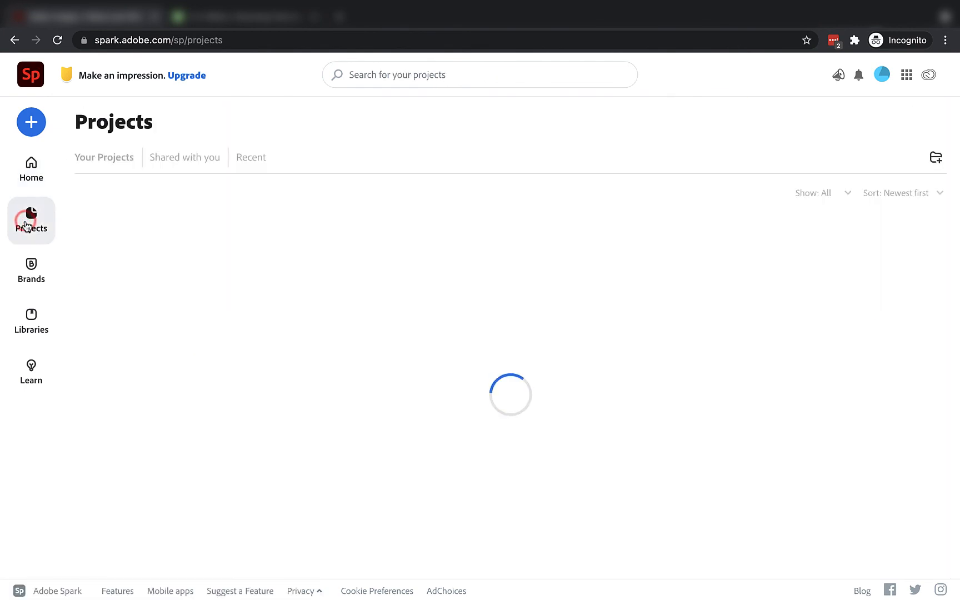
mouse_move(123, 336)
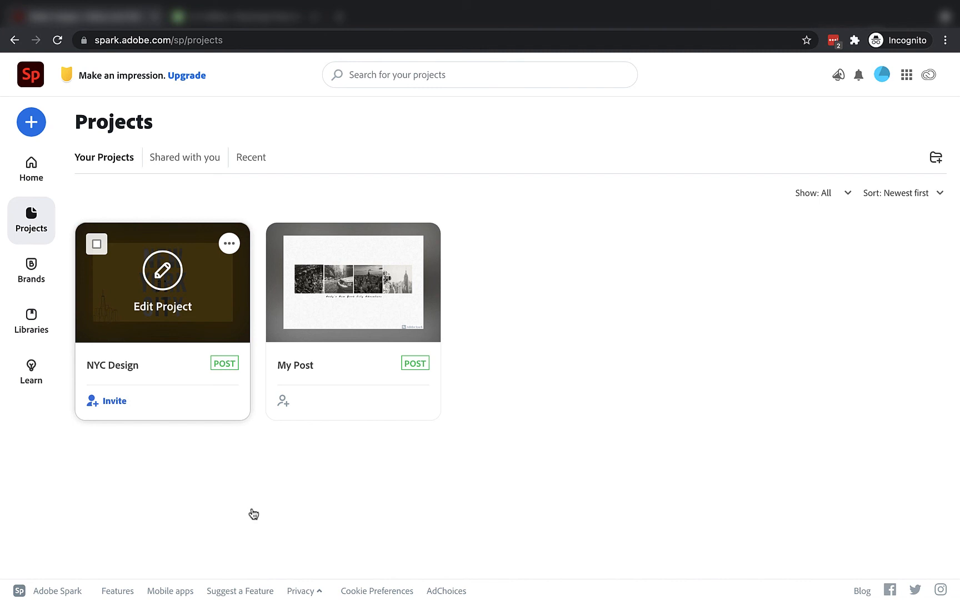
Rename the NYC Design project as "NYC Design - Yellow".
click(228, 244)
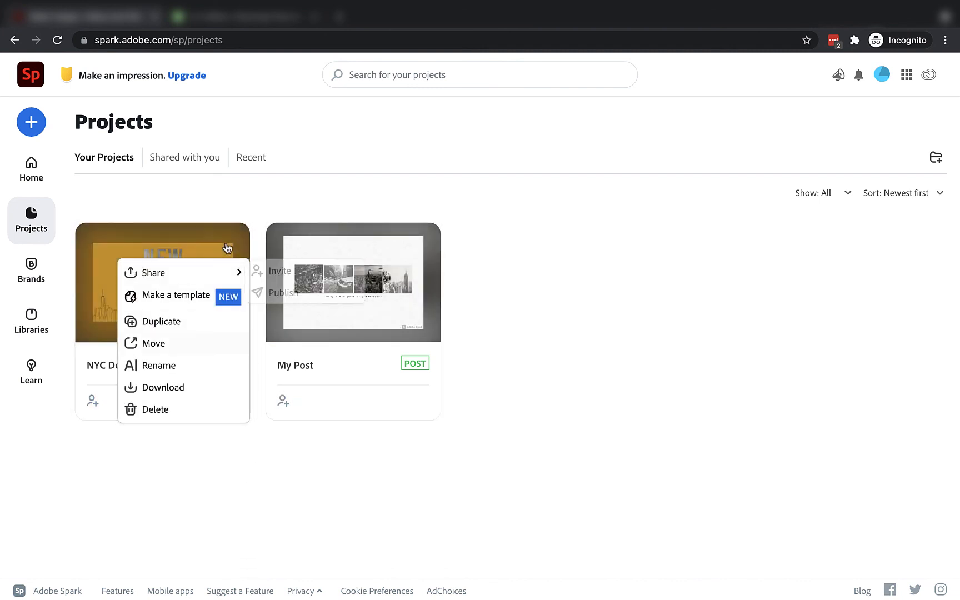
click(169, 366)
click(147, 365)
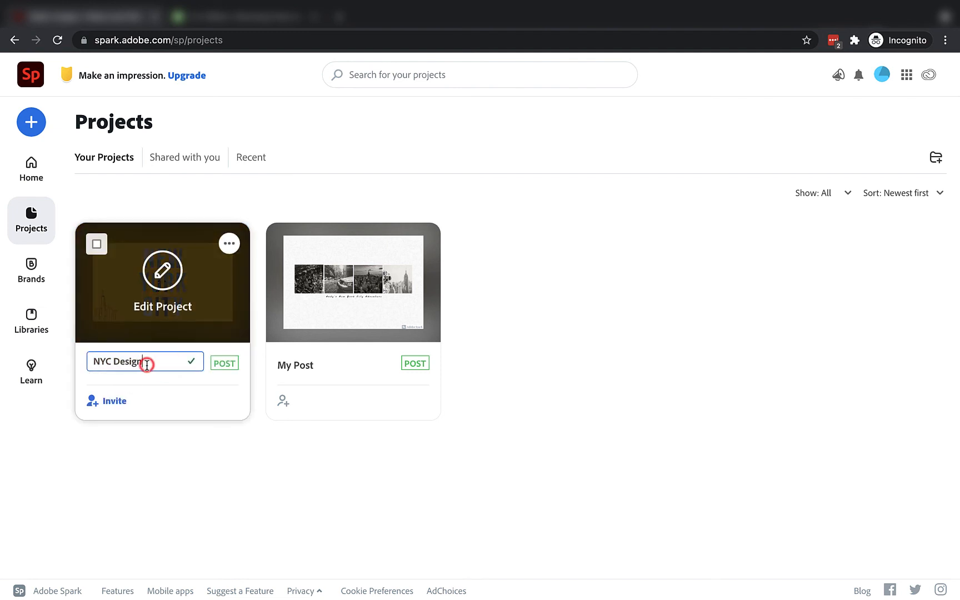
text(- Yellow)
key(Return)
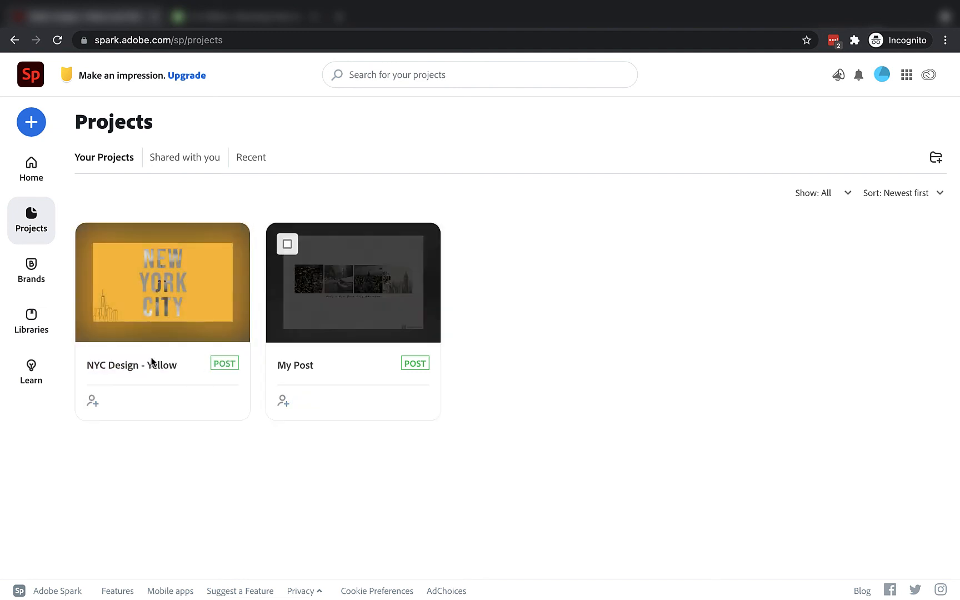
Duplicate the "NYC Design - Yellow" project and name the copy "NYC Design - Black".
click(228, 244)
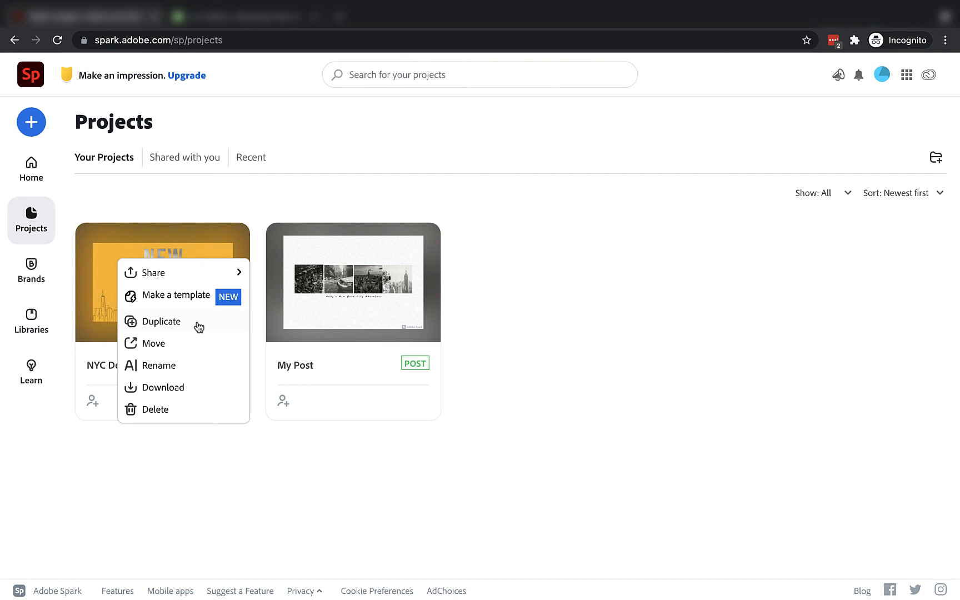
click(178, 325)
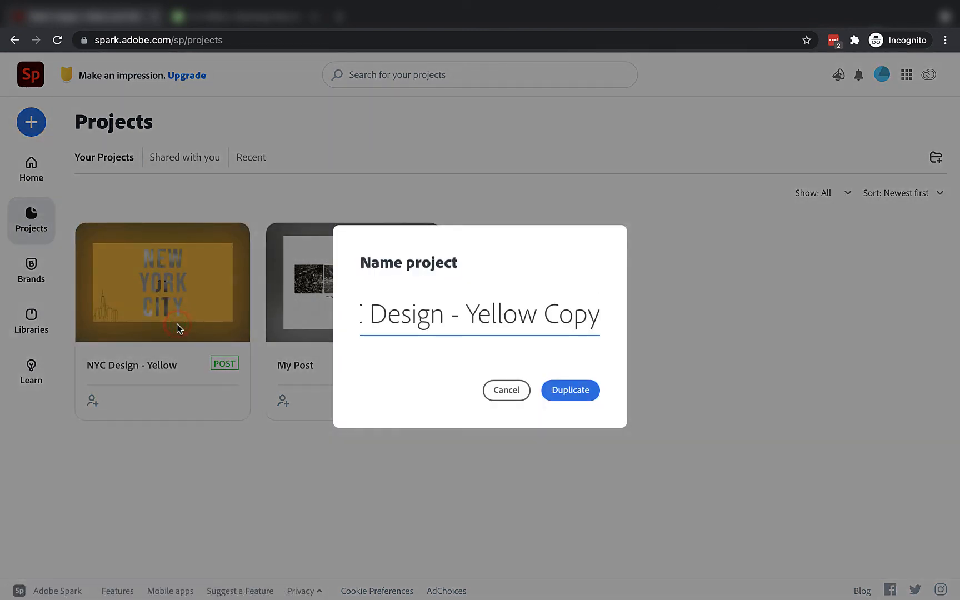
drag(475, 313, 360, 314)
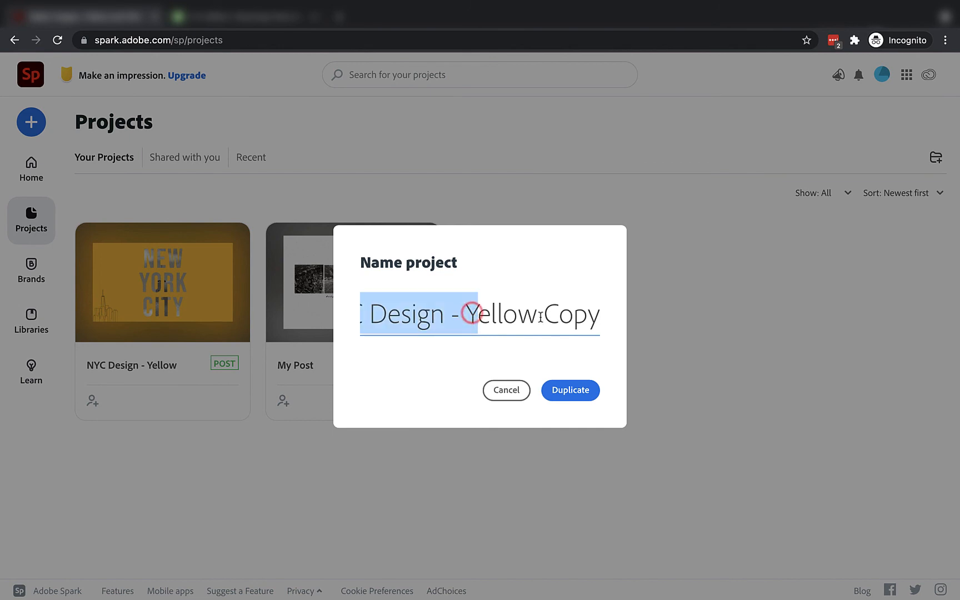
click(489, 314)
drag(601, 316, 471, 315)
text(Black)
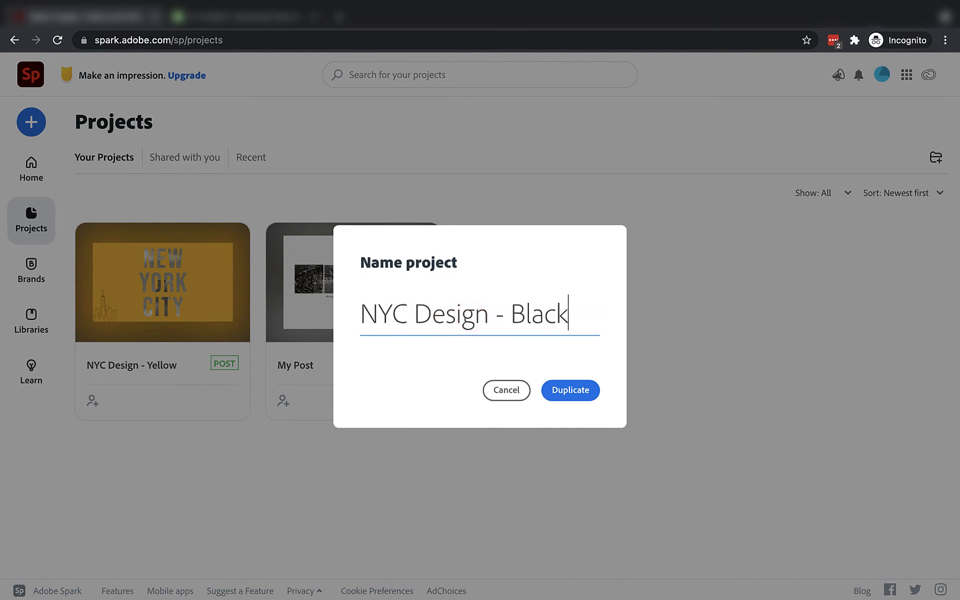
click(590, 390)
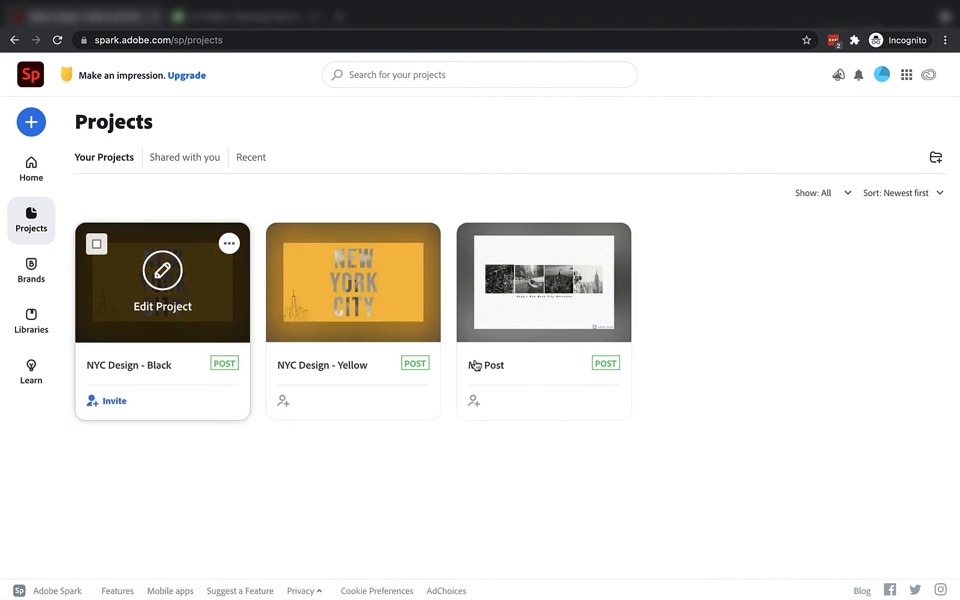
Open the "NYC Design - Black" project for editing and color its skyline icon with the palette's white.
click(165, 282)
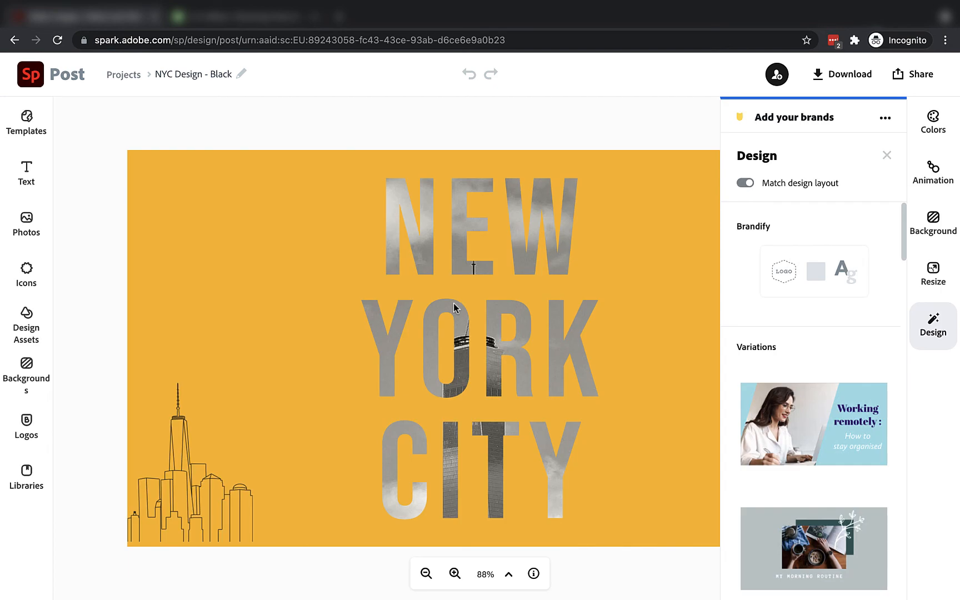
click(175, 463)
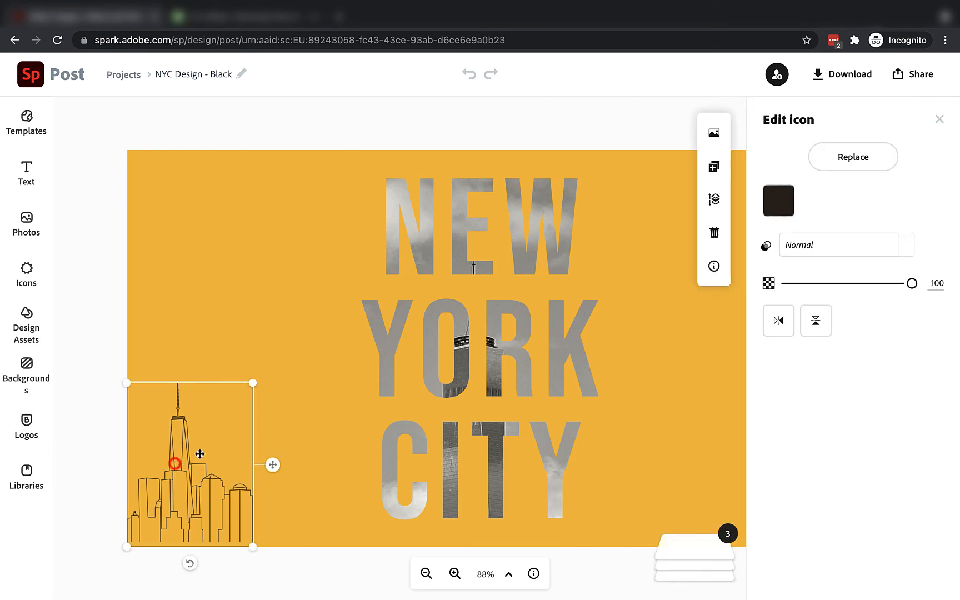
click(776, 201)
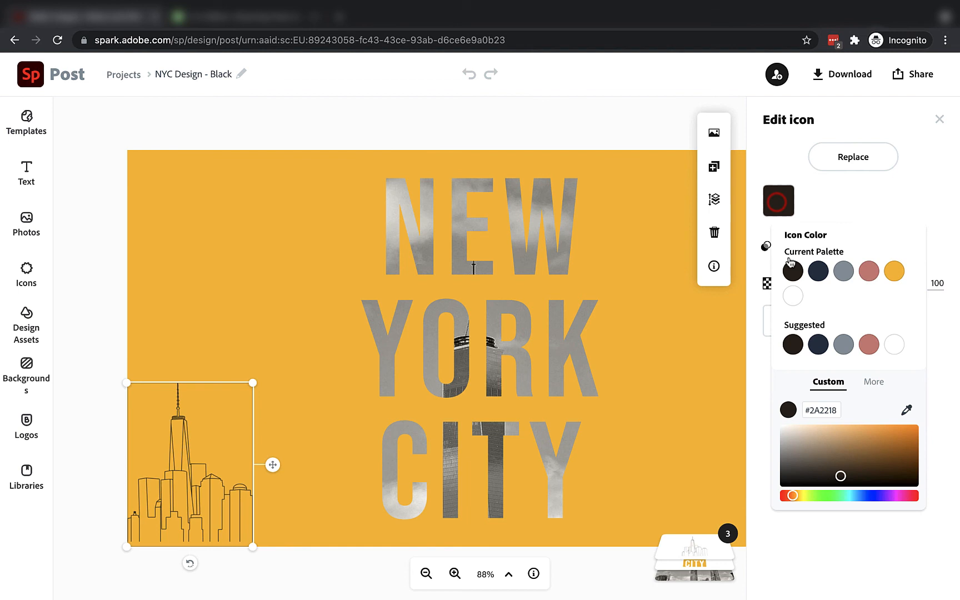
click(796, 298)
click(224, 220)
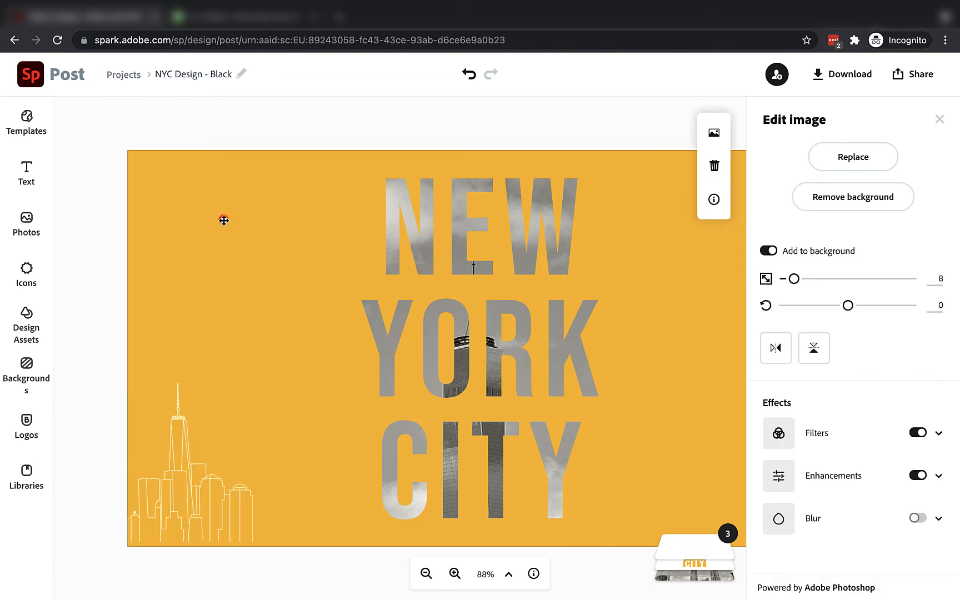
click(941, 434)
click(938, 432)
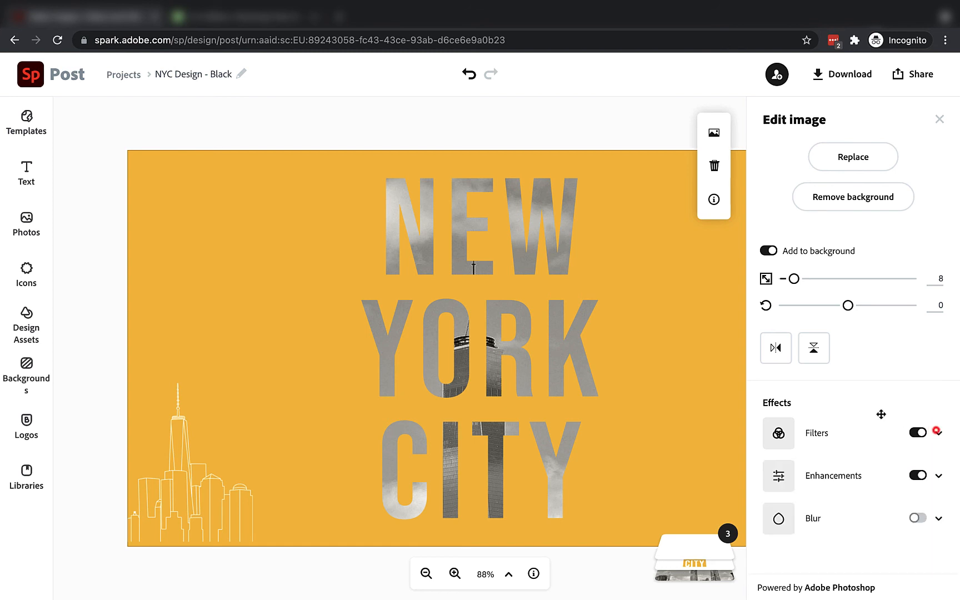
Set the shape effect color of the masked "NEW YORK CITY" text to the palette's black, #2A2218.
click(546, 311)
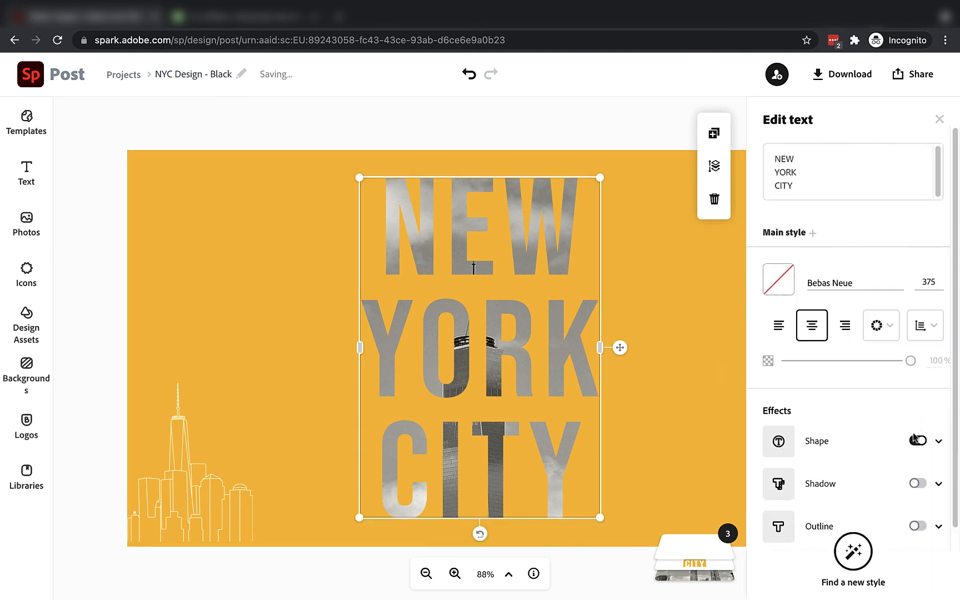
click(938, 441)
click(778, 484)
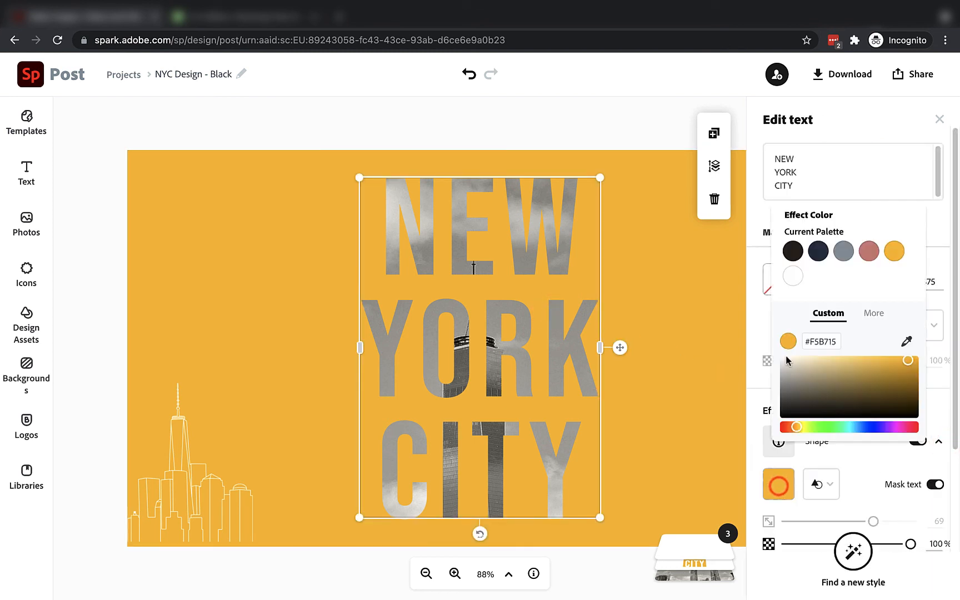
click(792, 252)
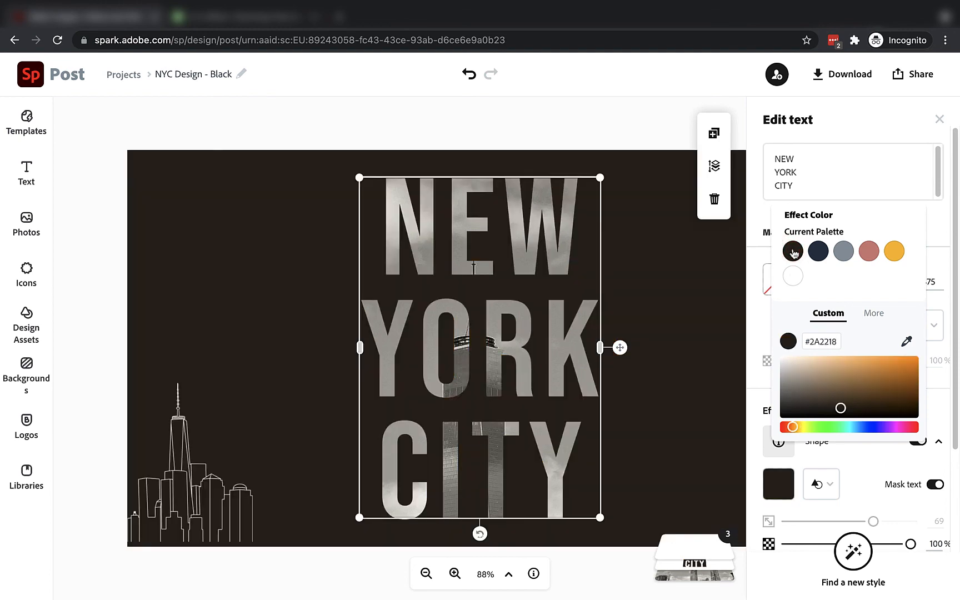
Leave the editor for the list of your projects and view the actions available for "NYC Design - Black".
click(30, 82)
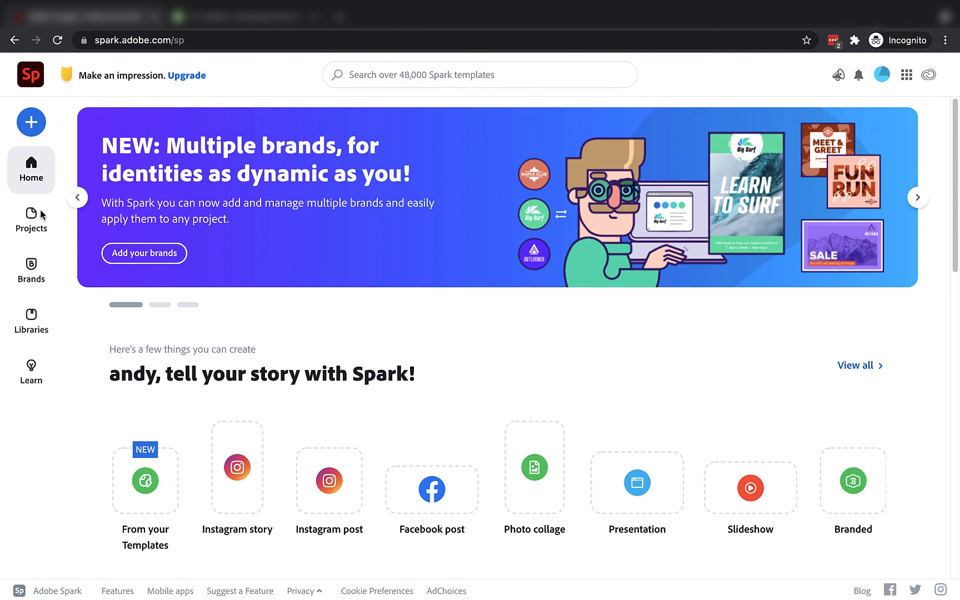
click(43, 236)
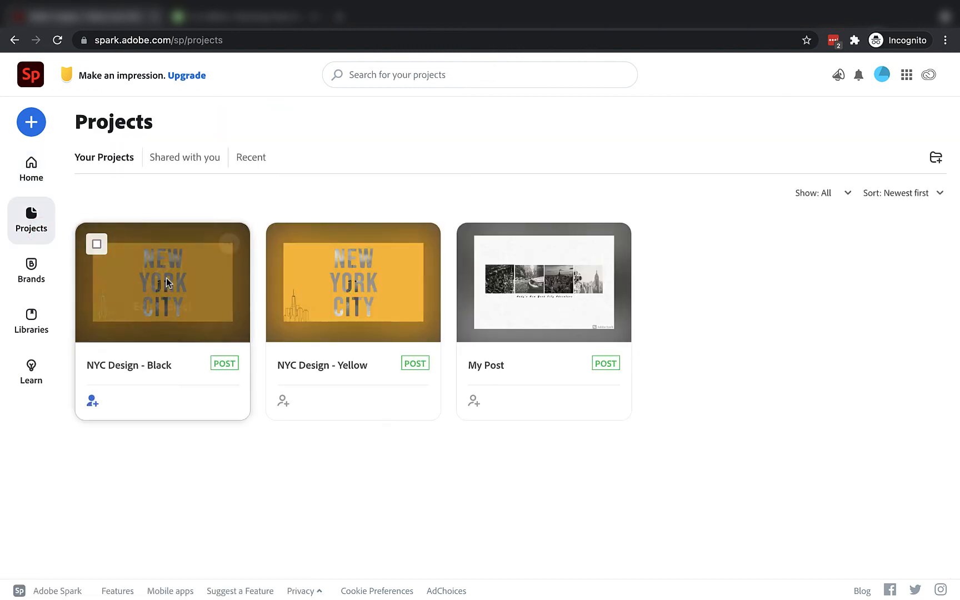
mouse_move(166, 284)
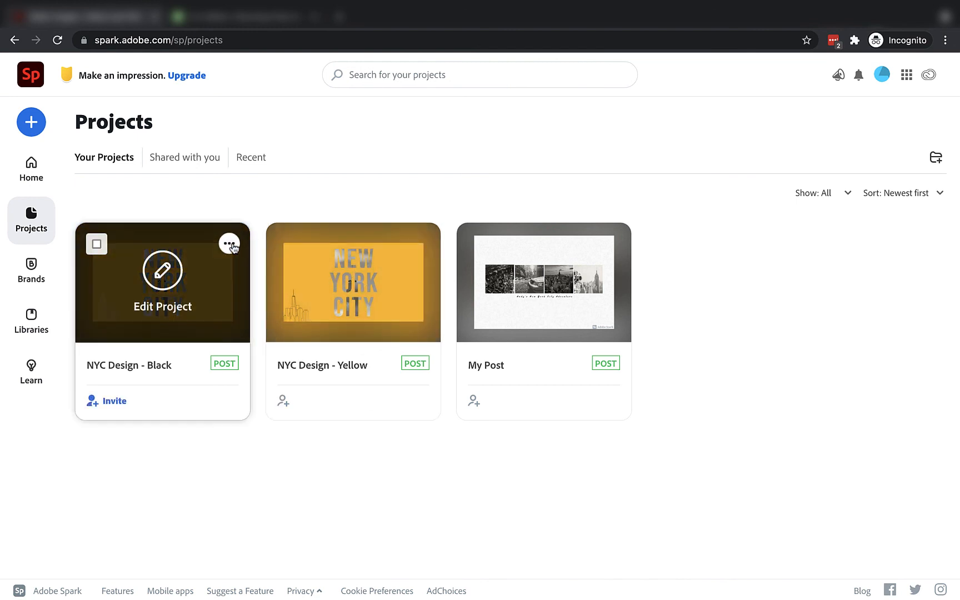
click(229, 244)
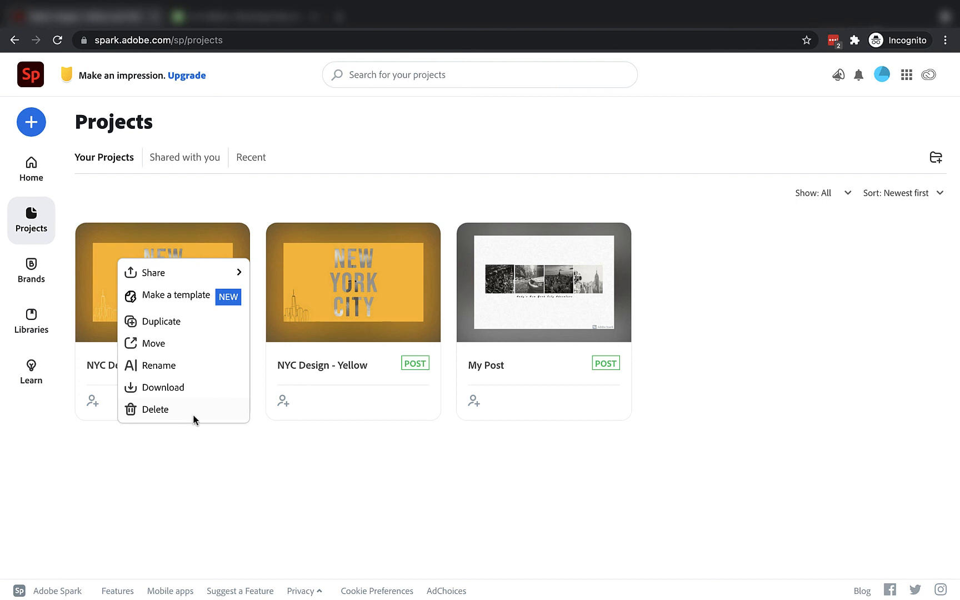
click(242, 475)
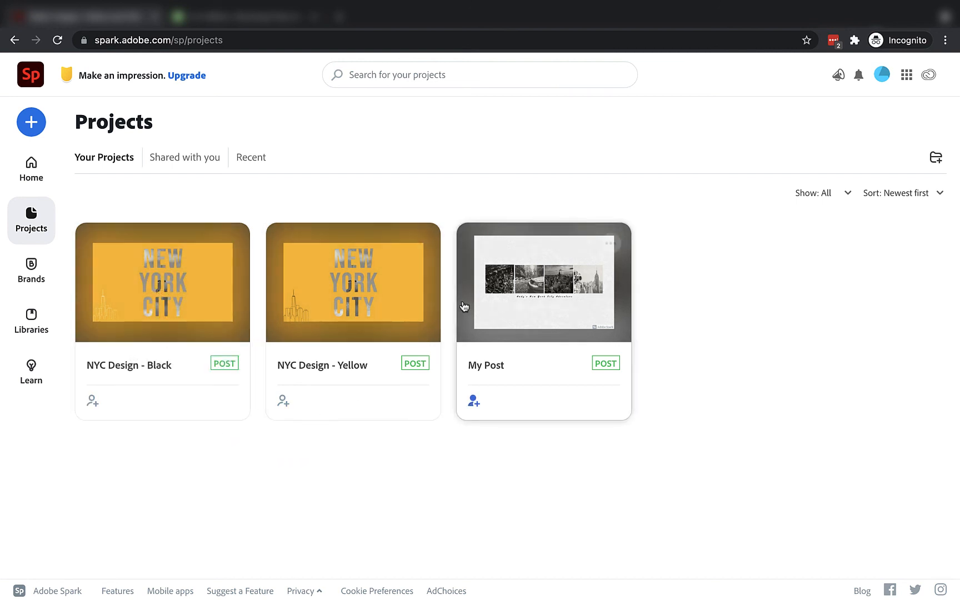
mouse_move(464, 307)
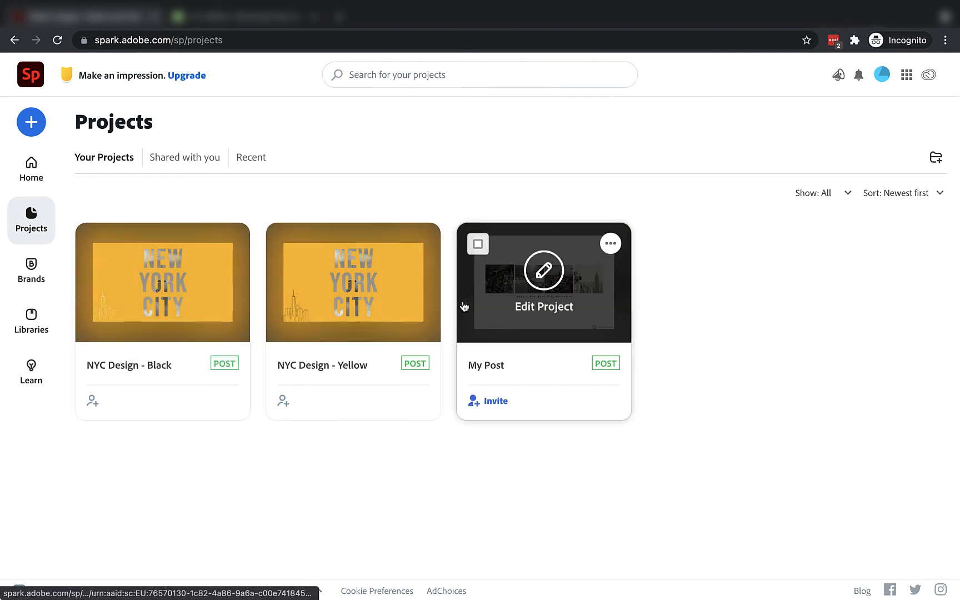
Create a new project folder named "New York Designs".
click(935, 160)
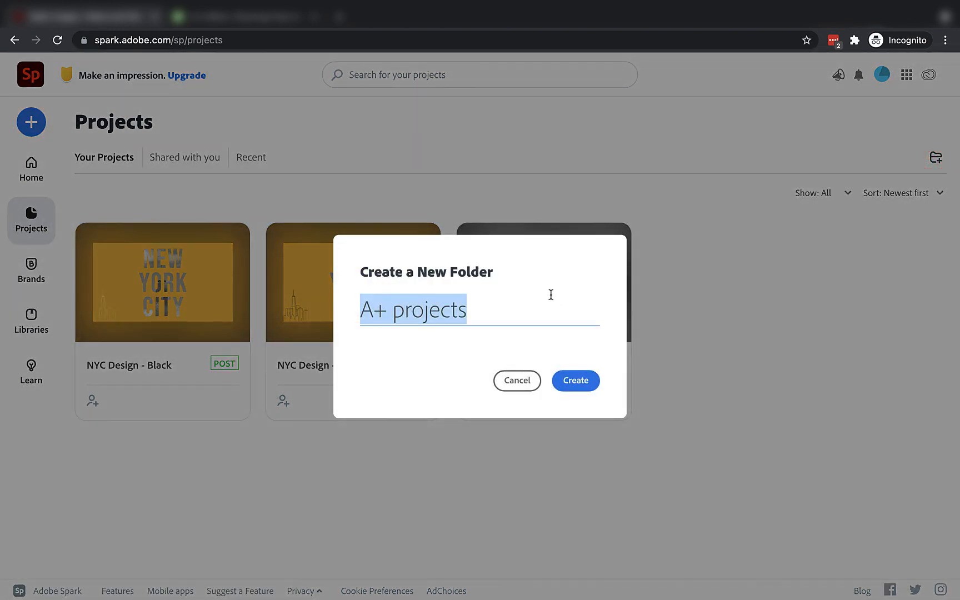
text(New York )
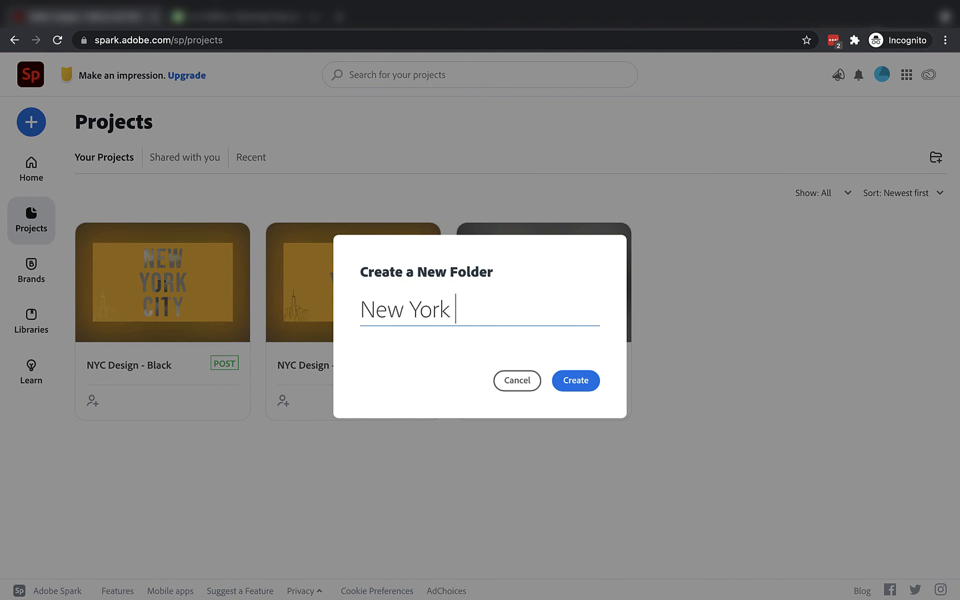
text(Designs)
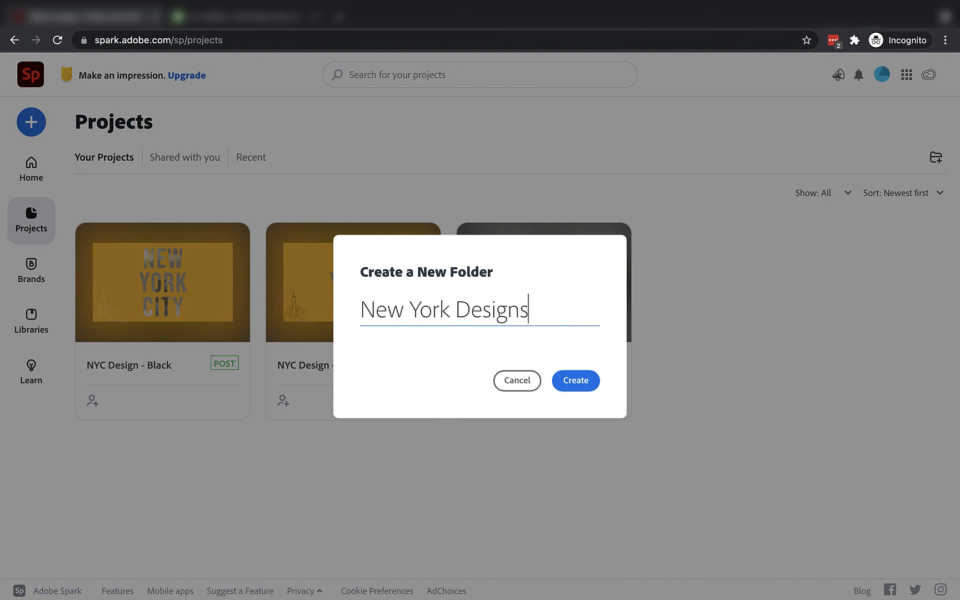
click(580, 381)
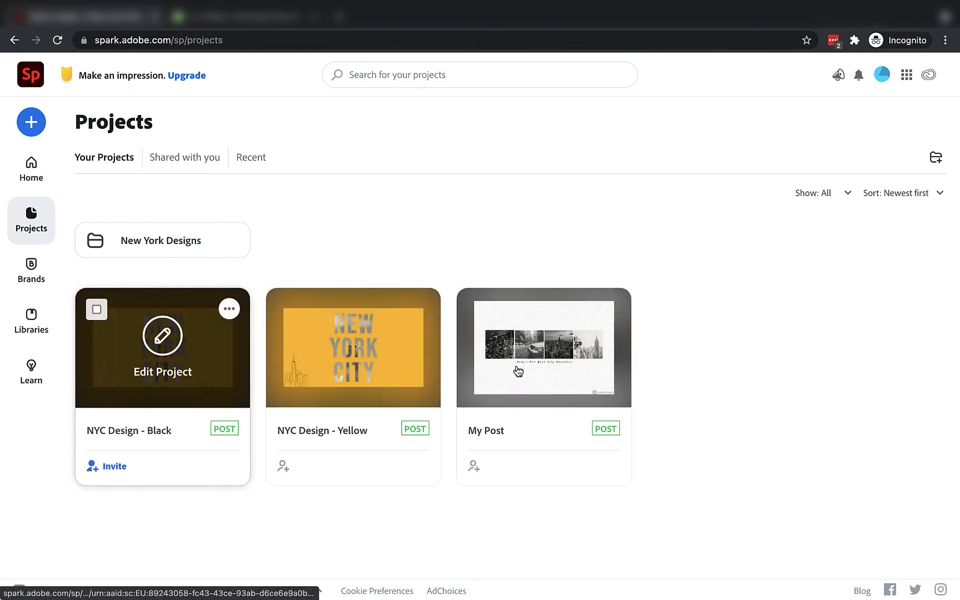
Move the "My Post" project into the "New York Designs" folder.
click(610, 309)
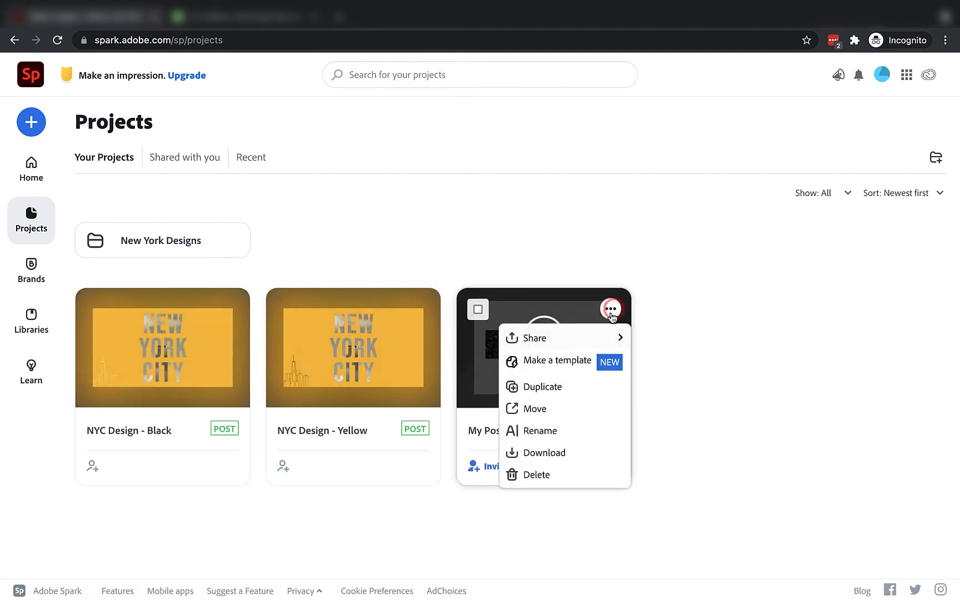
click(532, 409)
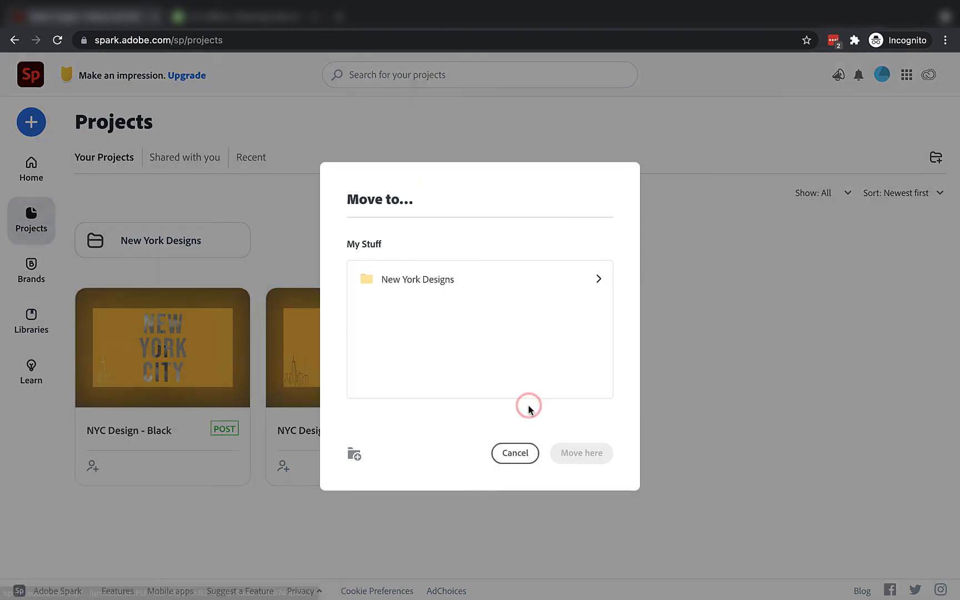
click(414, 279)
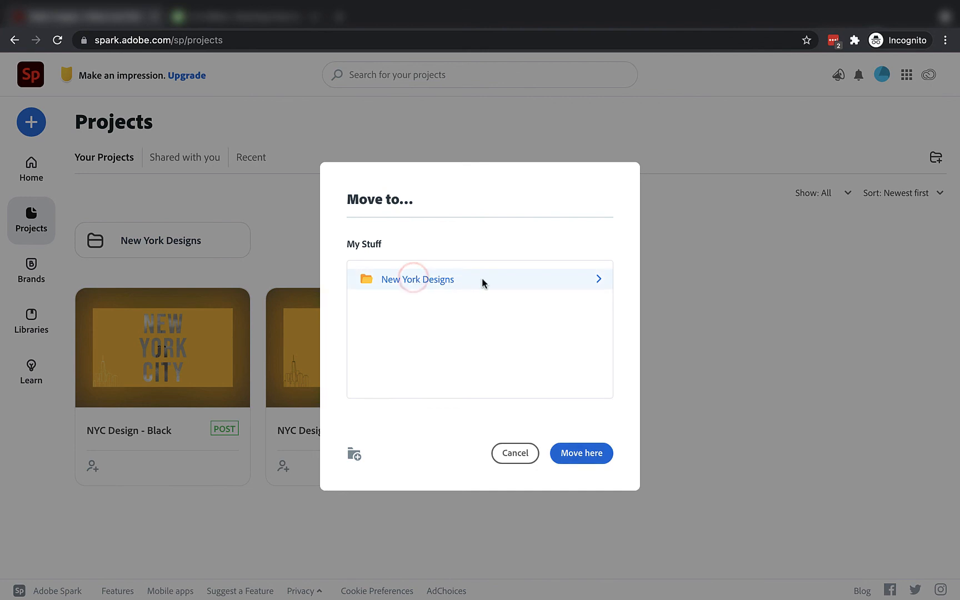
click(597, 282)
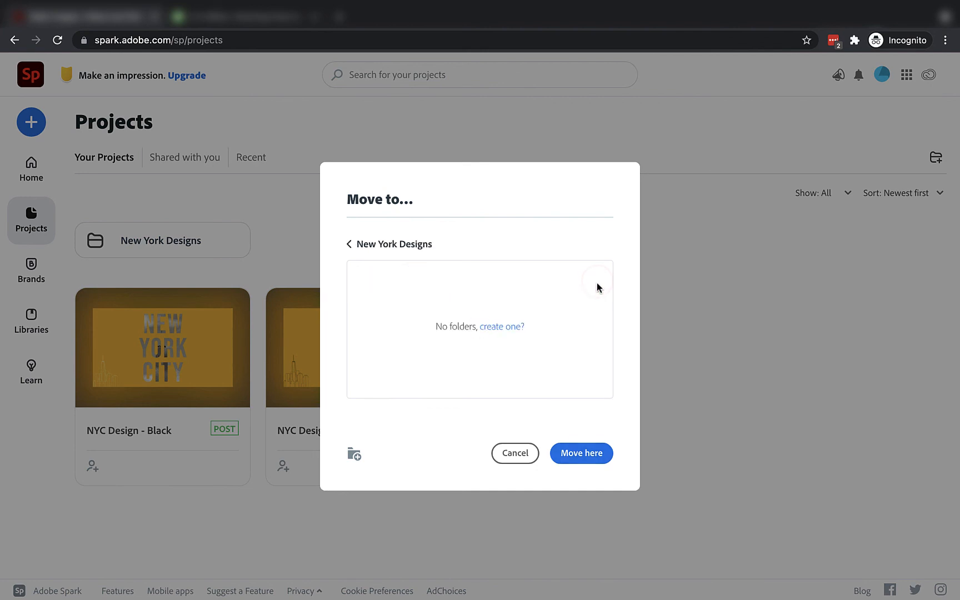
click(580, 453)
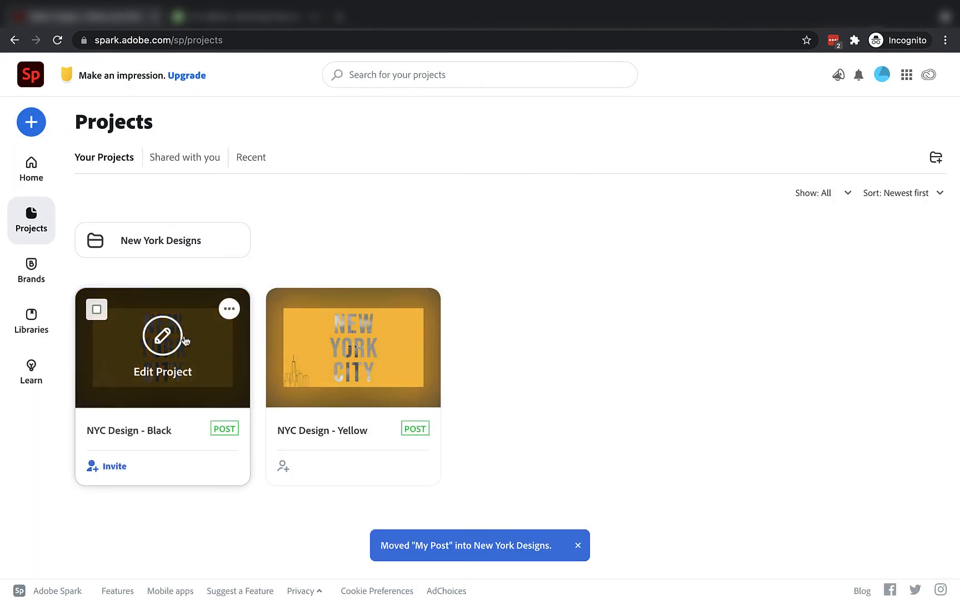
Select the "NYC Design - Black" and "NYC Design - Yellow" projects and move both into the "New York Designs" folder.
click(97, 309)
click(288, 309)
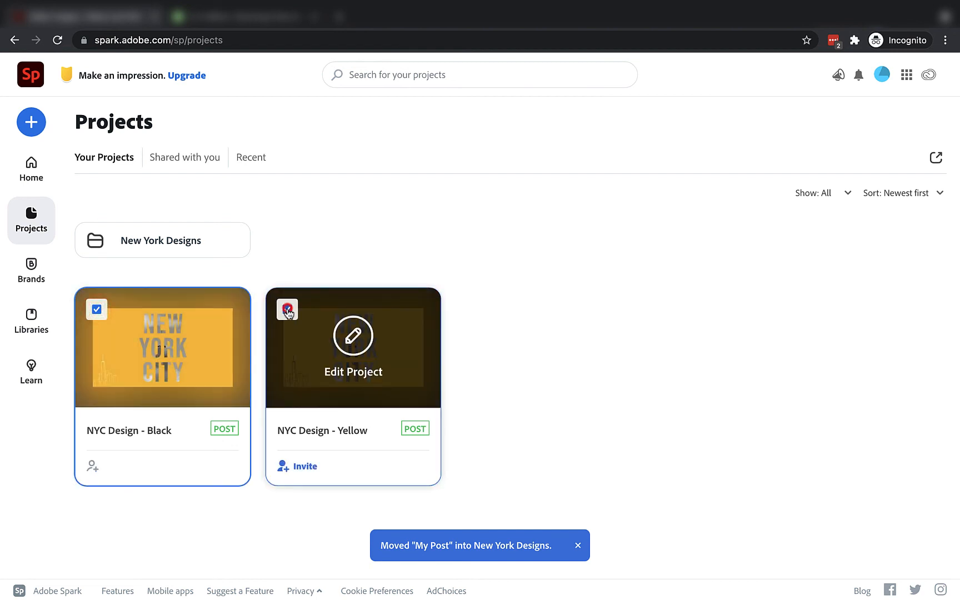
click(938, 161)
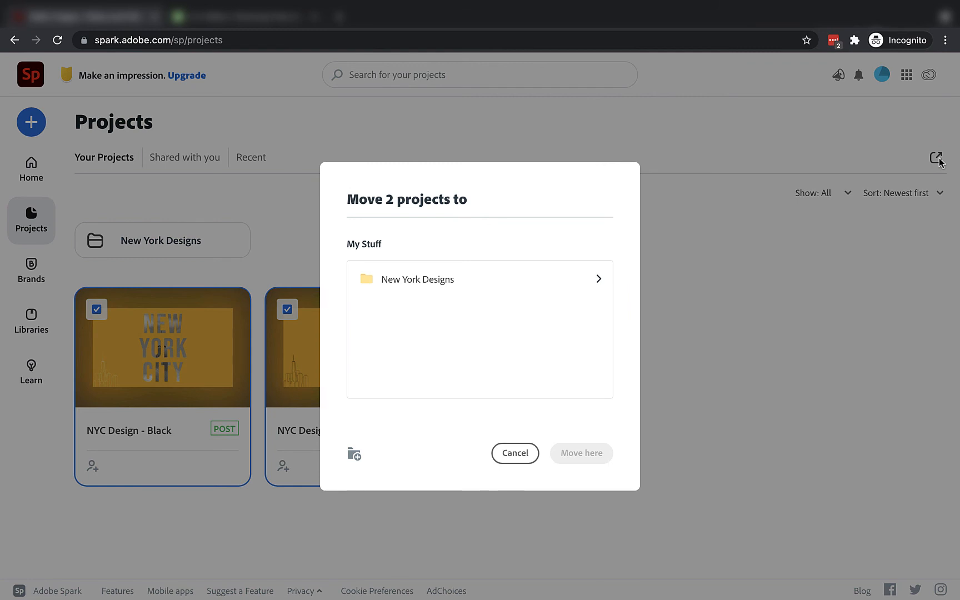
click(600, 282)
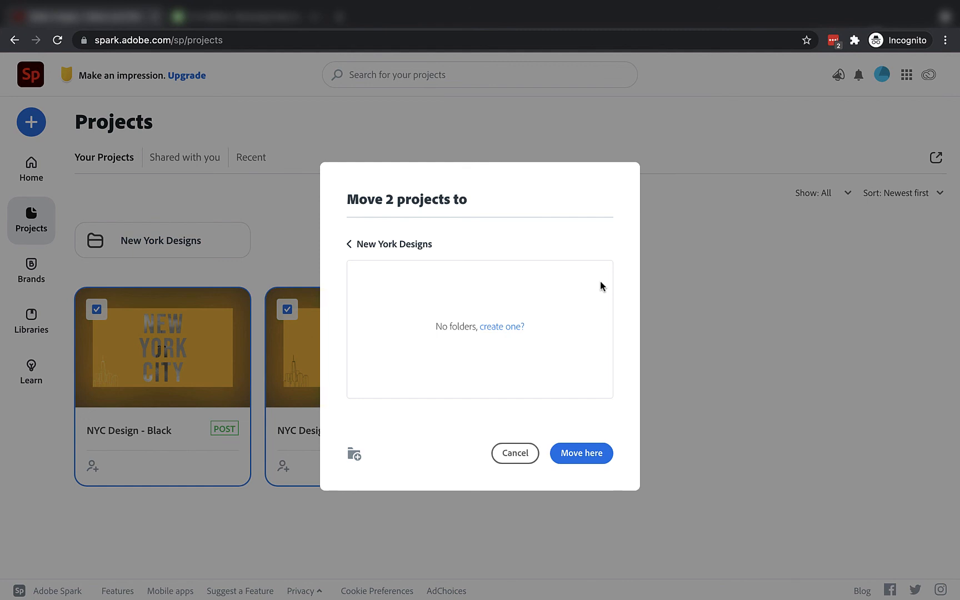
click(578, 452)
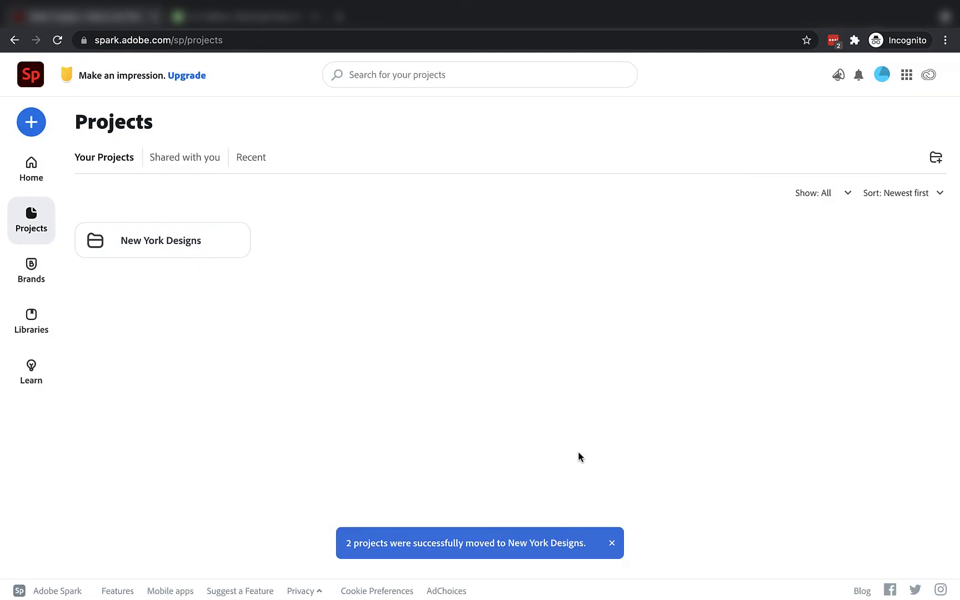
Check the contents of the "New York Designs" folder and the recent projects on the home page.
click(144, 245)
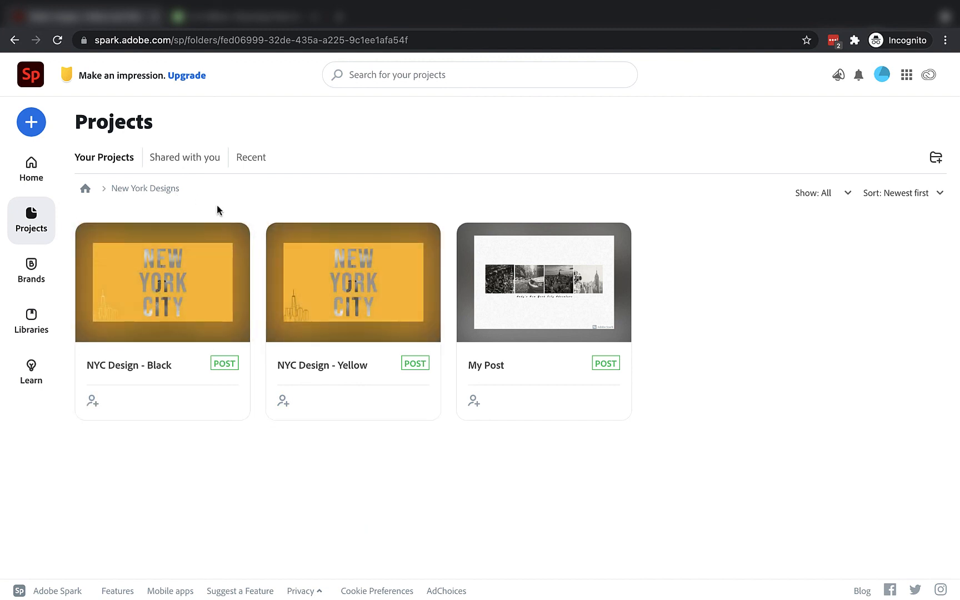
click(36, 176)
scroll(163, 238, down, 4)
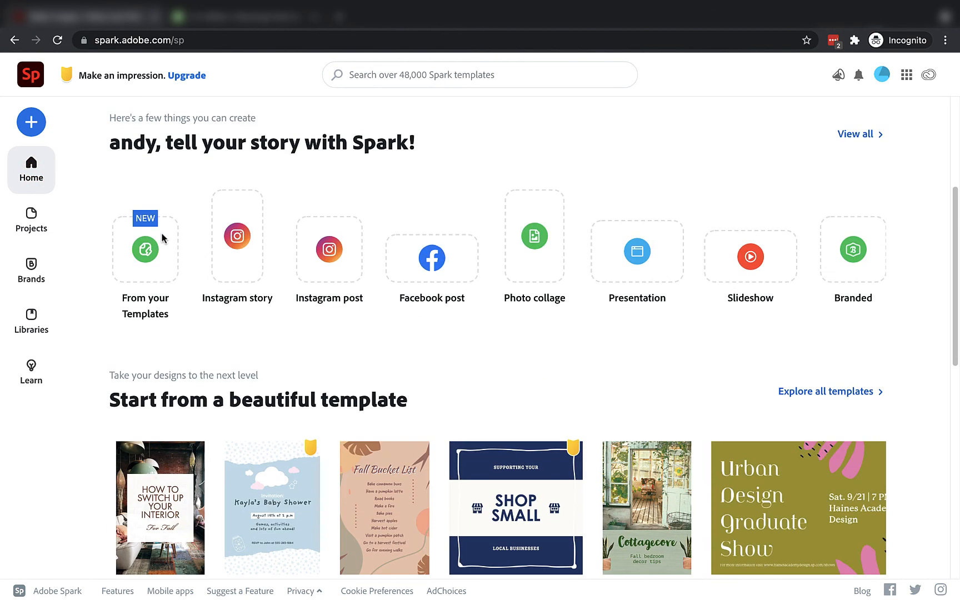
scroll(163, 238, down, 6)
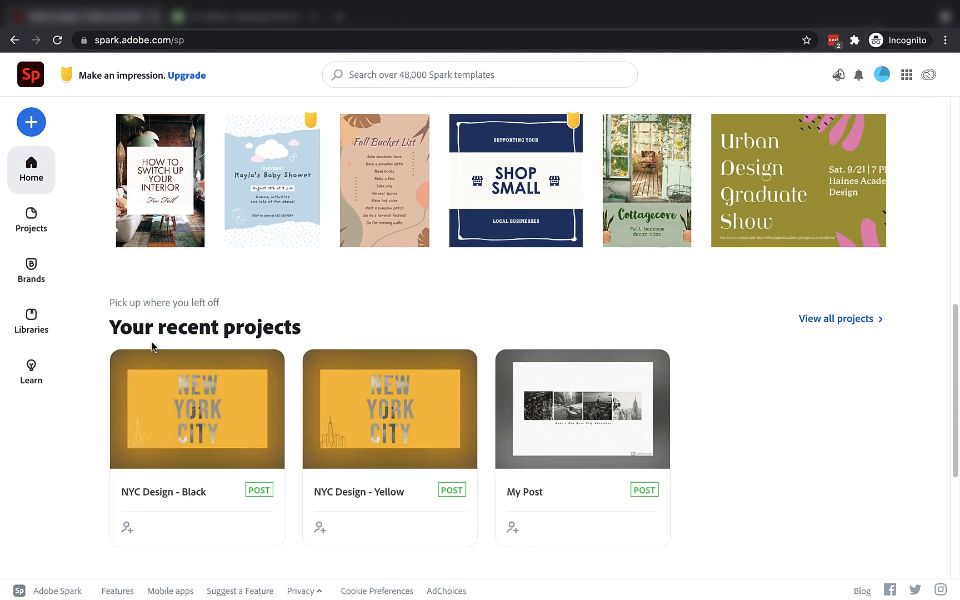
View the Recent list on the Projects page and return to Your Projects.
click(32, 226)
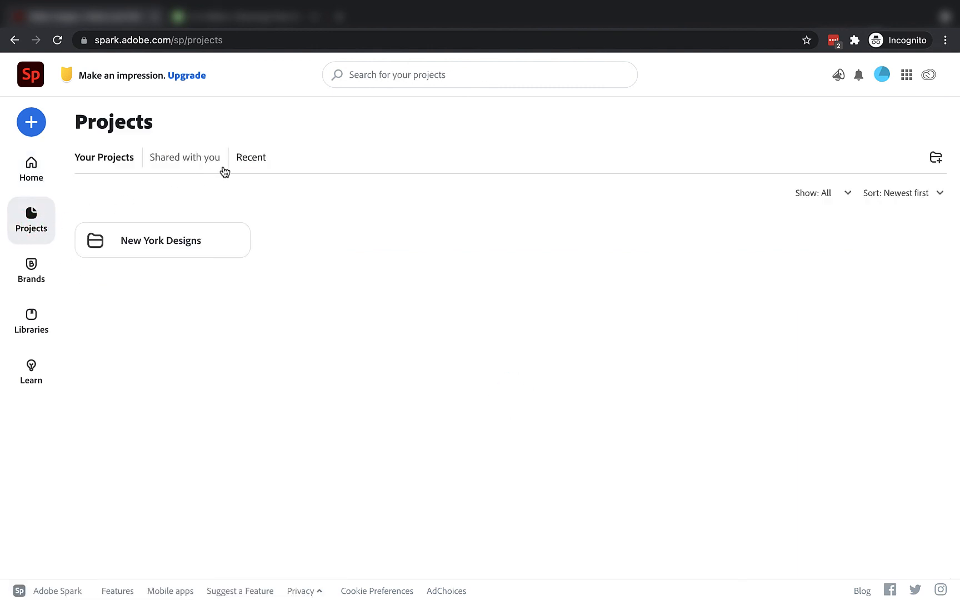
click(256, 157)
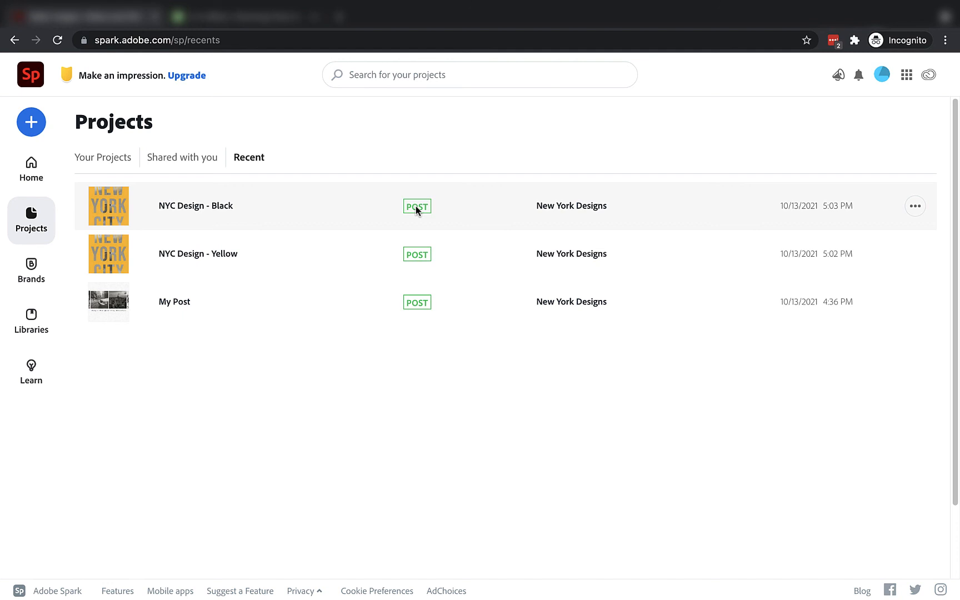
click(107, 157)
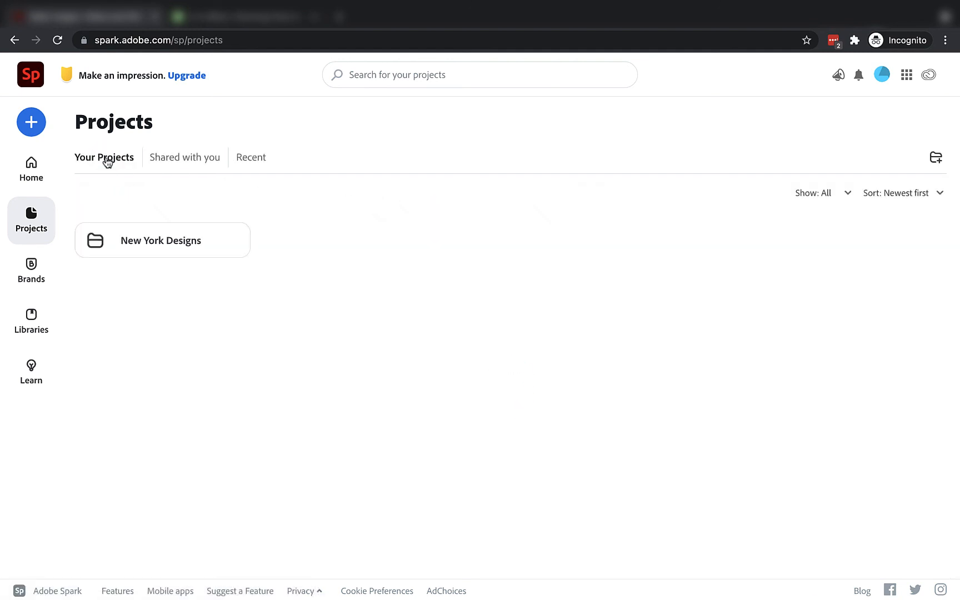